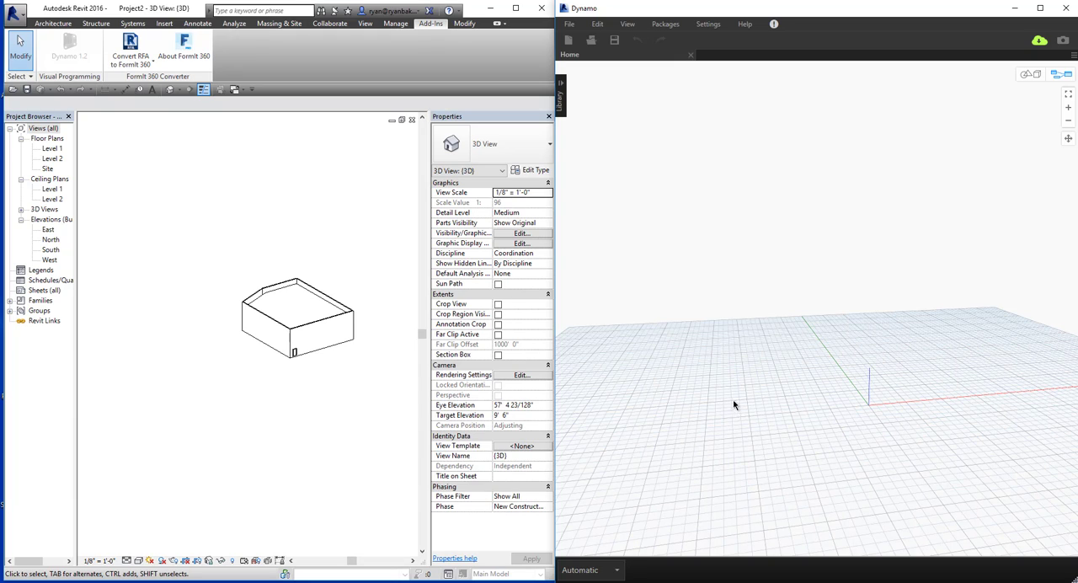
Add a Select Edge node to the empty graph and place a duplicate of it directly below.
right_click(734, 313)
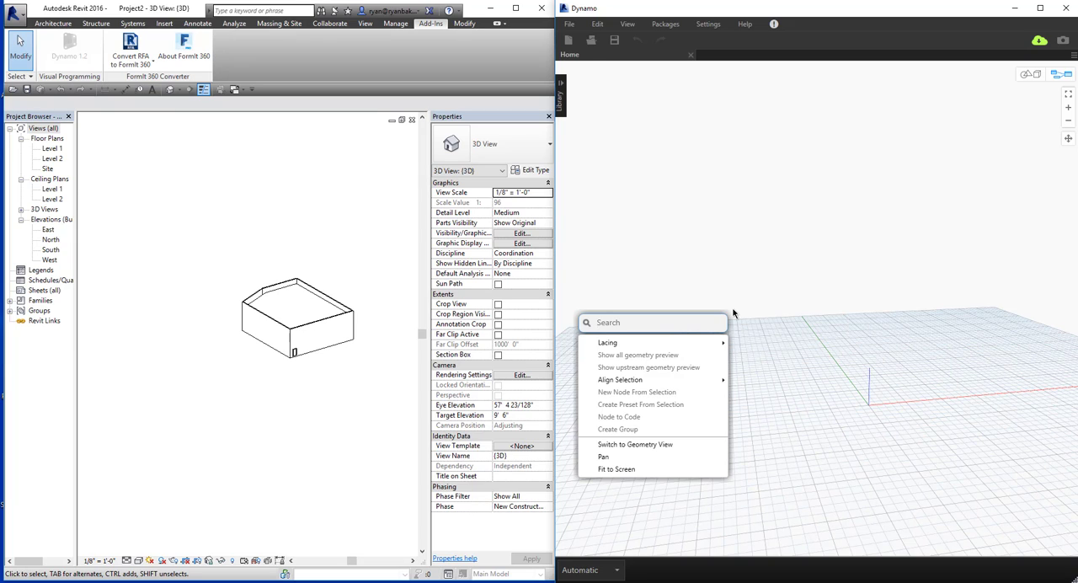
text(sel)
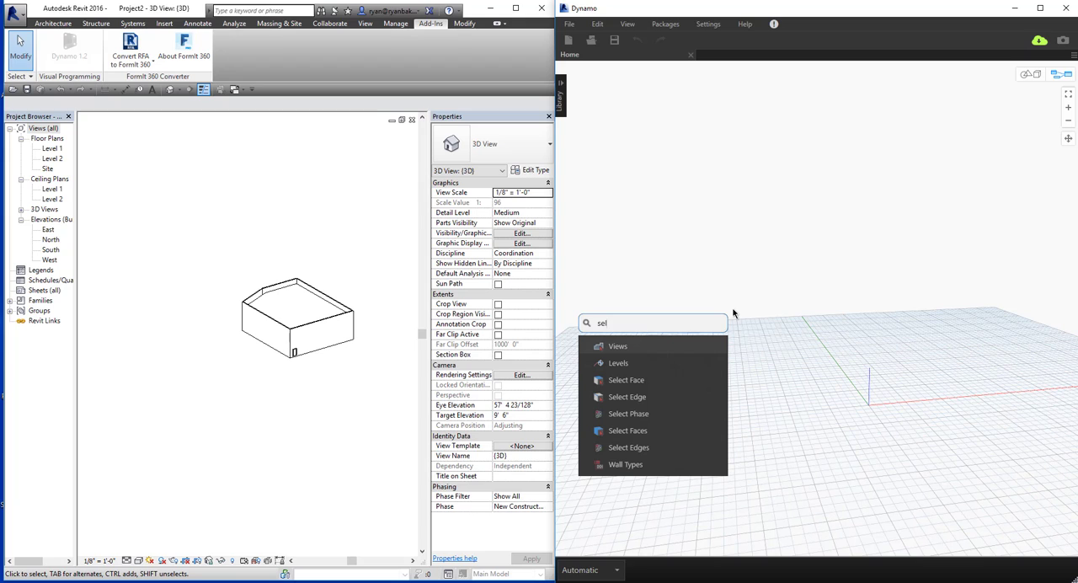
click(624, 395)
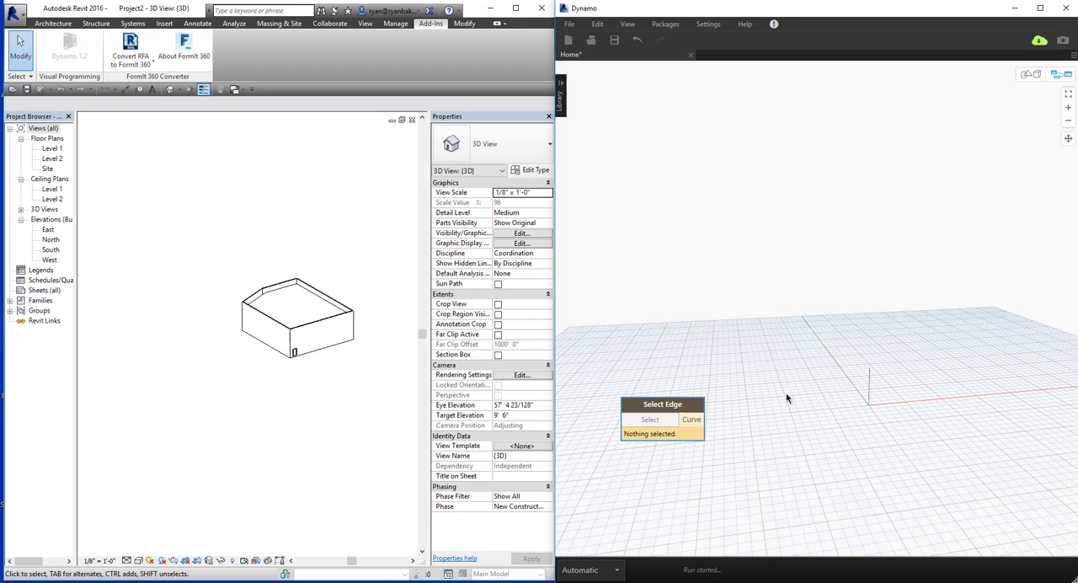
drag(652, 410, 707, 262)
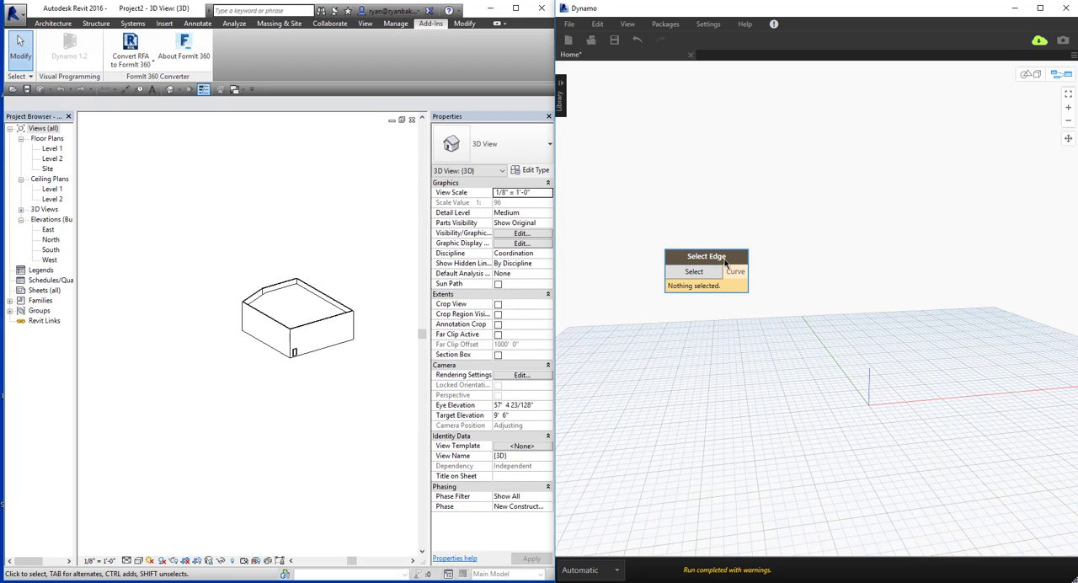
key(ctrl+c)
key(ctrl+v)
drag(824, 282, 732, 330)
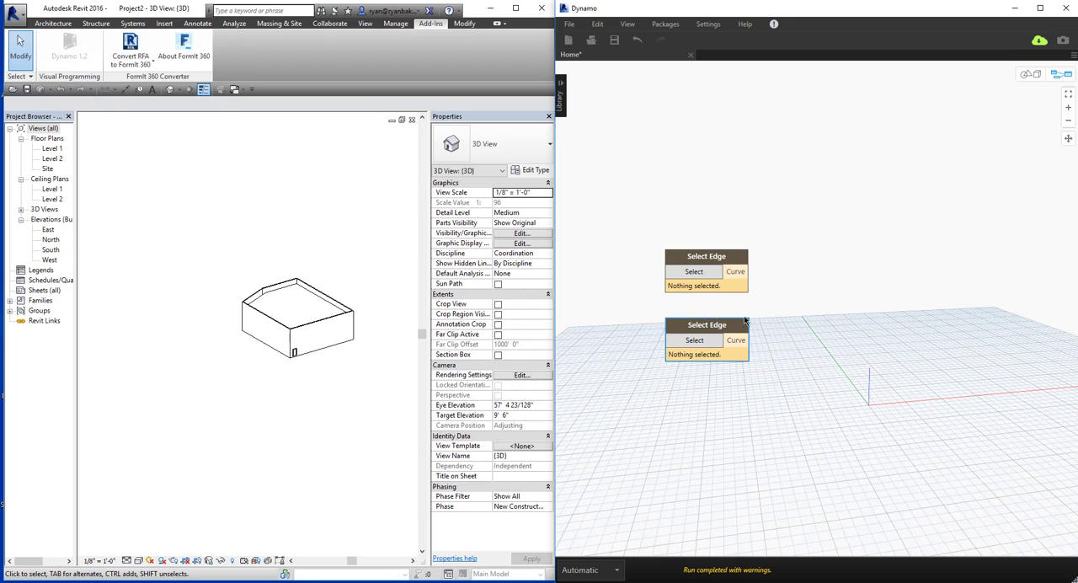
Examine the building's floor, roof and walls in the Revit 3D view, ending on the long front wall.
shift+middle_drag(316, 345, 272, 292)
scroll(241, 396, up, 3)
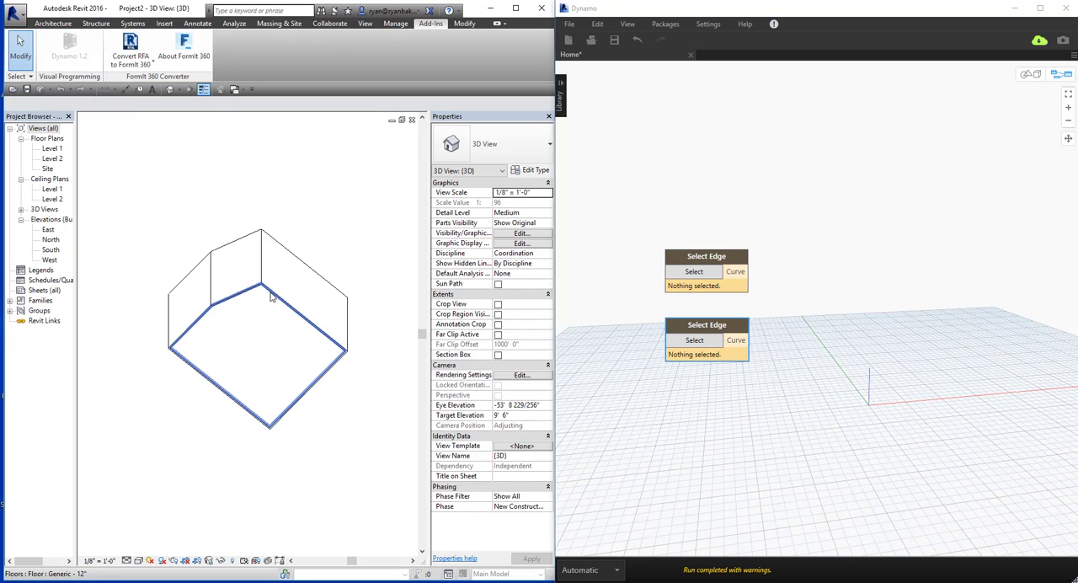
click(272, 293)
shift+middle_drag(302, 486, 297, 280)
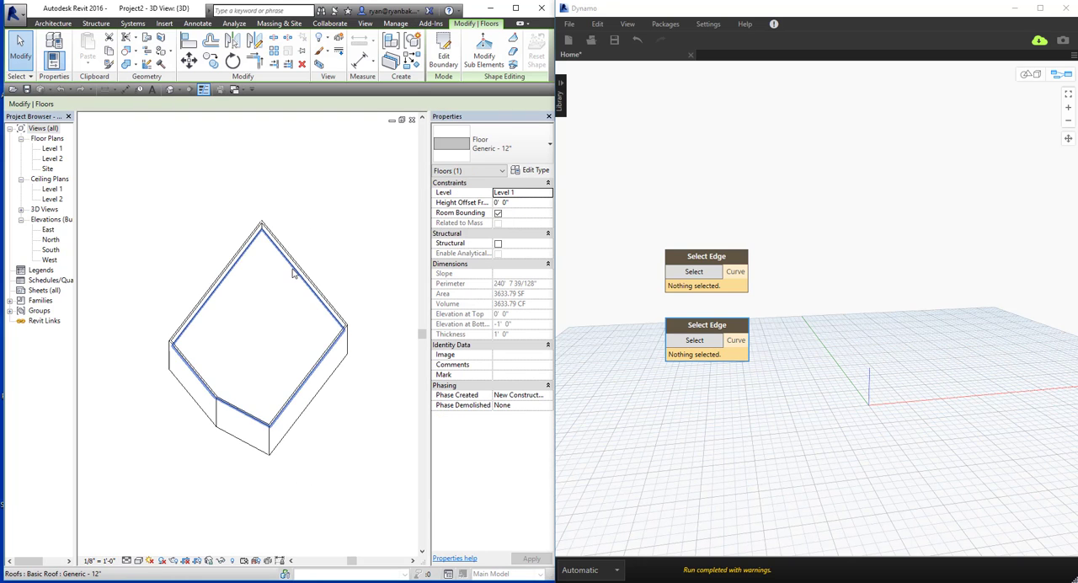
click(297, 280)
shift+middle_drag(290, 453, 203, 386)
mouse_move(300, 433)
shift+middle_down()
mouse_move(330, 277)
mouse_move(317, 460)
mouse_move(277, 452)
mouse_move(305, 450)
shift+middle_up()
click(305, 451)
scroll(250, 385, up, 4)
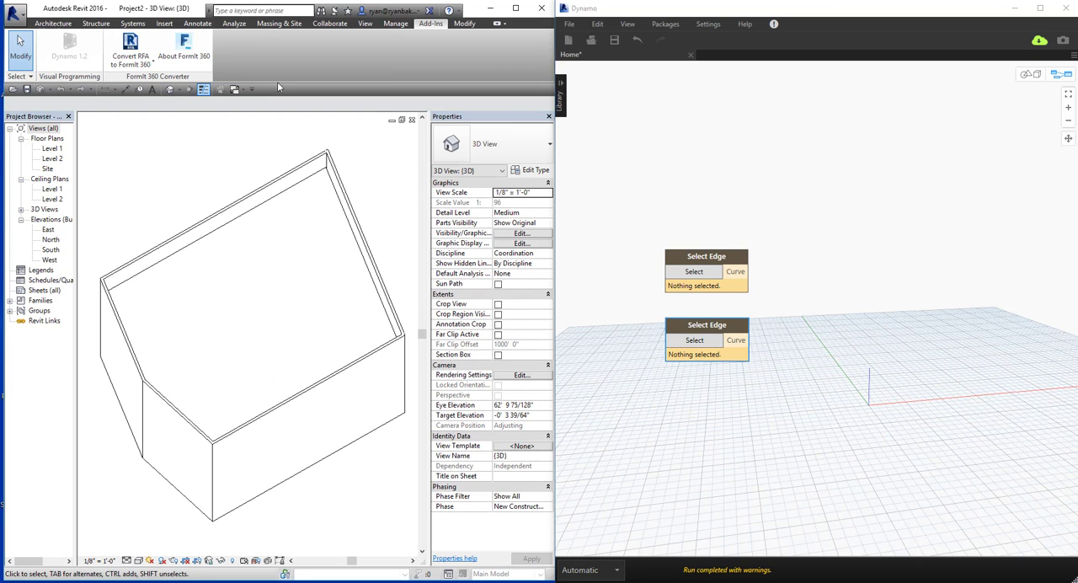
shift+middle_drag(320, 427, 373, 345)
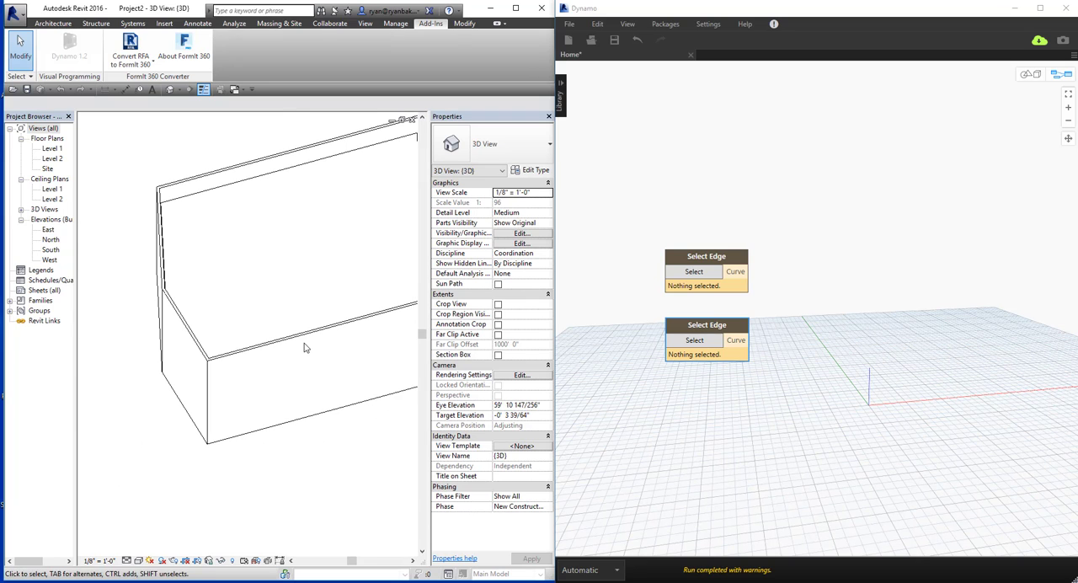
click(324, 392)
shift+middle_drag(325, 392, 320, 469)
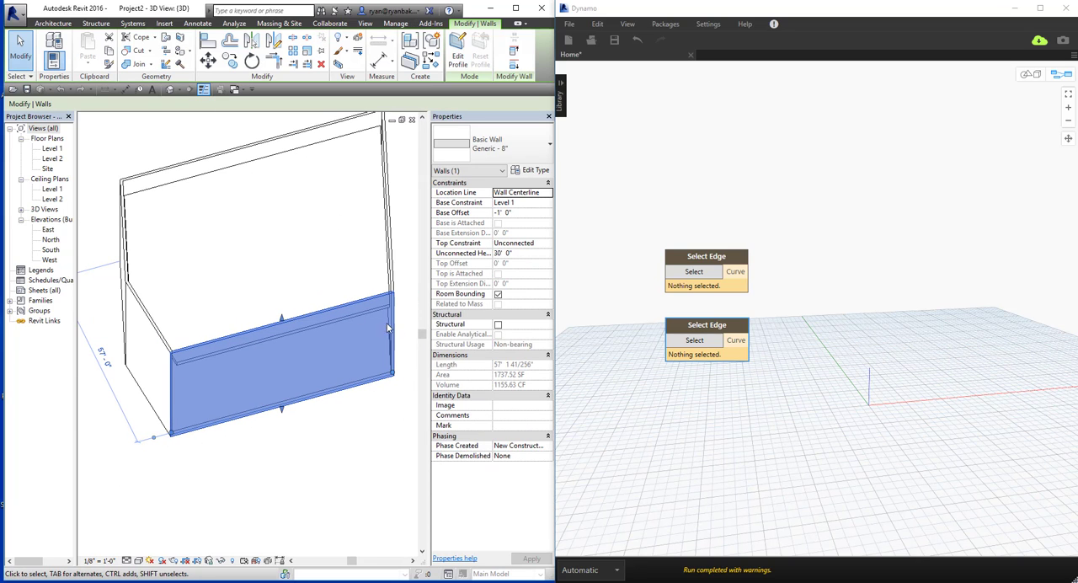
click(254, 278)
Add a Number Slider with minimum 1 and step 1 in Dynamo, placed below the two Select Edge nodes.
right_drag(690, 400, 664, 379)
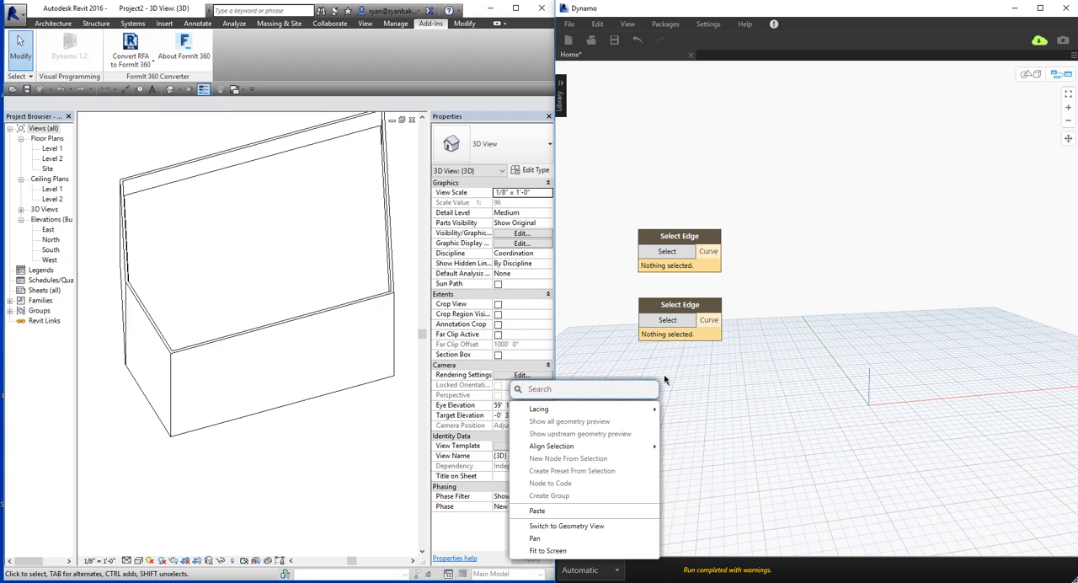
text(numb)
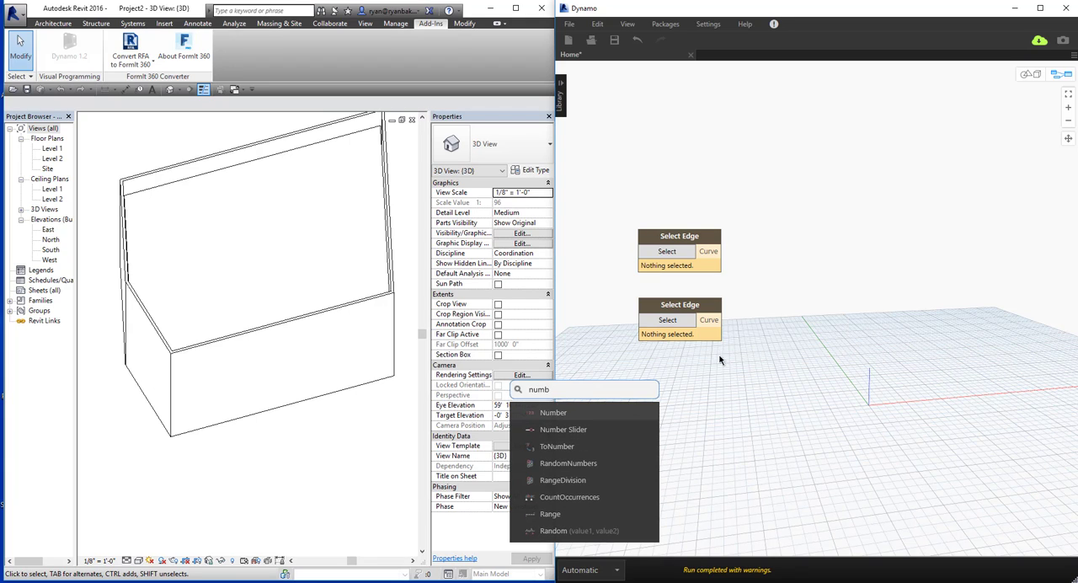
click(620, 429)
click(625, 452)
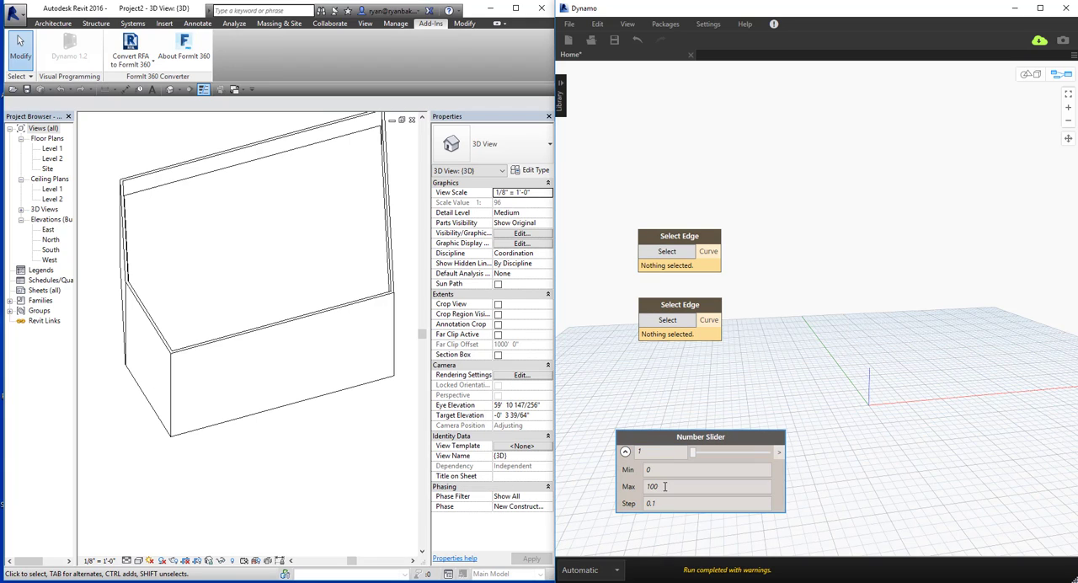
click(670, 503)
text(1)
click(662, 469)
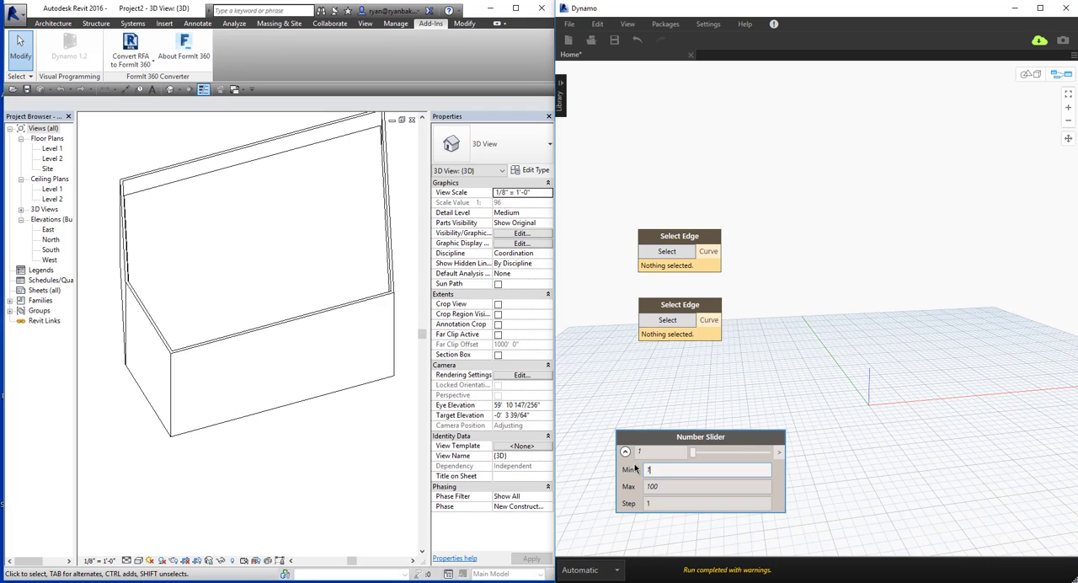
click(626, 452)
drag(700, 437, 668, 370)
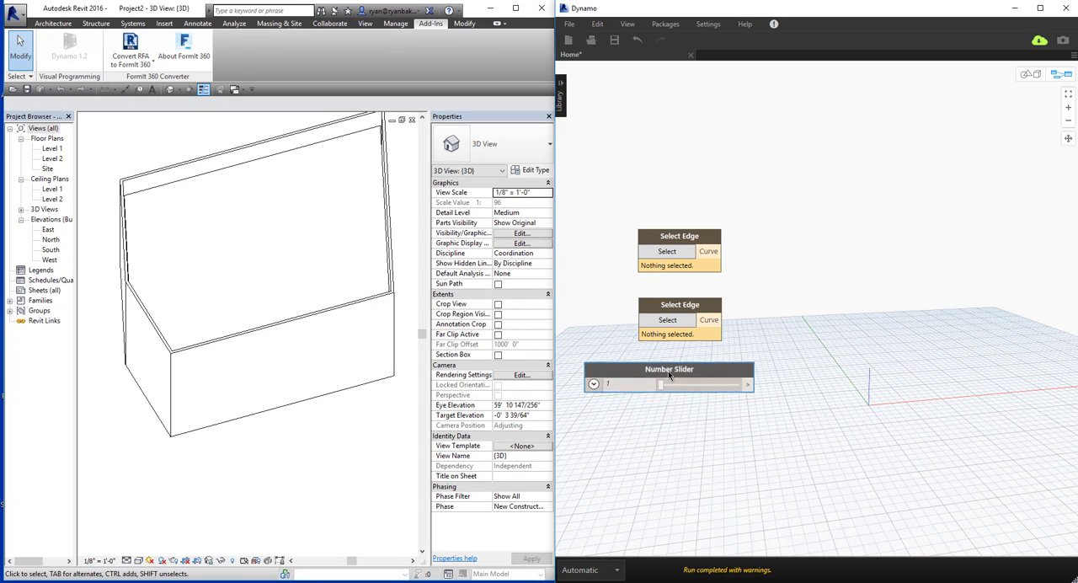
Rename the Number Slider node as Number of Panels.
double_click(668, 370)
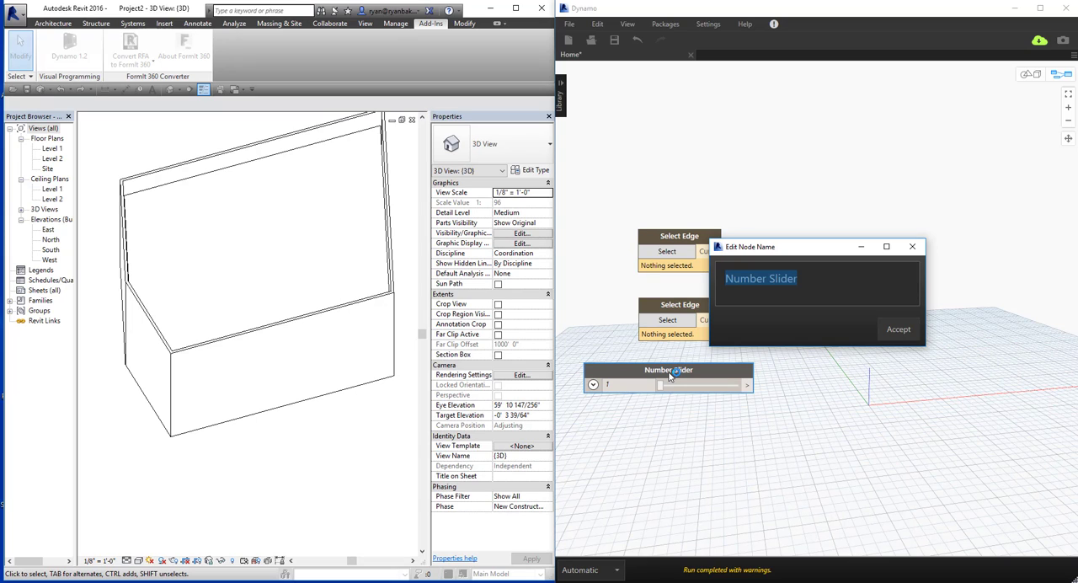
text(Number)
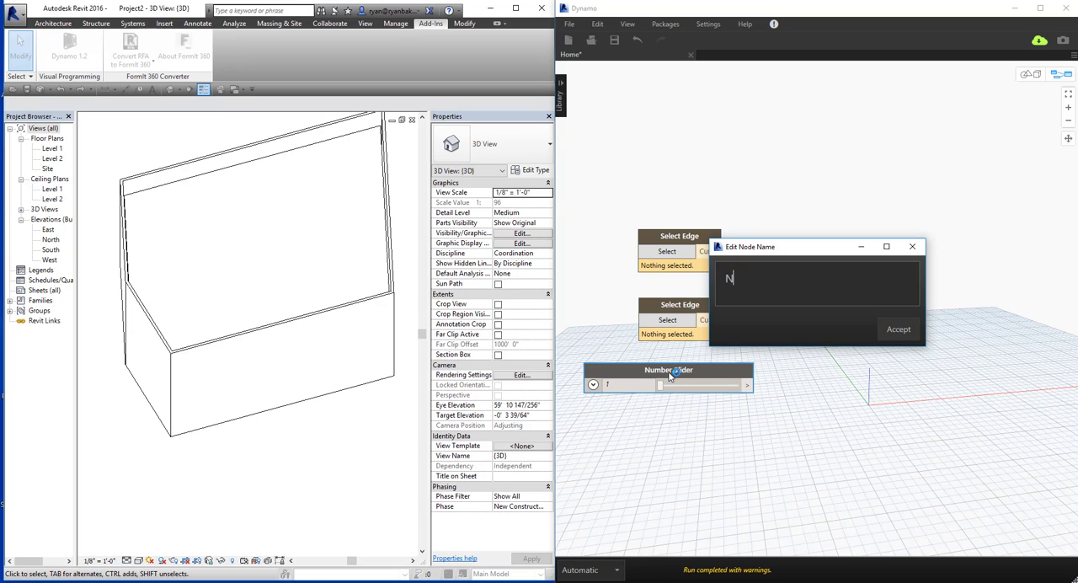
text( of Panels)
click(890, 330)
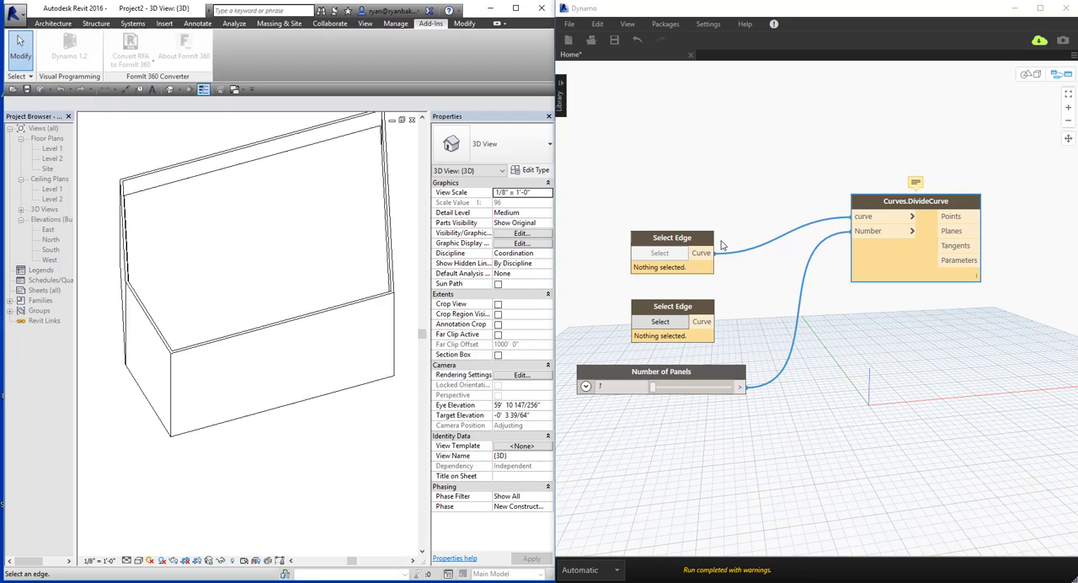
Assign the front wall's top edge to the upper Select Edge node and its bottom edge to the lower one.
click(660, 253)
click(280, 325)
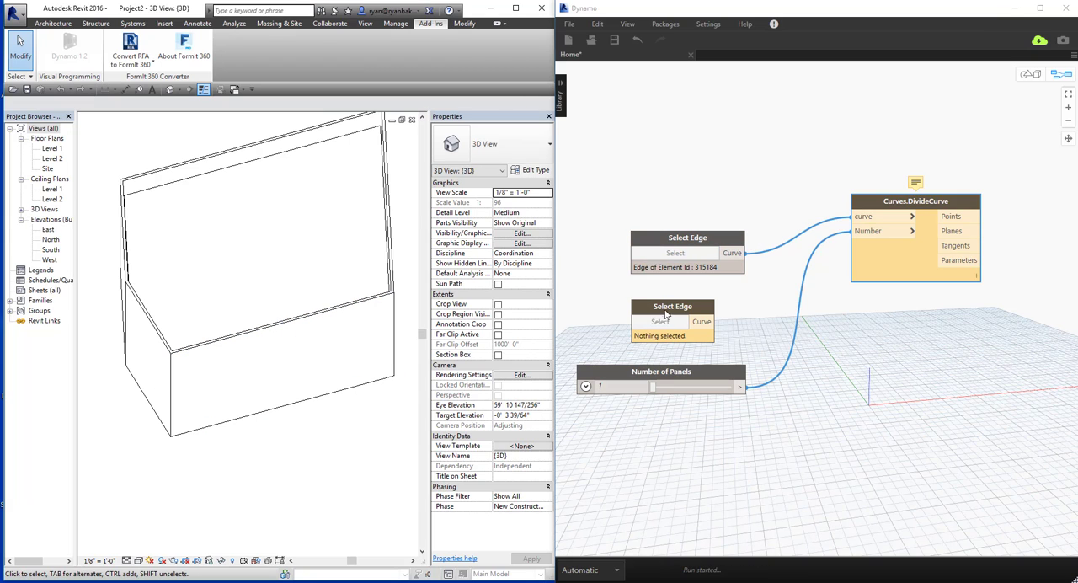
click(287, 404)
Set the Number of Panels slider to 27 after viewing the picked edges in the geometry preview.
click(830, 328)
scroll(794, 364, down, 6)
key(ctrl+b)
scroll(809, 320, down, 4)
right_drag(762, 278, 818, 308)
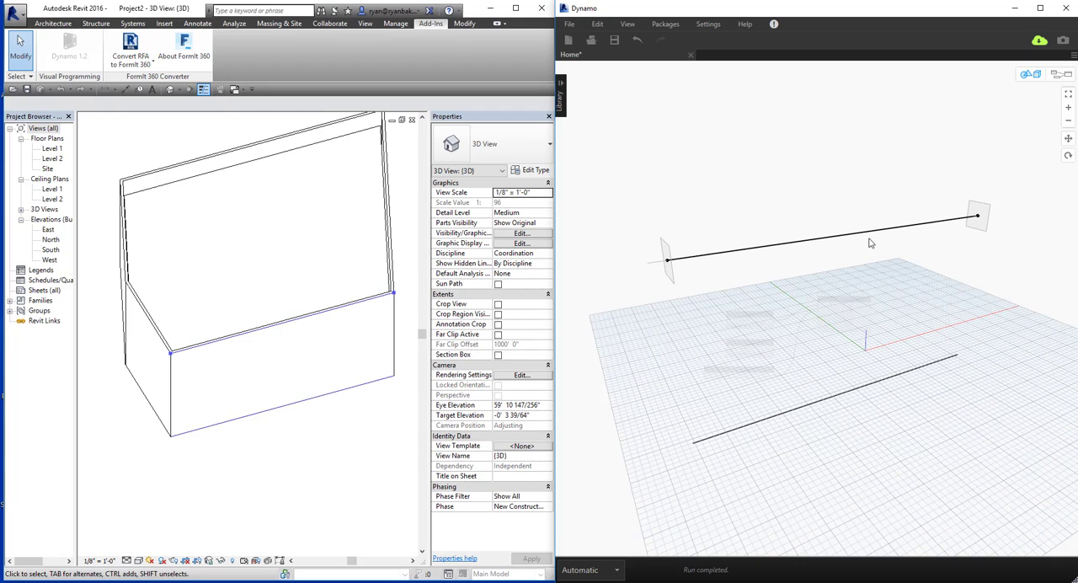
key(ctrl+b)
scroll(773, 377, up, 3)
scroll(731, 390, up, 1)
drag(710, 374, 723, 375)
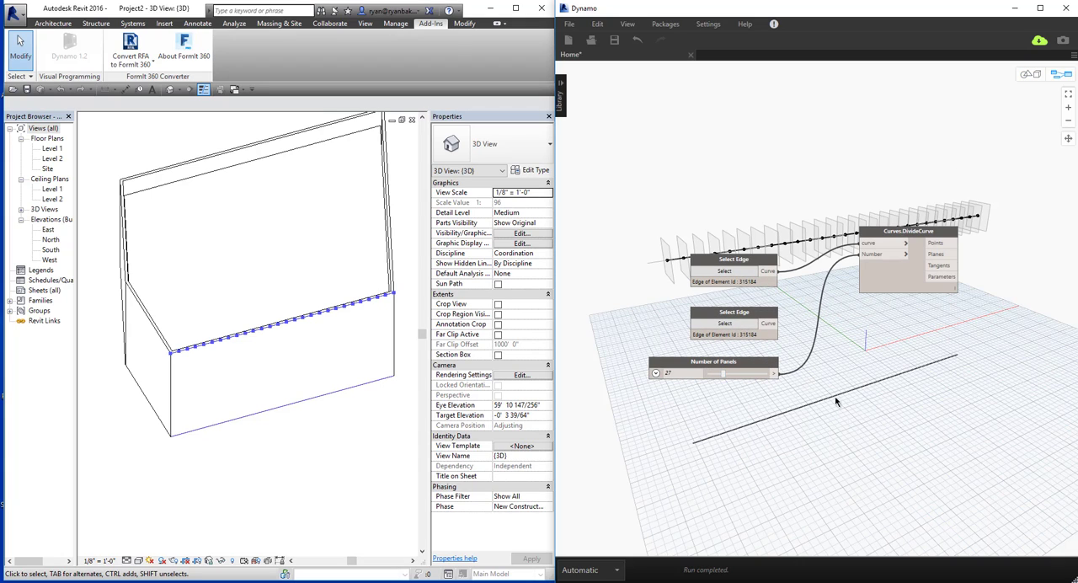
Set the Number of Panels slider's maximum to 20 and its value to 15.
click(655, 373)
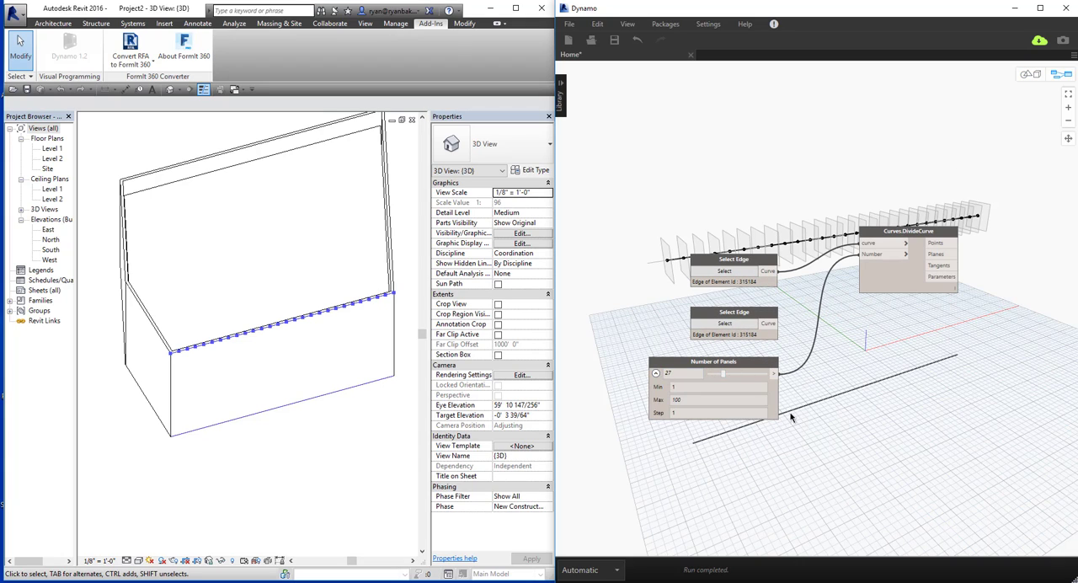
double_click(677, 400)
text(20)
drag(766, 374, 752, 373)
click(655, 372)
click(875, 395)
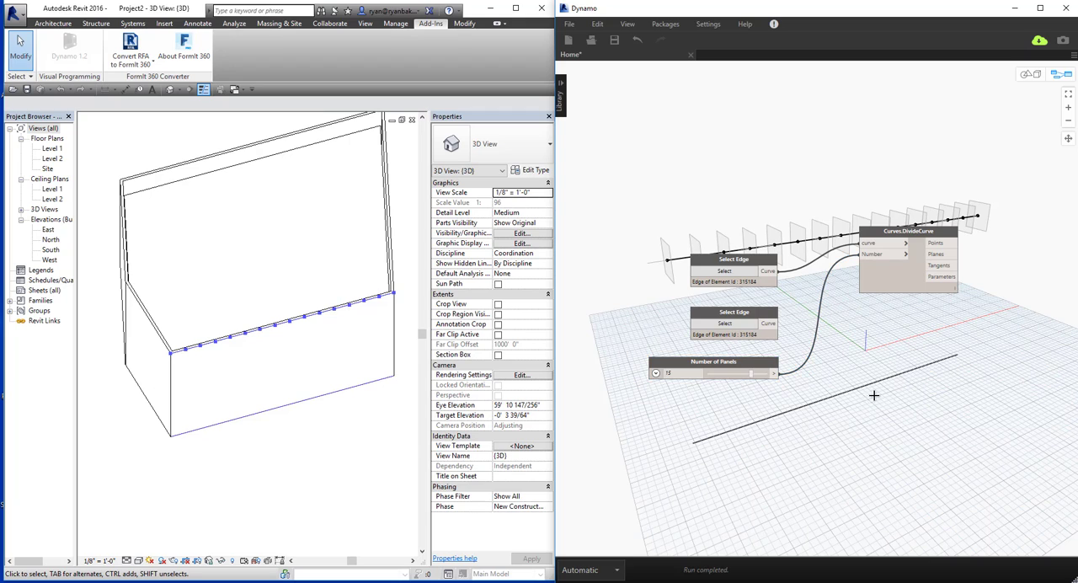
Duplicate the Curves.DivideCurve node below the original and feed its curve input from the lower Select Edge node.
middle_drag(857, 344, 847, 346)
click(884, 289)
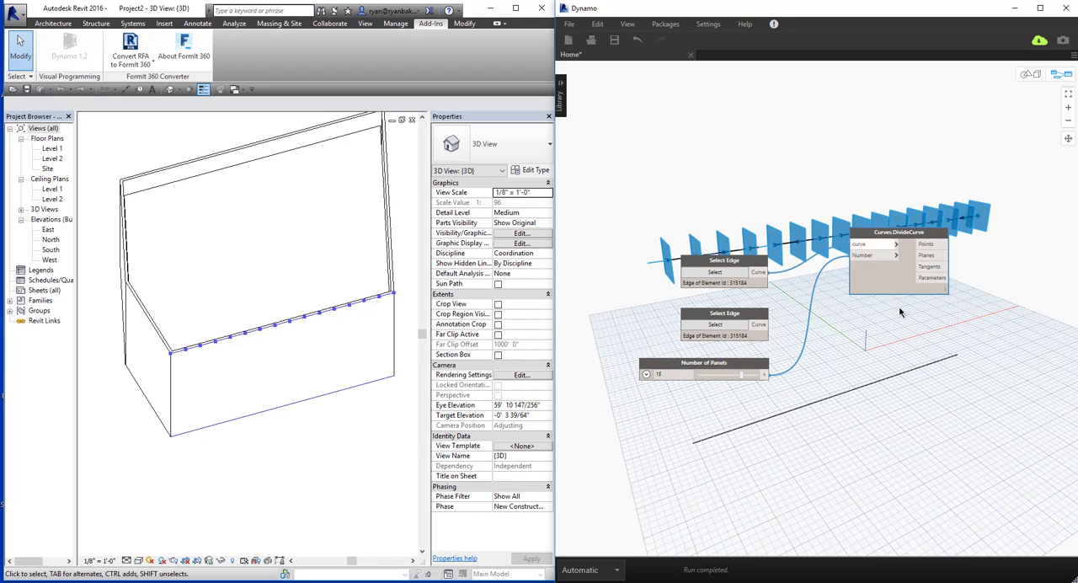
key(ctrl+c)
key(ctrl+v)
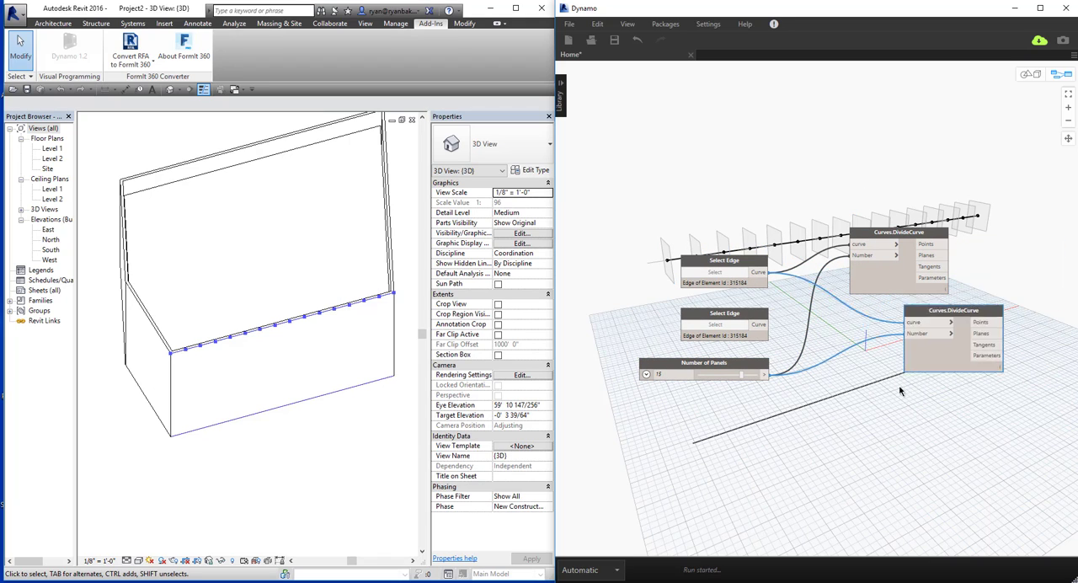
middle_drag(873, 401, 829, 362)
click(716, 286)
click(819, 321)
drag(843, 351, 892, 352)
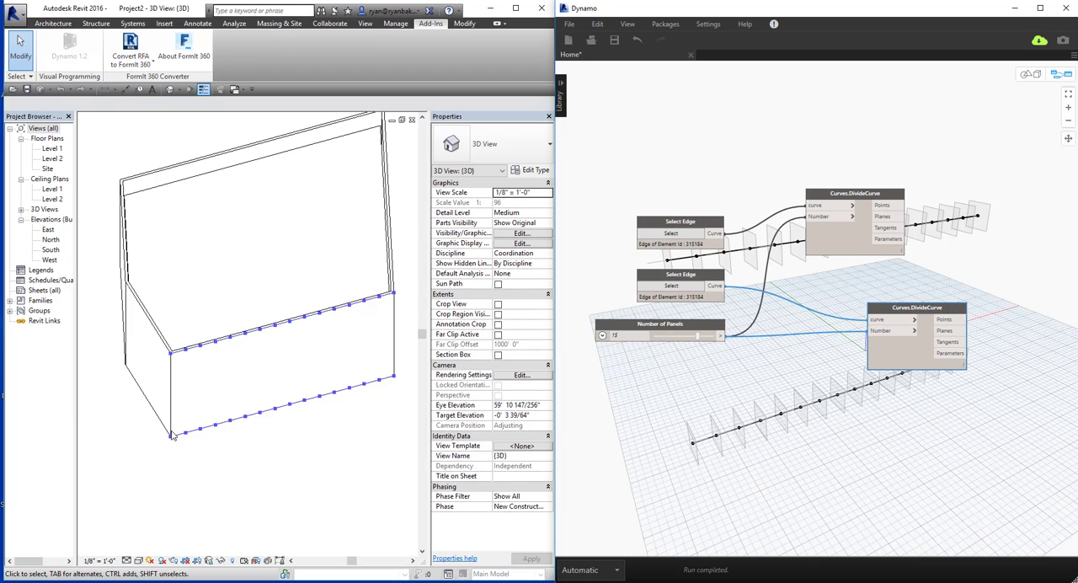
click(745, 406)
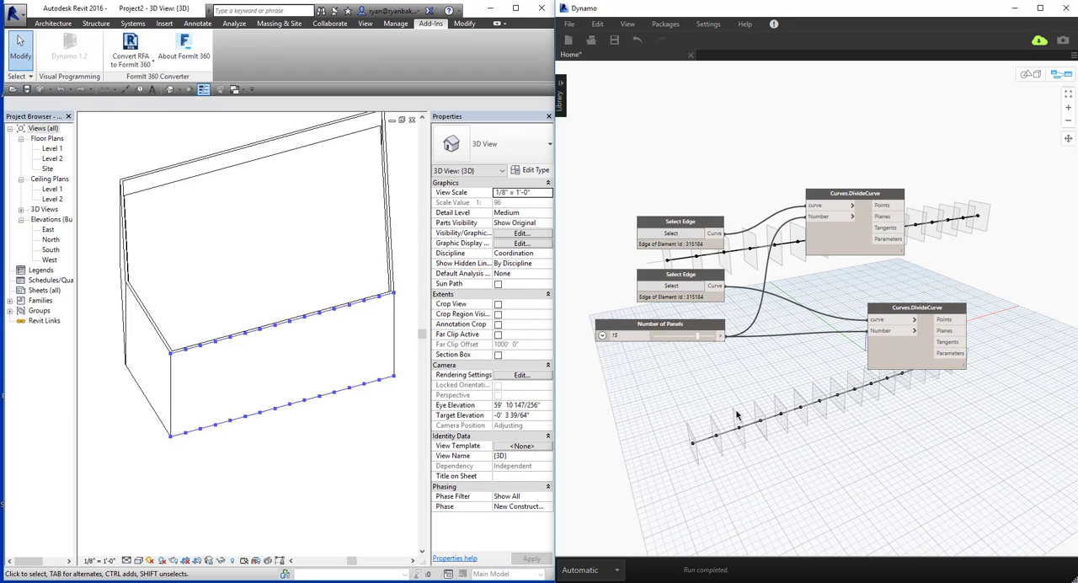
Add a Plane.Offset node and place it below the Number of Panels slider.
right_click(732, 414)
text(plane)
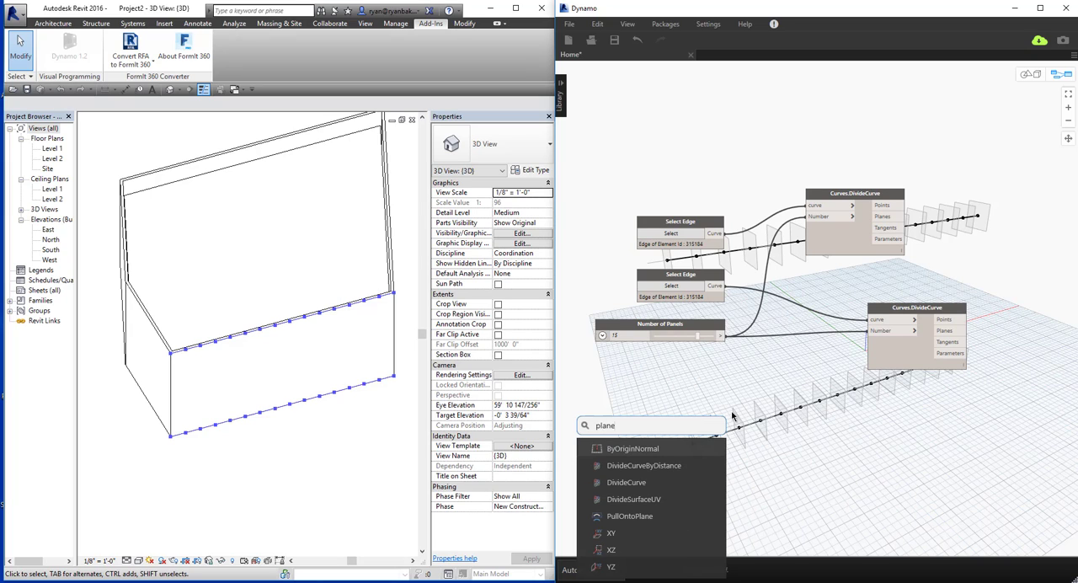
text( off)
click(598, 448)
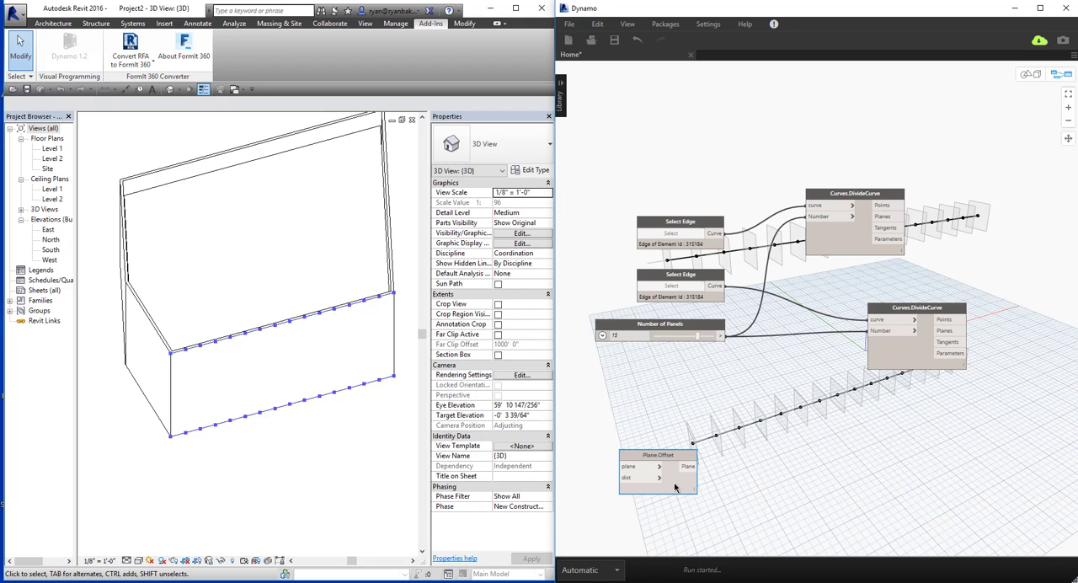
drag(683, 488, 782, 419)
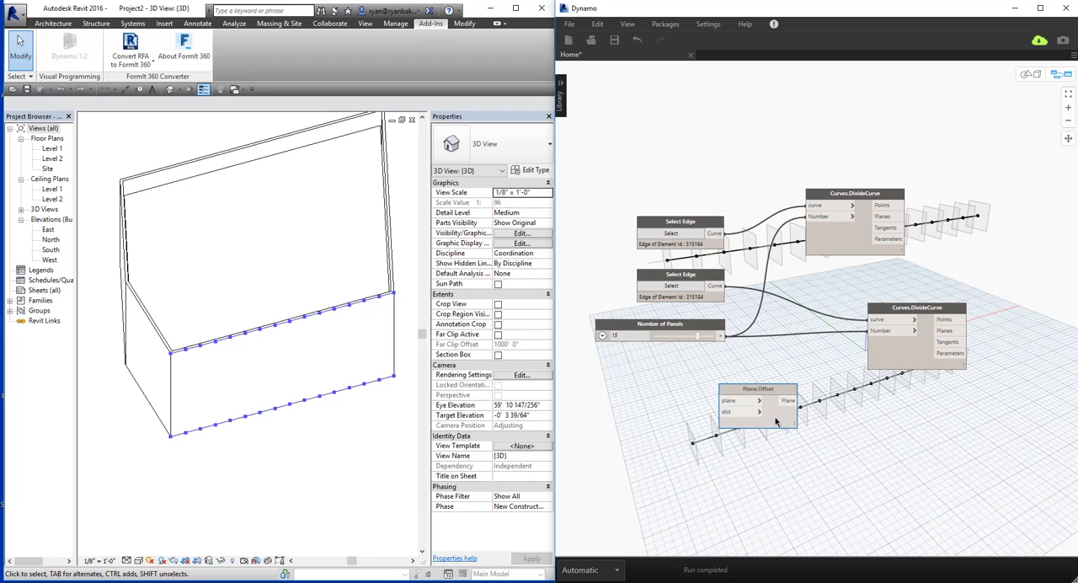
Add a Curve.PullOntoPlane node beside Plane.Offset and connect the offset plane output to its plane input.
right_click(861, 410)
text(curve)
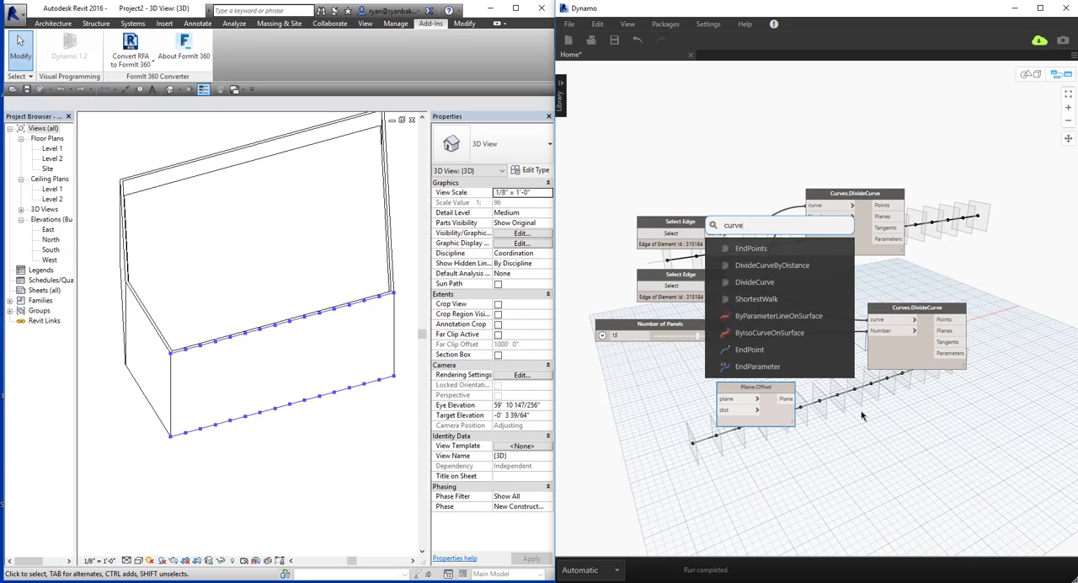
text( pull)
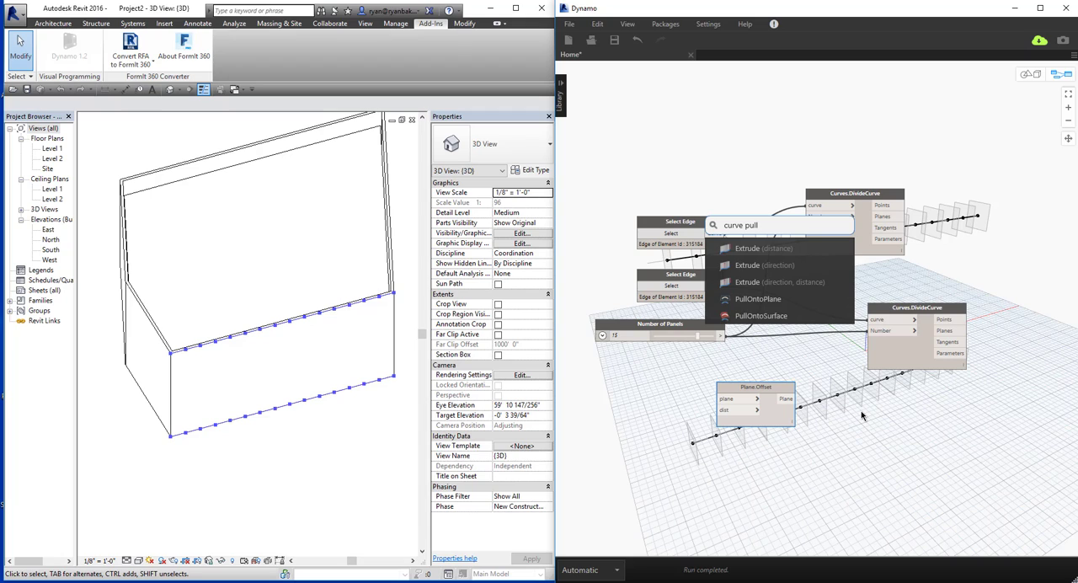
click(763, 298)
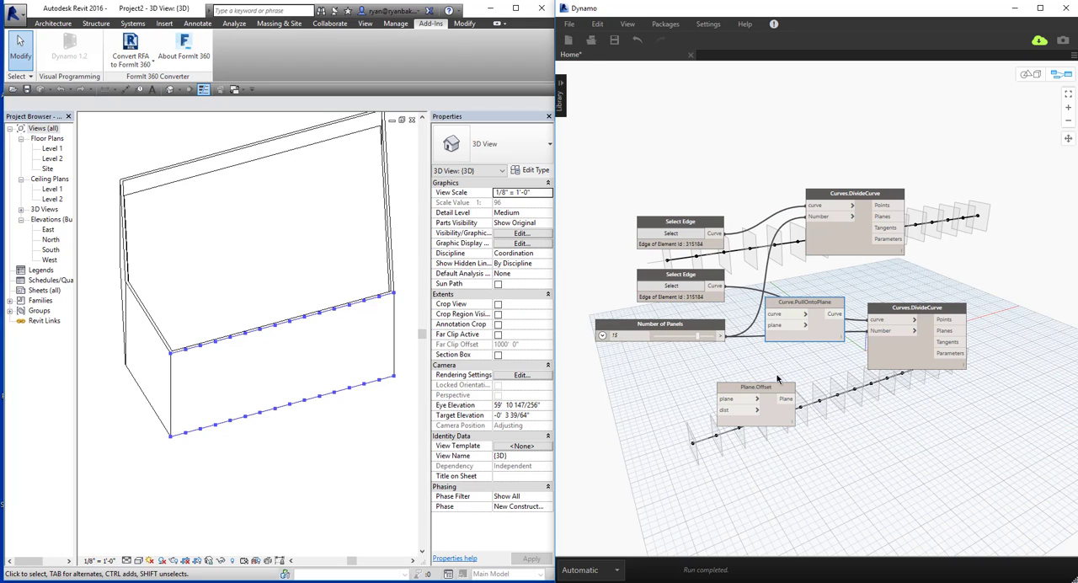
drag(820, 329, 877, 410)
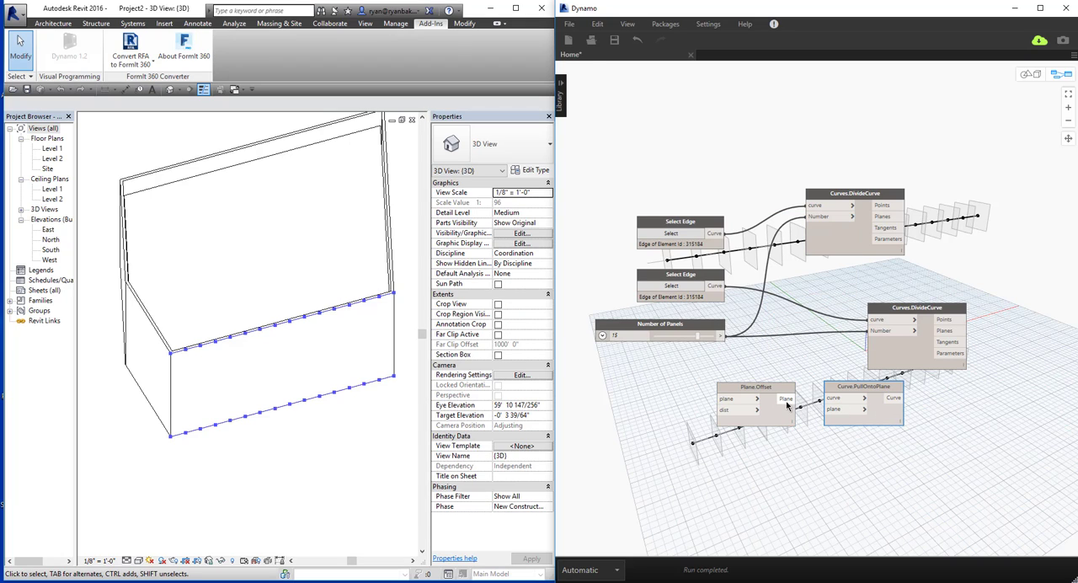
drag(788, 400, 835, 409)
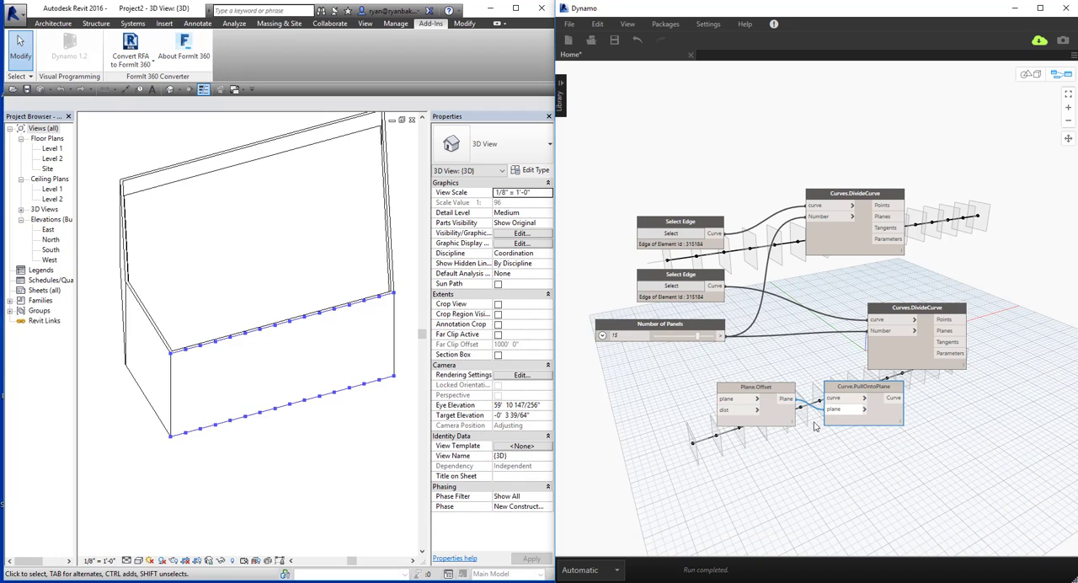
Add a Plane.XY node and connect its output to the plane input of Plane.Offset.
right_click(653, 413)
text(plane xy)
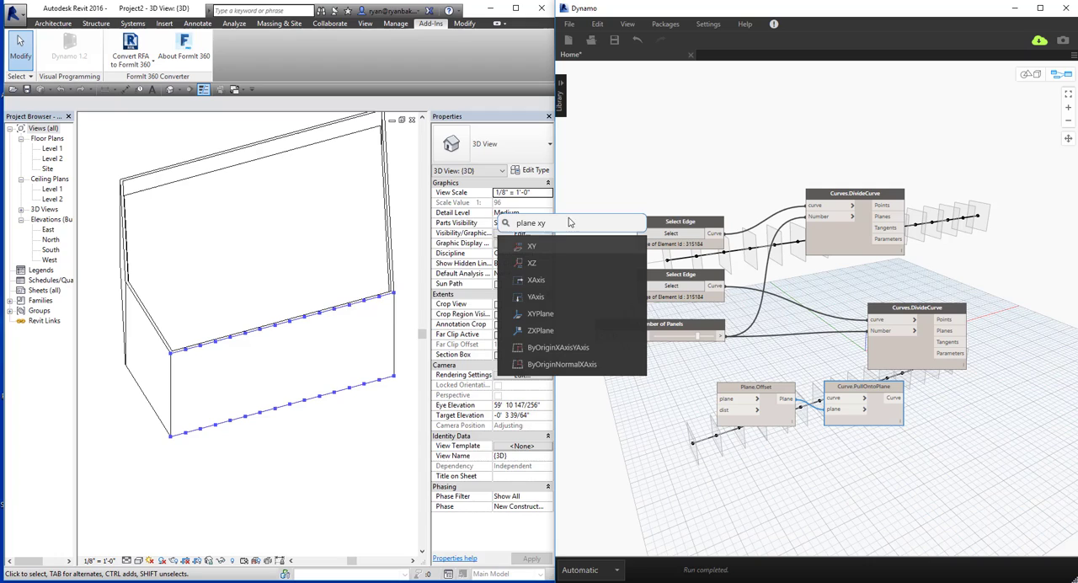
click(573, 222)
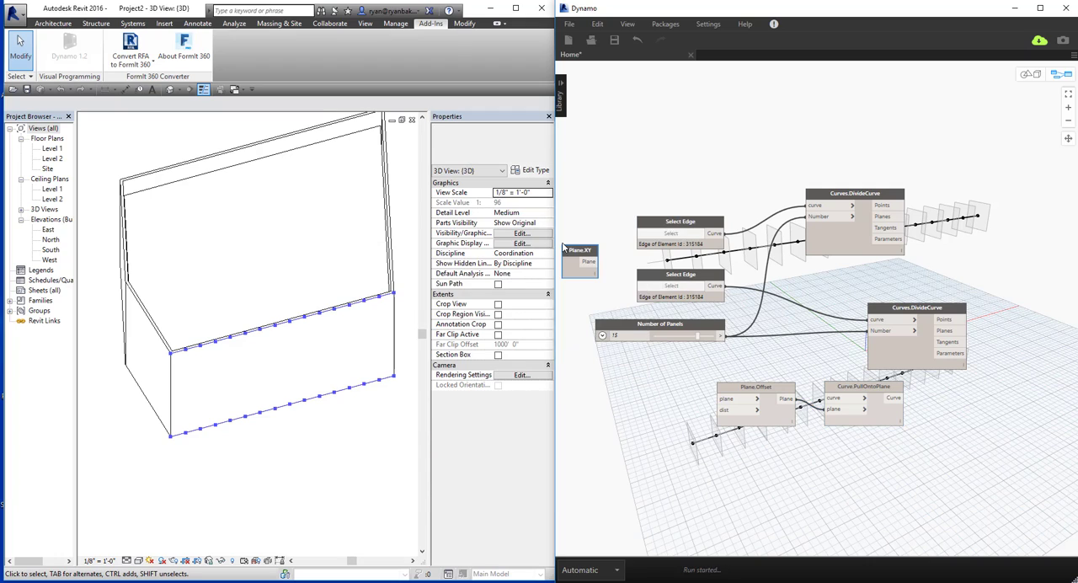
drag(579, 268, 726, 398)
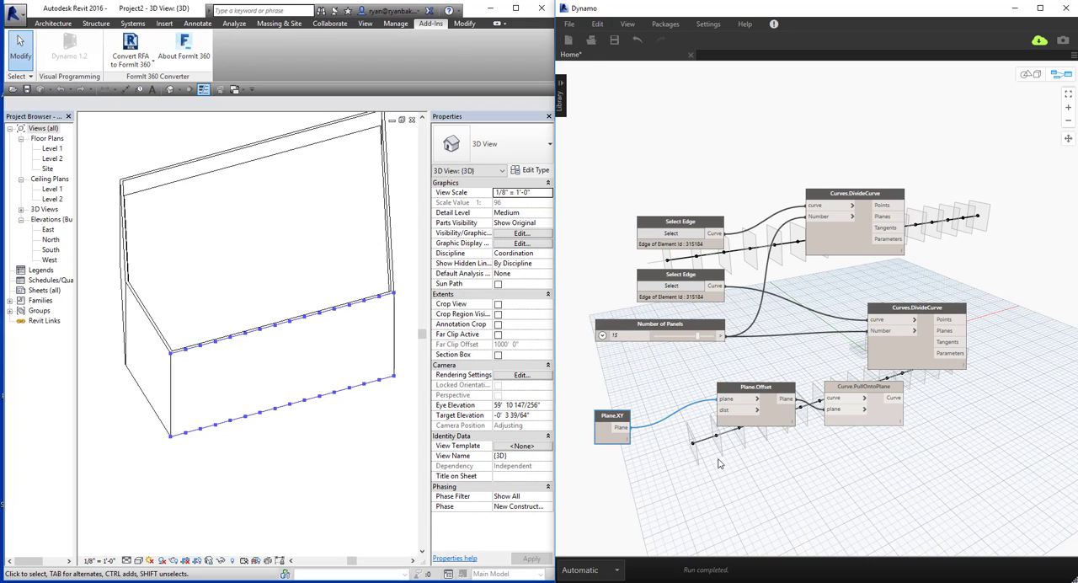
Create a code block with the value 5, wire it to Plane.Offset's dist input, and move Plane.XY closer to Plane.Offset.
double_click(672, 451)
text(5;)
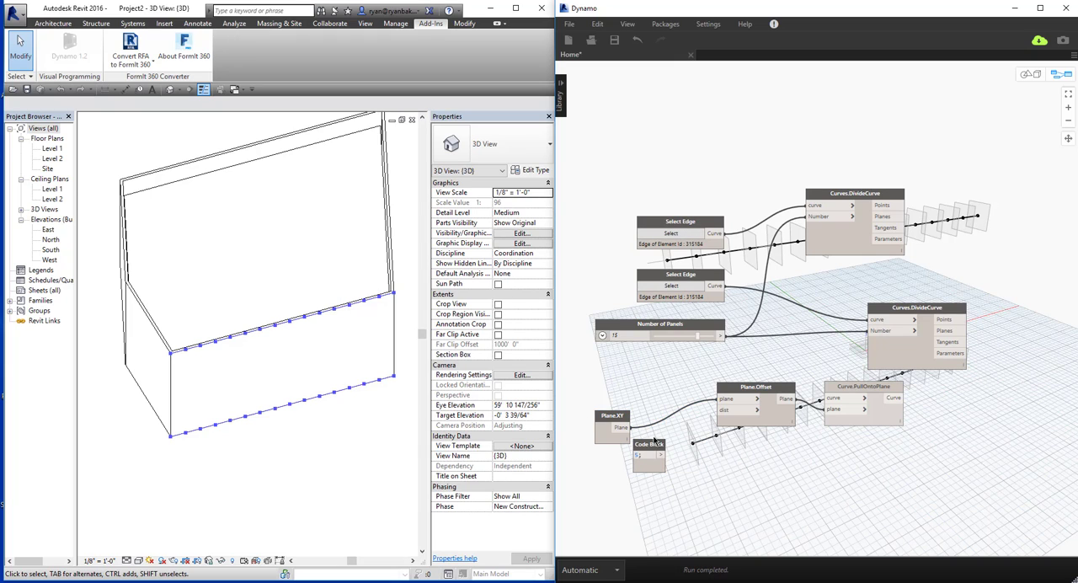
click(719, 413)
drag(619, 415, 685, 381)
middle_drag(837, 437, 817, 436)
key(ctrl+b)
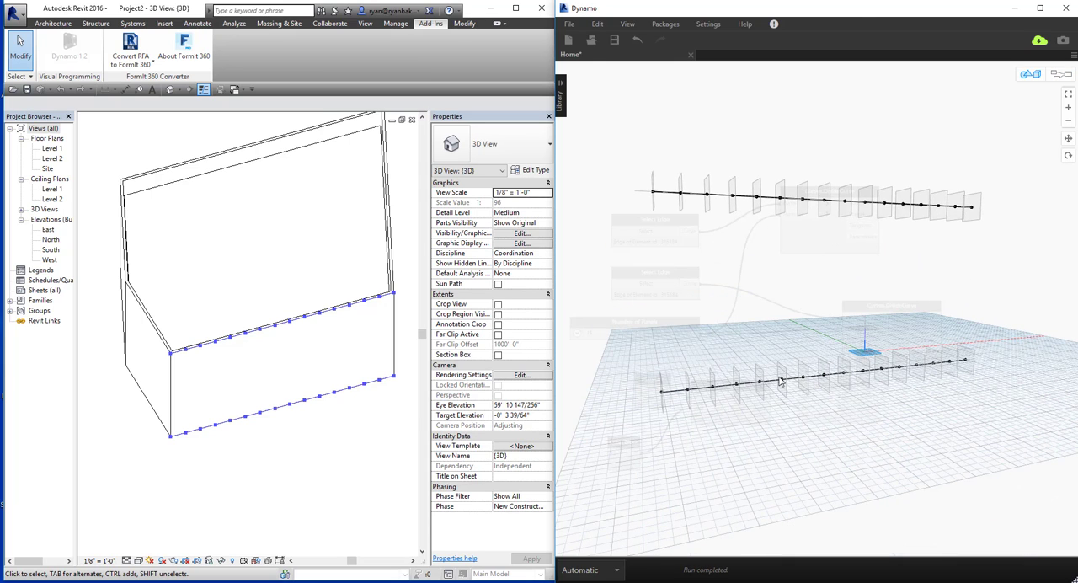
key(ctrl+b)
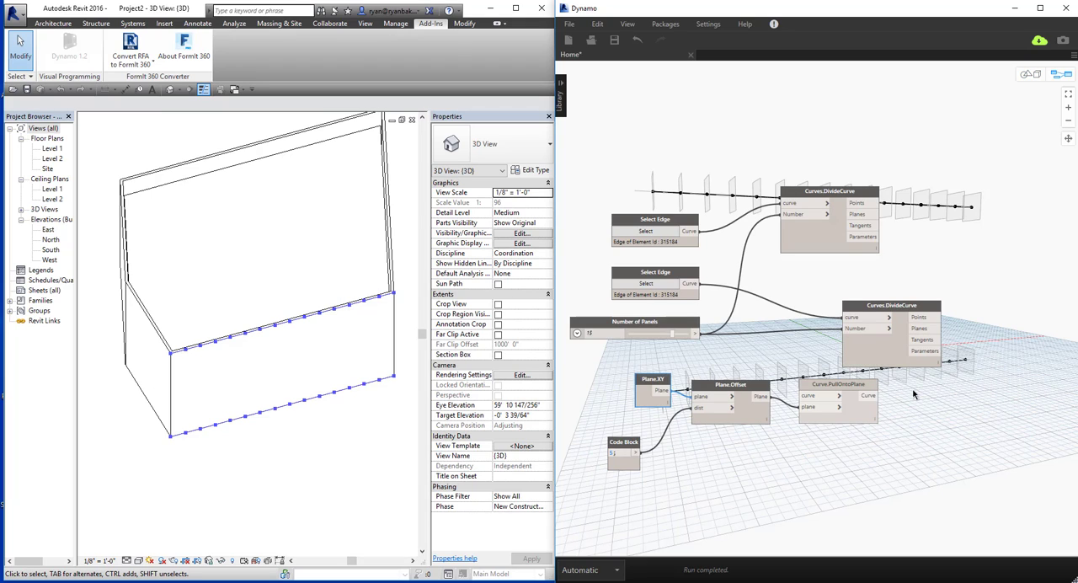
Route the lower Select Edge curve through Curve.PullOntoPlane and feed the pulled curve into the lower Curves.DivideCurve node.
drag(876, 396, 843, 317)
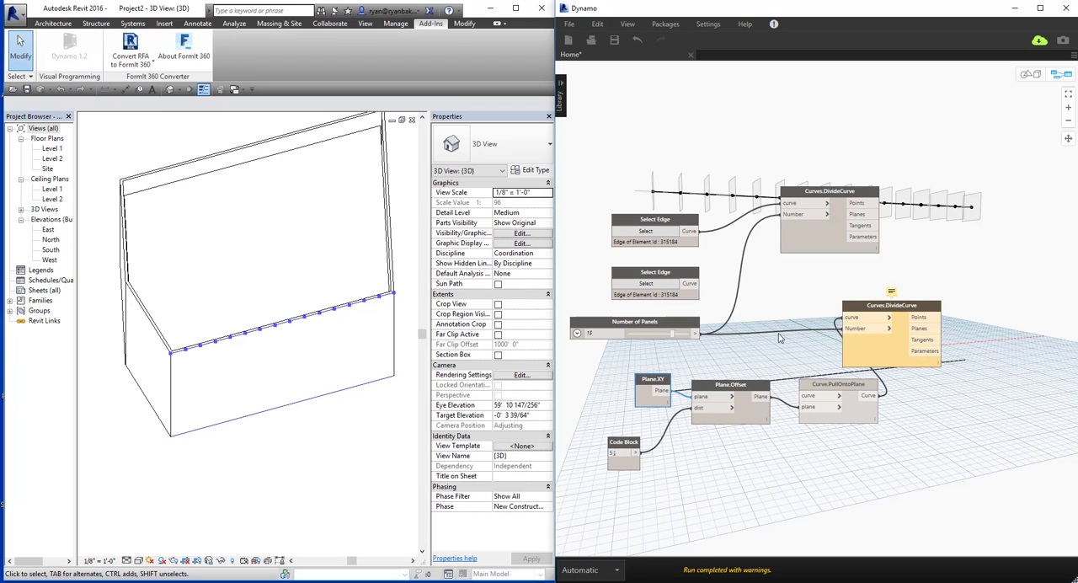
drag(692, 283, 816, 395)
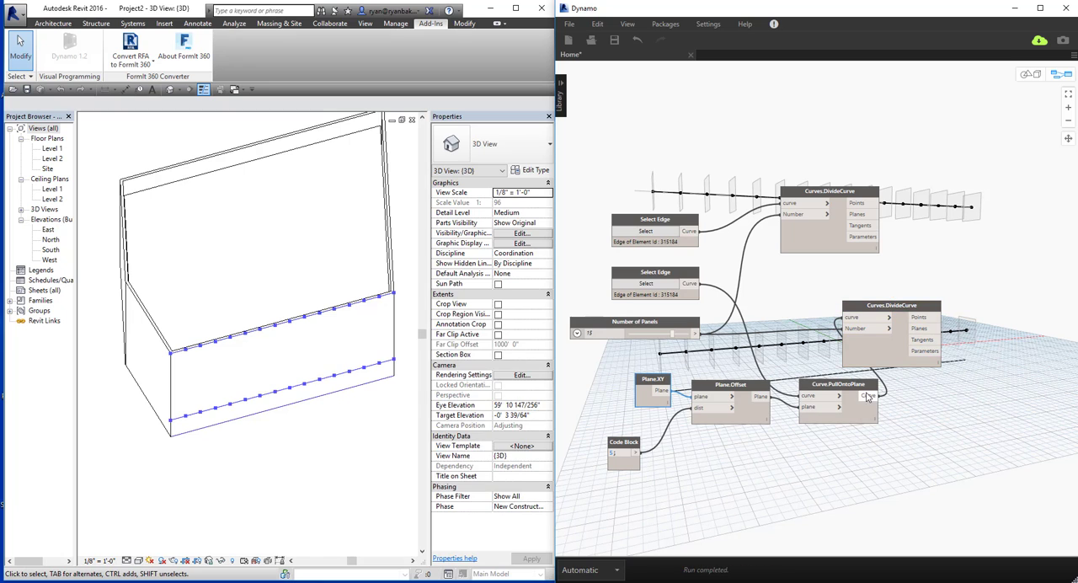
key(ctrl+b)
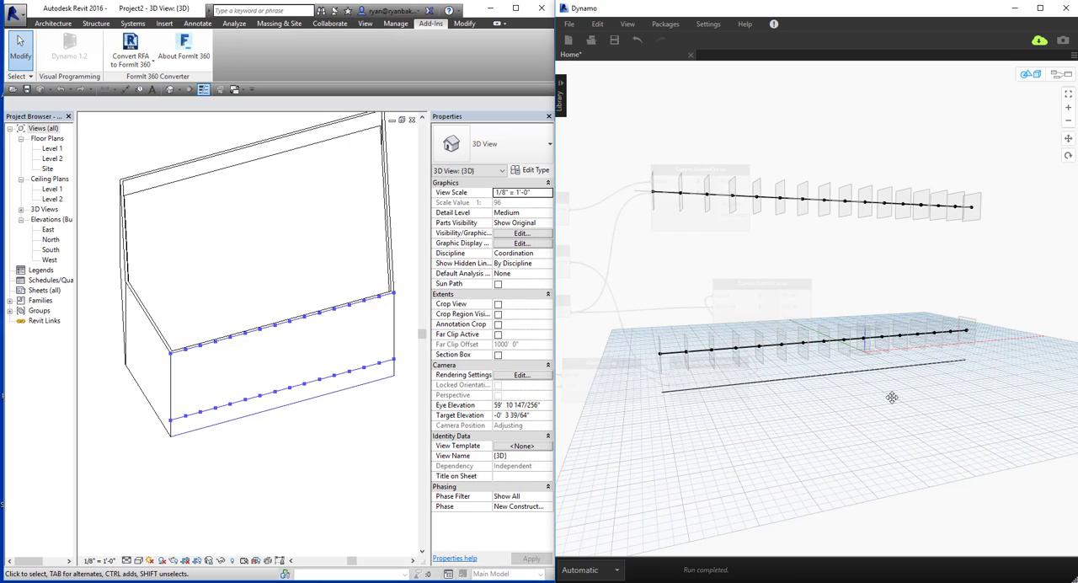
mouse_move(892, 397)
right_down()
mouse_move(886, 421)
mouse_move(908, 408)
right_up()
key(ctrl+b)
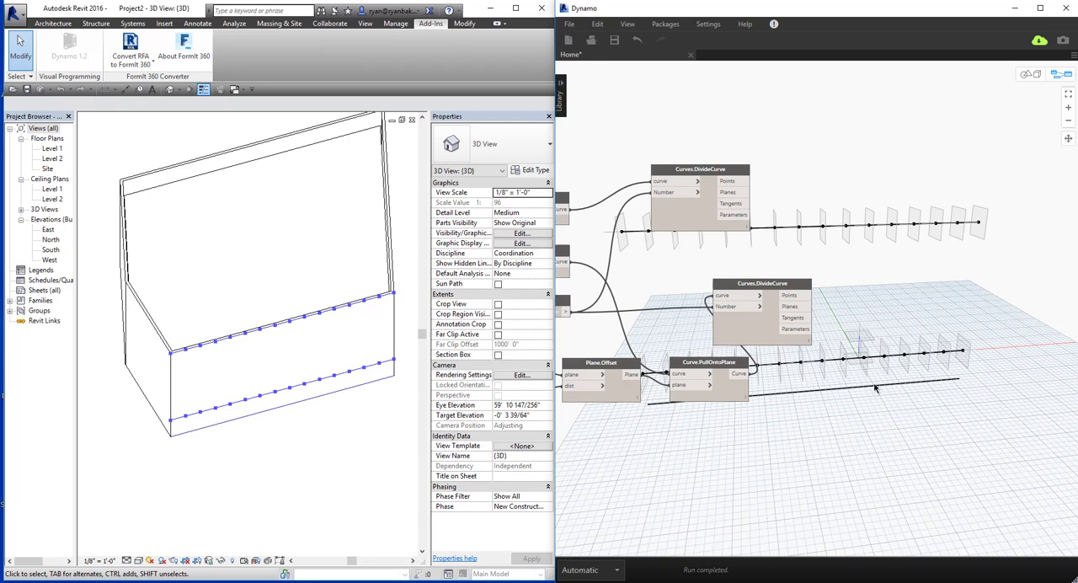
Tidy the lower branch by arranging the code block, Plane.Offset, Curve.PullOntoPlane and Curves.DivideCurve nodes in a compact row.
drag(768, 339, 805, 341)
middle_drag(711, 460, 807, 456)
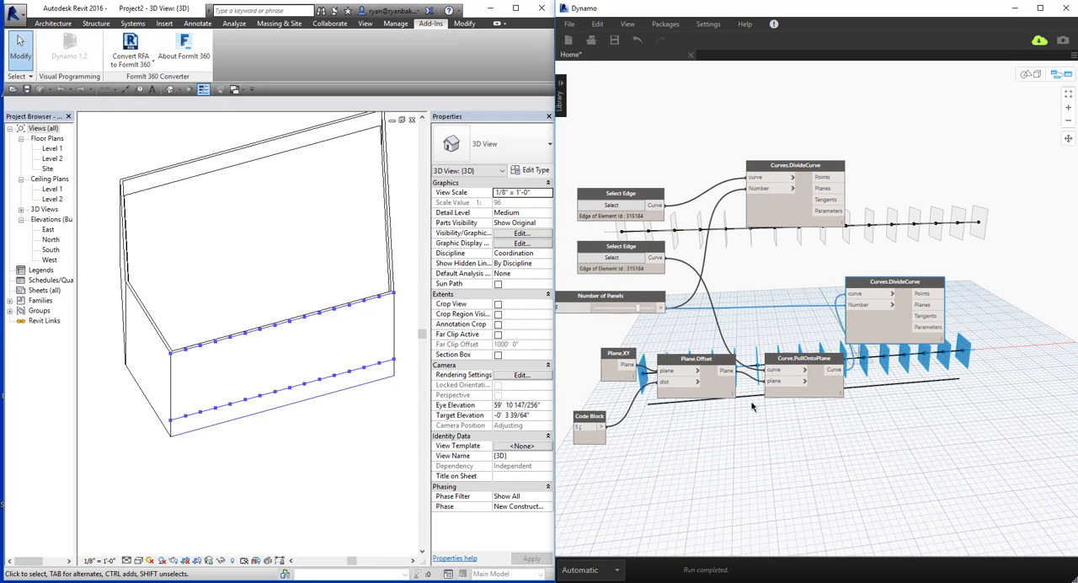
drag(605, 441, 622, 416)
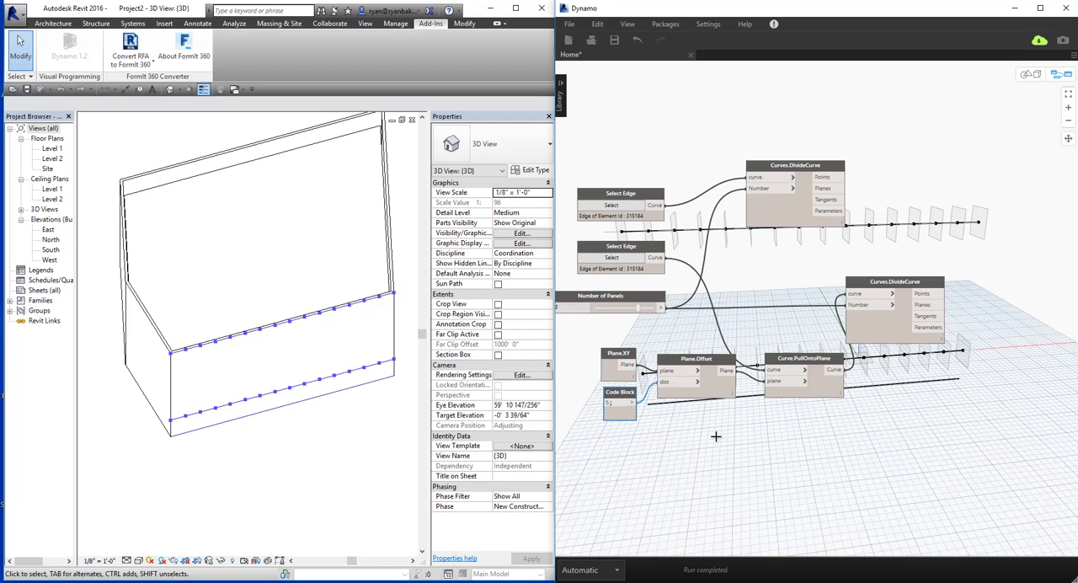
drag(716, 436, 628, 362)
drag(713, 391, 635, 389)
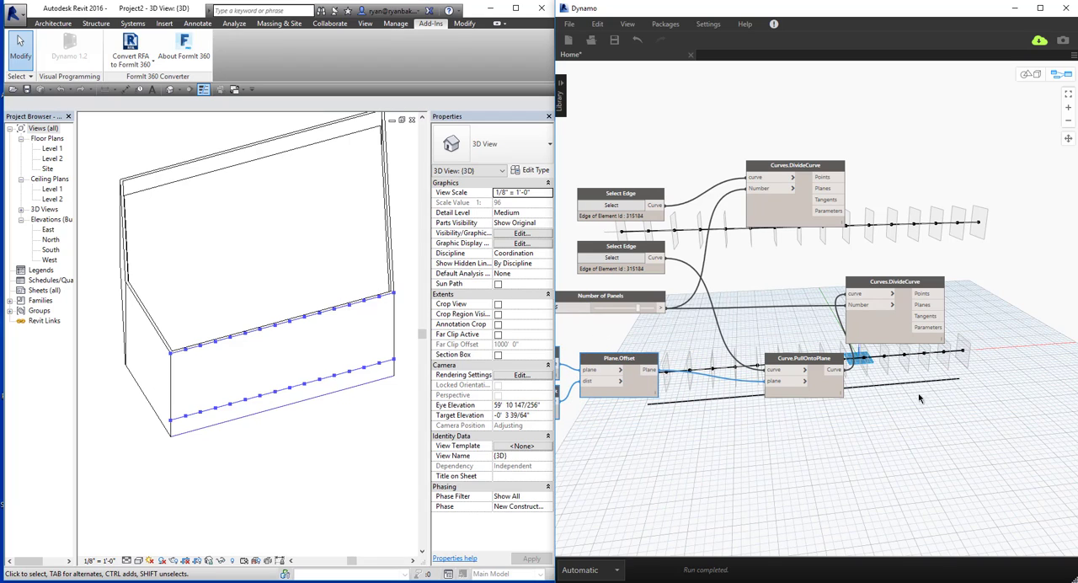
drag(800, 379, 727, 372)
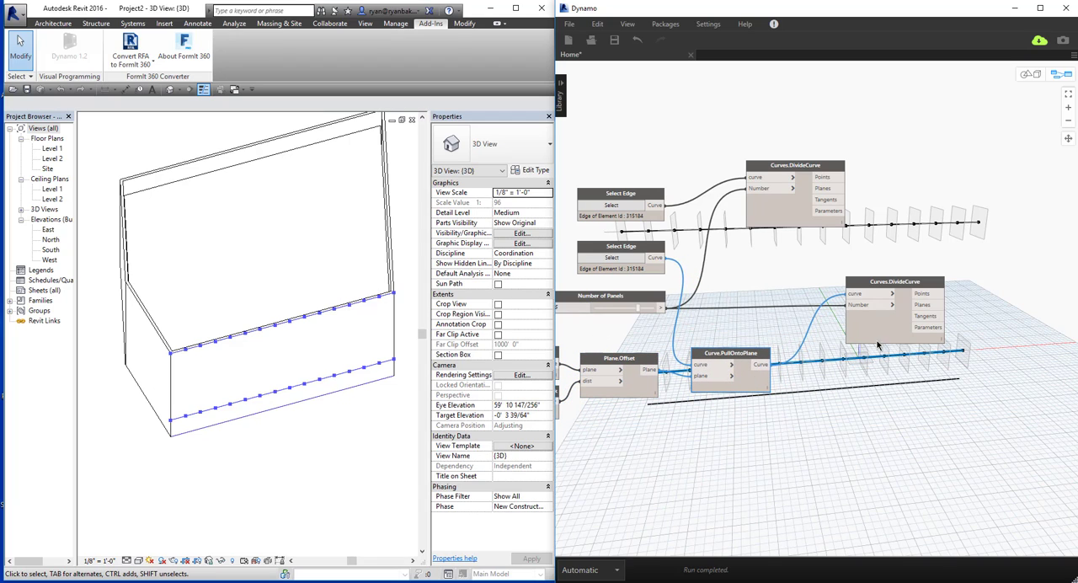
drag(877, 340, 829, 338)
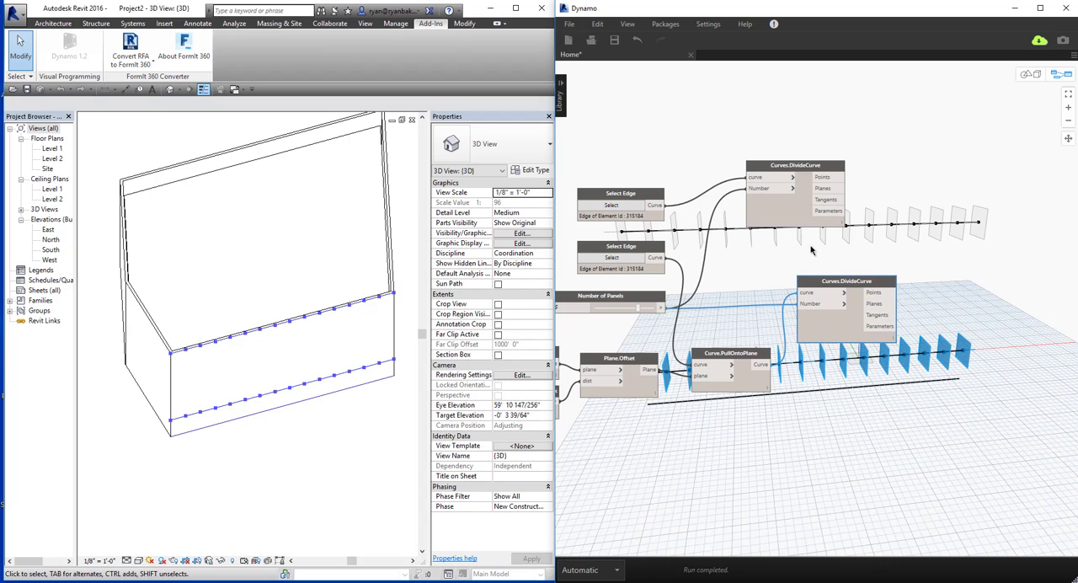
click(943, 395)
middle_drag(943, 395, 939, 289)
middle_drag(795, 391, 808, 363)
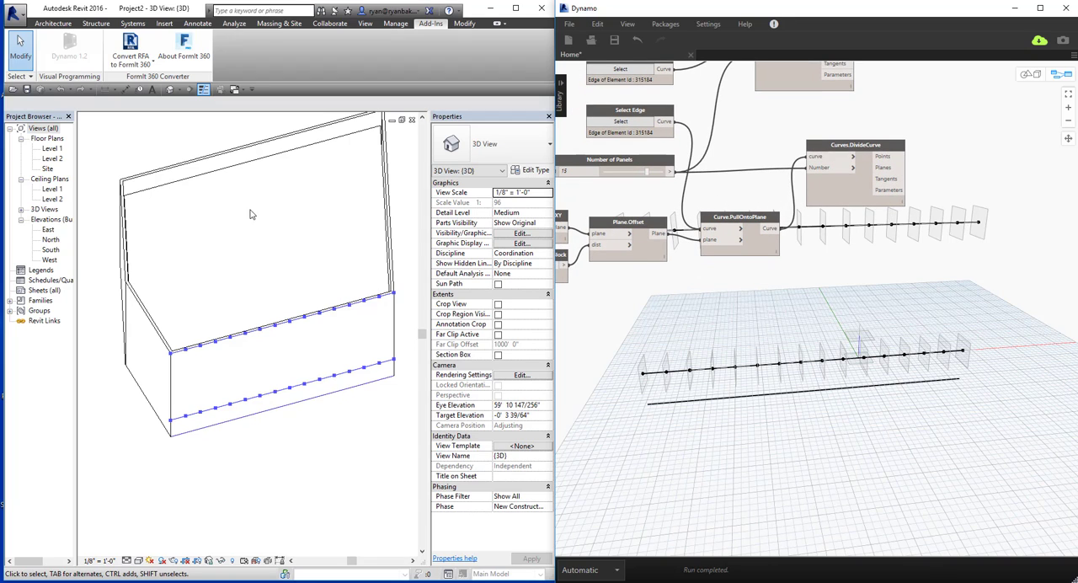
key(ctrl+b)
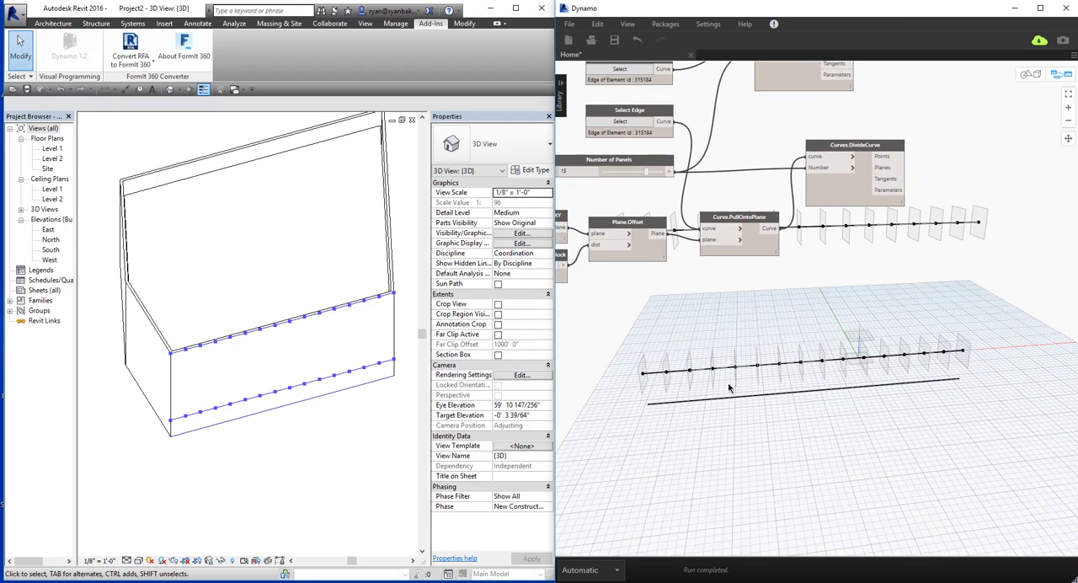
right_drag(730, 385, 768, 390)
key(ctrl+b)
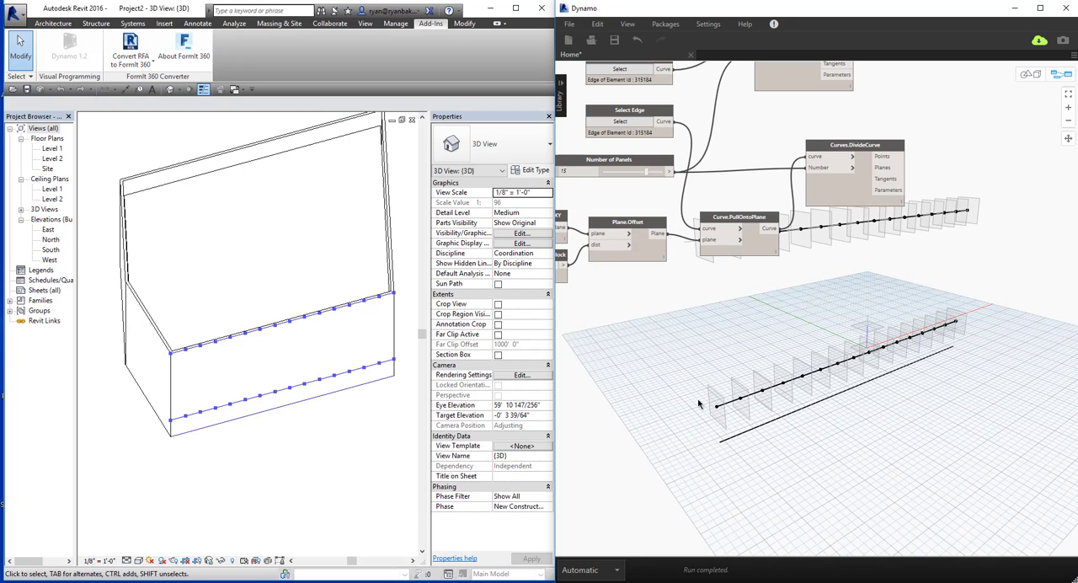
middle_drag(689, 351, 840, 375)
click(776, 141)
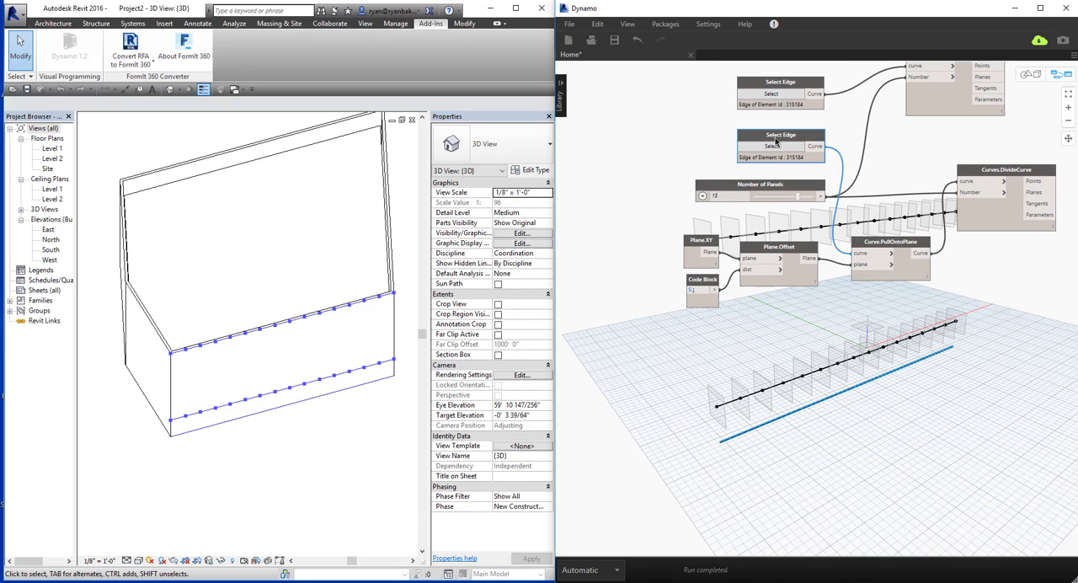
key(ctrl+c)
key(ctrl+v)
drag(900, 153, 744, 407)
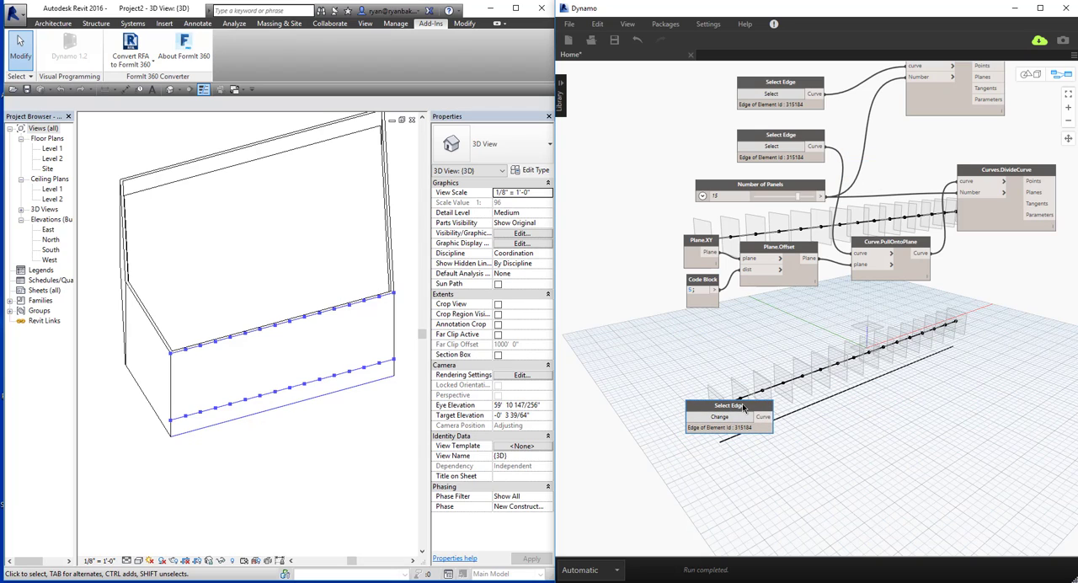
key(Delete)
Add a Select Face node, pick the wall's front face in Revit, and place the node below the code block.
right_click(740, 403)
text(sel)
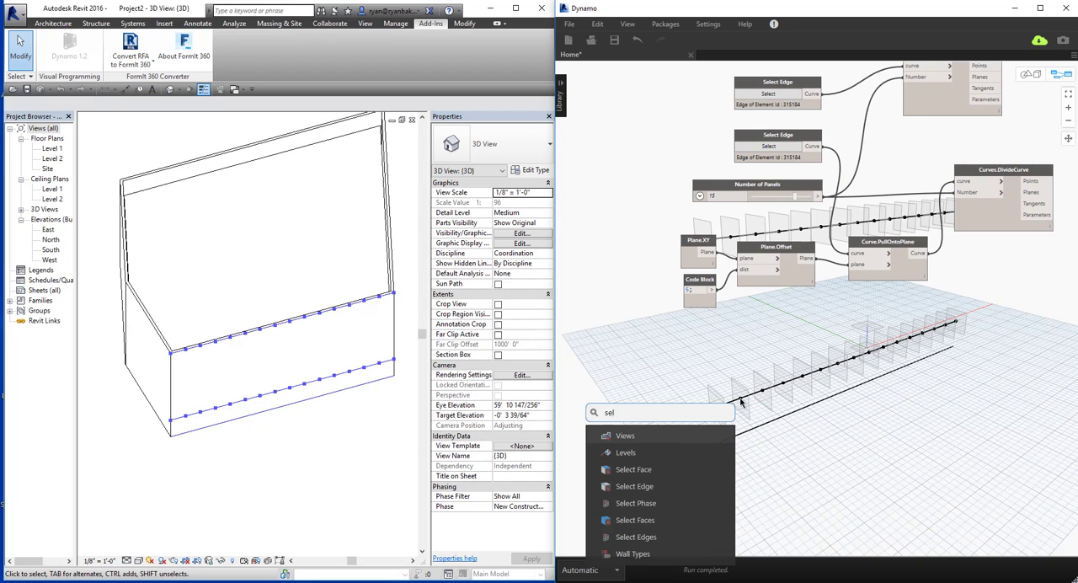
text(ect face)
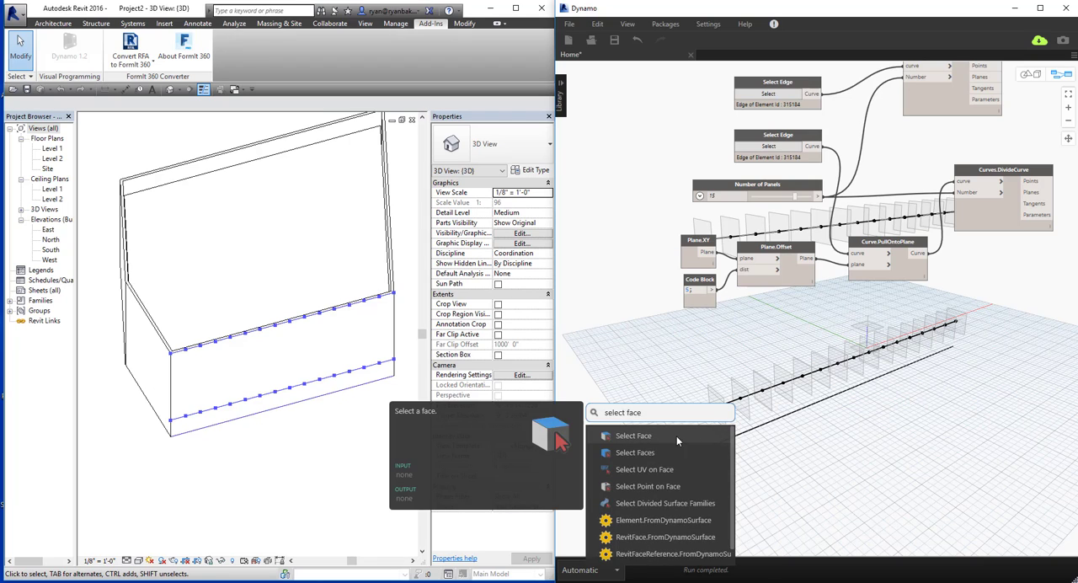
click(677, 436)
click(700, 455)
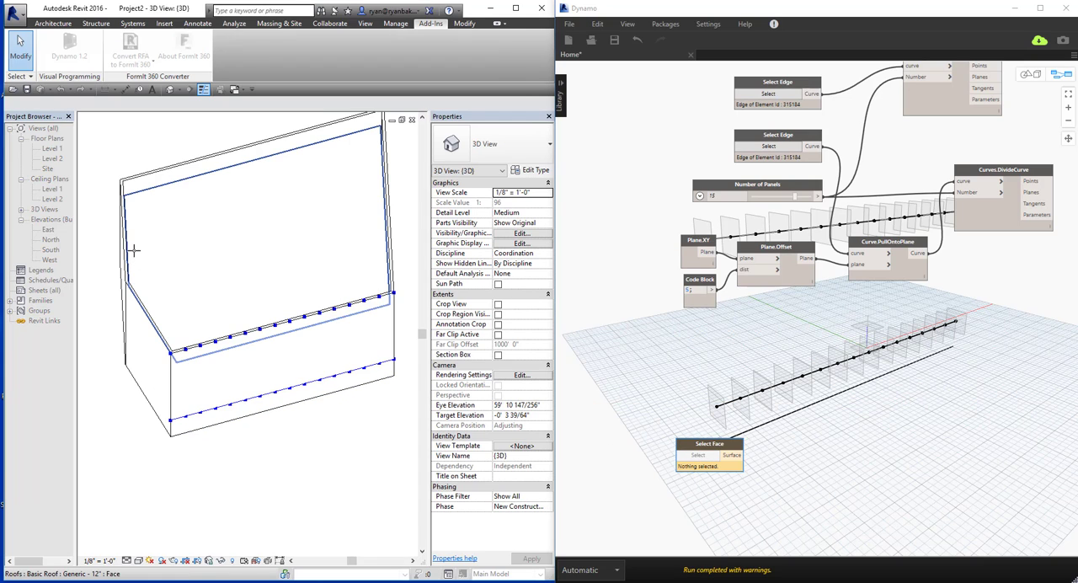
click(216, 345)
drag(745, 441, 738, 360)
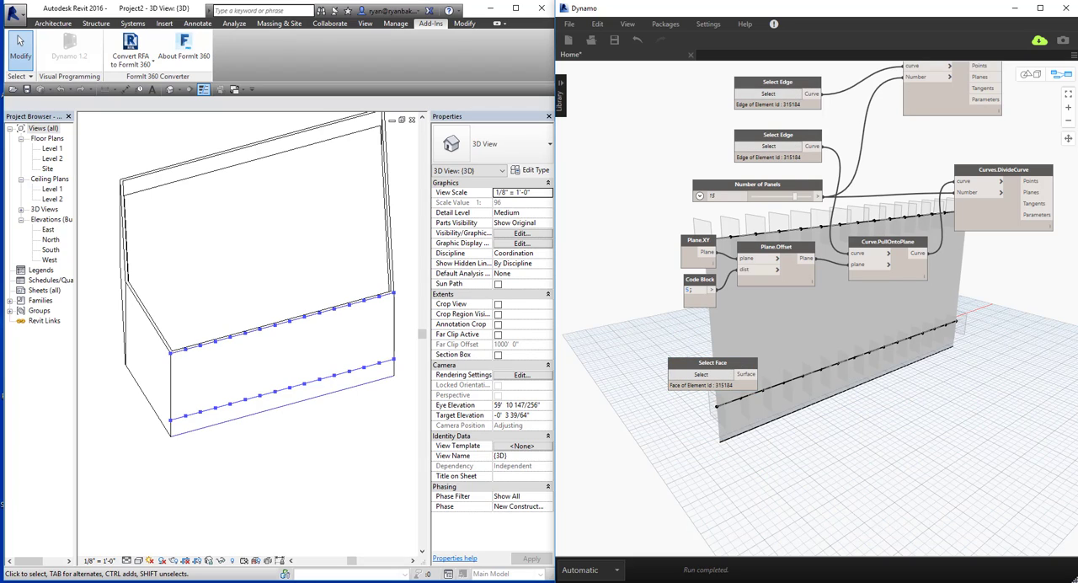
Add a Display.ByGeometryColor node below the Select Face node.
right_click(800, 444)
text(display)
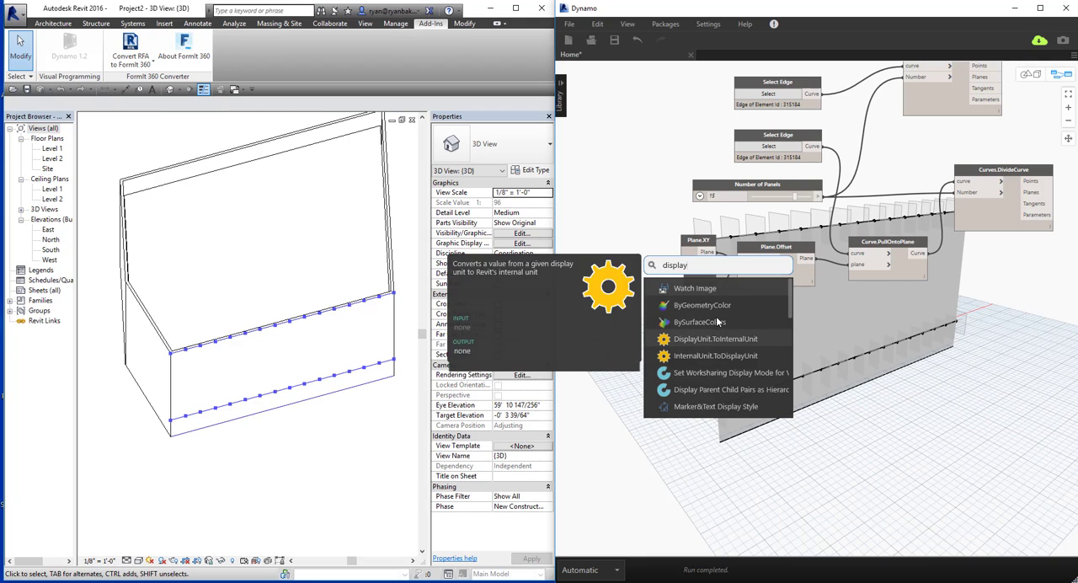
click(710, 305)
drag(837, 475, 831, 470)
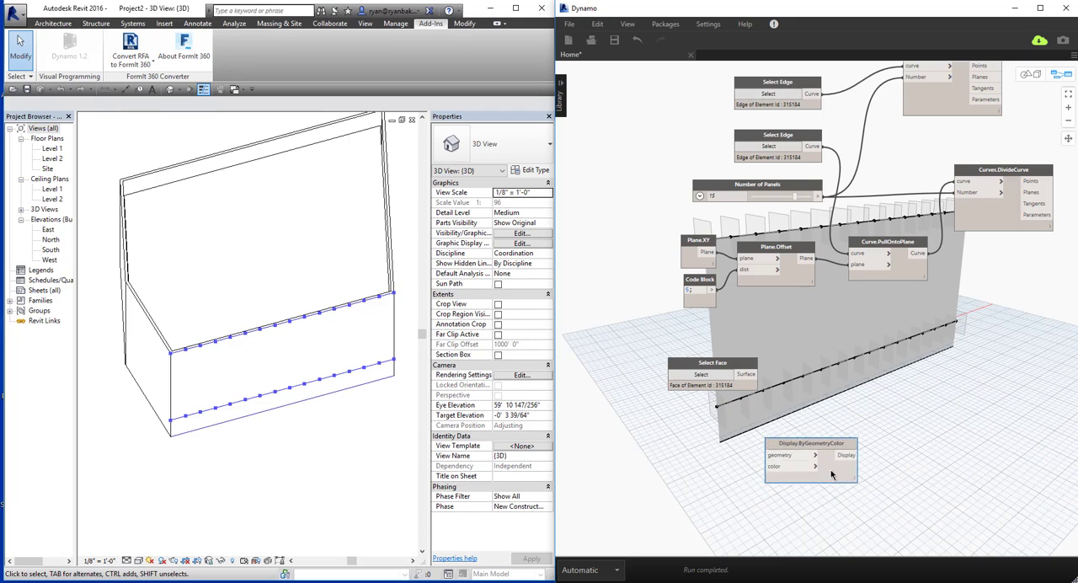
right_click(630, 478)
text(color pick)
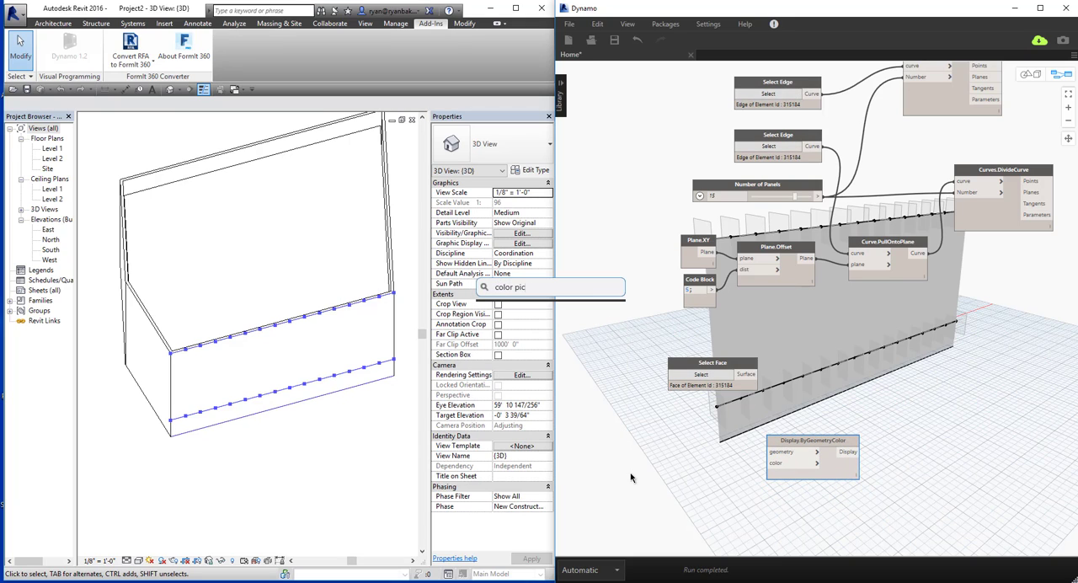
key(BackSpace)
key(BackSpace)
key(BackSpace)
key(BackSpace)
key(BackSpace)
key(BackSpace)
key(BackSpace)
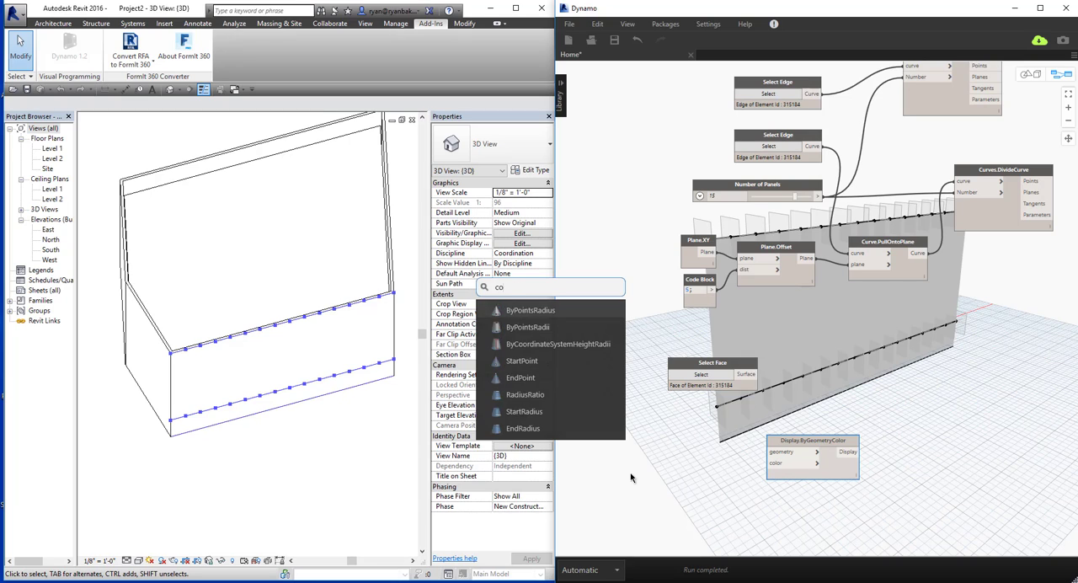
click(663, 451)
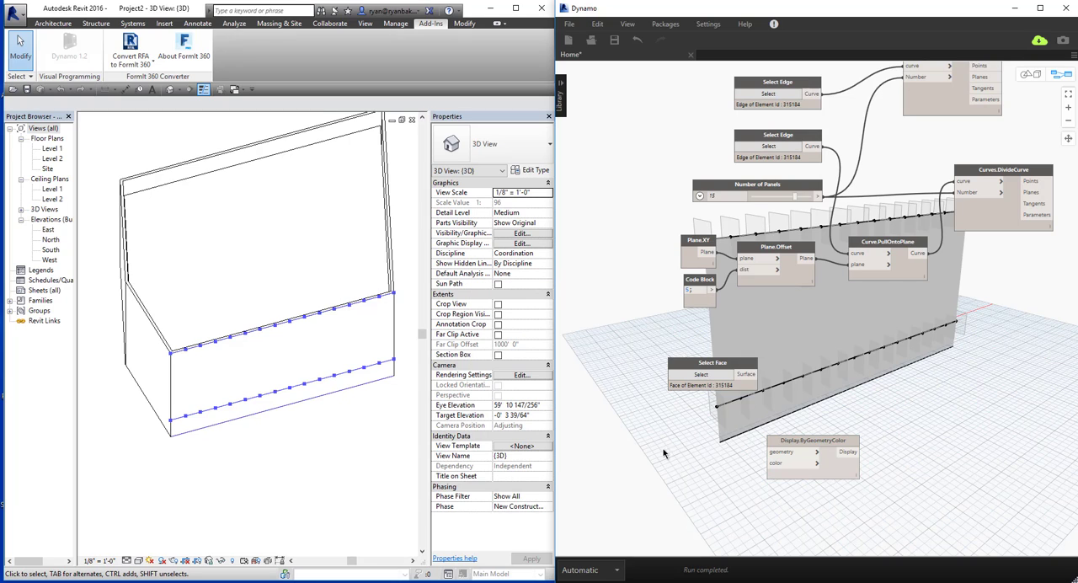
Add a Color.ByARGB node and connect its color and the Select Face surface to Display.ByGeometryColor.
middle_drag(715, 482, 716, 467)
right_click(715, 467)
text(co)
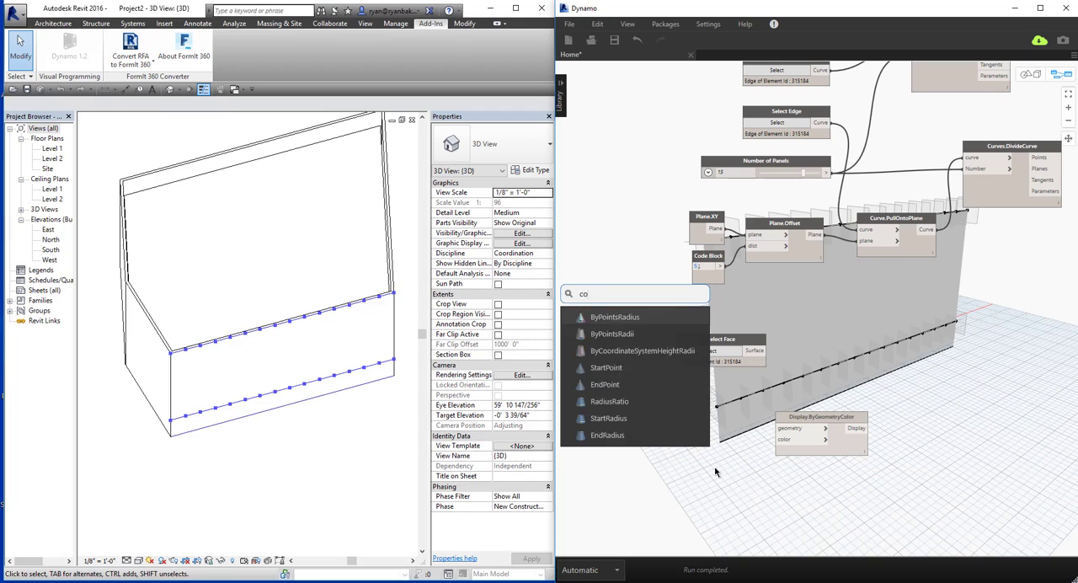
text(lor)
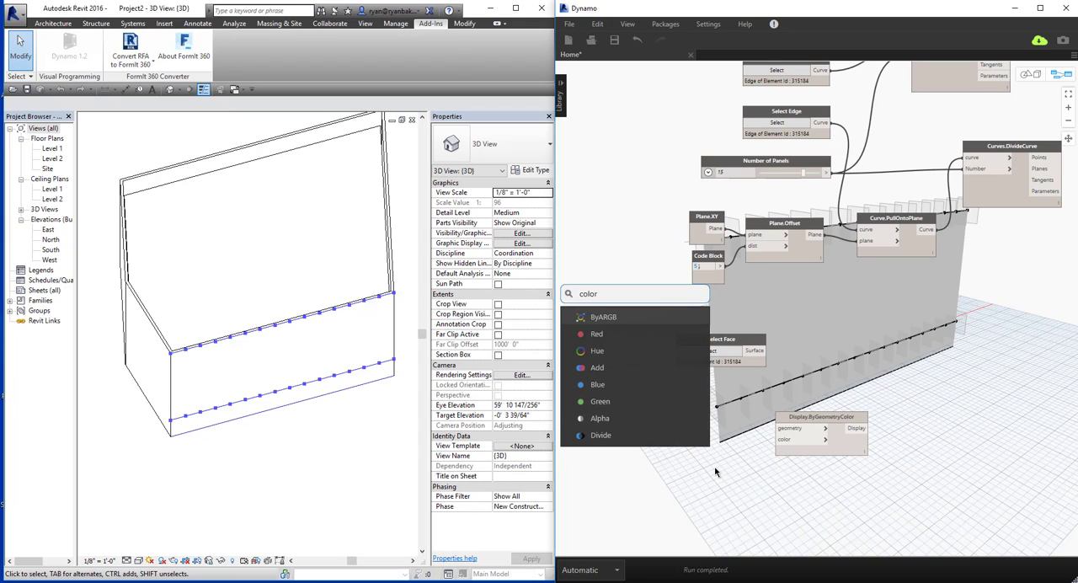
click(620, 318)
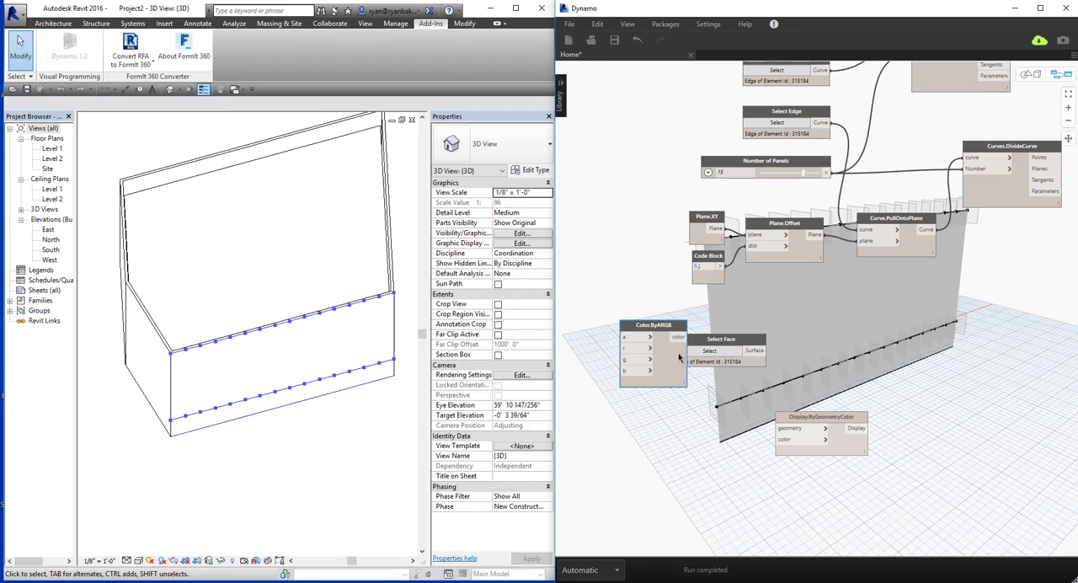
drag(674, 369, 825, 439)
drag(759, 352, 788, 431)
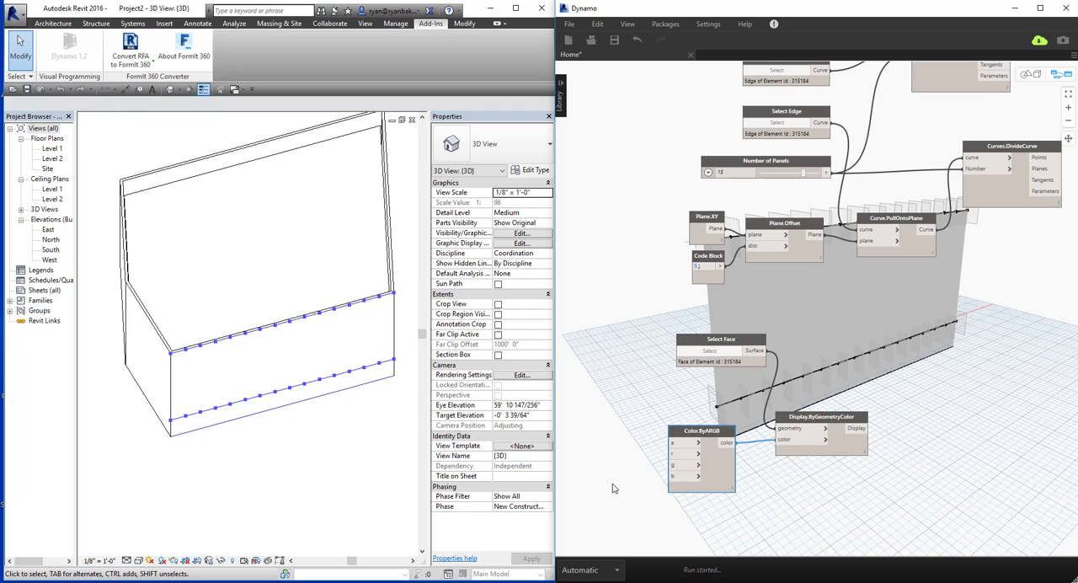
Create a code block with the values 0, 180 and 255 on separate lines beside Color.ByARGB.
double_click(615, 487)
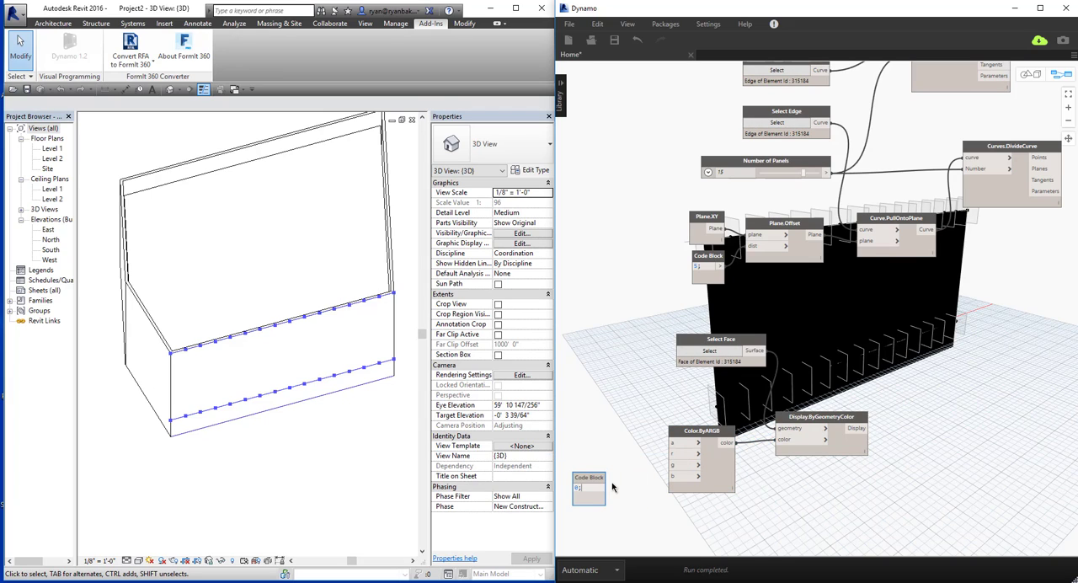
text(0;)
key(Return)
text(180;)
key(Return)
text(255;)
click(609, 369)
Connect the code block's three outputs to the r, g and b inputs of Color.ByARGB.
click(601, 488)
click(673, 454)
click(601, 495)
click(672, 465)
click(601, 503)
click(672, 476)
middle_drag(848, 509, 791, 477)
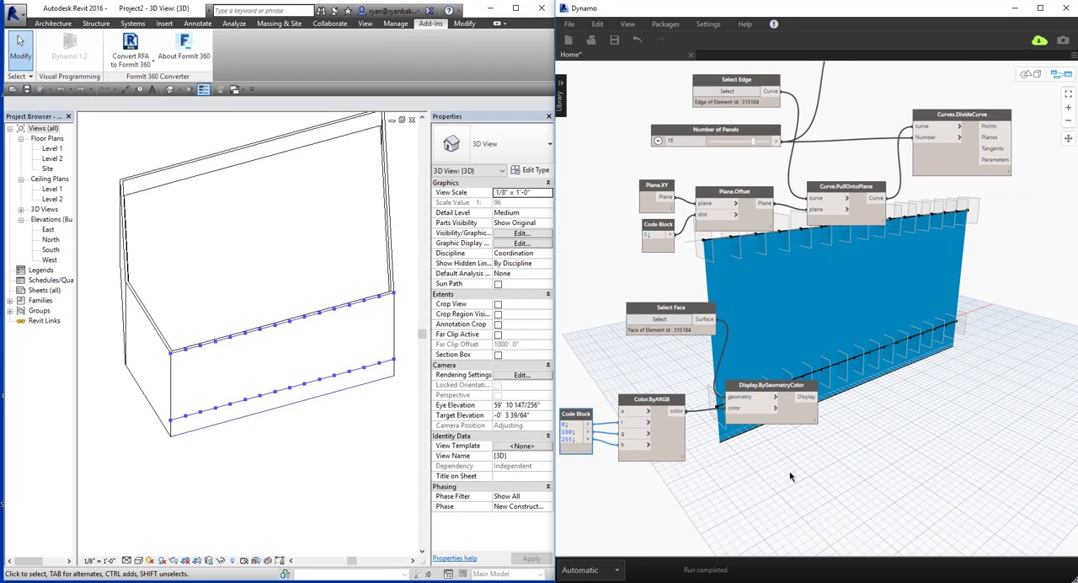
Add a List.Slice node to the right of the two Curves.DivideCurve nodes.
scroll(901, 435, down, 2)
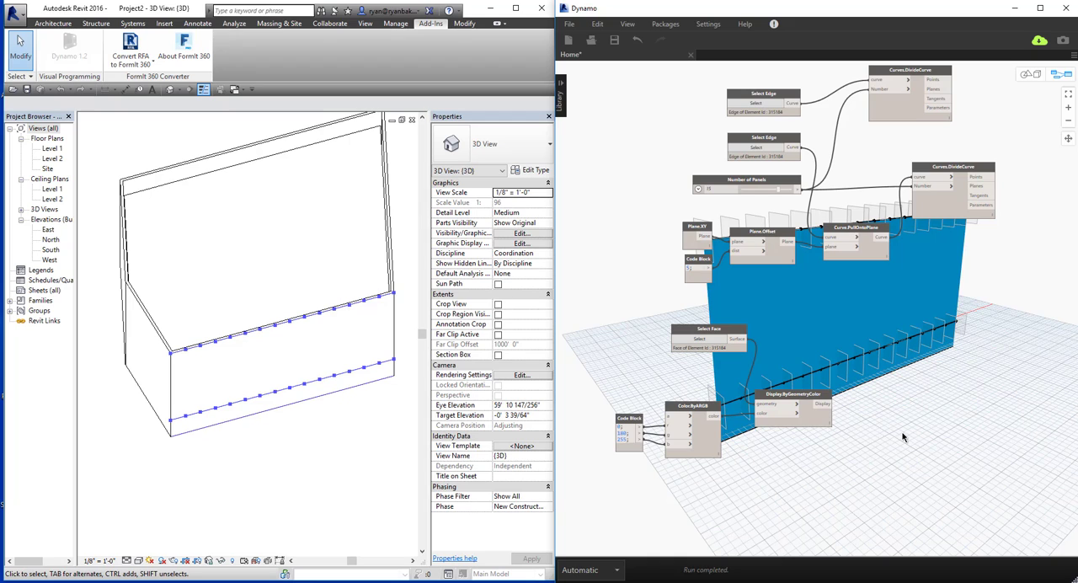
middle_drag(896, 433, 888, 435)
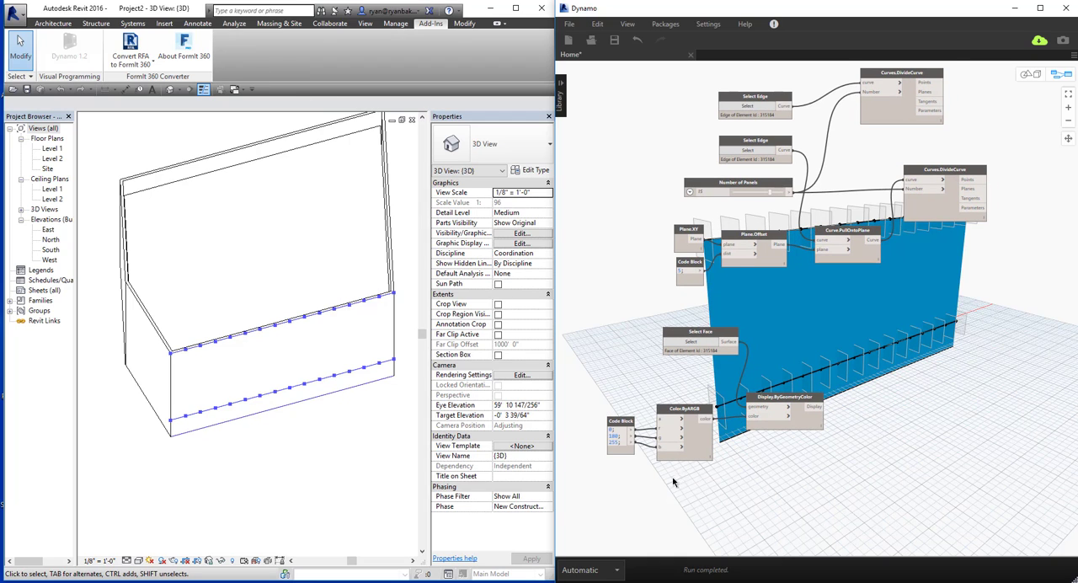
middle_drag(806, 479, 741, 488)
middle_drag(882, 376, 817, 405)
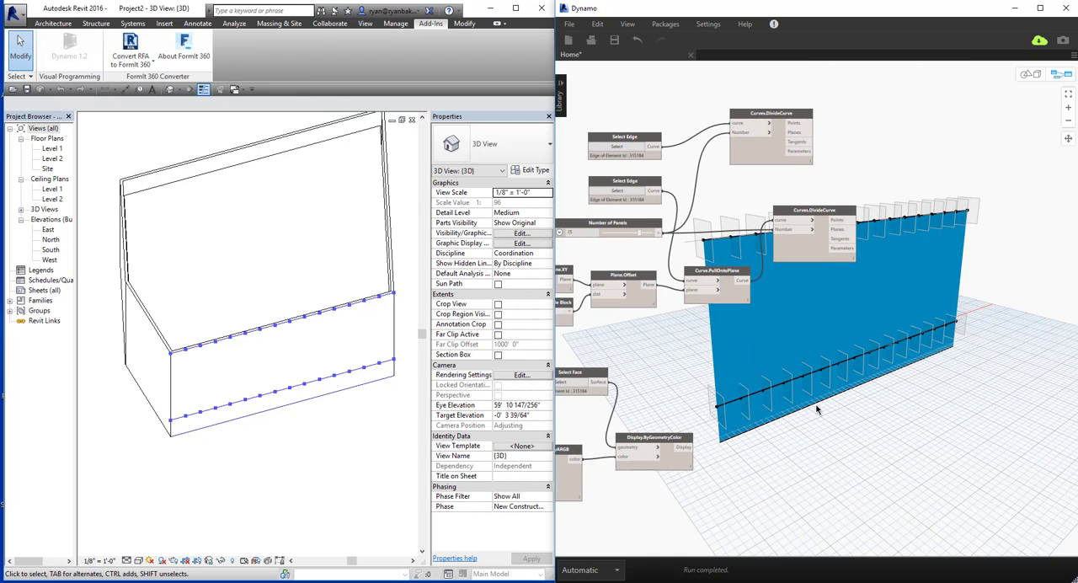
middle_drag(843, 358, 837, 374)
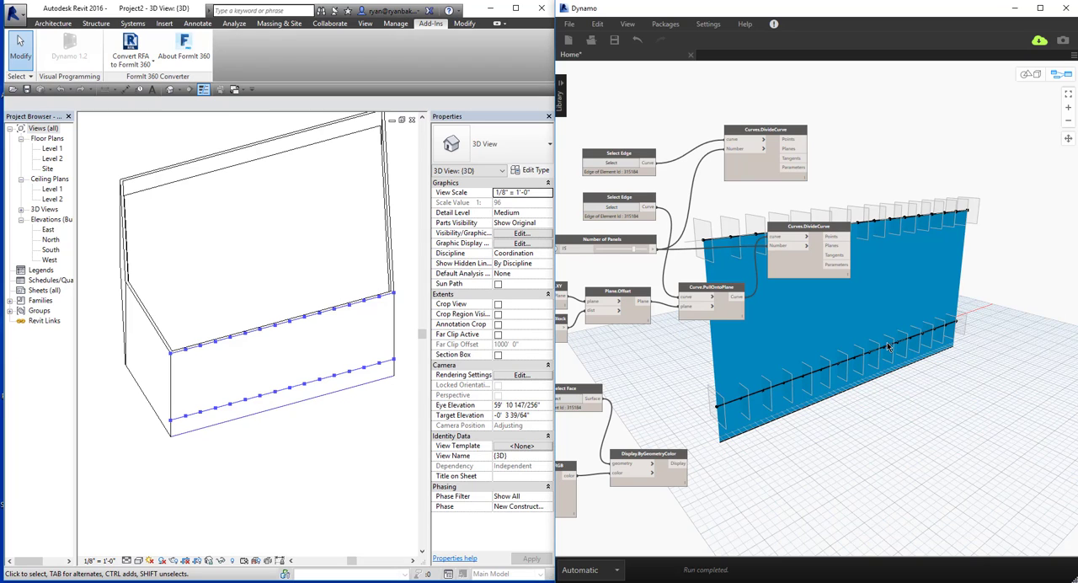
middle_drag(880, 350, 864, 410)
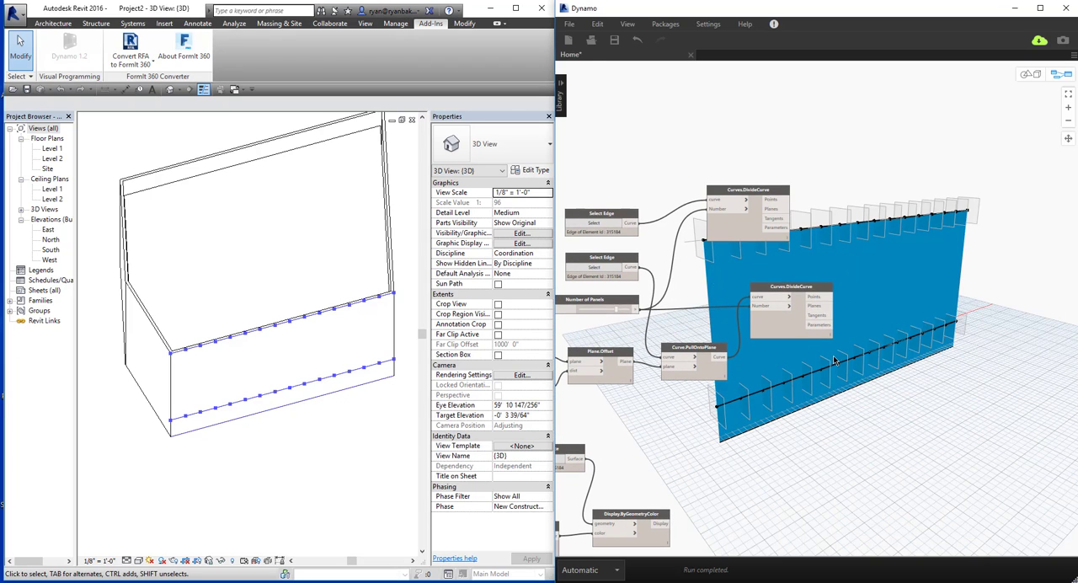
right_click(892, 243)
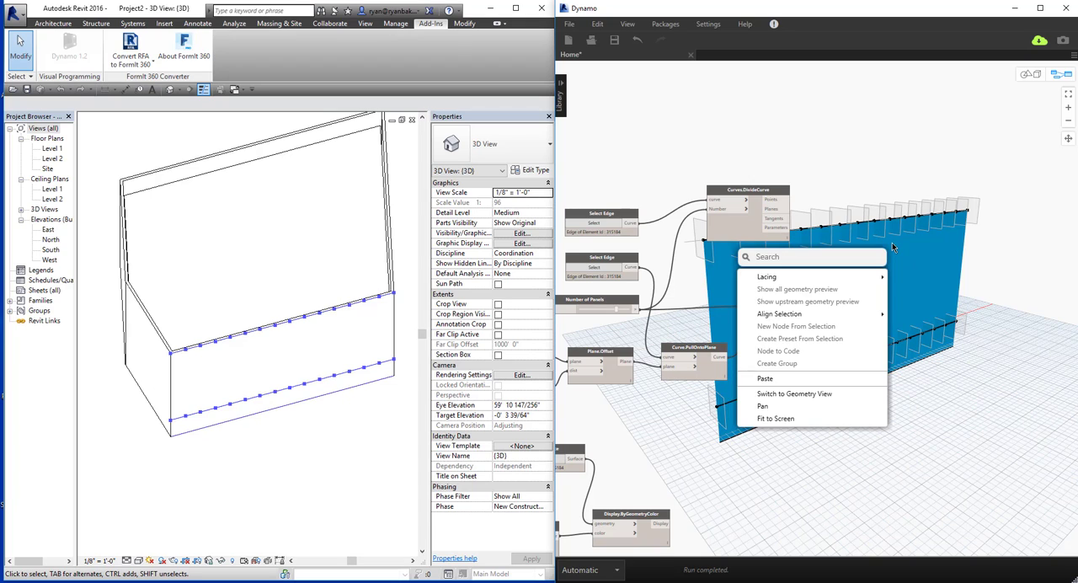
text(list.slice)
key(Return)
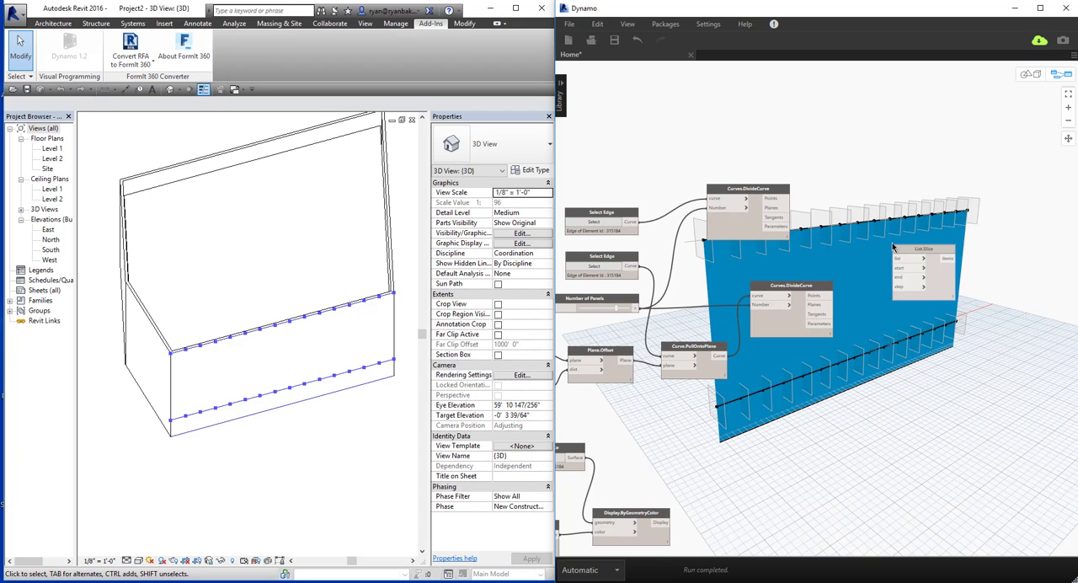
mouse_move(939, 268)
mouse_down()
mouse_move(932, 246)
mouse_move(938, 253)
mouse_up()
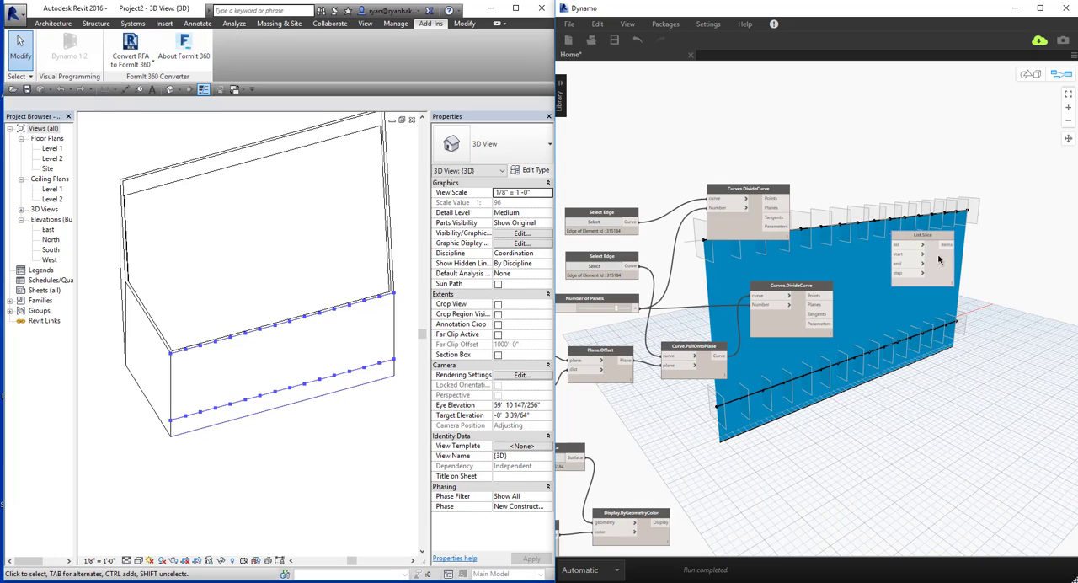
Create a code block with 0, x+1 and 1 on separate lines and place it beside the lower Curves.DivideCurve node.
double_click(811, 258)
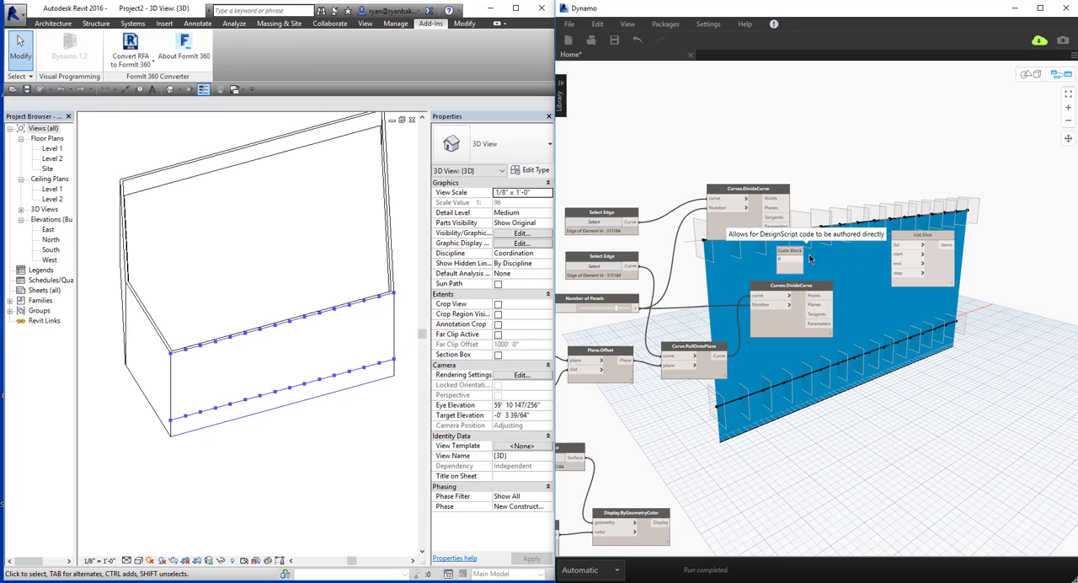
text(0;)
key(Return)
text(x)
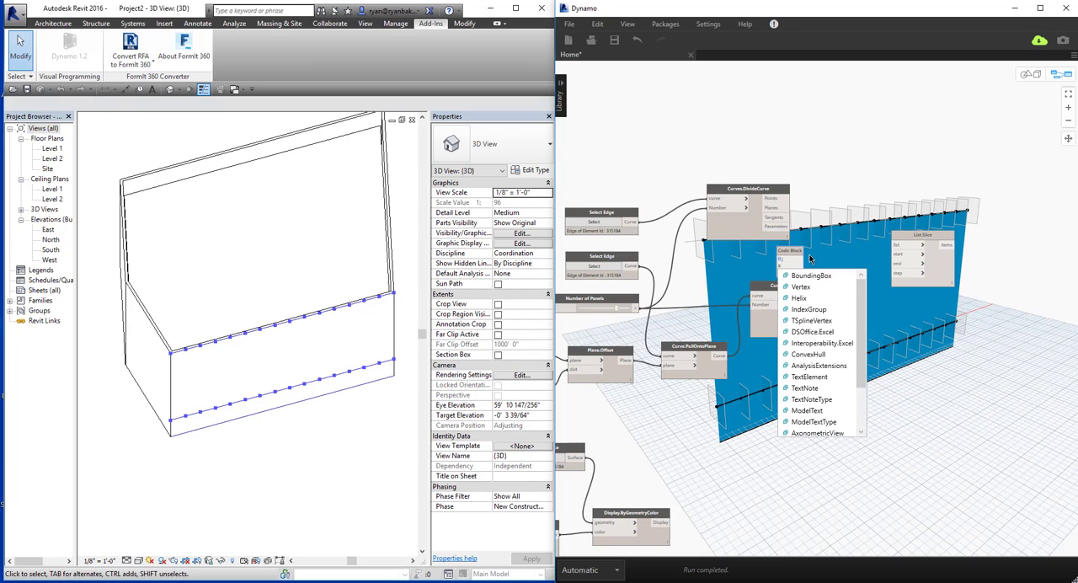
text(+1;)
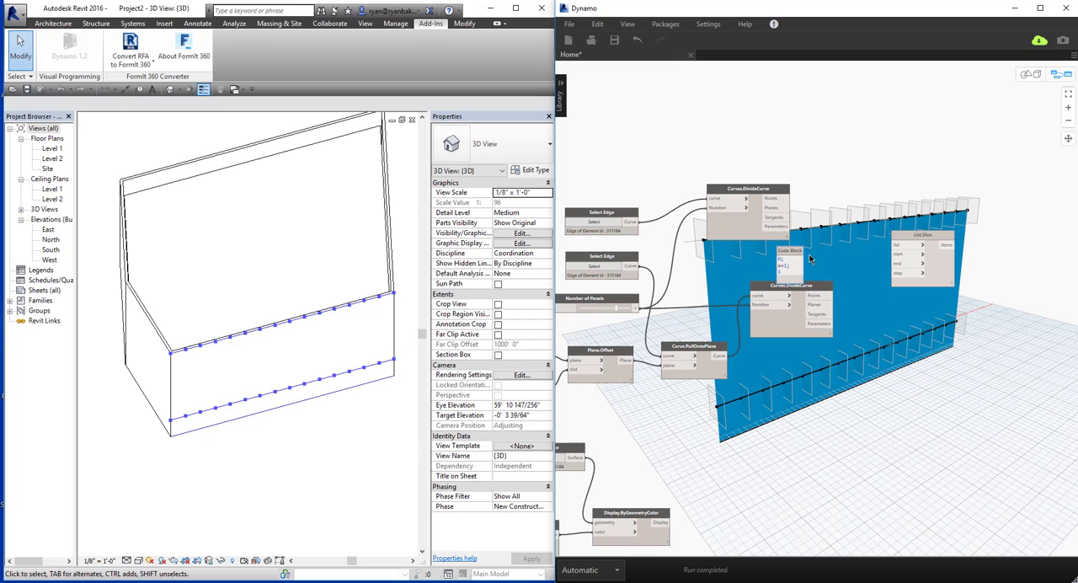
click(813, 255)
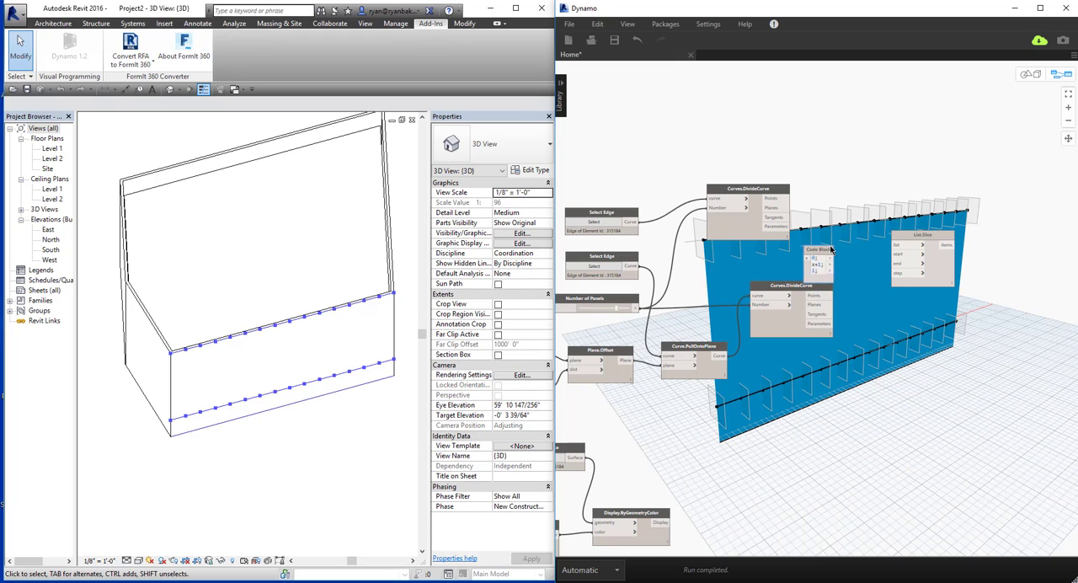
drag(803, 252, 879, 294)
Connect the Number of Panels slider to the code block's x input and move List.Slice slightly up beside the code block.
key(alt+Tab)
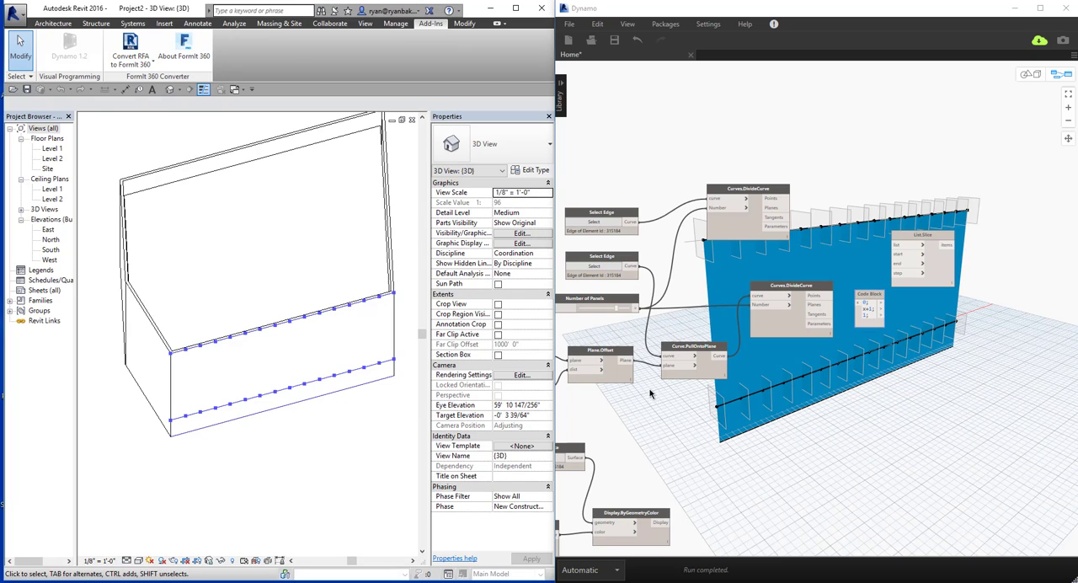
middle_drag(834, 383, 840, 383)
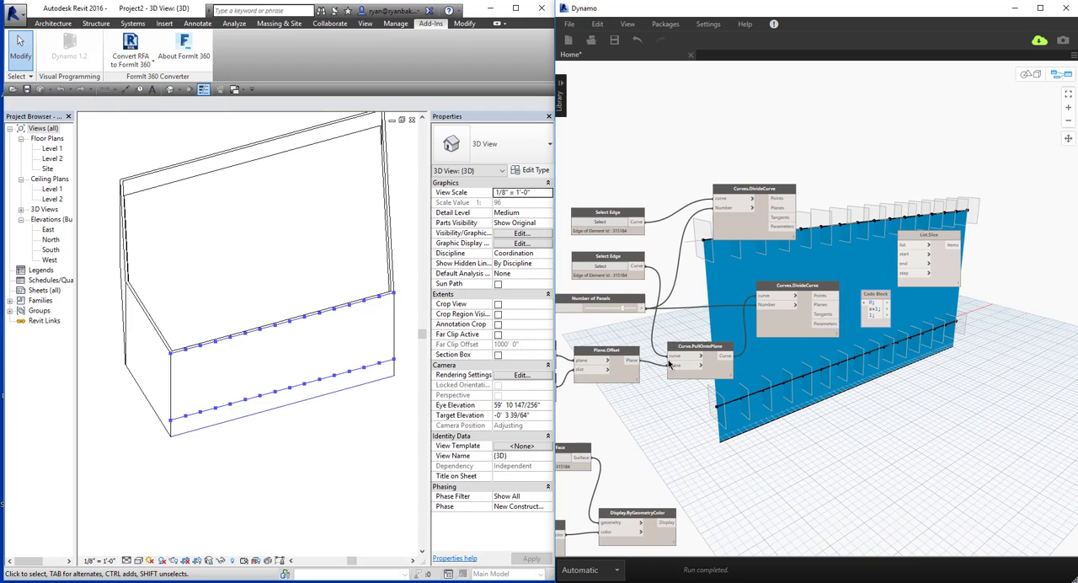
click(642, 309)
click(860, 305)
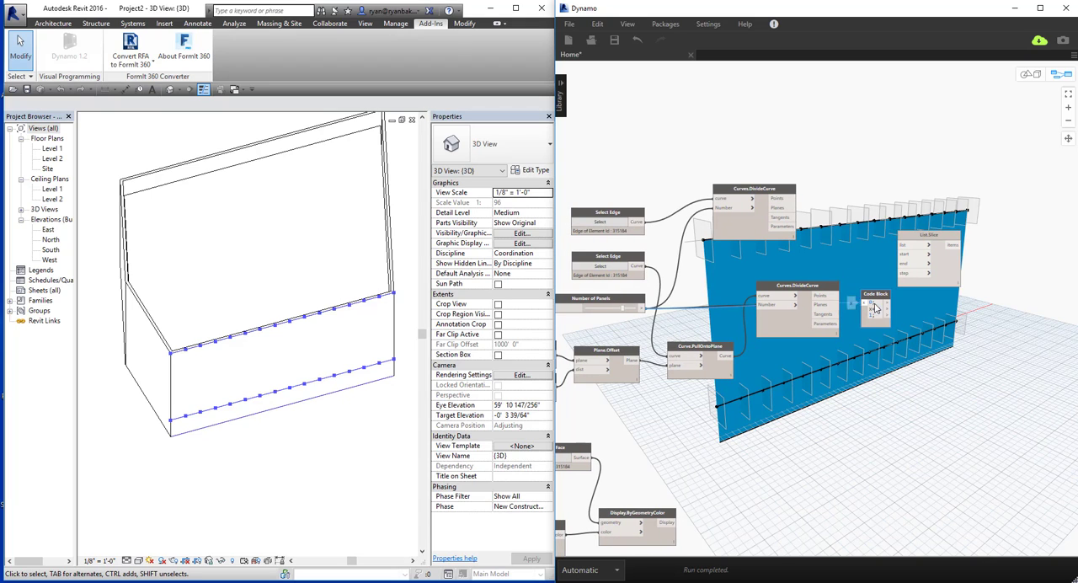
middle_drag(856, 309, 829, 317)
drag(889, 278, 917, 265)
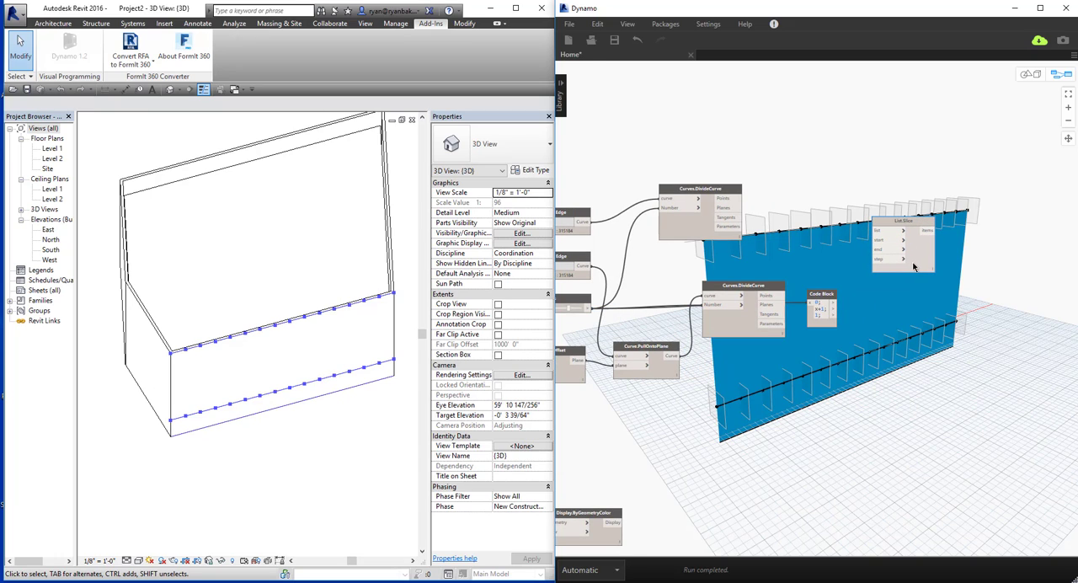
Connect the upper Curves.DivideCurve Points to List.Slice's list input and the code block's three outputs to start, end and step.
click(834, 304)
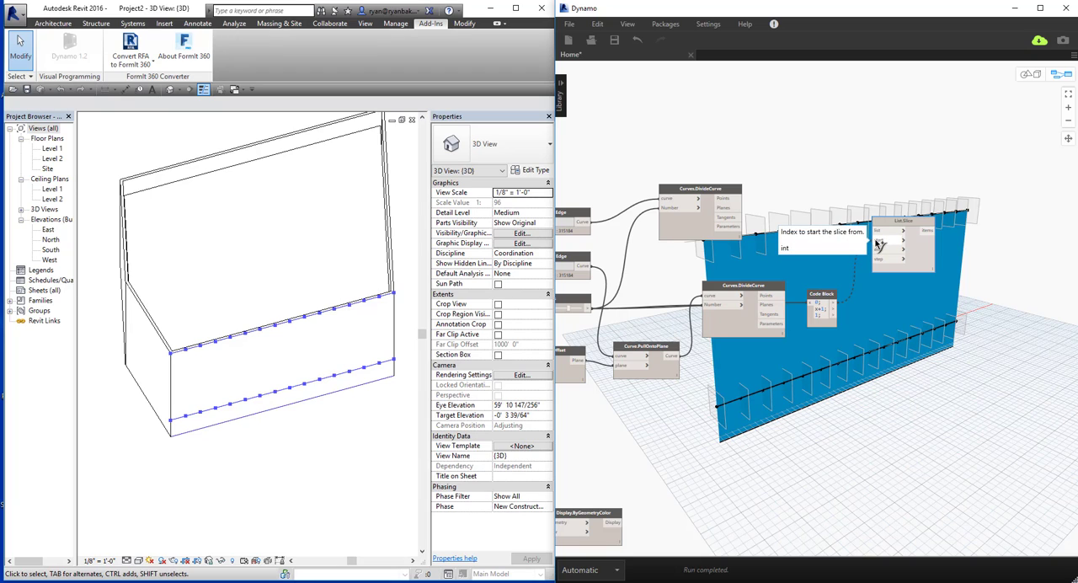
click(879, 244)
click(741, 199)
click(877, 230)
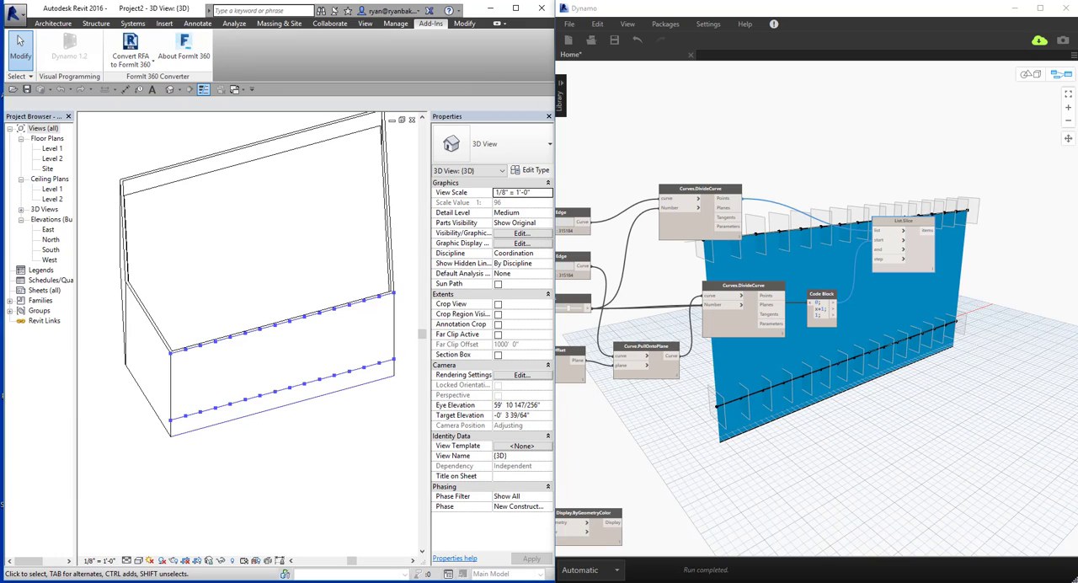
click(834, 308)
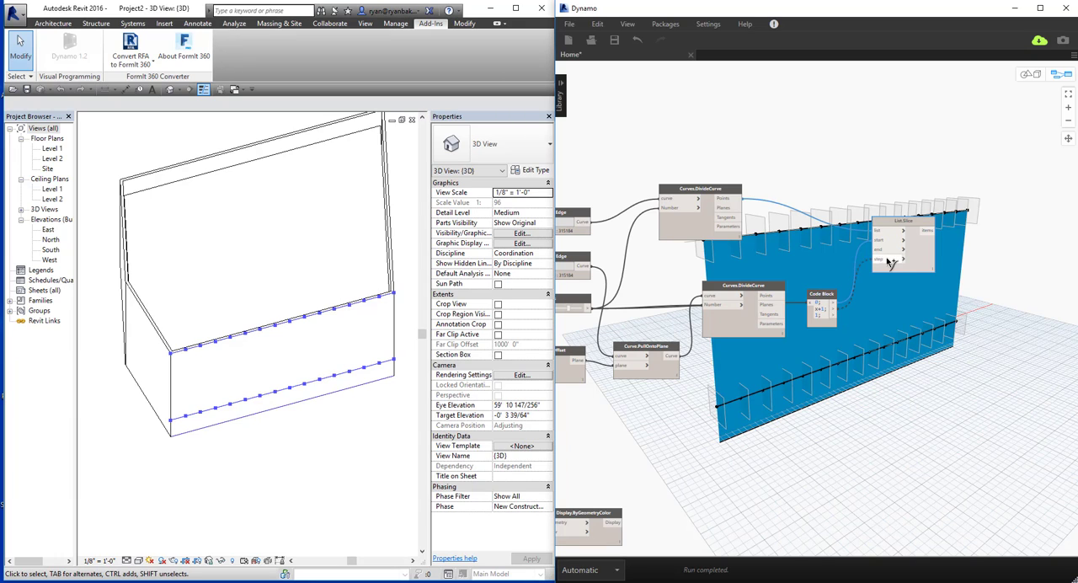
click(883, 252)
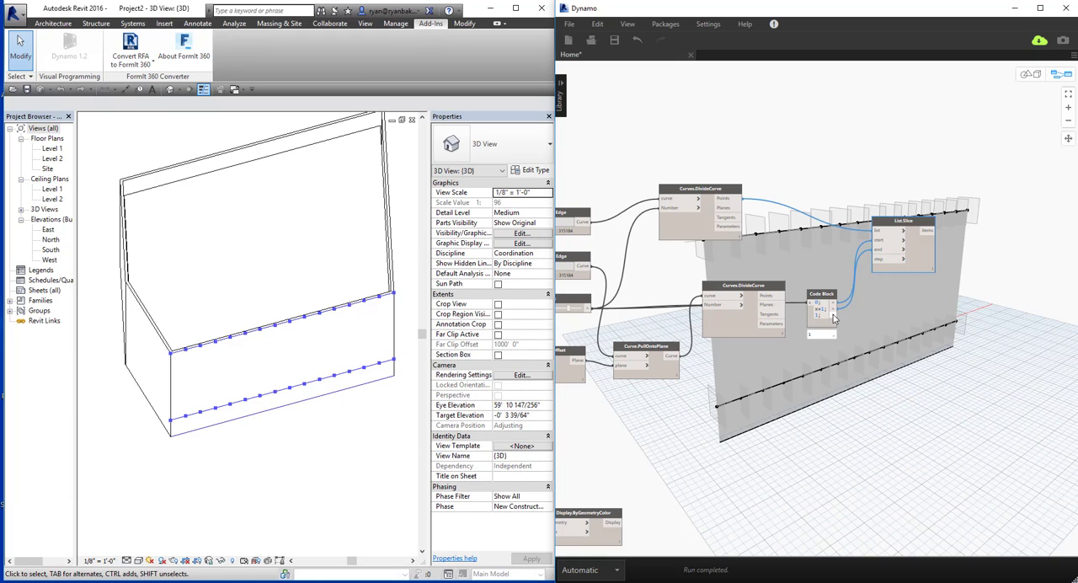
click(835, 315)
click(878, 260)
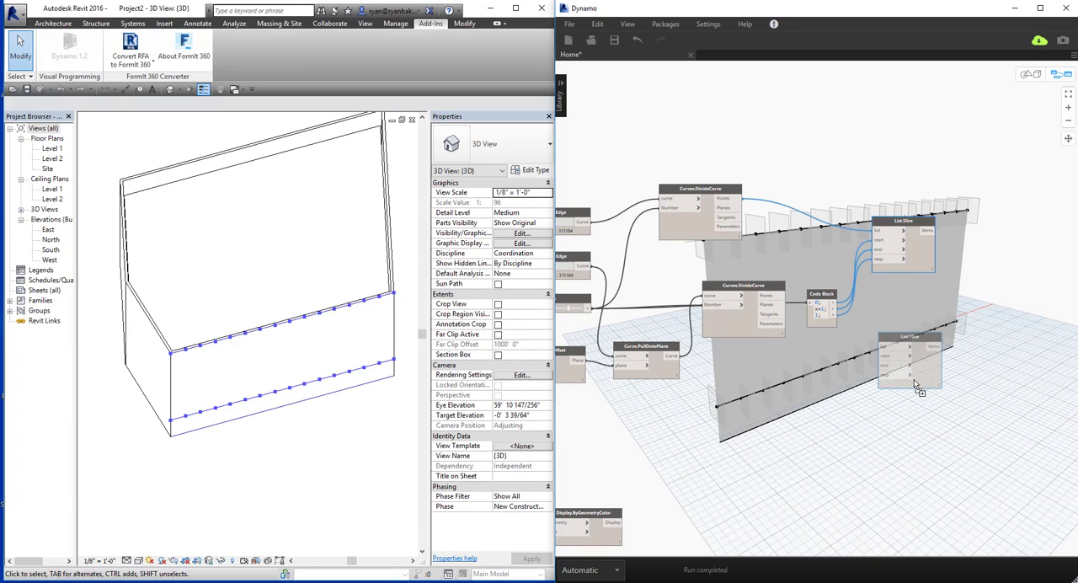
Duplicate the List.Slice node below the original and connect the lower Curves.DivideCurve Points to the copy's list input.
key(ctrl+v)
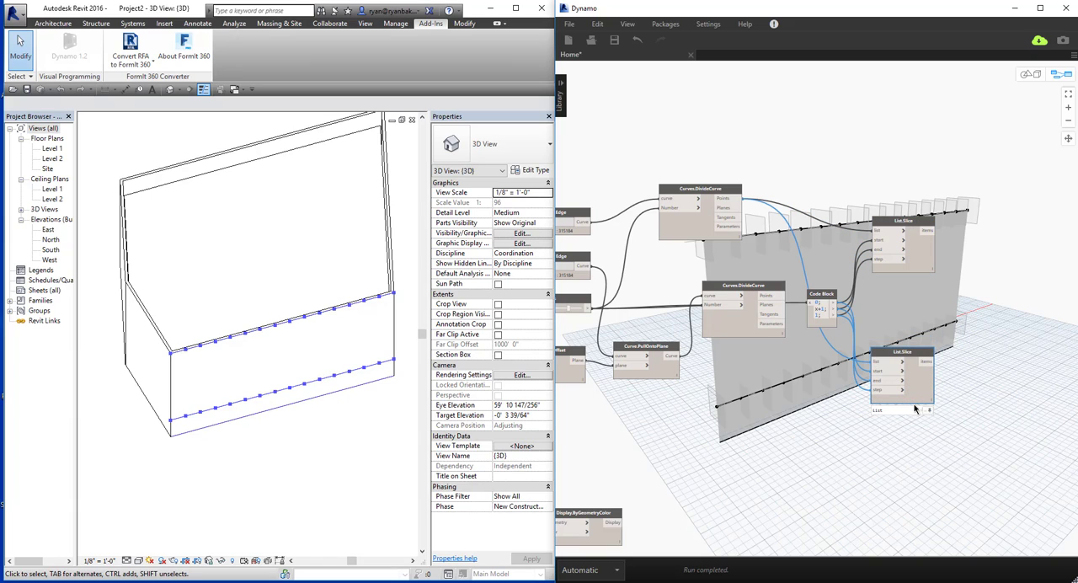
click(774, 297)
click(880, 364)
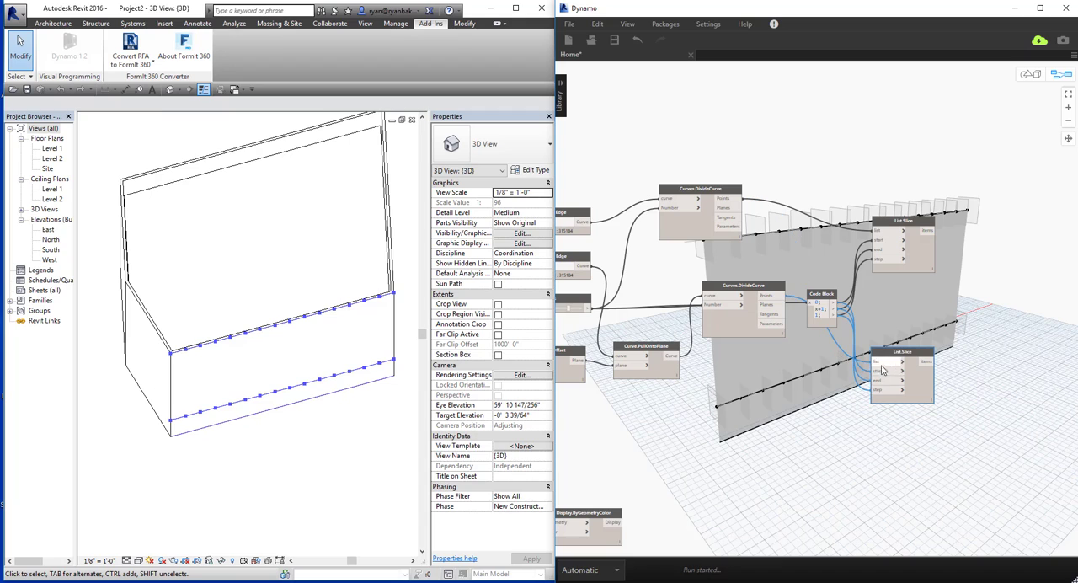
Add a Line.ByStartPointEndPoint node to the right of the two List.Slice nodes.
middle_drag(883, 463, 846, 468)
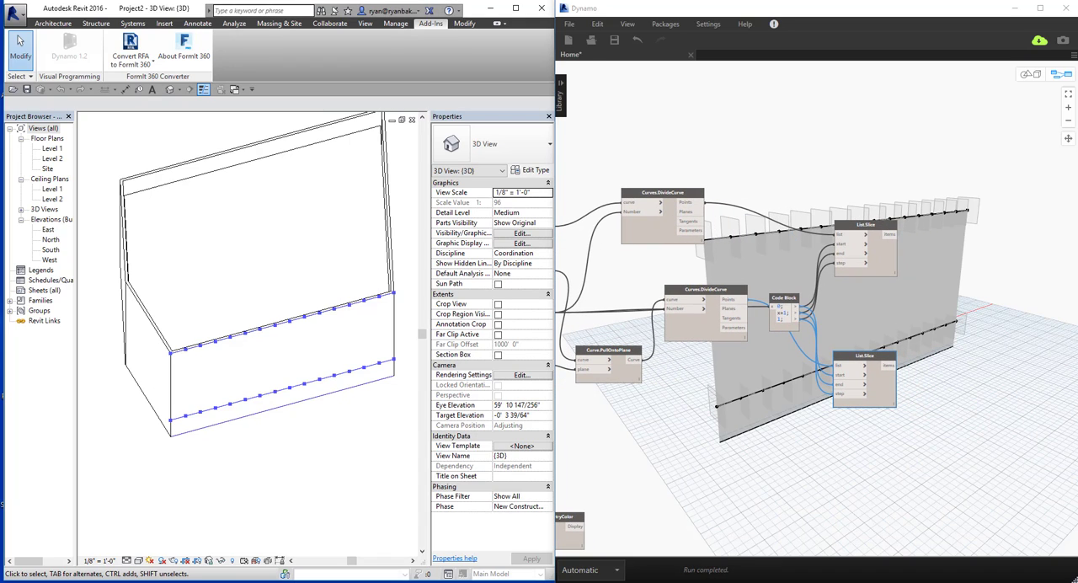
middle_drag(972, 321, 865, 329)
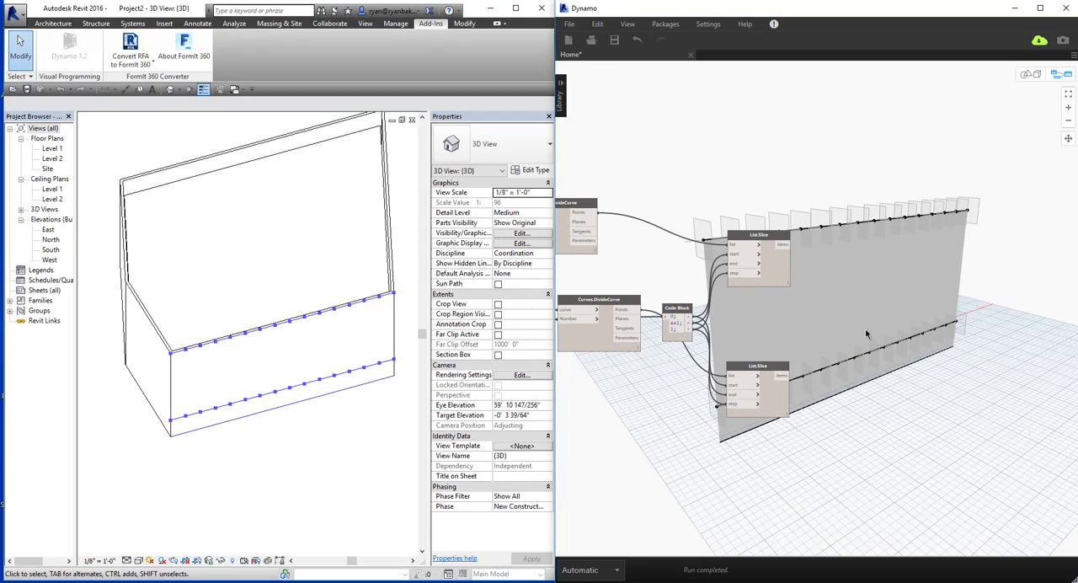
right_click(914, 278)
text(line)
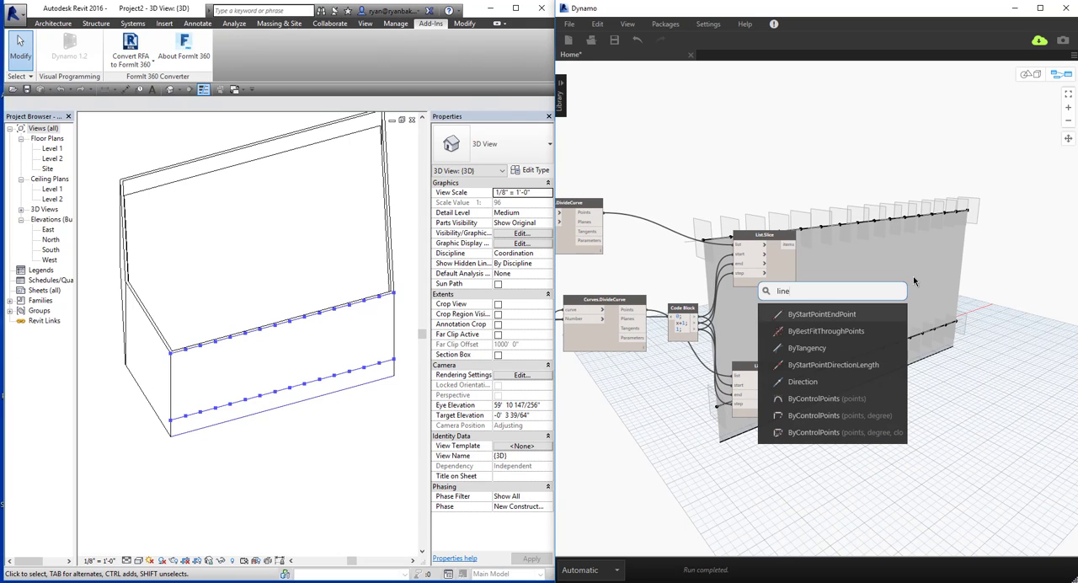
key(Return)
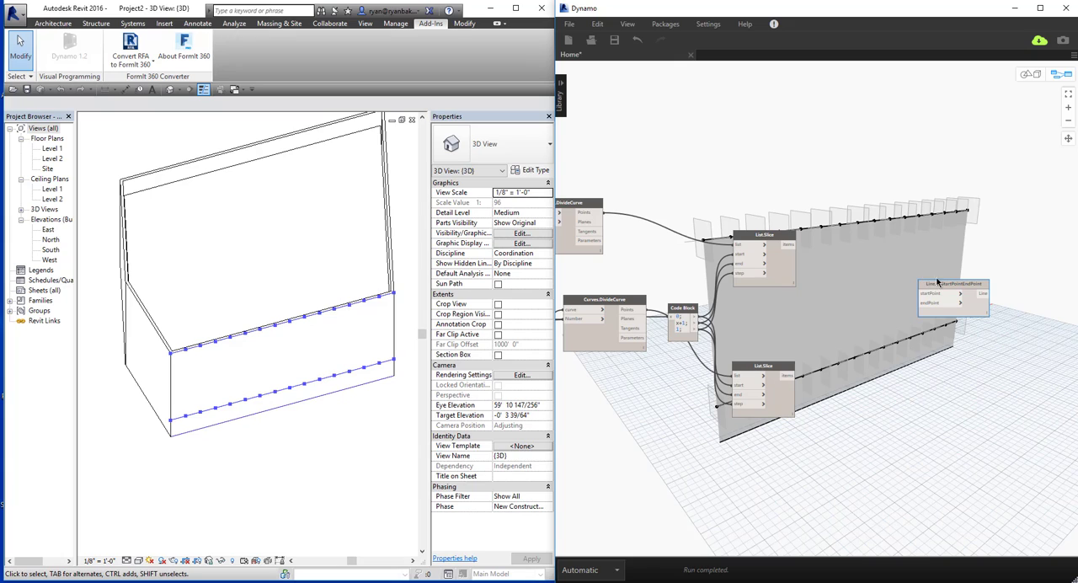
drag(895, 274, 885, 267)
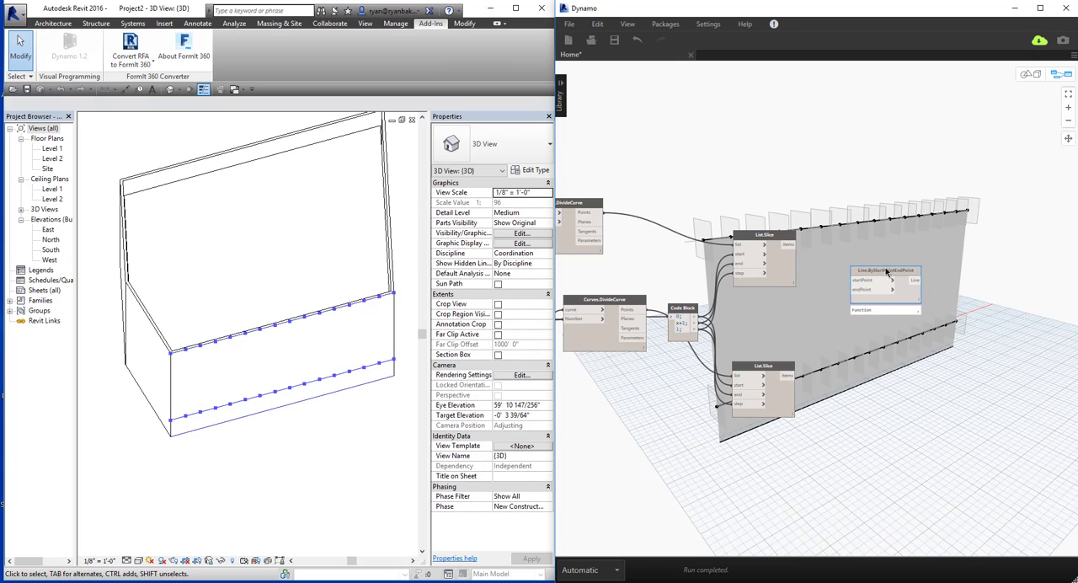
Connect the upper List.Slice items to startPoint and the lower List.Slice items to endPoint of Line.ByStartPointEndPoint.
click(788, 245)
click(853, 280)
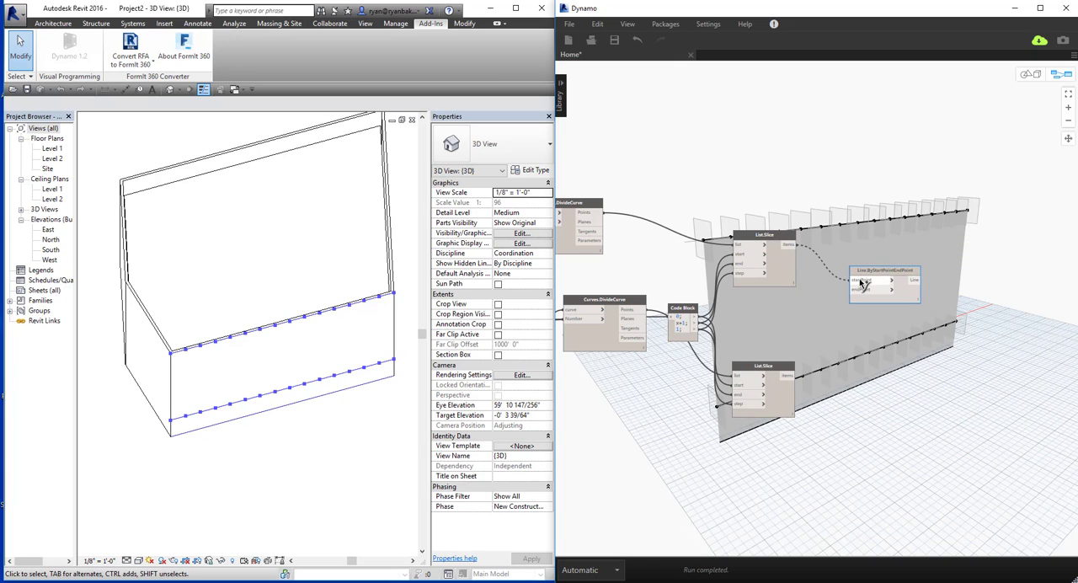
click(788, 376)
click(853, 290)
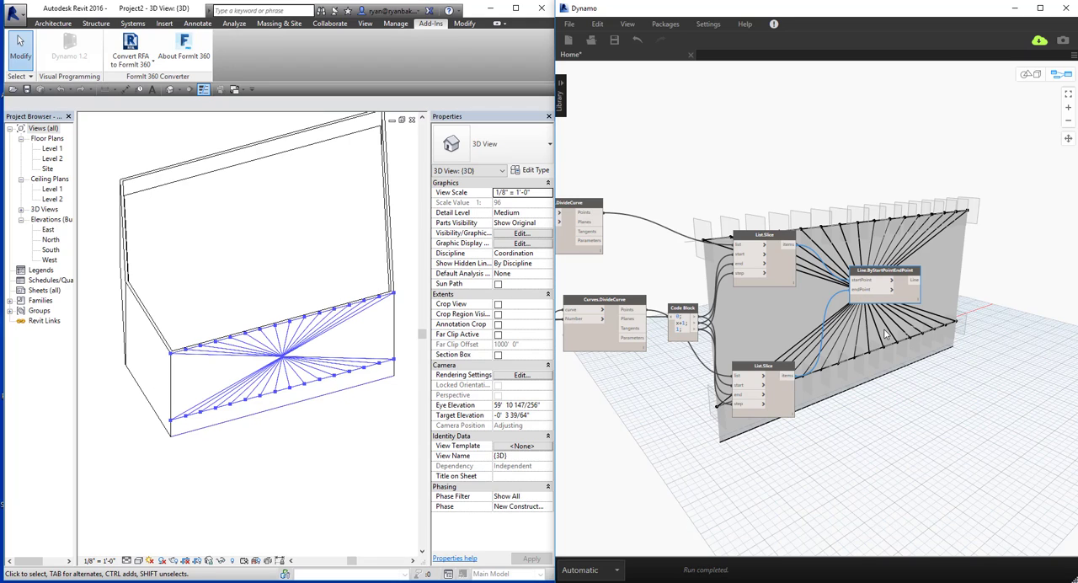
Examine the item order of both List.Slice outputs using their list previews and the index labels in the background geometry.
middle_drag(857, 346, 870, 335)
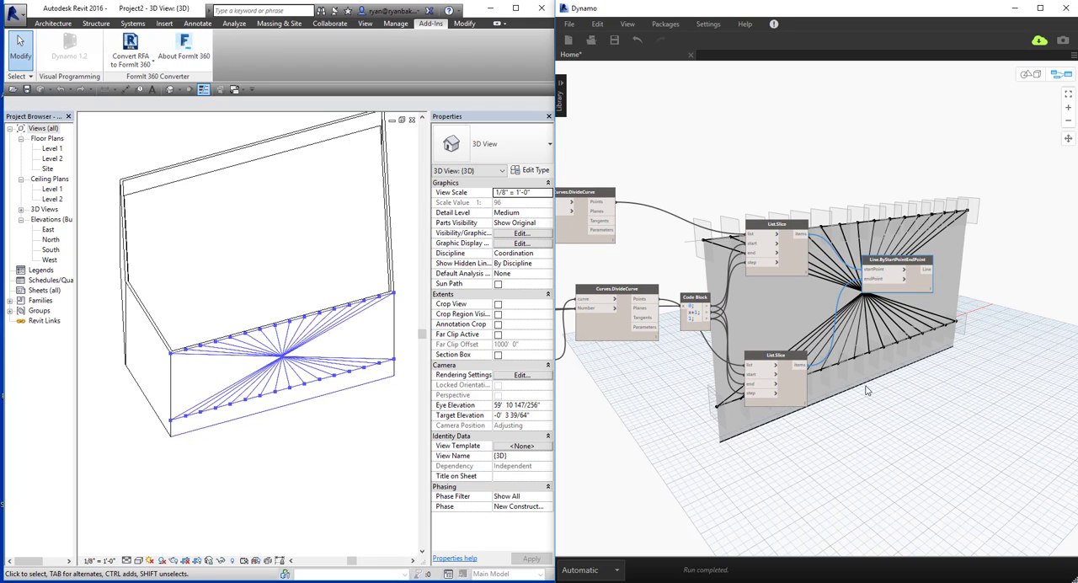
click(790, 364)
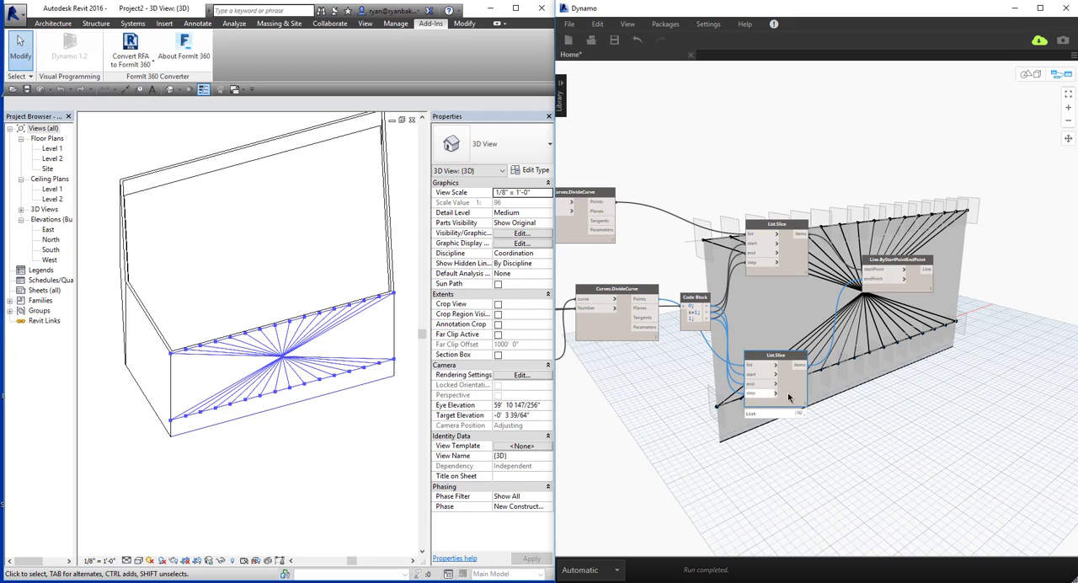
mouse_move(801, 417)
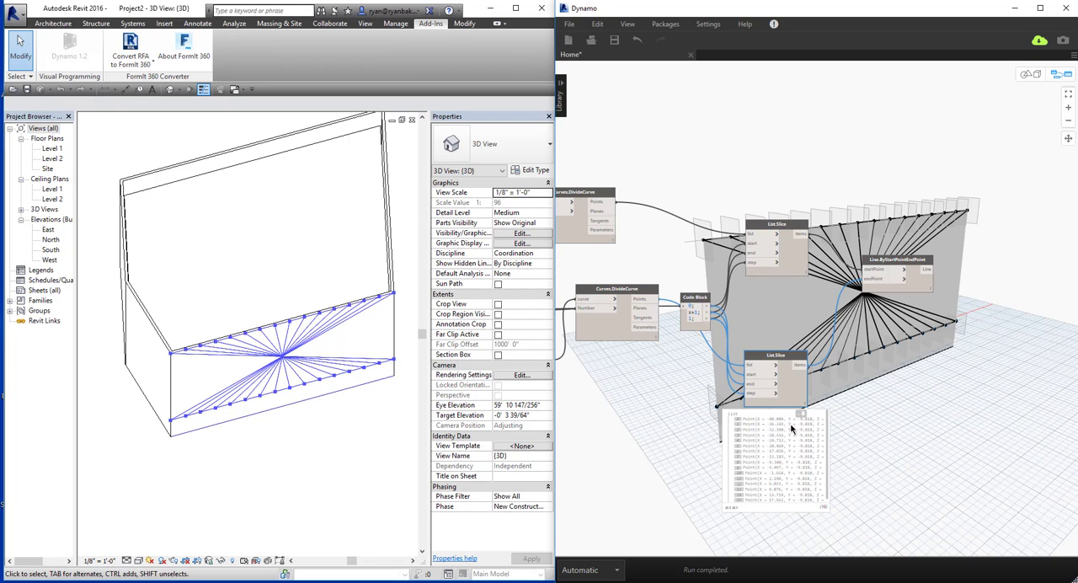
click(737, 413)
middle_drag(929, 363, 813, 362)
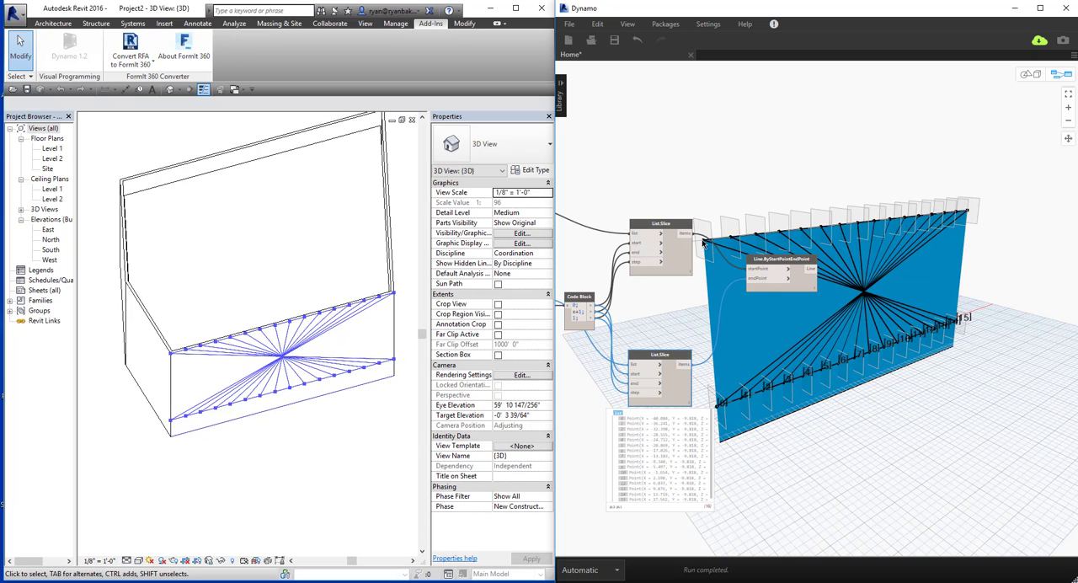
click(671, 255)
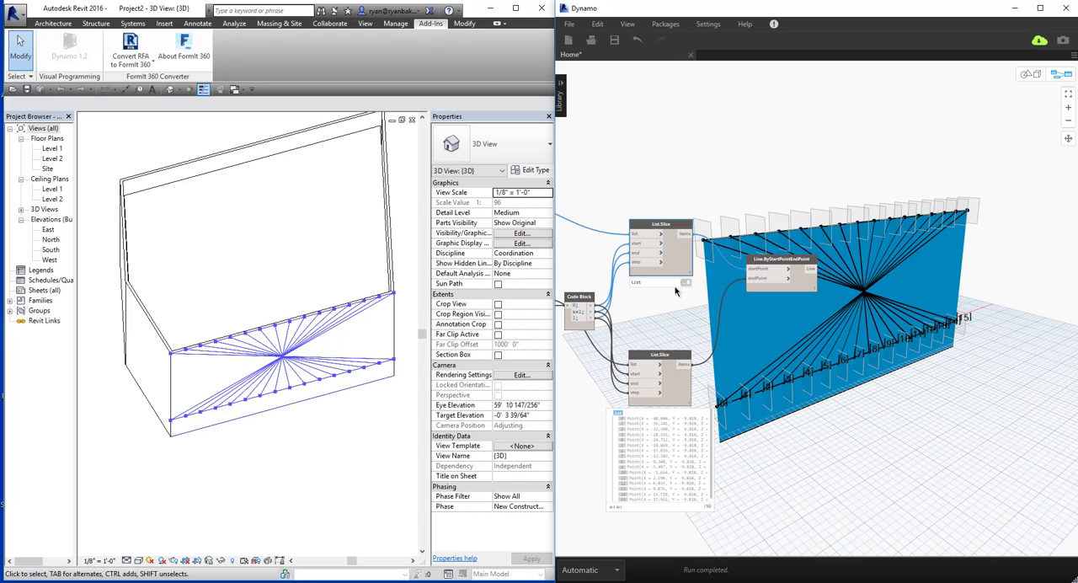
mouse_move(678, 287)
click(619, 284)
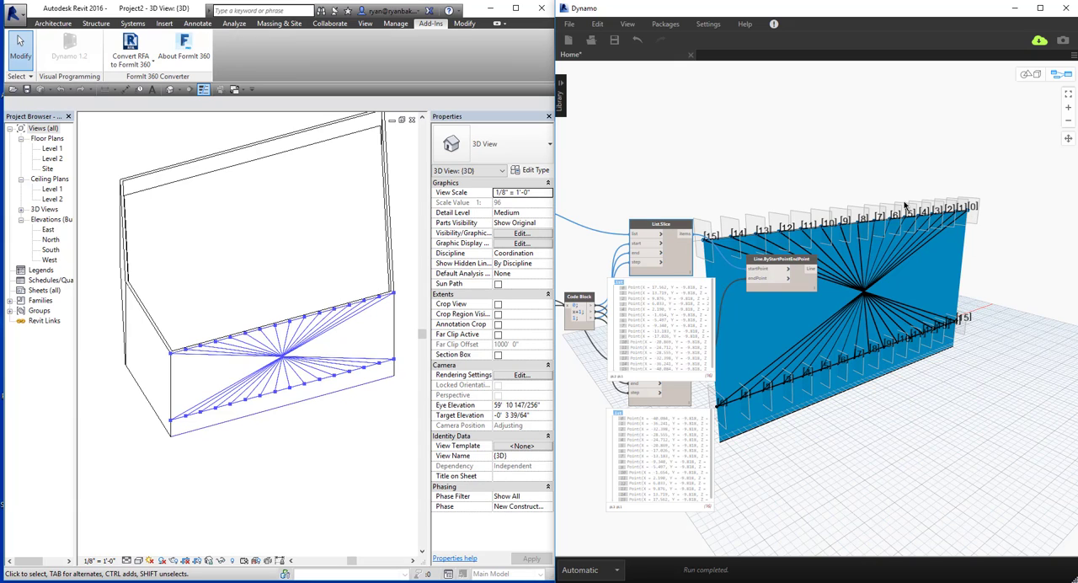
click(687, 284)
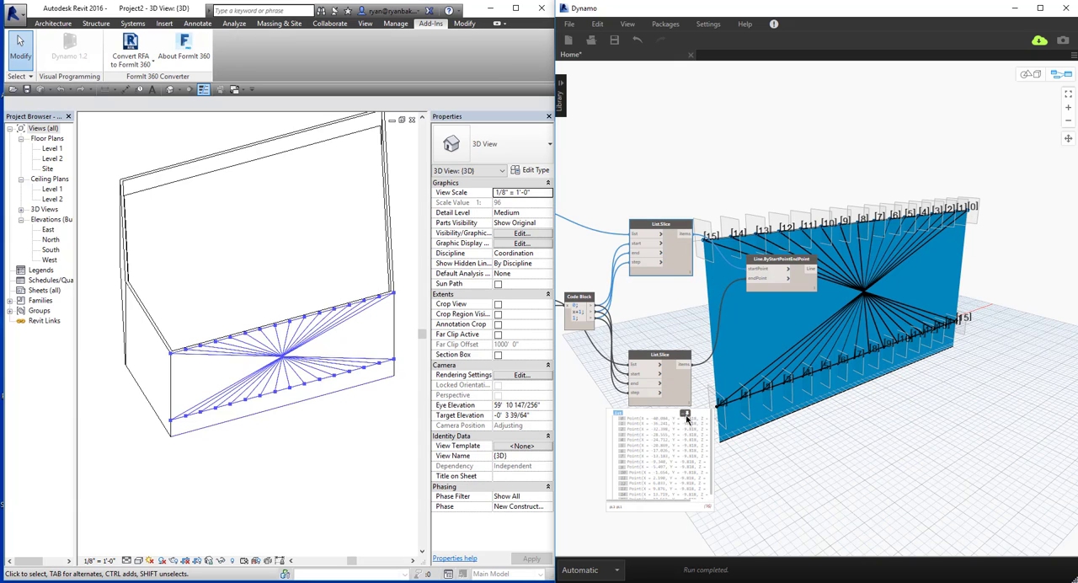
Add a List.Reverse node to the right of the lower List.Slice node.
right_click(765, 408)
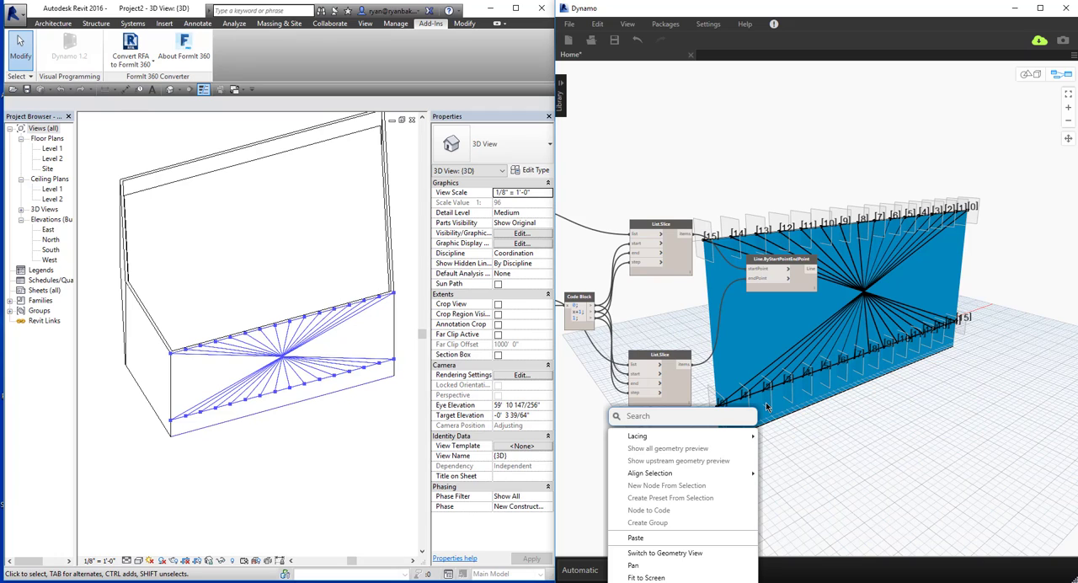
text(rev)
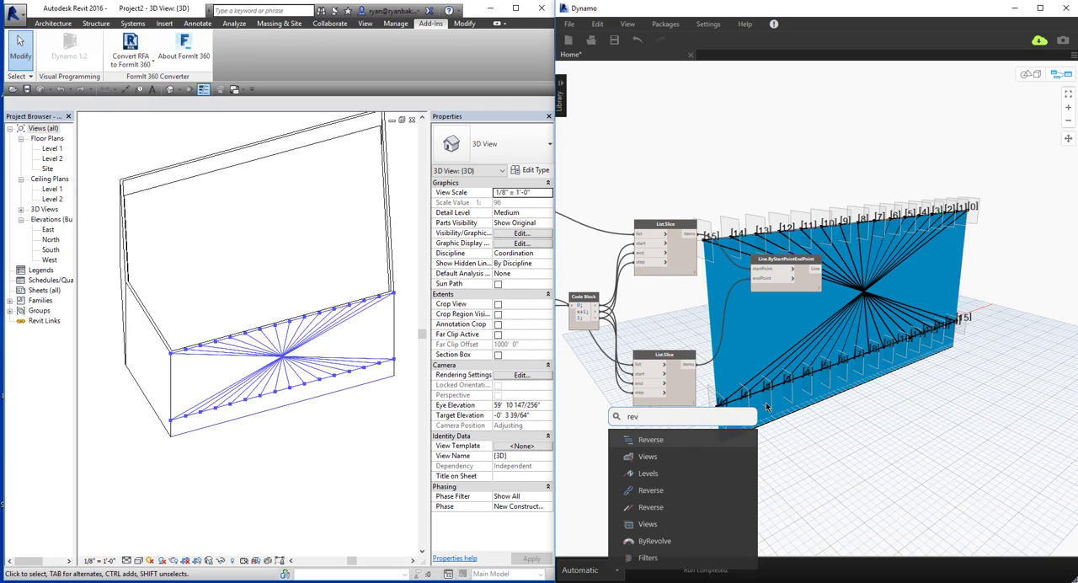
click(671, 440)
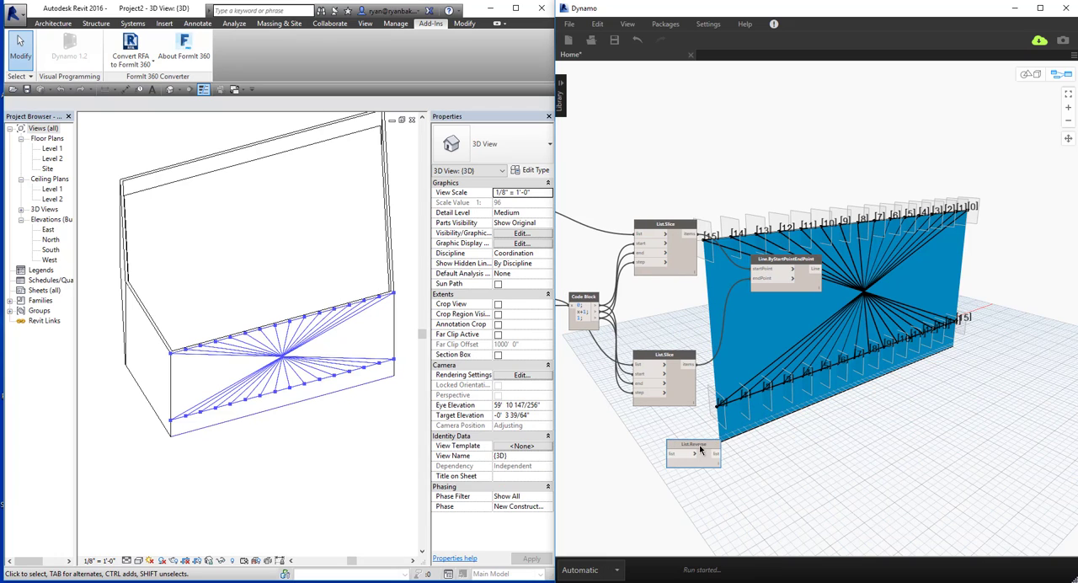
drag(710, 438, 759, 395)
Connect the lower List.Slice items to List.Reverse and the reversed list to endPoint of Line.ByStartPointEndPoint.
drag(689, 364, 740, 359)
click(766, 407)
click(760, 281)
key(ctrl+b)
right_drag(873, 256, 844, 260)
key(ctrl+b)
middle_drag(851, 343, 780, 372)
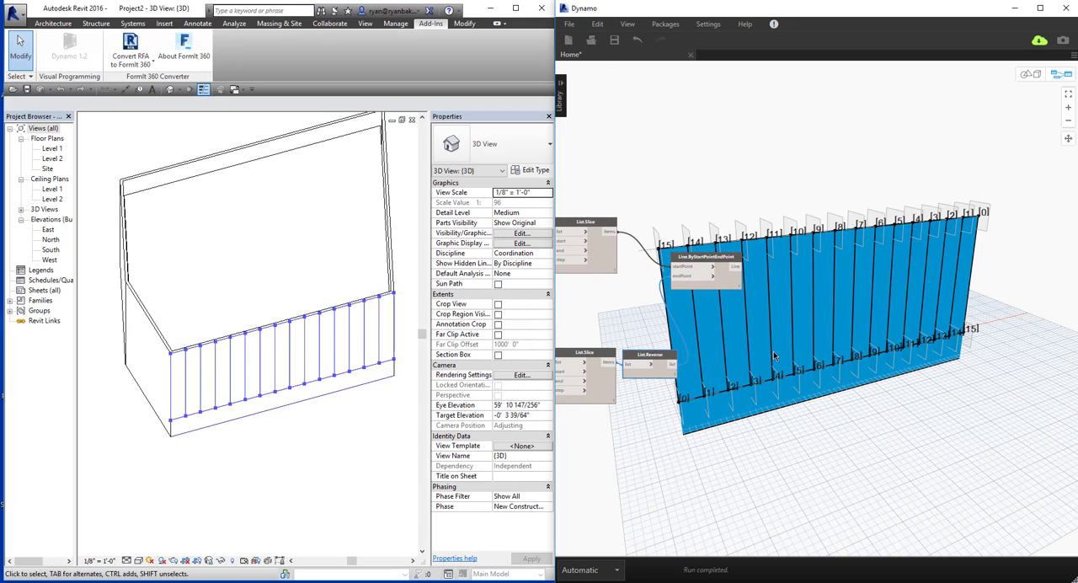
Add a Curves.DivideCurve node below and to the right of Line.ByStartPointEndPoint.
right_click(773, 355)
text(curv)
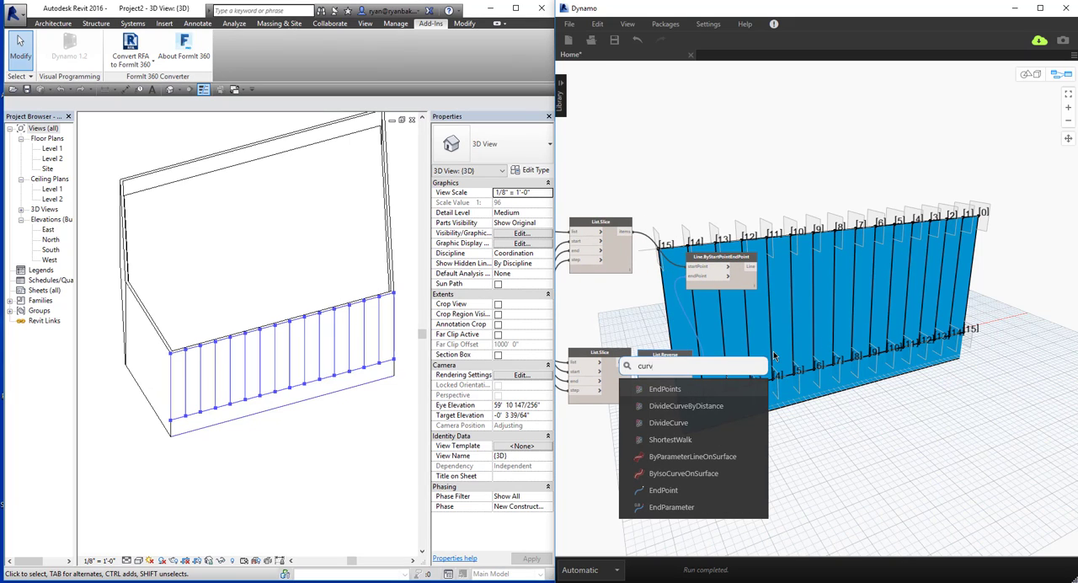
click(691, 421)
drag(717, 461, 800, 381)
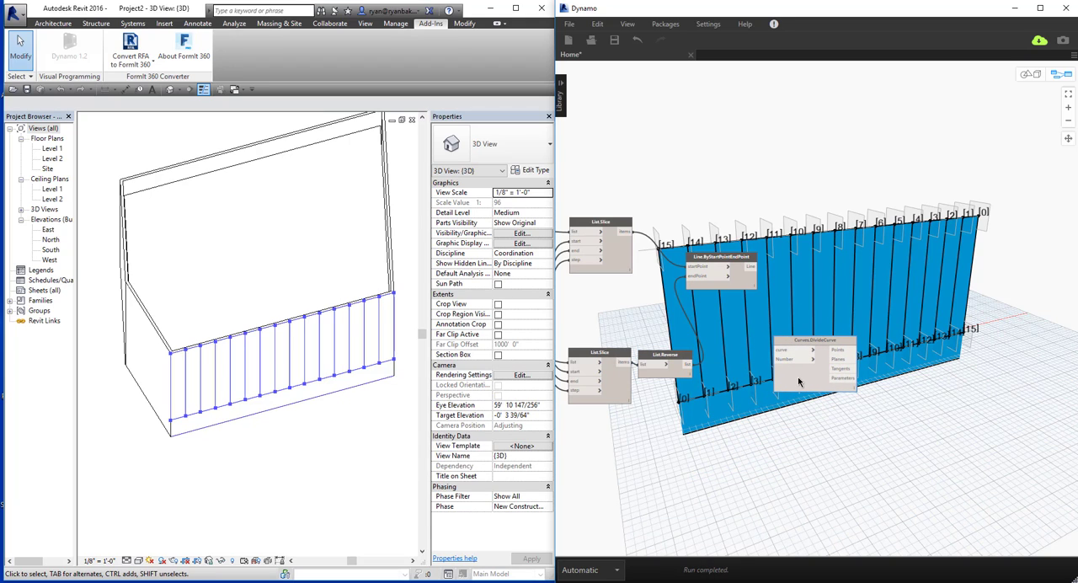
Add a code block with 2 to the Number input of the new Curves.DivideCurve and connect Line to its curve input.
double_click(722, 453)
drag(712, 451, 778, 358)
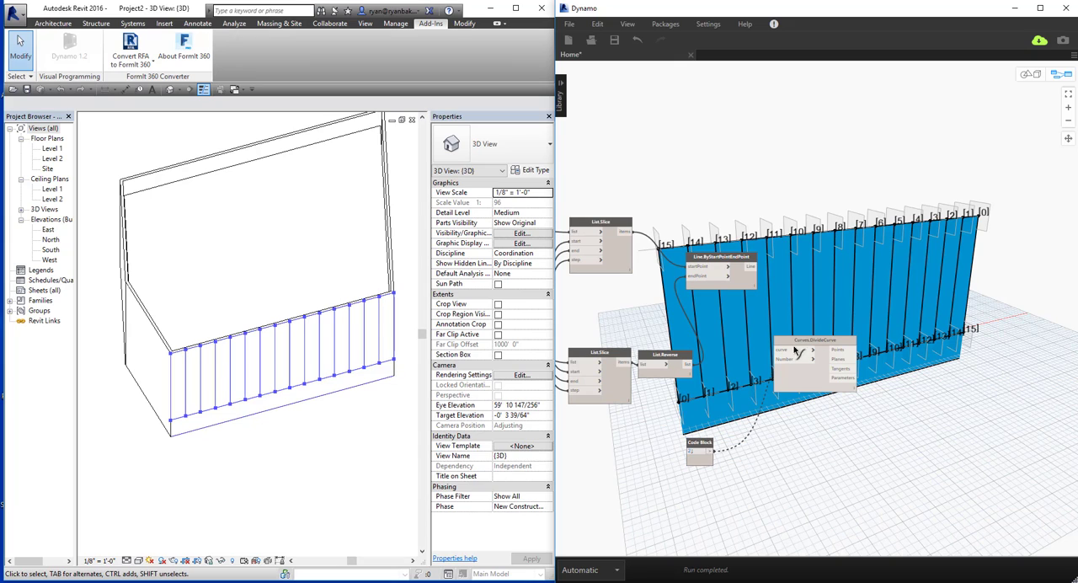
drag(705, 445, 742, 381)
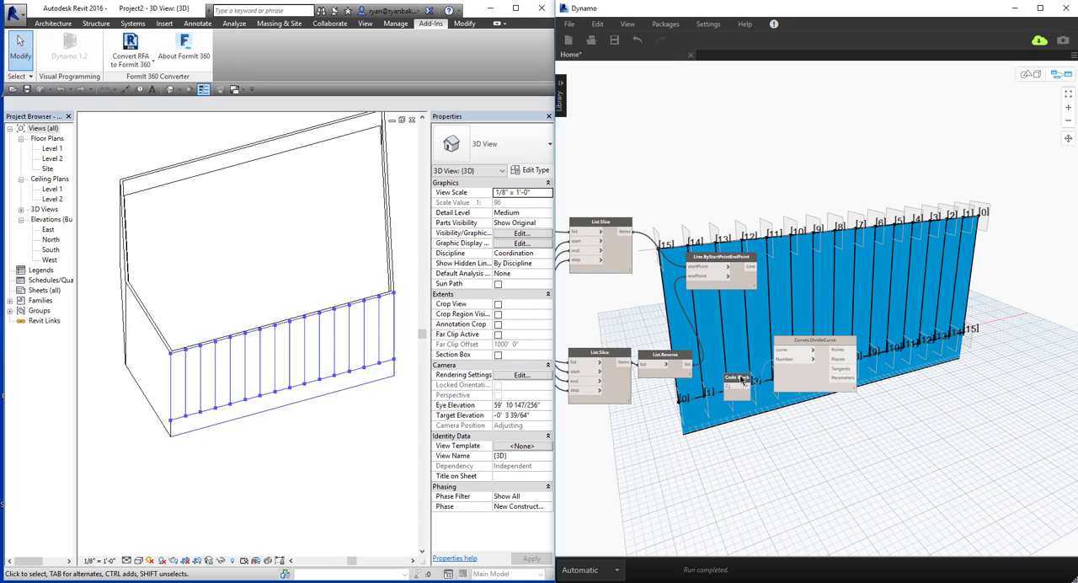
middle_drag(749, 257, 661, 255)
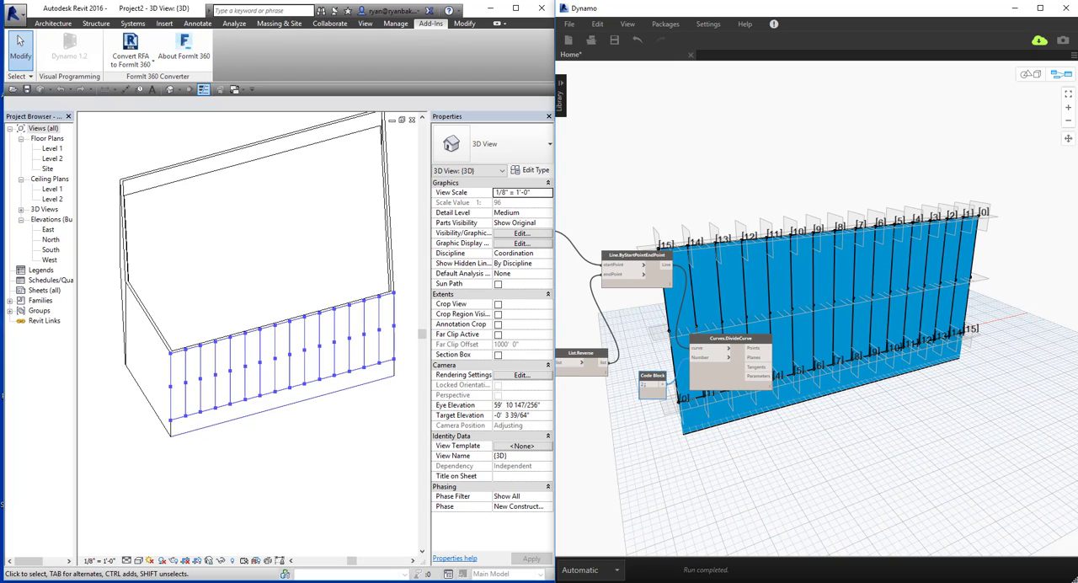
right_click(838, 432)
text(slic)
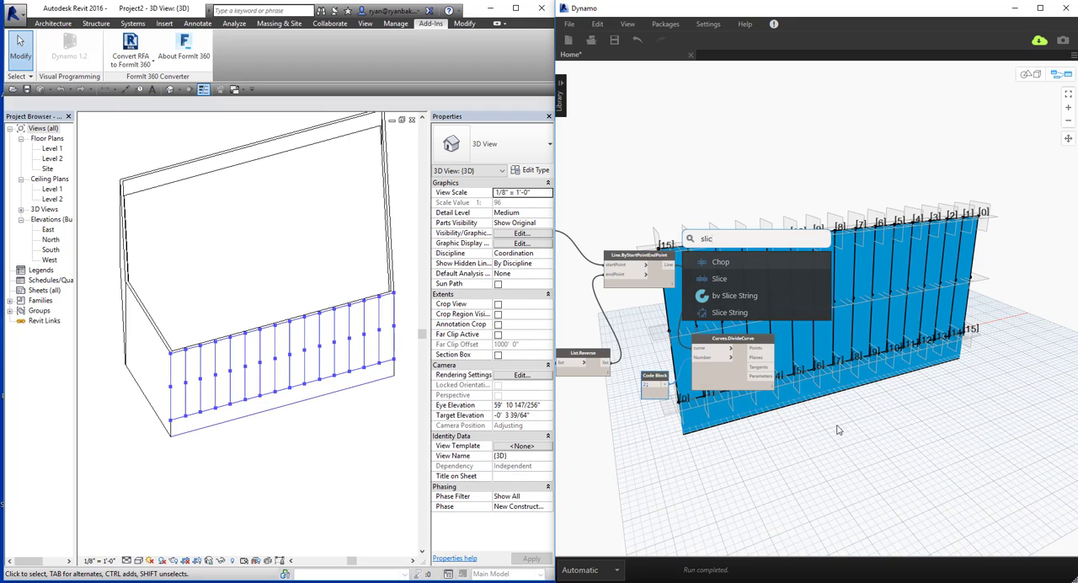
key(Return)
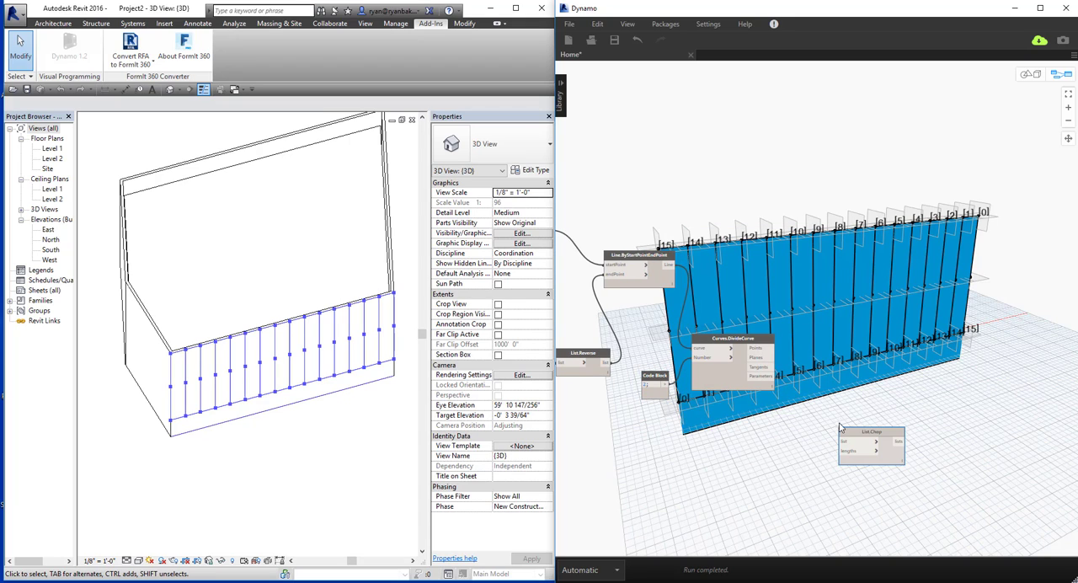
key(Delete)
Add a List.Slice node above the new Curves.DivideCurve and connect the Points output to its list input.
right_click(877, 426)
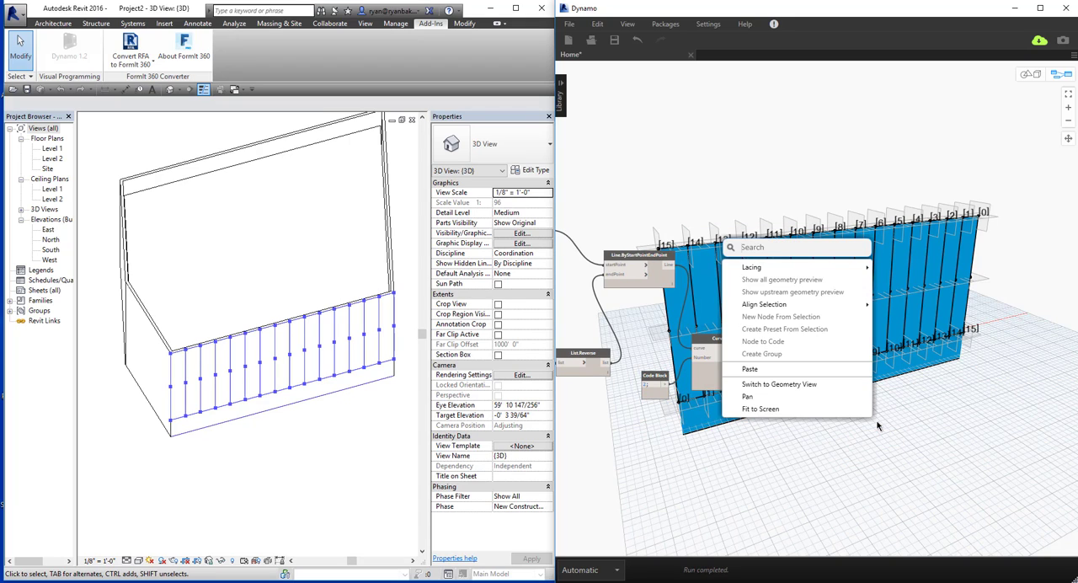
text(slic)
key(Down)
key(Return)
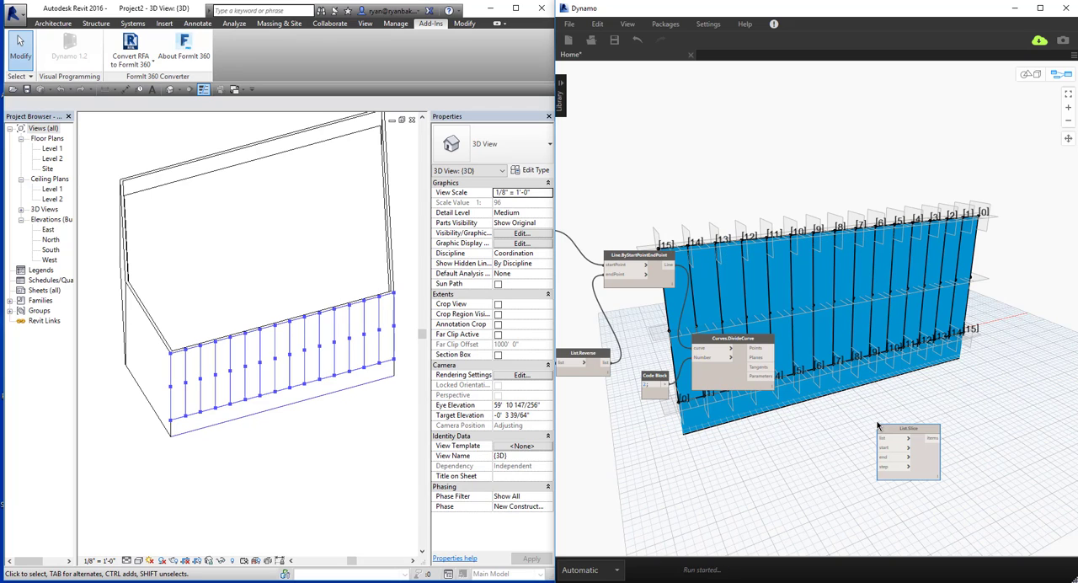
drag(902, 430, 829, 251)
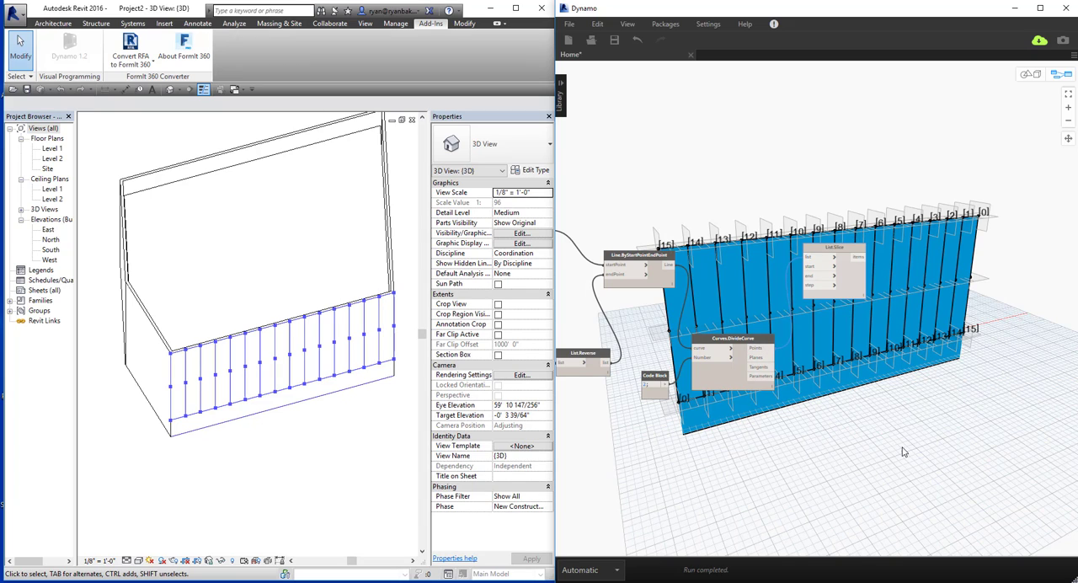
Add a Geometry.Translate node with x, y and z translation inputs below the new List.Slice node.
right_click(872, 412)
text(t)
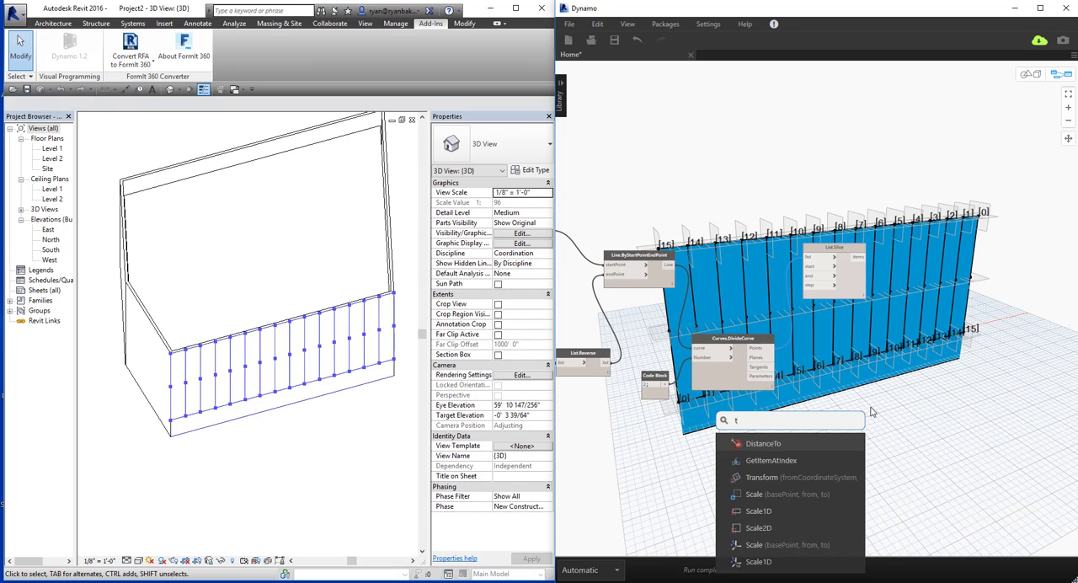
text(ranslate g)
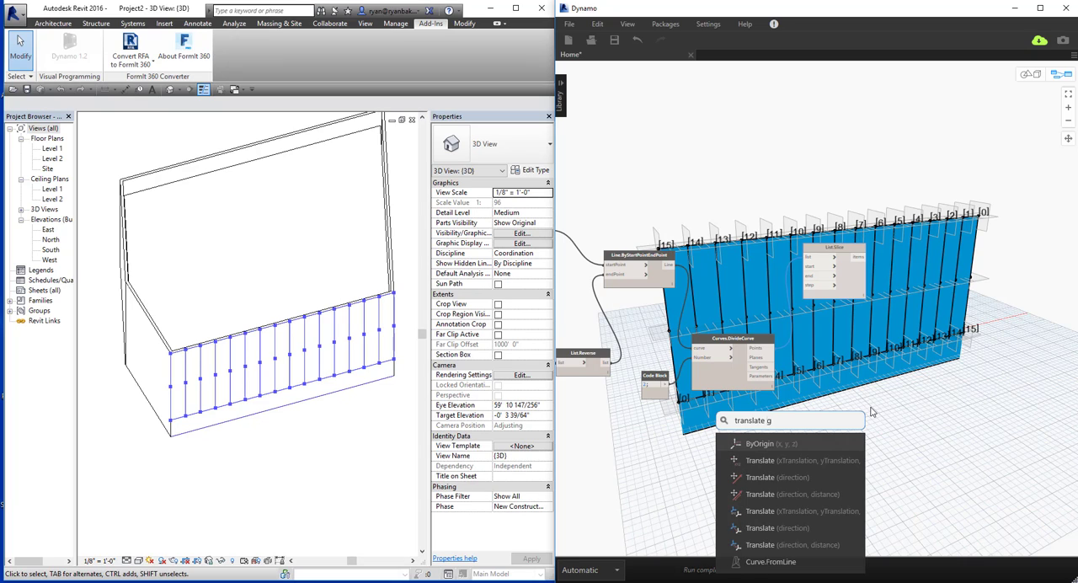
text(eo)
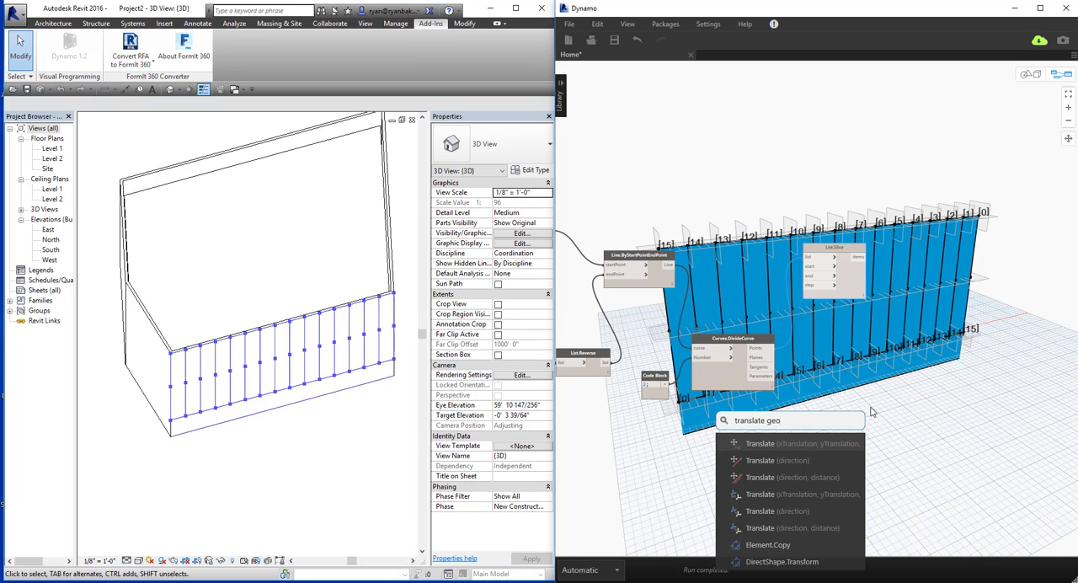
mouse_move(813, 454)
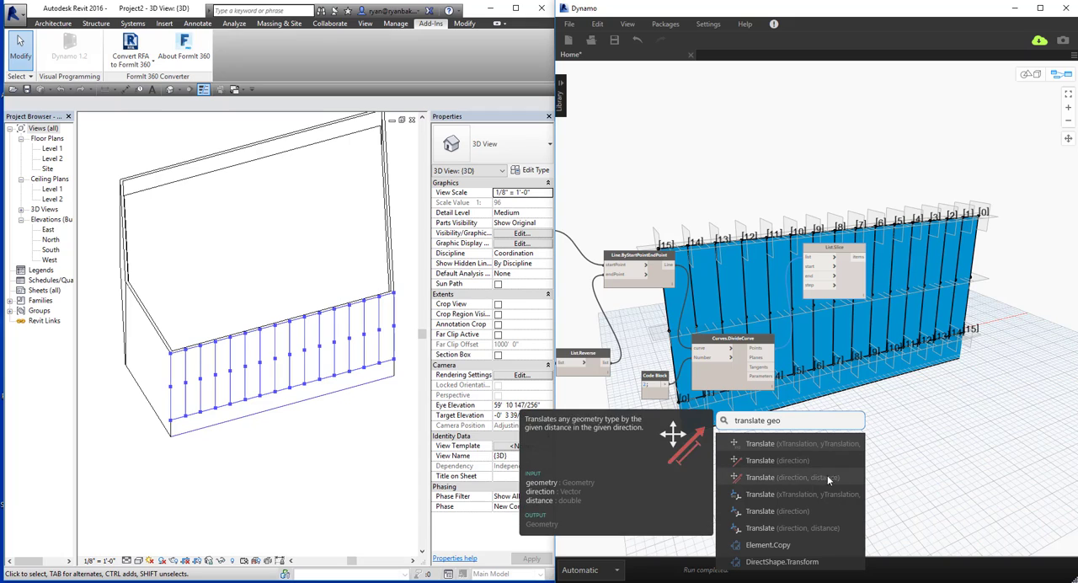
click(806, 449)
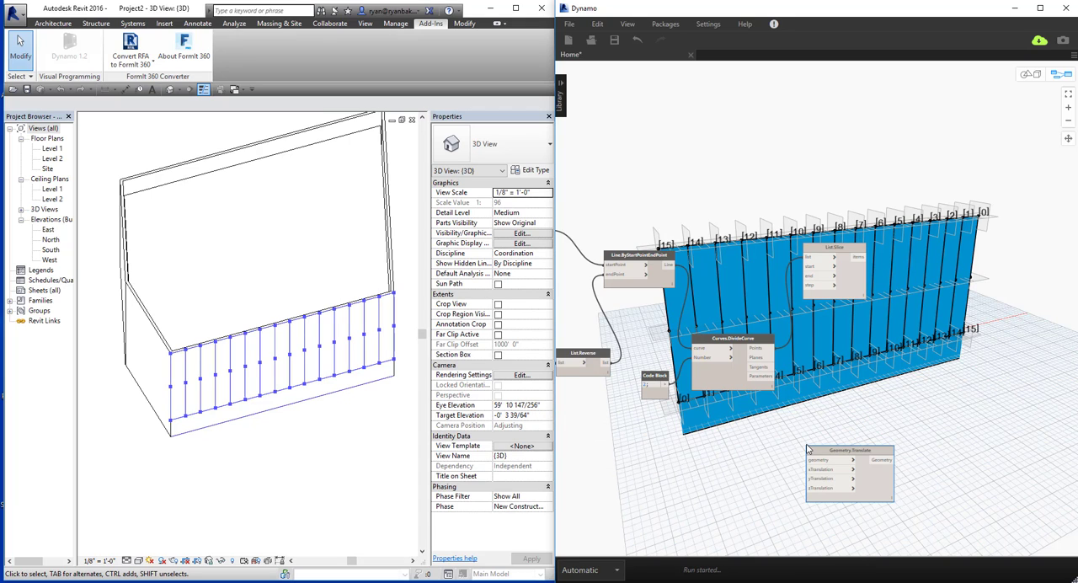
drag(883, 485, 926, 419)
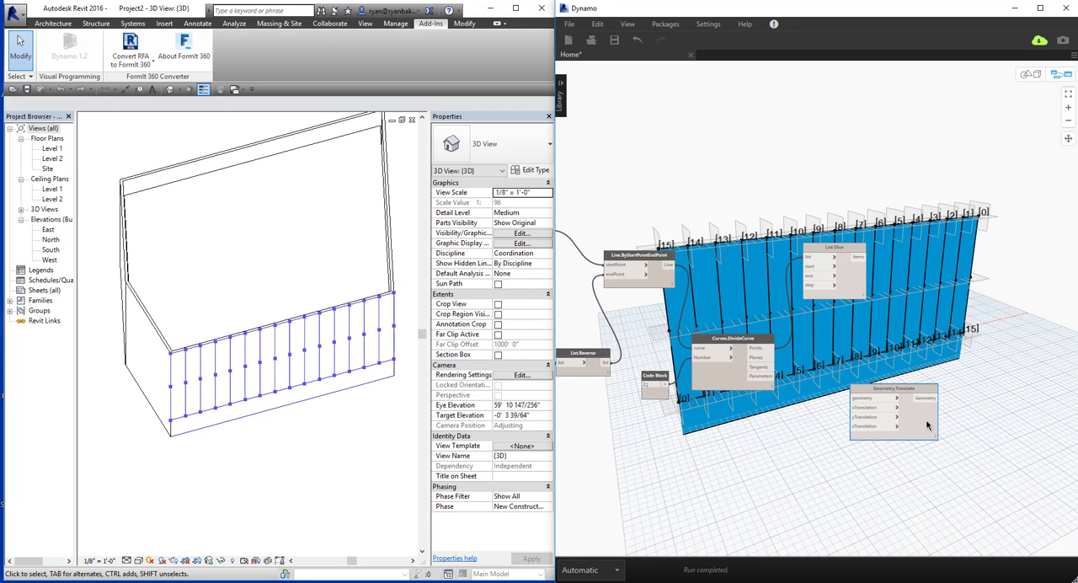
Connect the Points output of the new Curves.DivideCurve to the geometry input of Geometry.Translate.
click(760, 349)
click(872, 401)
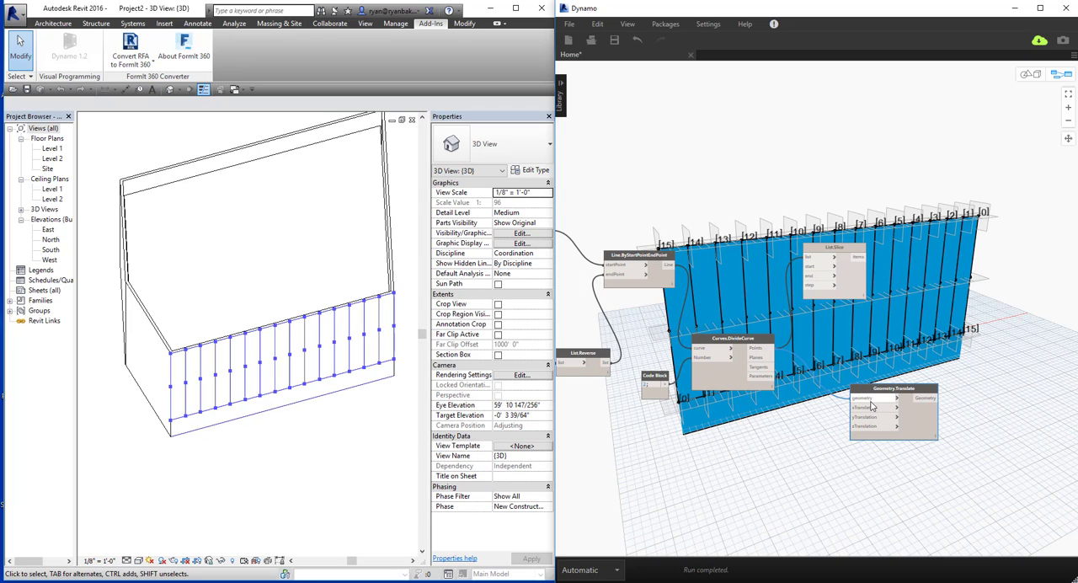
click(783, 431)
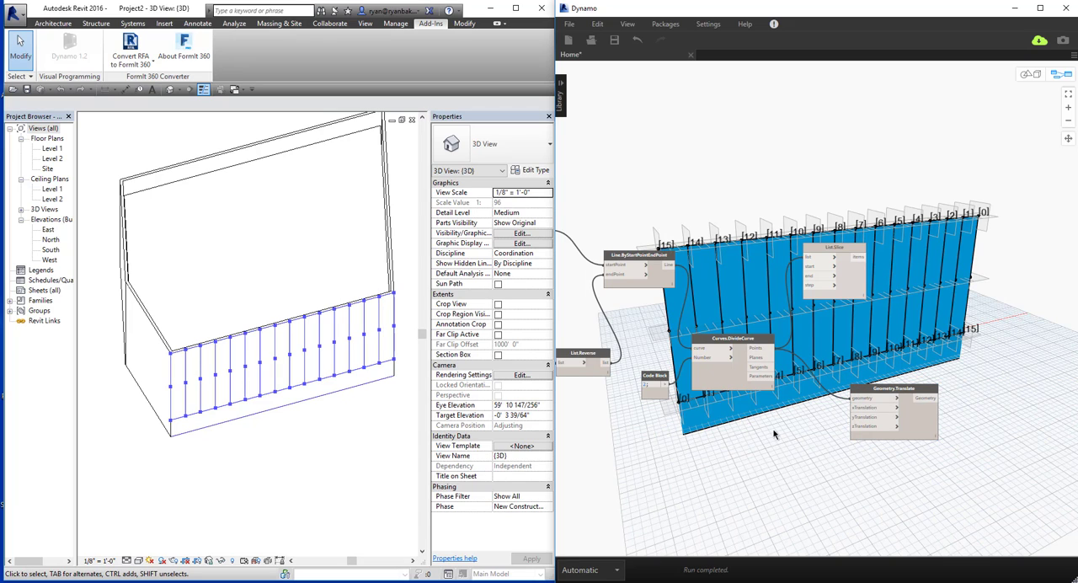
Add a Number Slider to the left of Geometry.Translate and rename it Panel Depth.
right_click(774, 432)
click(775, 439)
right_click(775, 439)
text(slider)
key(Return)
double_click(733, 439)
text(Panel Depth)
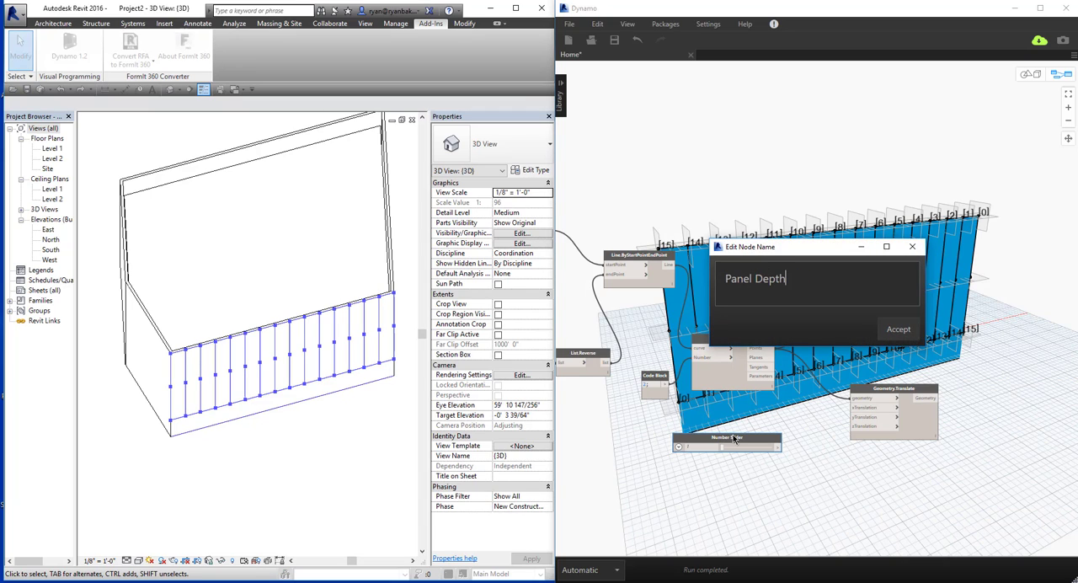
click(900, 330)
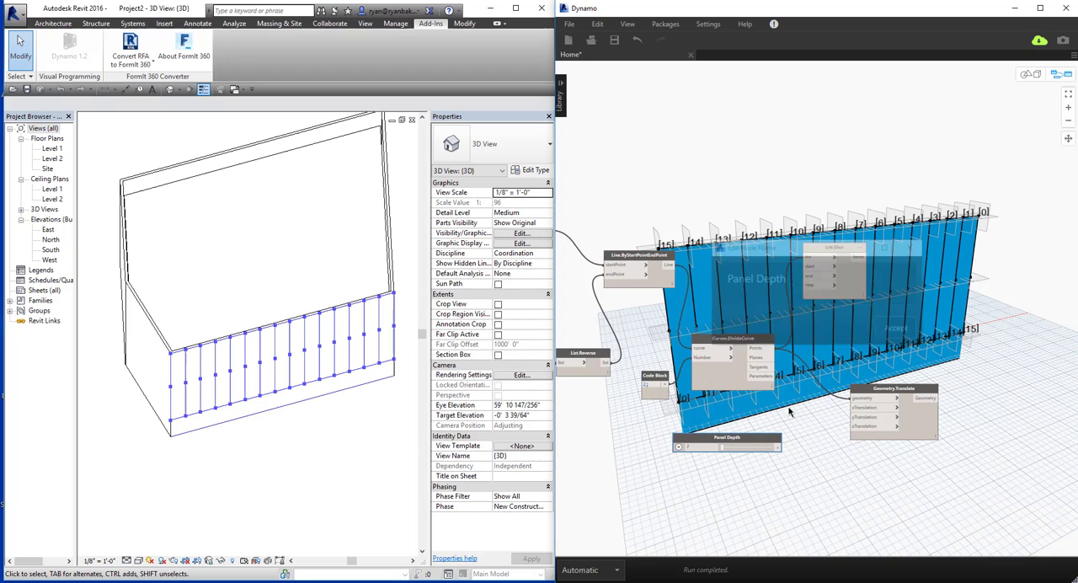
Set the Panel Depth slider's range to a minimum of 1 and a maximum of 6 with a step of 1.
click(679, 447)
click(712, 480)
text(100)
click(707, 471)
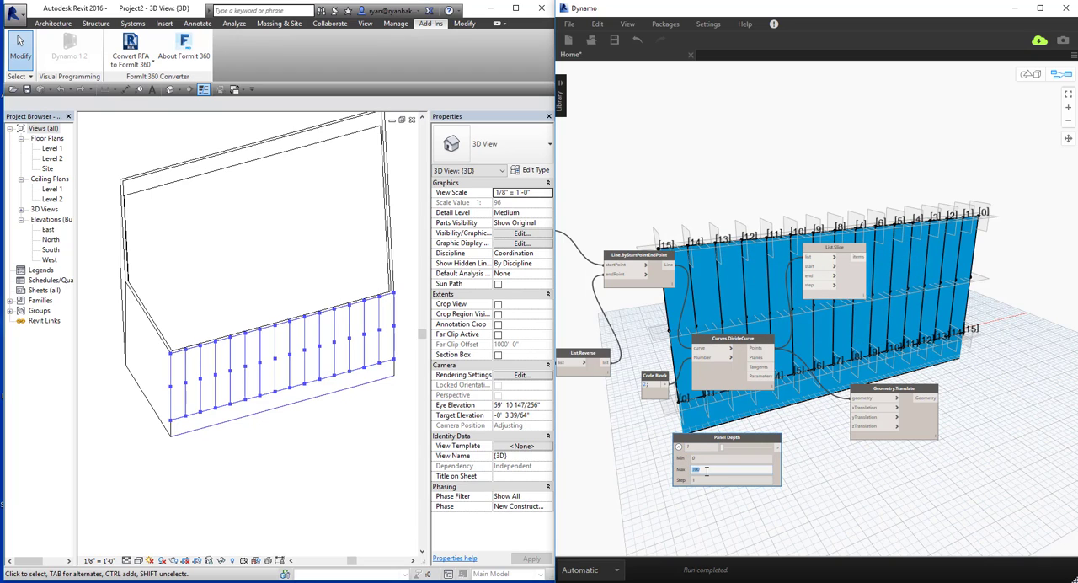
click(717, 459)
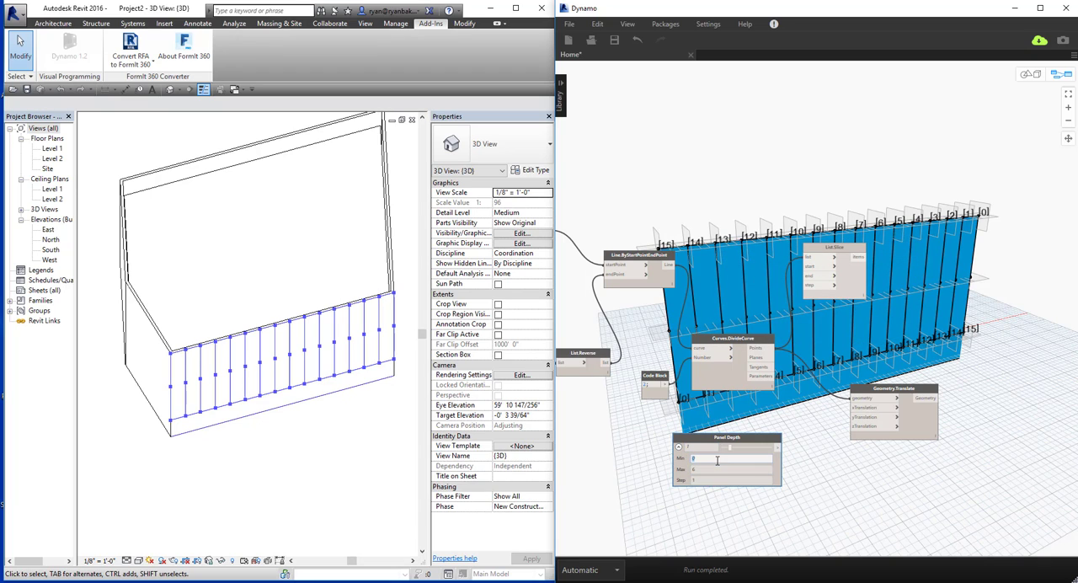
text(1)
click(678, 449)
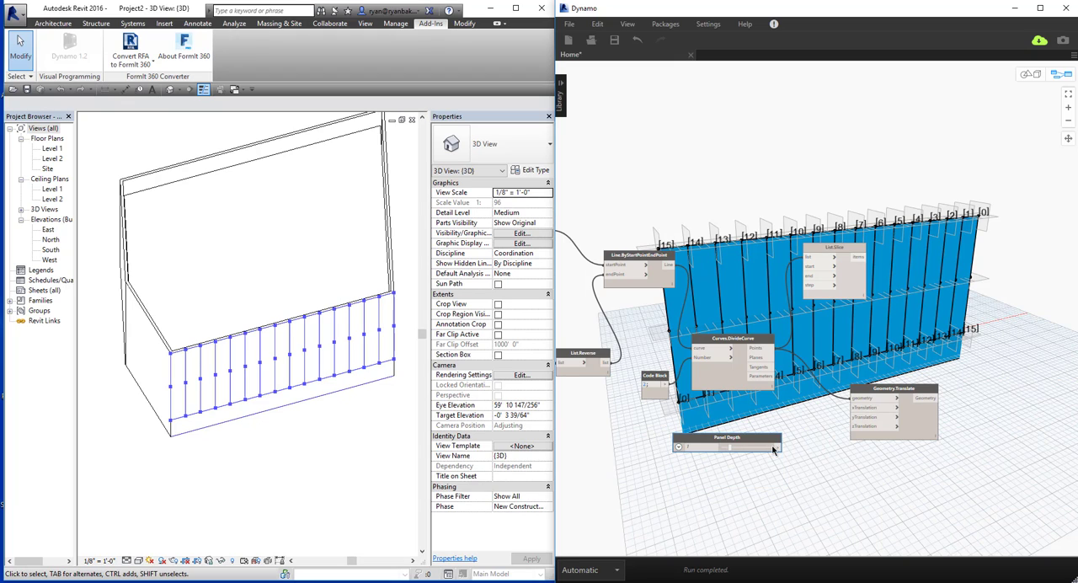
Connect the Panel Depth slider to the yTranslation input of Geometry.Translate.
drag(778, 447, 853, 410)
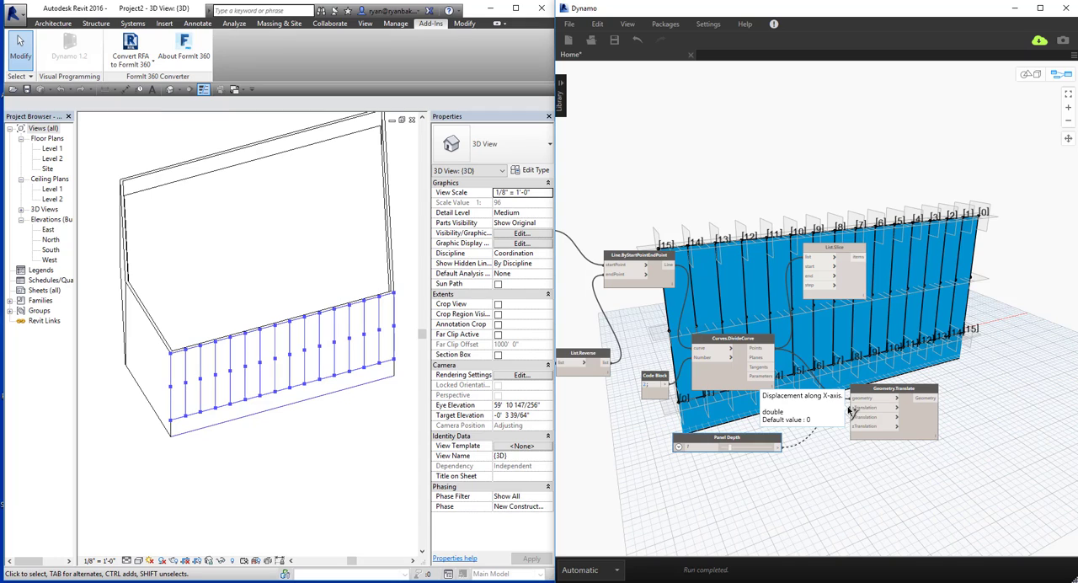
click(857, 421)
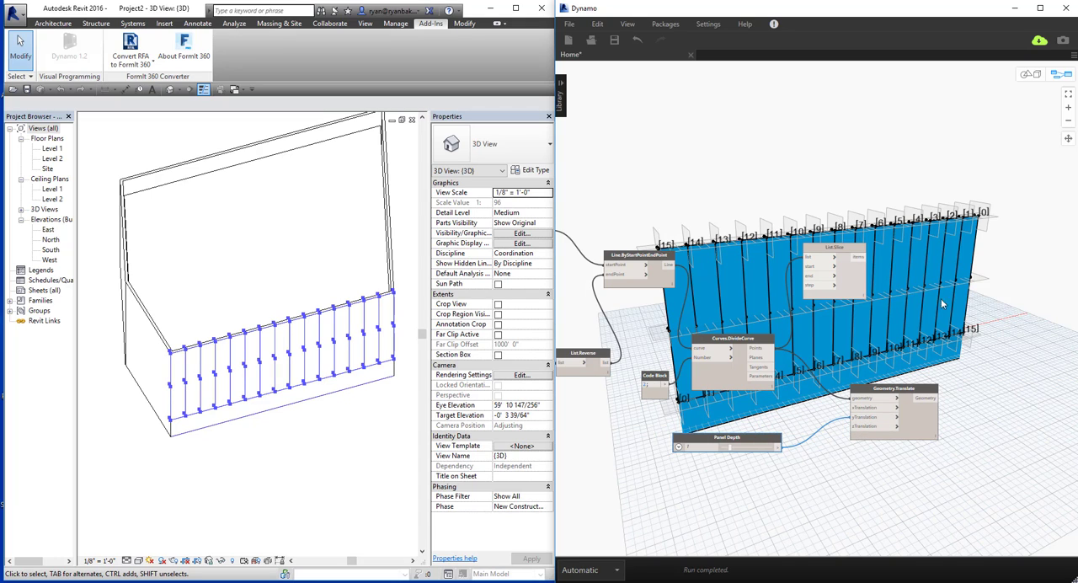
middle_drag(828, 450, 807, 445)
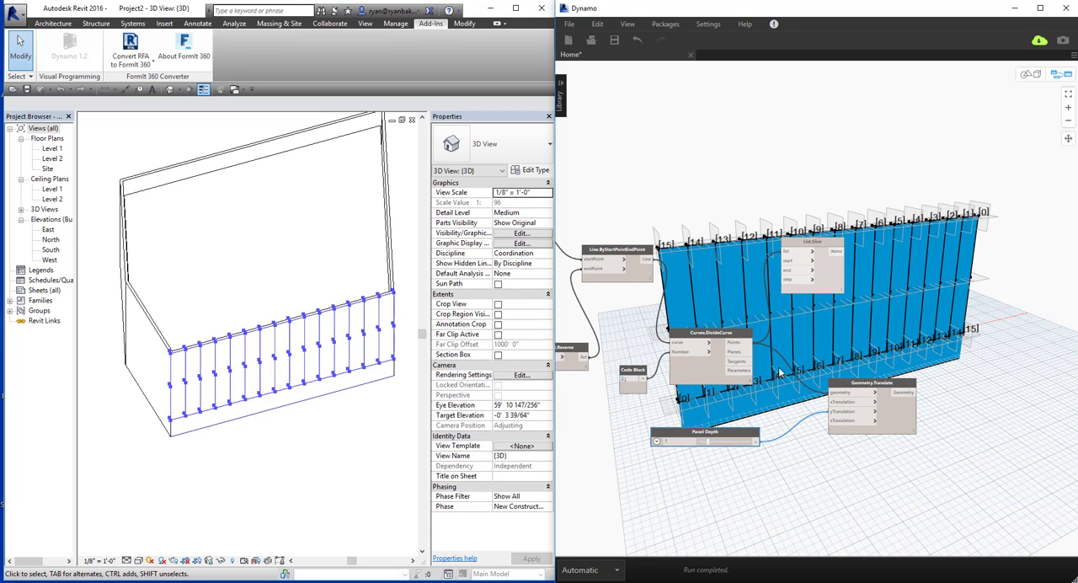
middle_drag(800, 388, 743, 394)
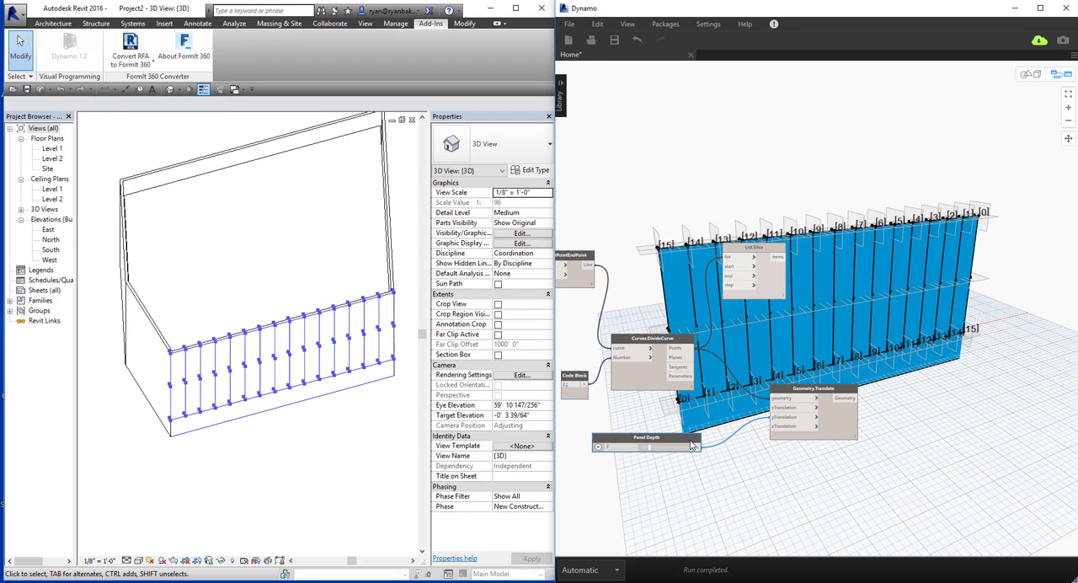
middle_drag(844, 324, 814, 322)
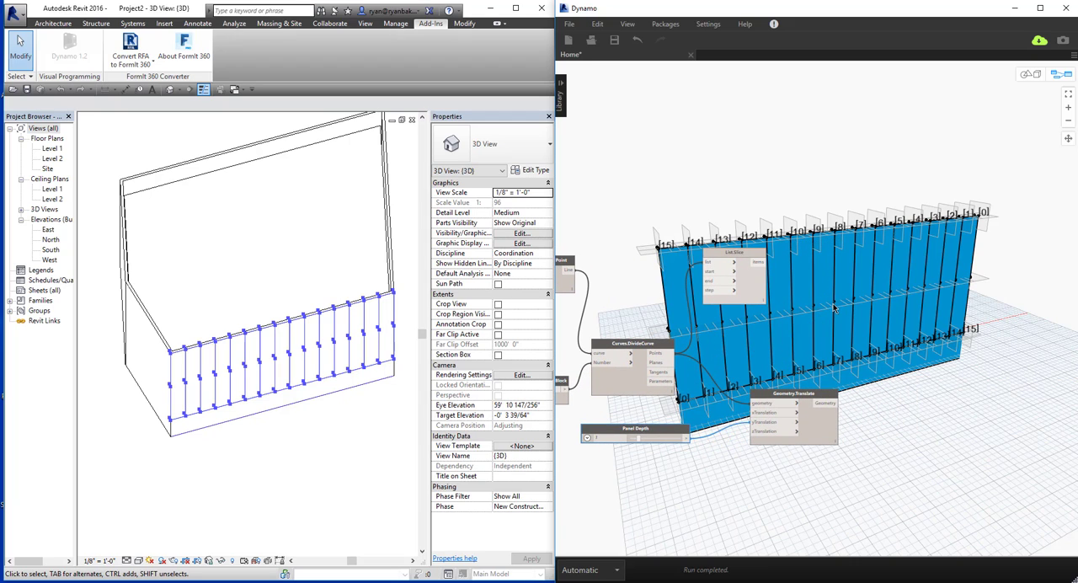
Add a List.ShiftIndices node fed by the List.Slice items, with a code block of 1 as its amount.
right_click(834, 308)
text(shift)
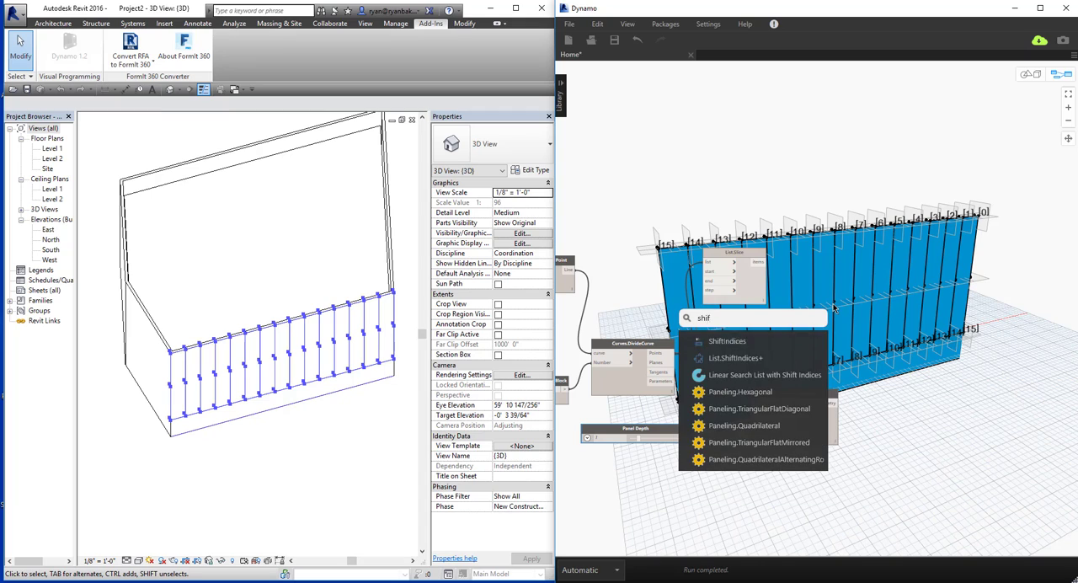
key(Return)
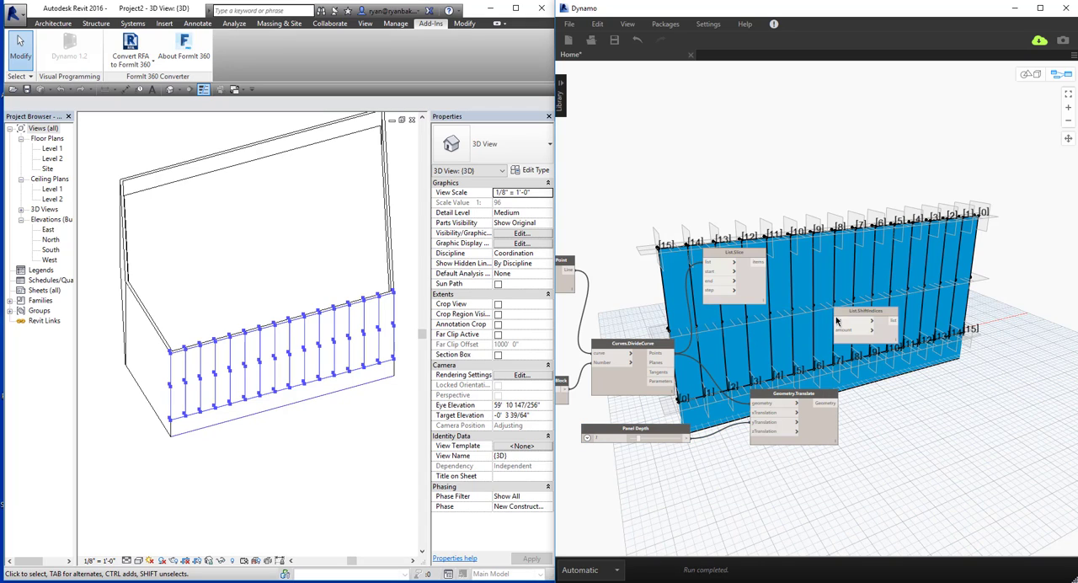
double_click(756, 342)
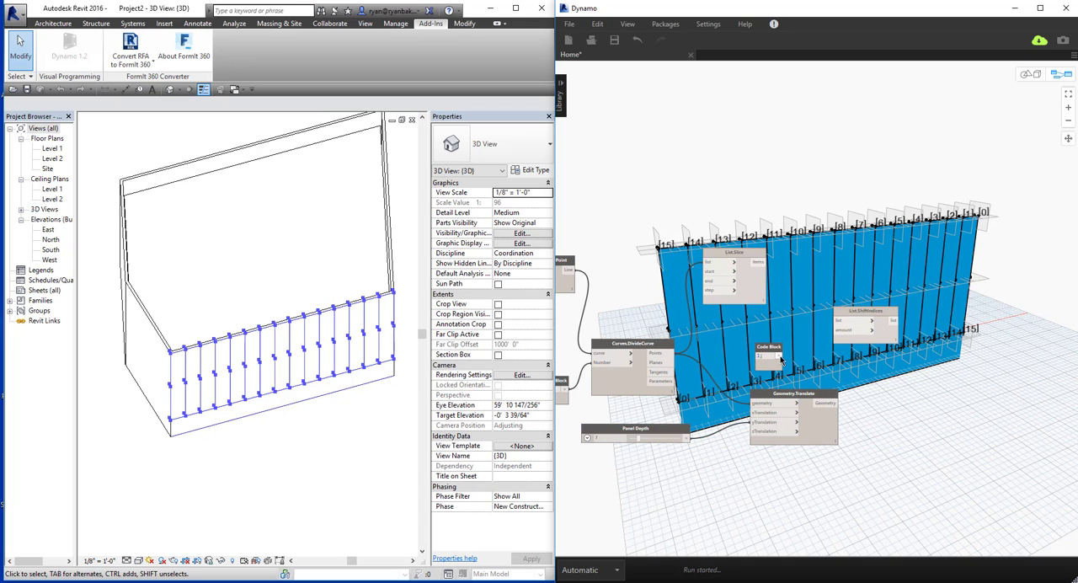
click(779, 355)
click(845, 330)
click(760, 263)
click(872, 320)
Add a List.RemoveItemAtIndex node above and beyond List.ShiftIndices and feed its list input from the shifted list.
middle_drag(928, 401, 822, 400)
right_click(856, 332)
text(l)
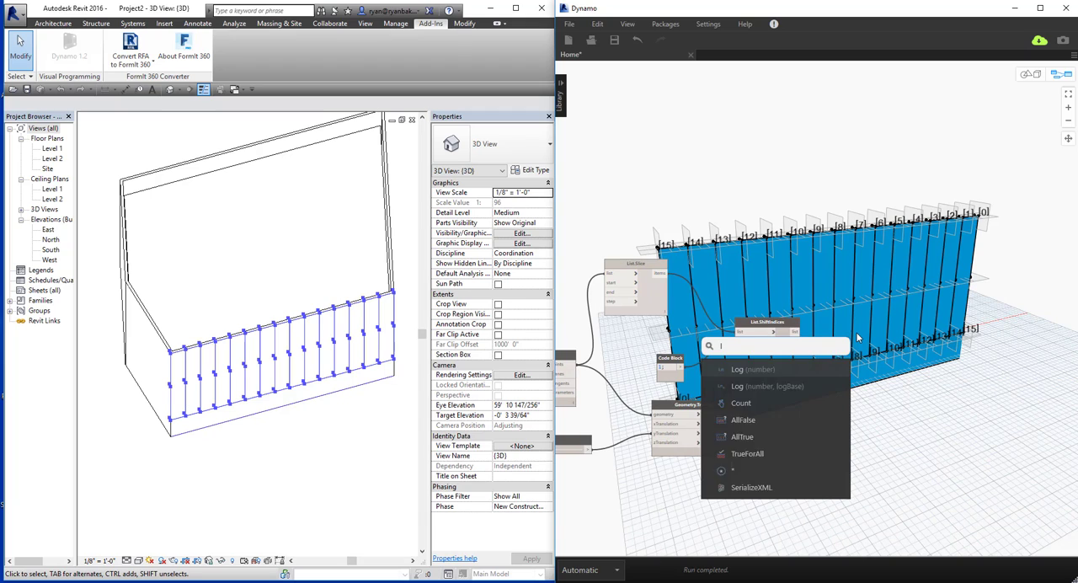
text(ist rem)
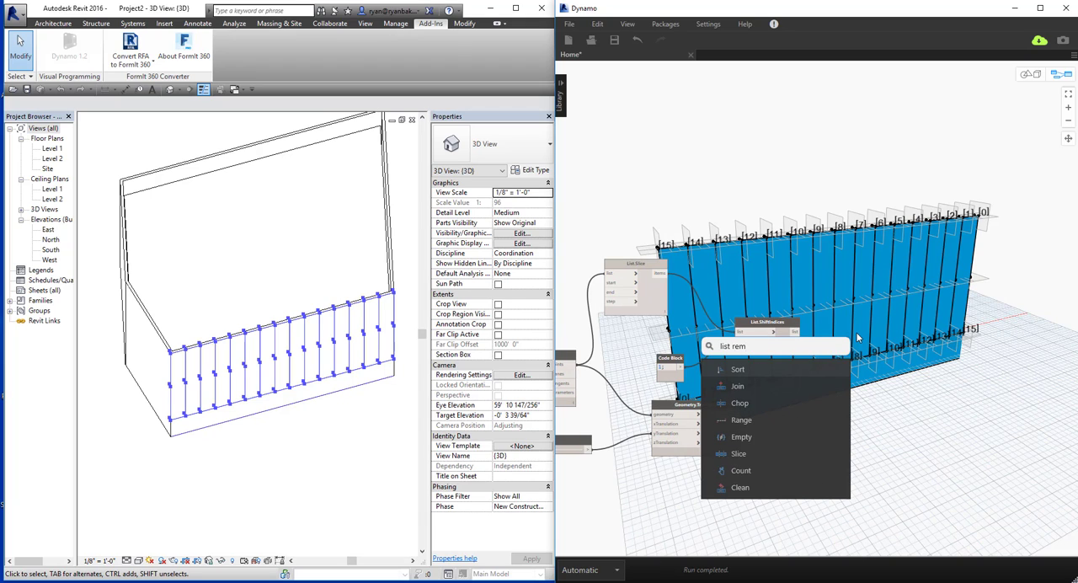
text(ove)
key(Return)
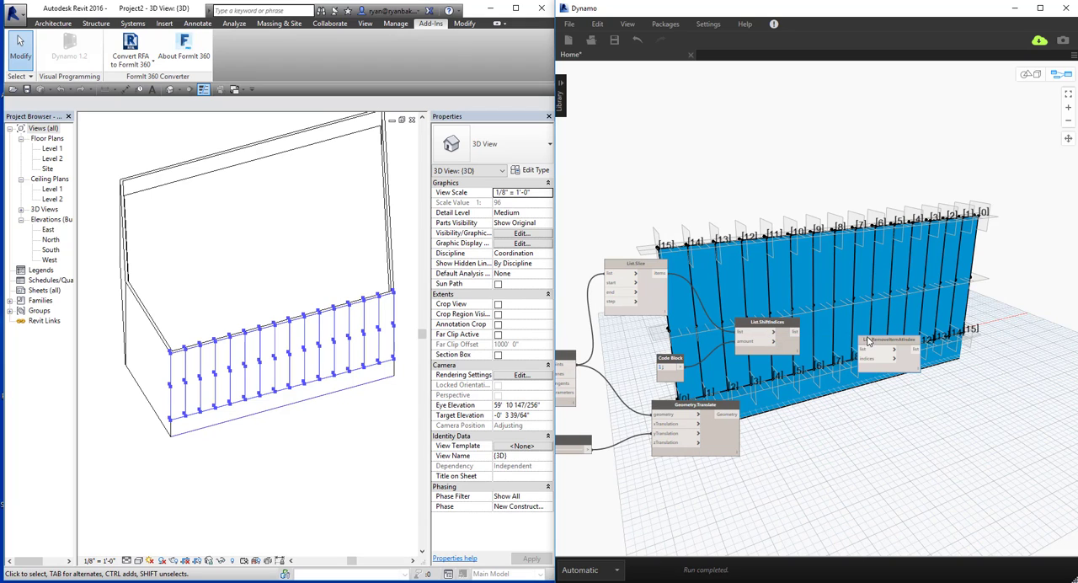
drag(868, 340, 854, 281)
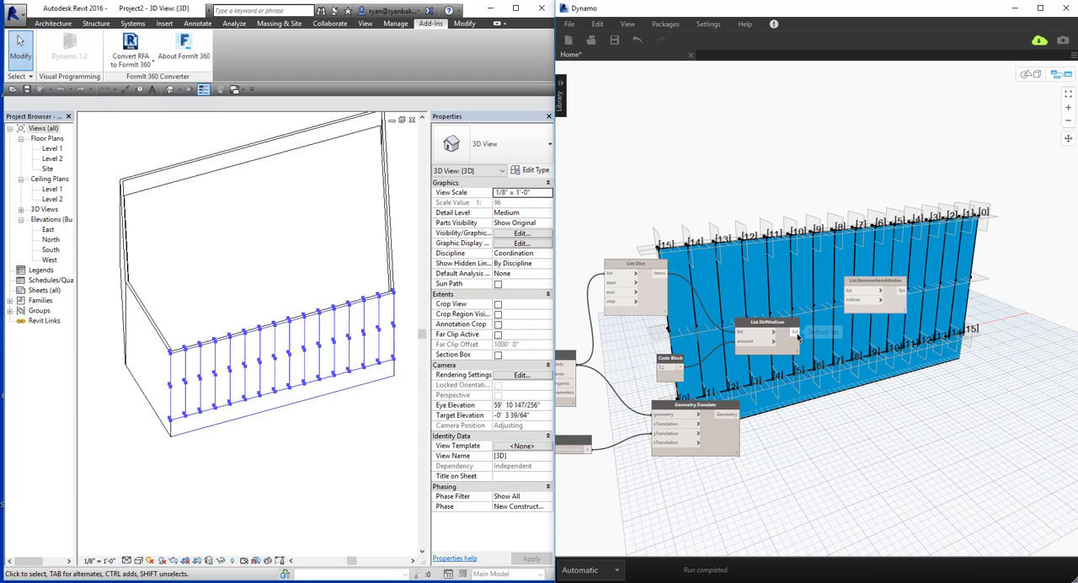
click(795, 332)
click(848, 292)
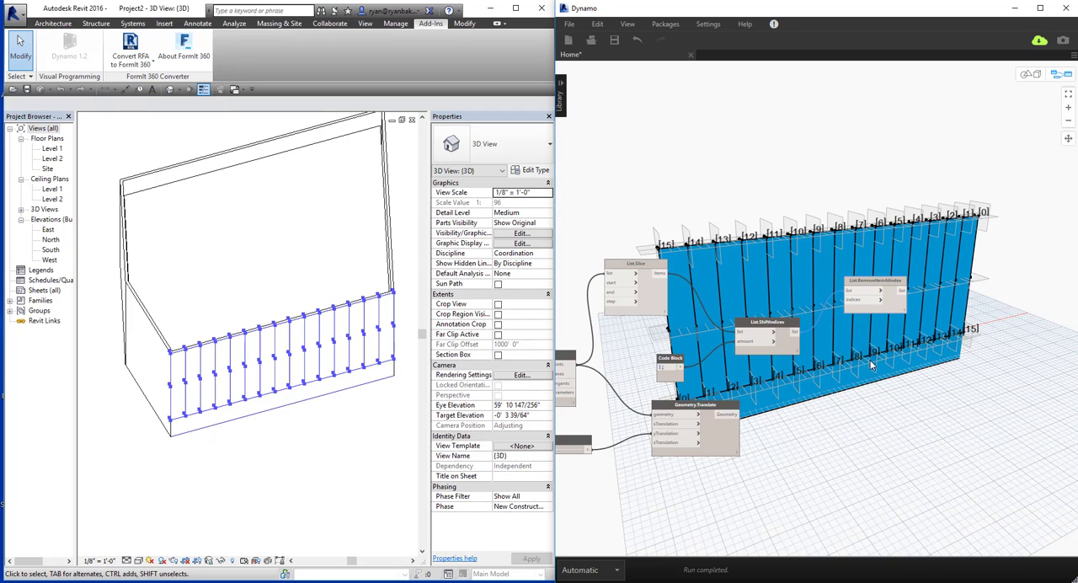
Add a code block of 0 below List.RemoveItemAtIndex as the source for its indices input.
middle_drag(864, 356, 827, 355)
double_click(804, 320)
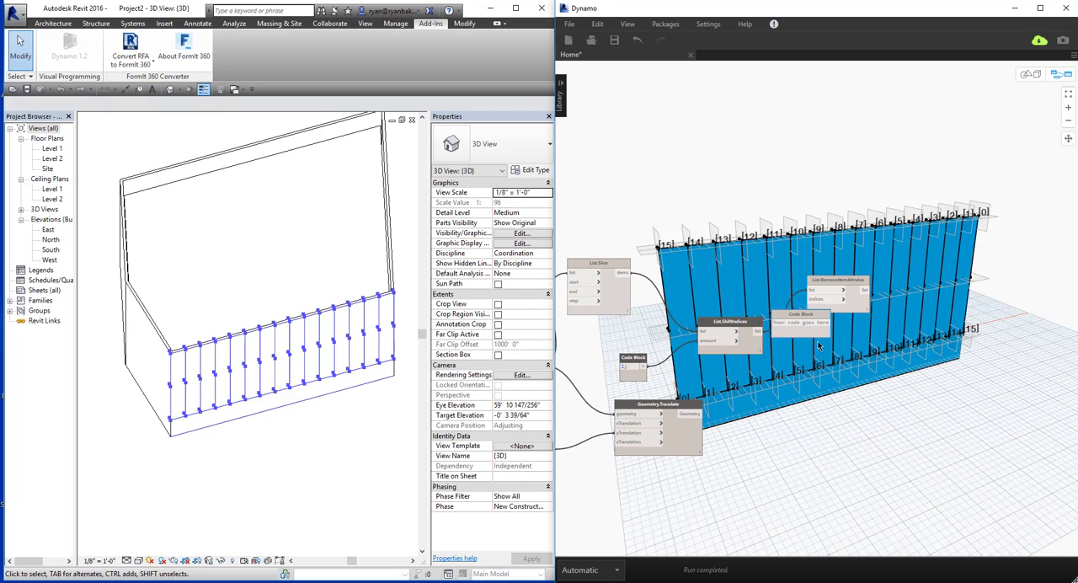
text(0;)
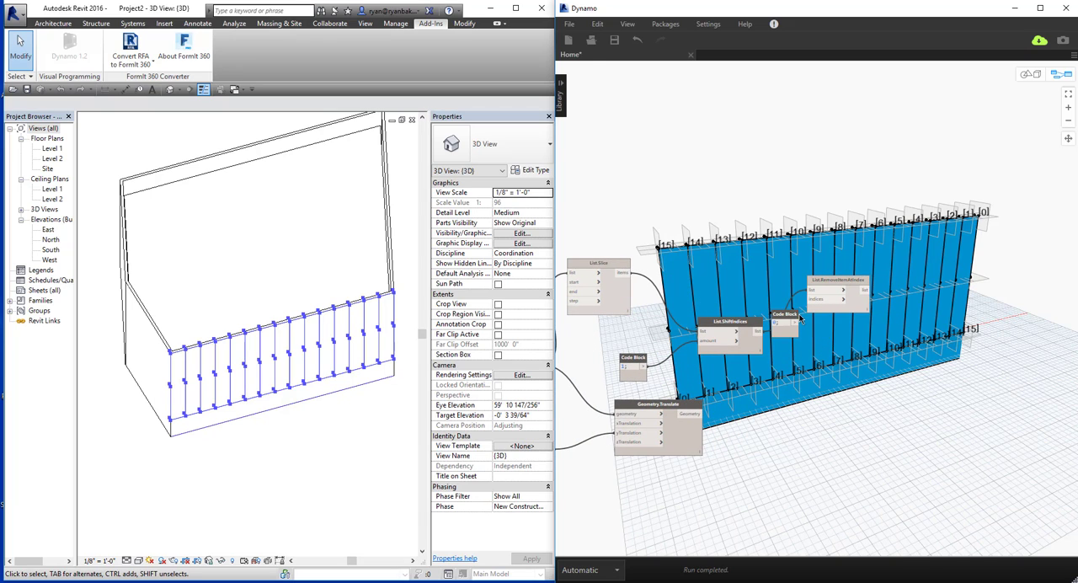
drag(795, 316, 822, 338)
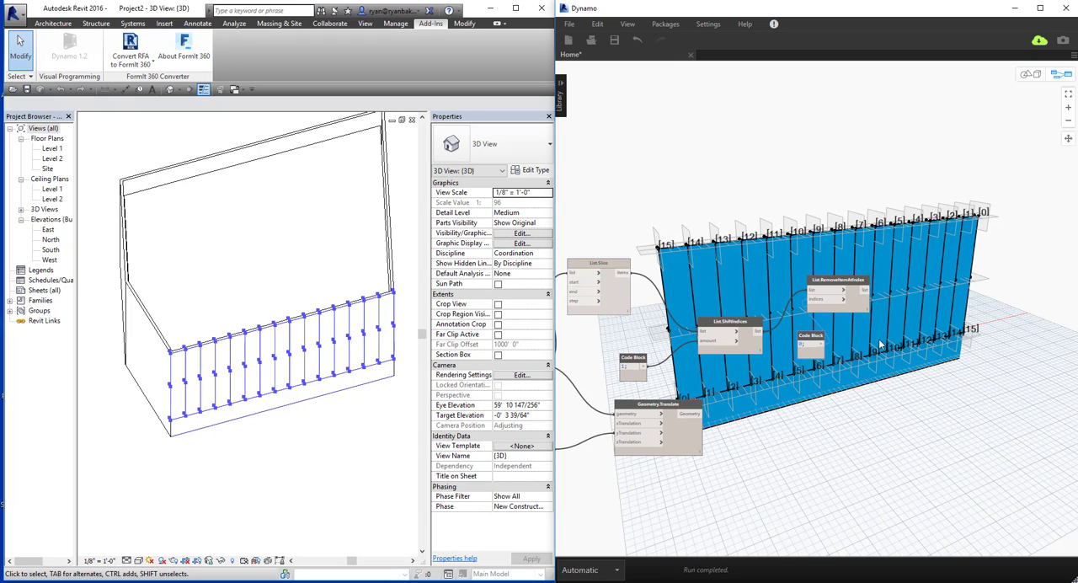
Add a second List.RemoveItemAtIndex node, taking its list from Geometry.Translate and its indices from the code block of 0.
middle_drag(829, 434, 795, 421)
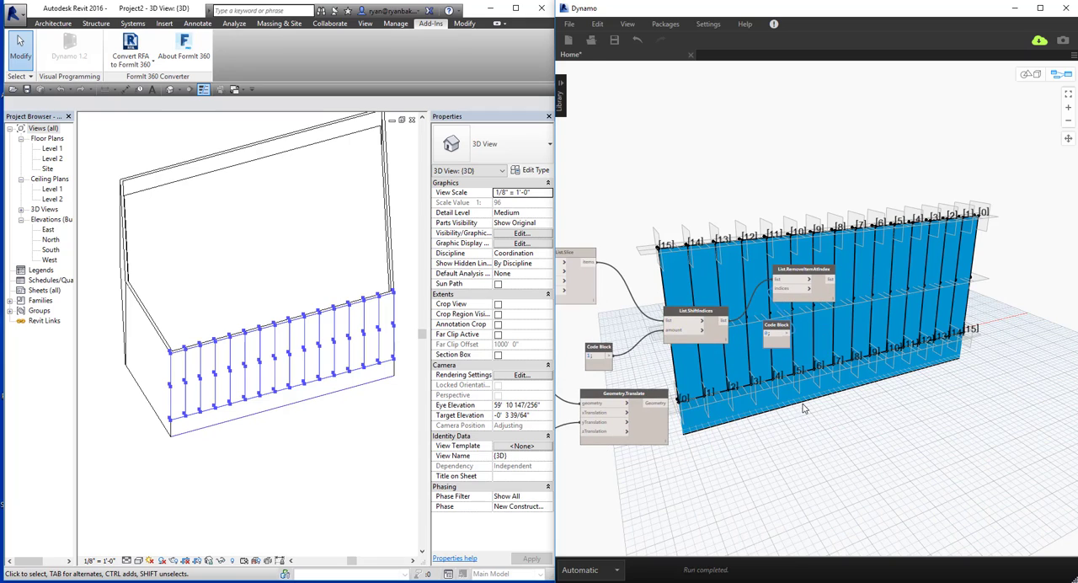
right_click(801, 404)
text(list)
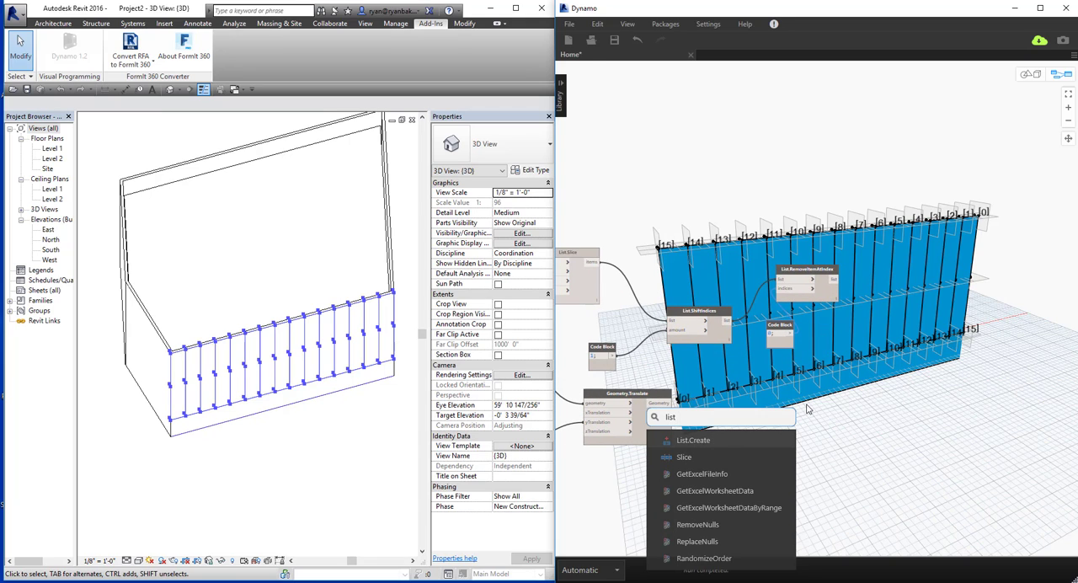
text(.remove)
key(Return)
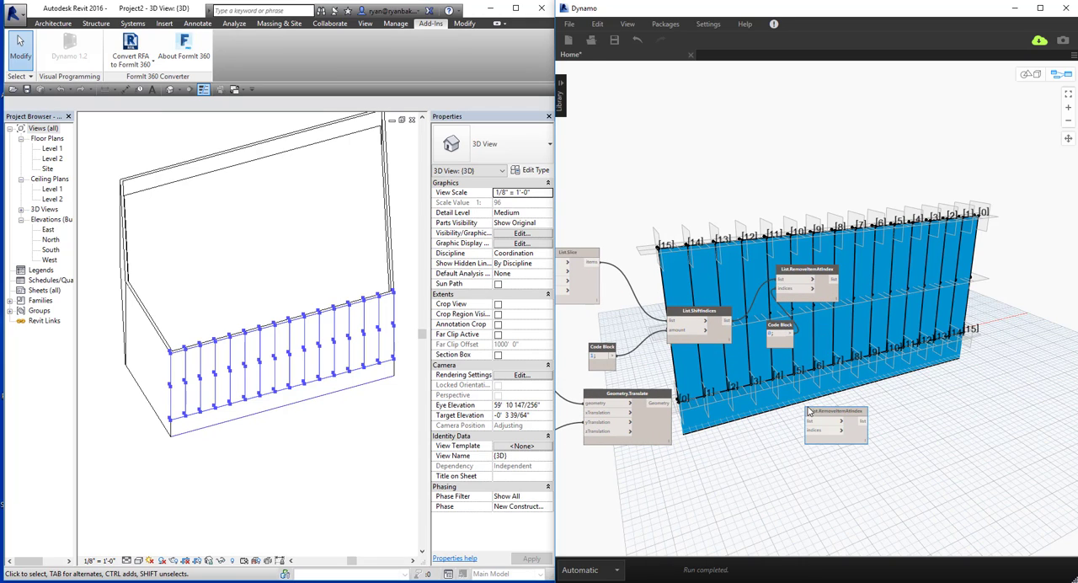
drag(792, 335, 809, 431)
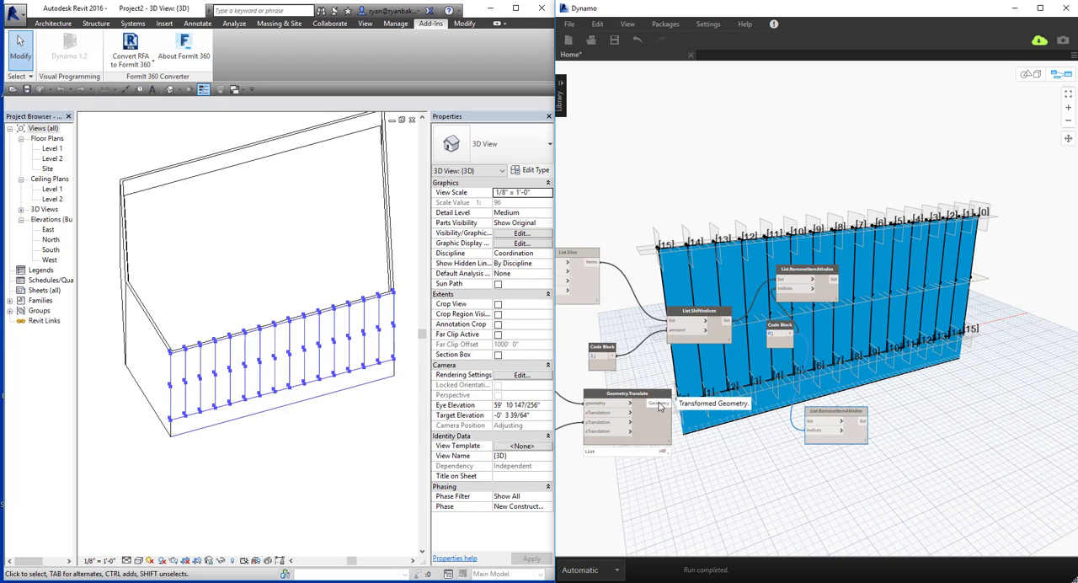
drag(660, 405, 758, 395)
Add a Line.ByStartPointEndPoint node to the right of the two List.RemoveItemAtIndex nodes.
middle_drag(824, 409, 719, 406)
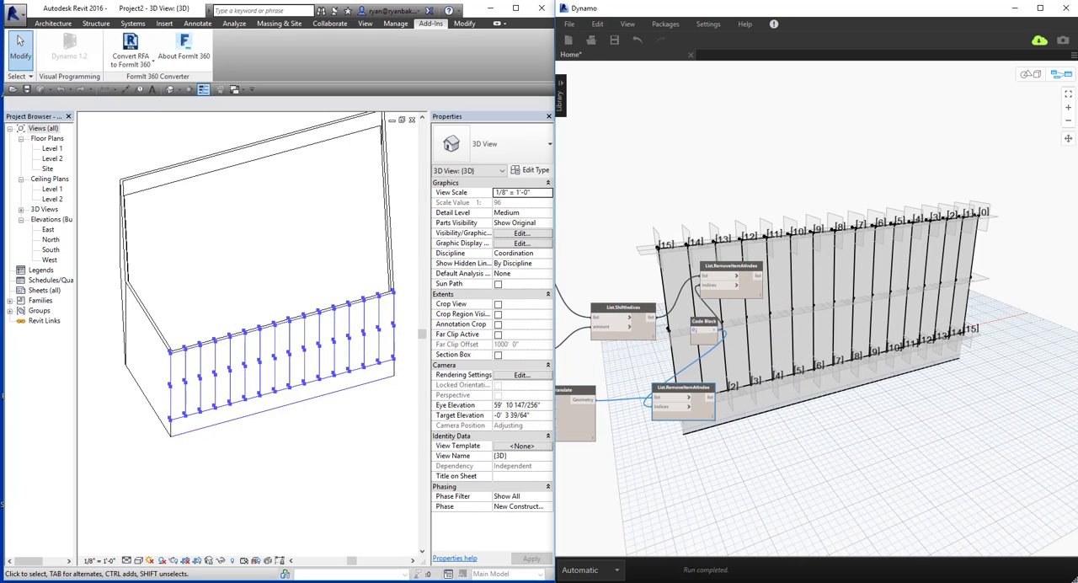
right_click(797, 378)
text(line)
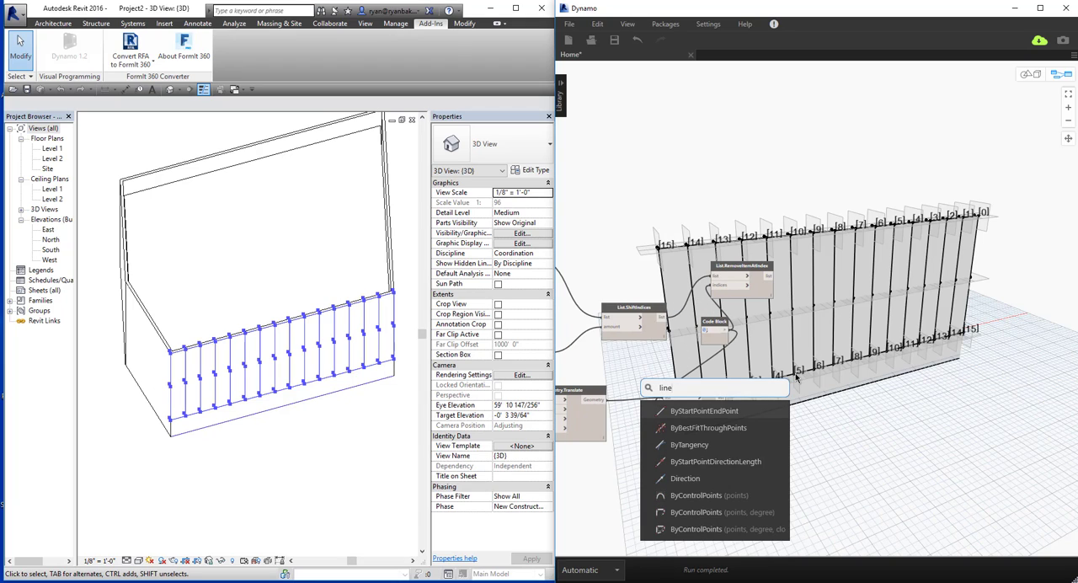
key(Return)
drag(818, 381, 830, 301)
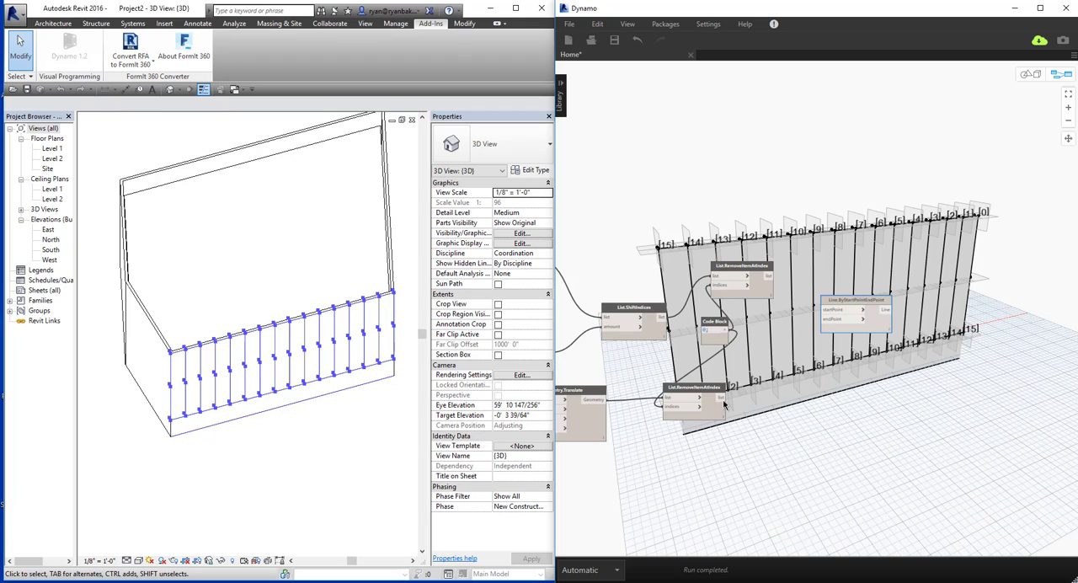
Feed the line's endPoint from the lower List.RemoveItemAtIndex and its startPoint from the upper one.
click(722, 396)
click(825, 320)
click(770, 276)
click(825, 311)
Add a List.Transpose node and connect the lower List.RemoveItemAtIndex output to its lists input.
middle_drag(865, 388, 819, 389)
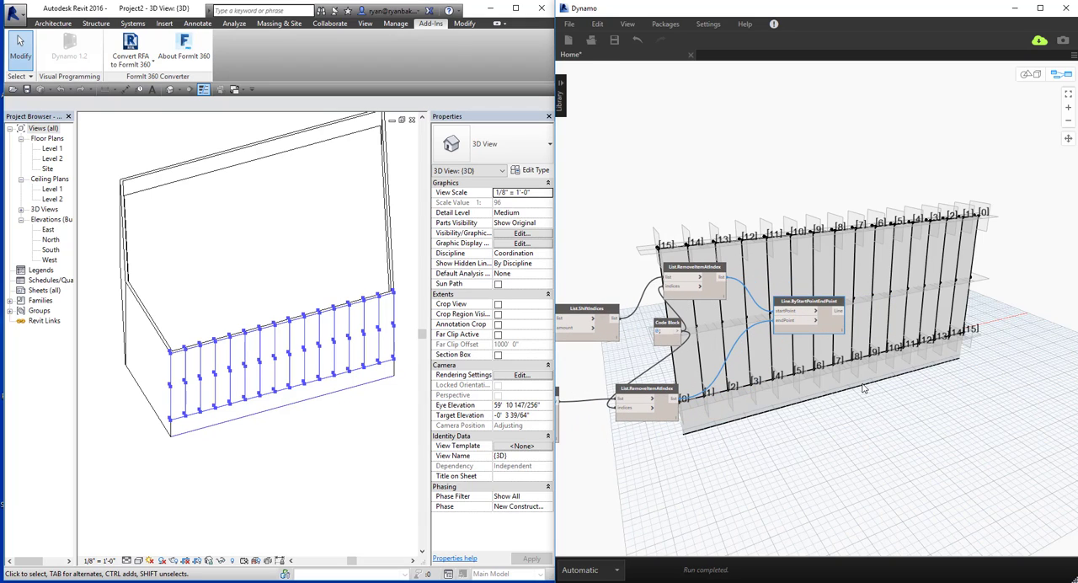
right_click(808, 386)
text(list)
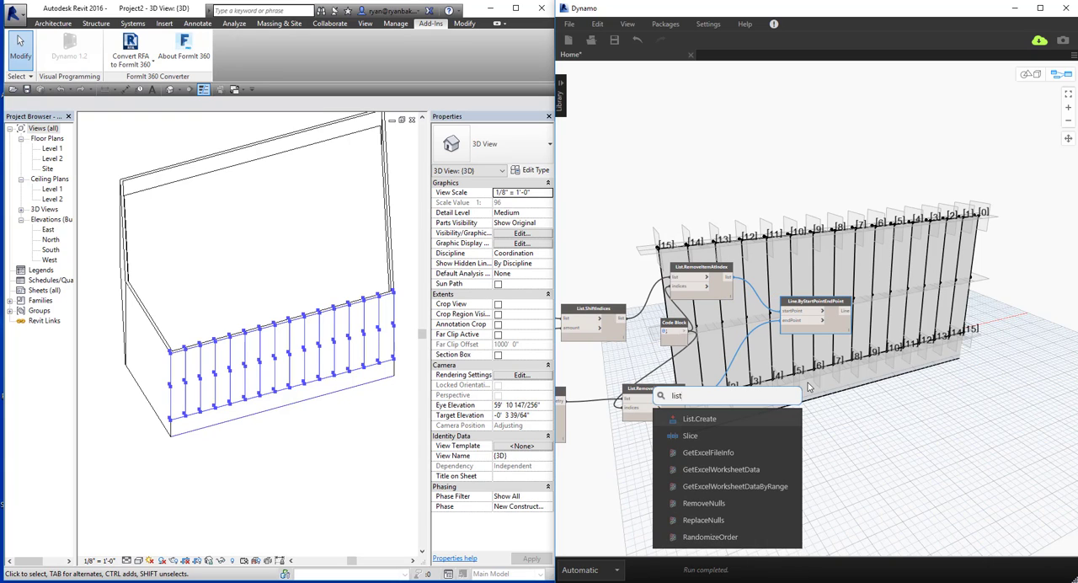
text(.transpose)
key(Return)
click(787, 402)
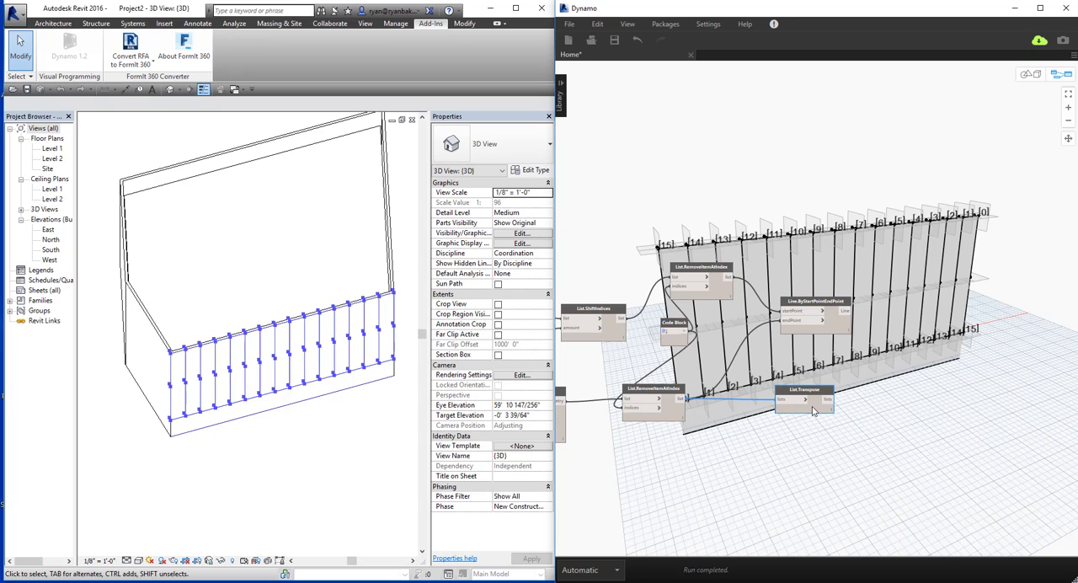
Duplicate List.Transpose, connect the new Line output to the copy, and stack the copy just below the original.
key(ctrl+c)
key(ctrl+v)
drag(876, 391, 812, 434)
click(845, 311)
click(784, 443)
drag(819, 393, 829, 371)
click(820, 431)
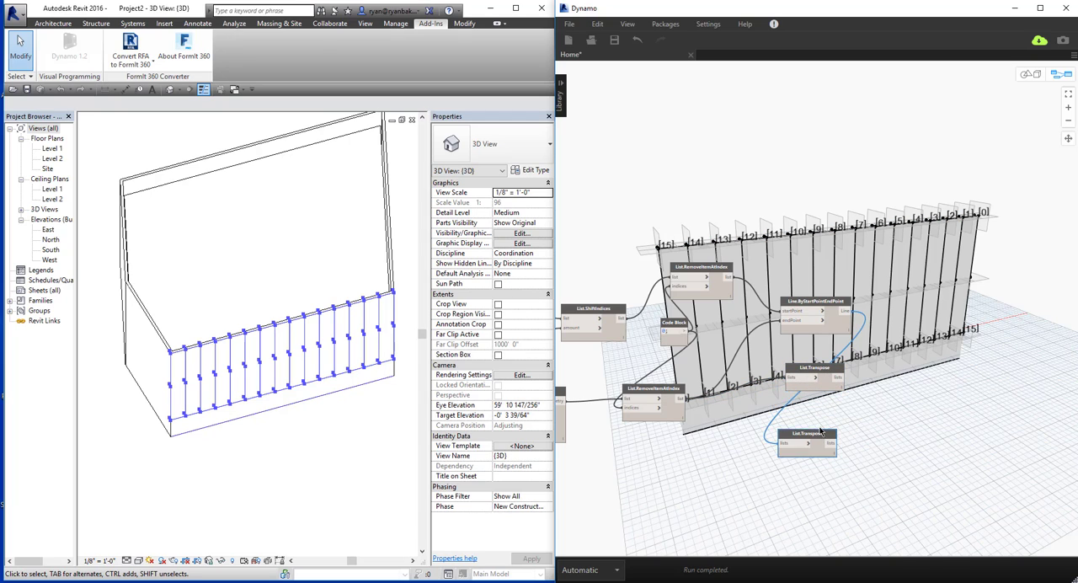
drag(821, 433, 825, 412)
Add a List.GetItemAtIndex node to the right of the upper List.Transpose.
middle_drag(963, 443, 930, 440)
right_click(958, 391)
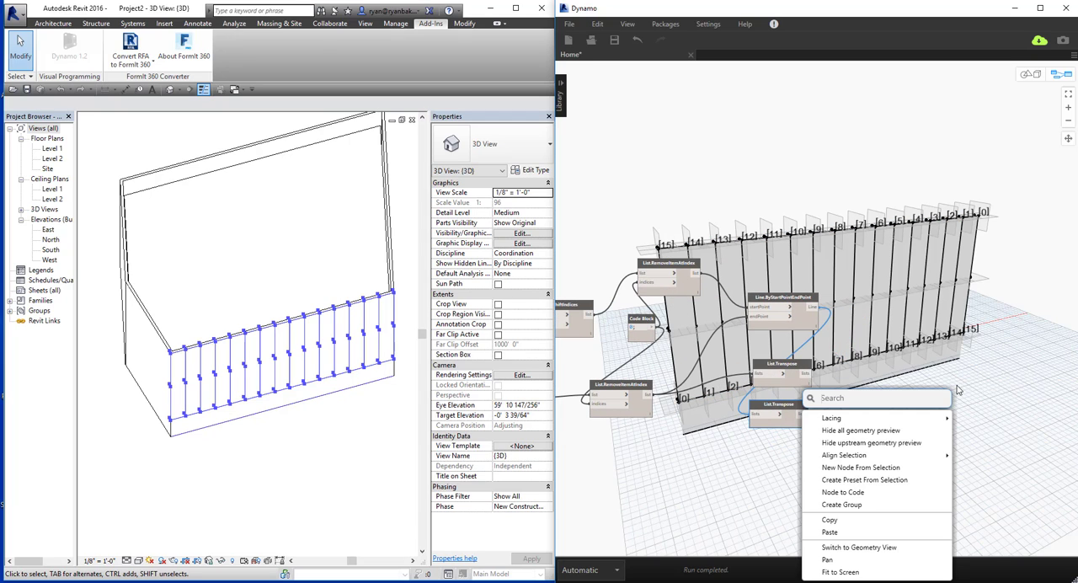
text(list geti)
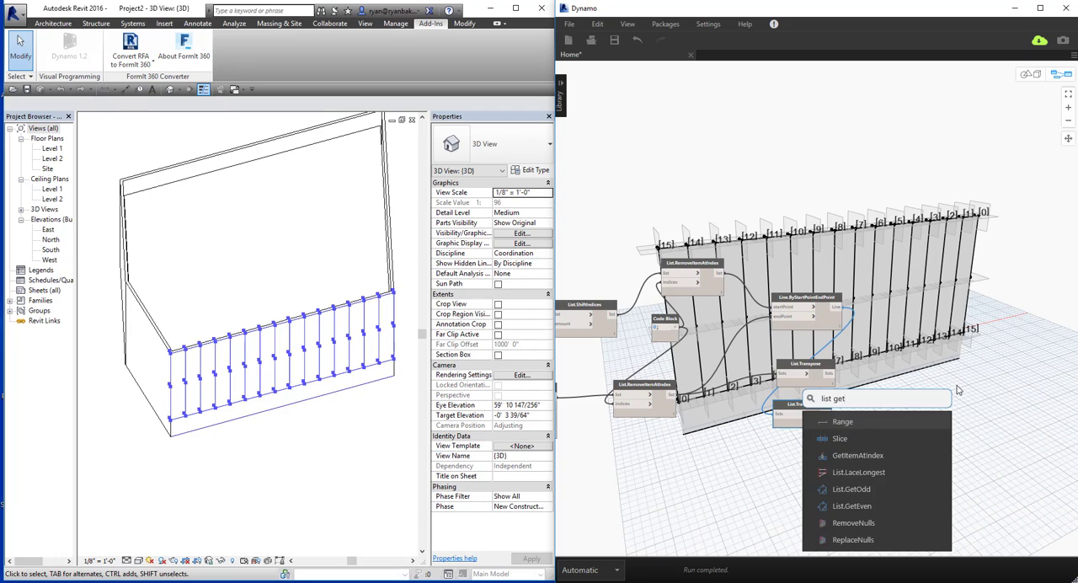
key(BackSpace)
key(Down)
key(Down)
key(Return)
drag(993, 396, 904, 359)
Duplicate List.GetItemAtIndex and place the copy directly below the original, beside the lower List.Transpose.
key(ctrl+c)
key(ctrl+v)
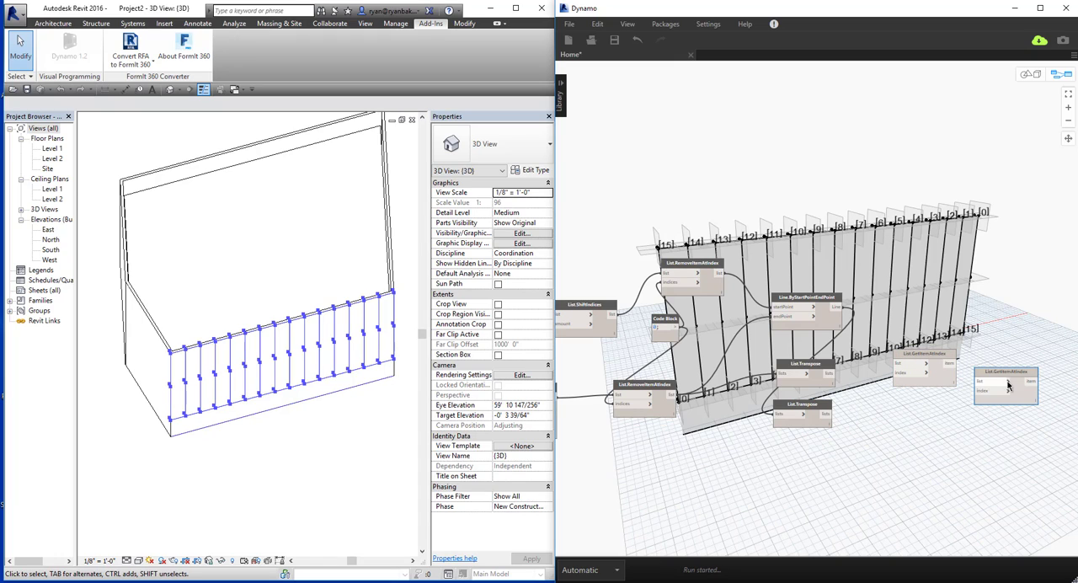
drag(1011, 374, 930, 407)
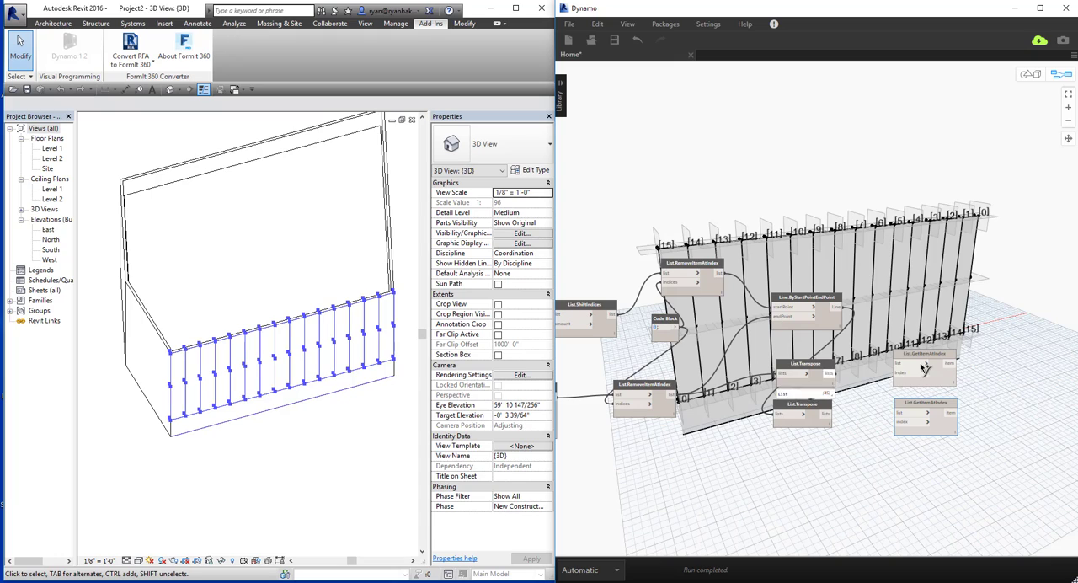
Add a code block of 1 and connect it to the index inputs of both List.GetItemAtIndex nodes.
double_click(849, 458)
text(1;)
click(840, 457)
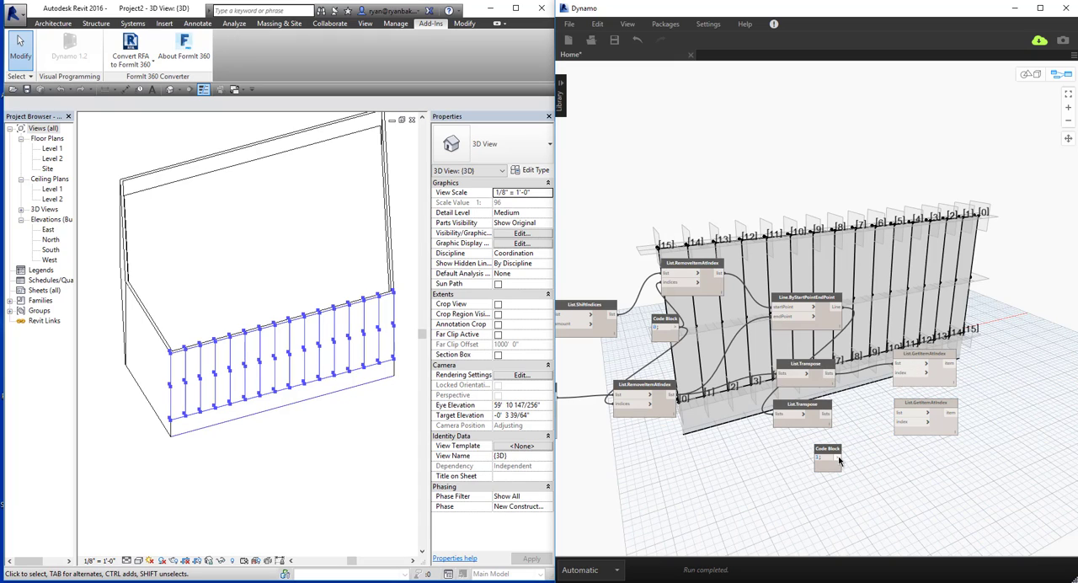
click(899, 376)
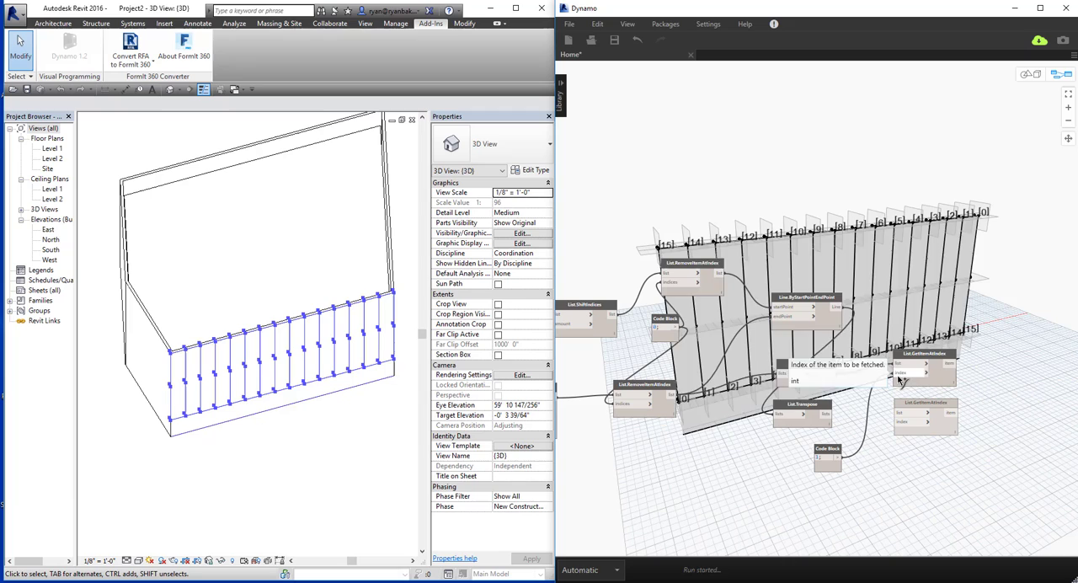
click(839, 458)
click(898, 422)
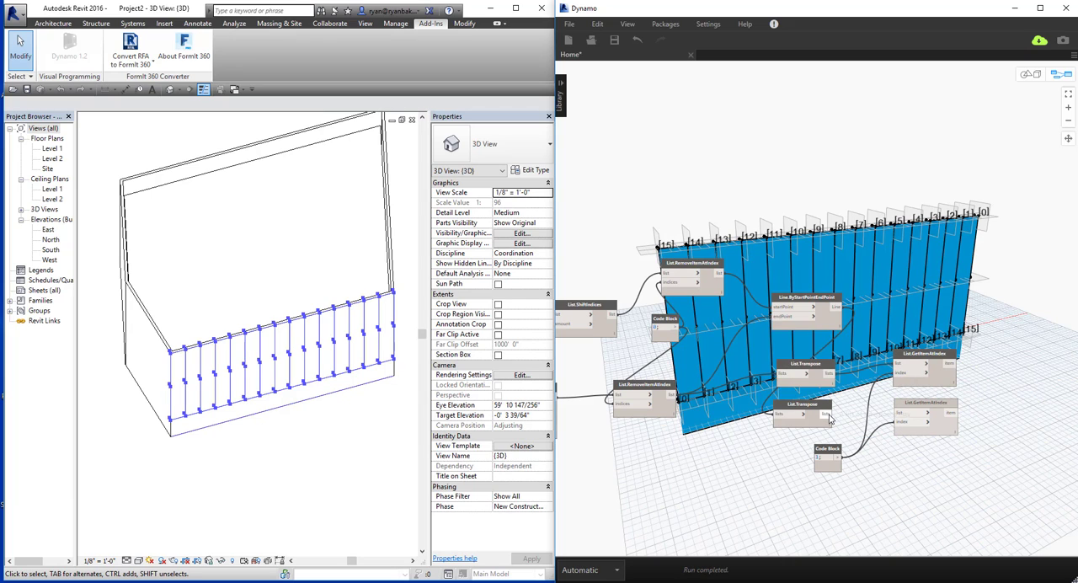
Connect the lower List.Transpose output to the list input of the lower List.GetItemAtIndex.
click(829, 419)
click(898, 413)
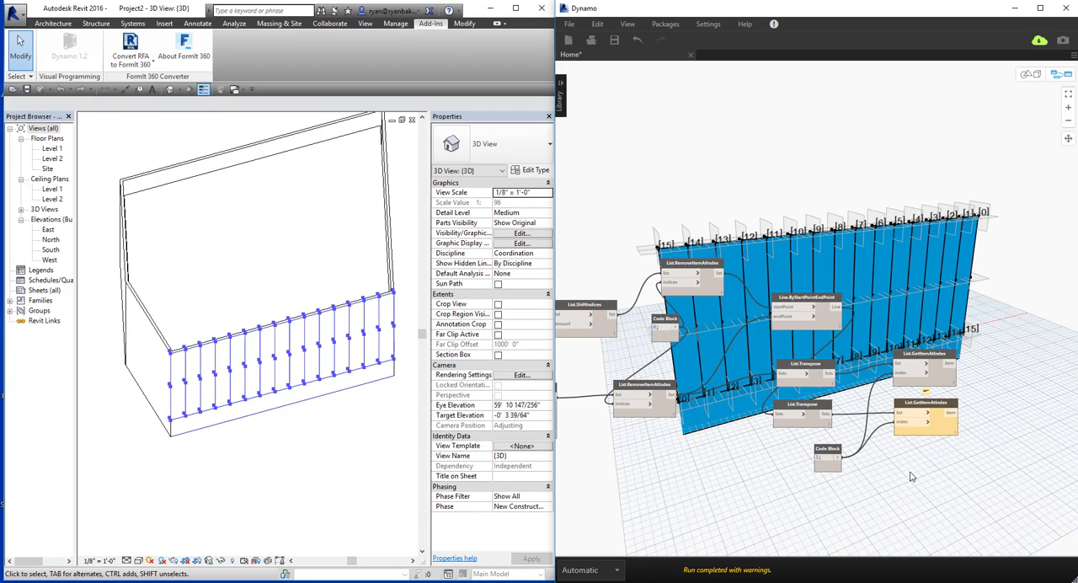
middle_drag(918, 452, 924, 448)
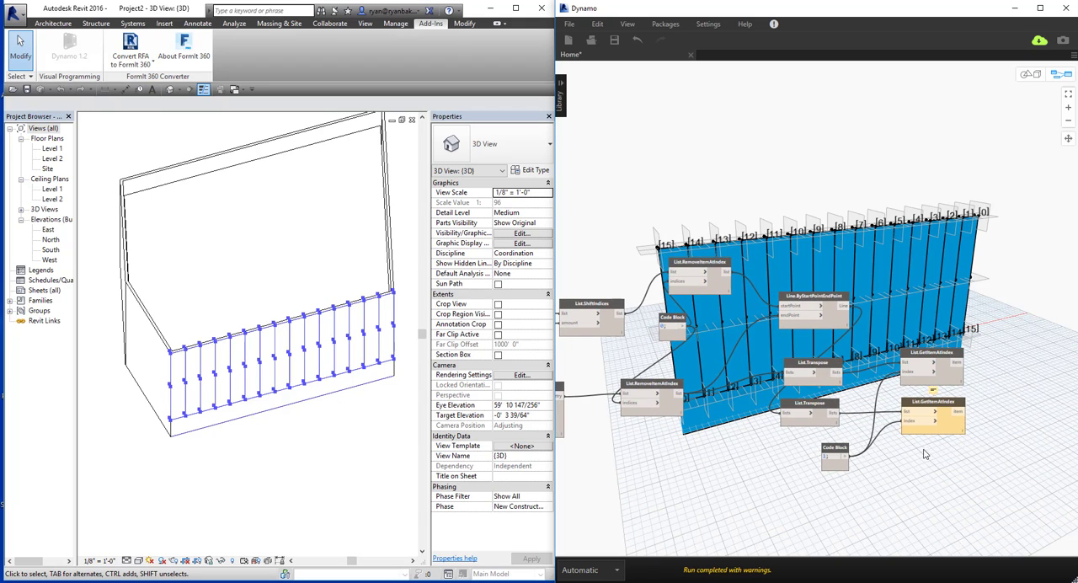
Turn off the geometry preview for both List.Transpose nodes.
middle_drag(805, 454, 925, 440)
middle_drag(604, 521, 828, 497)
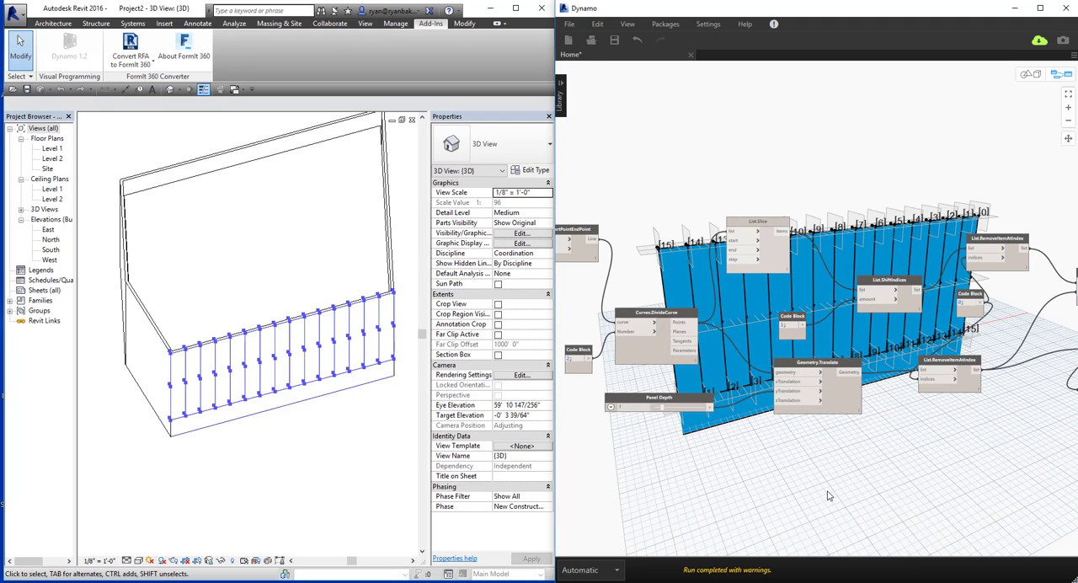
key(alt+Tab)
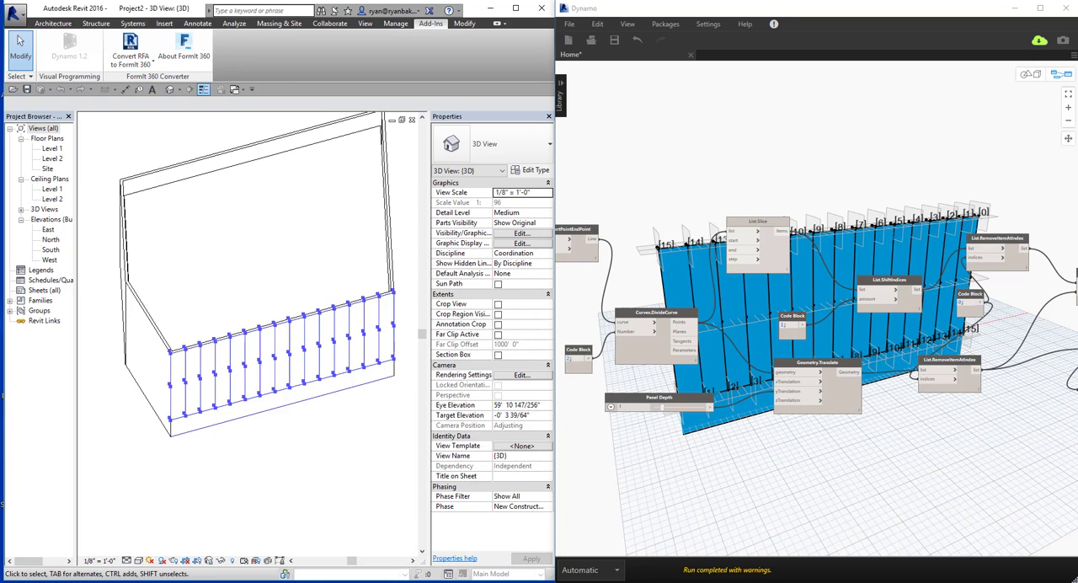
click(892, 438)
scroll(885, 441, down, 1)
middle_drag(886, 441, 707, 382)
scroll(830, 363, up, 1)
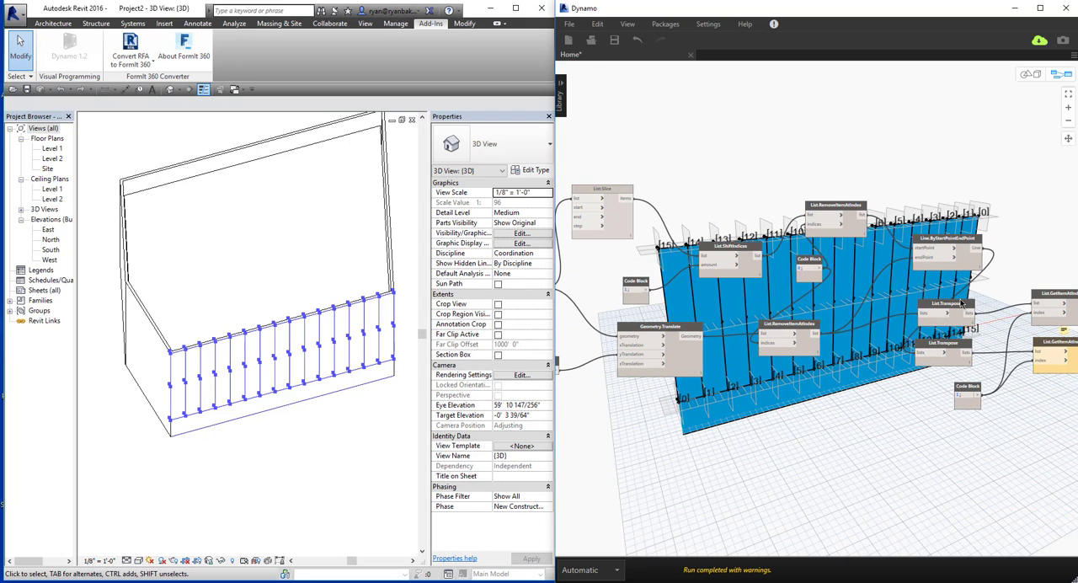
right_click(956, 308)
click(893, 392)
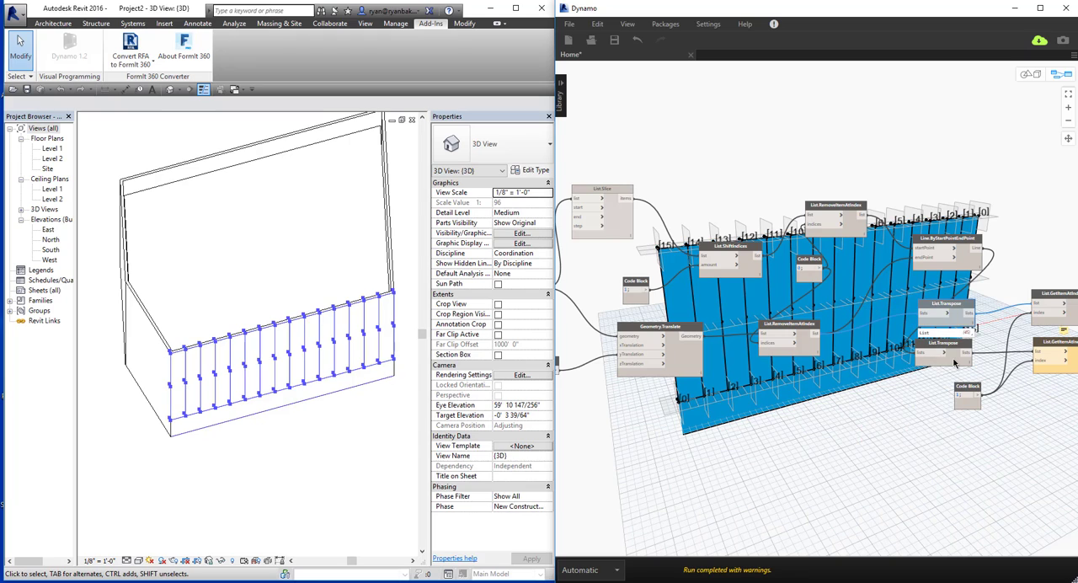
right_click(956, 356)
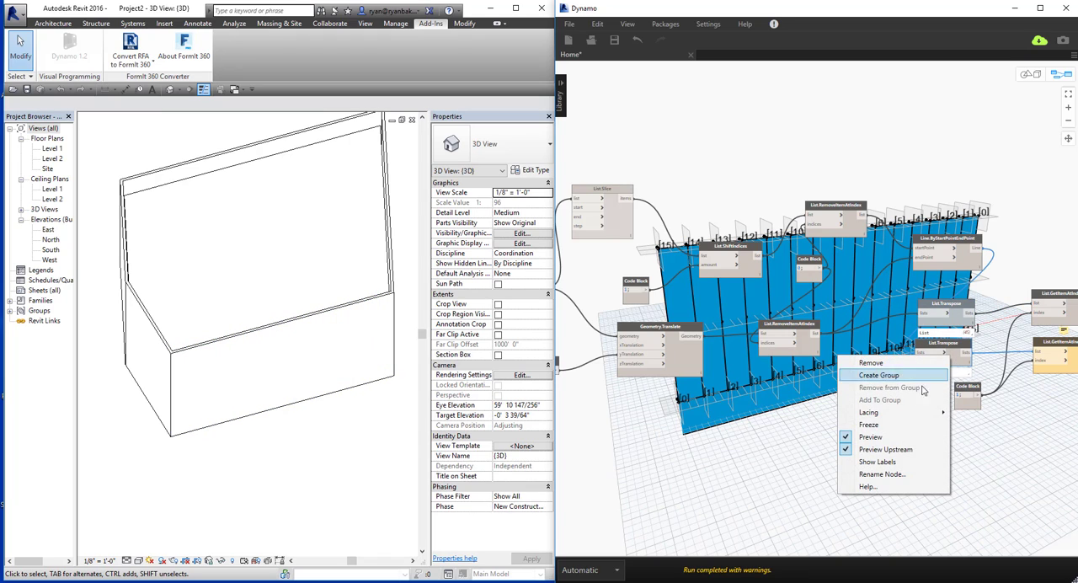
click(879, 439)
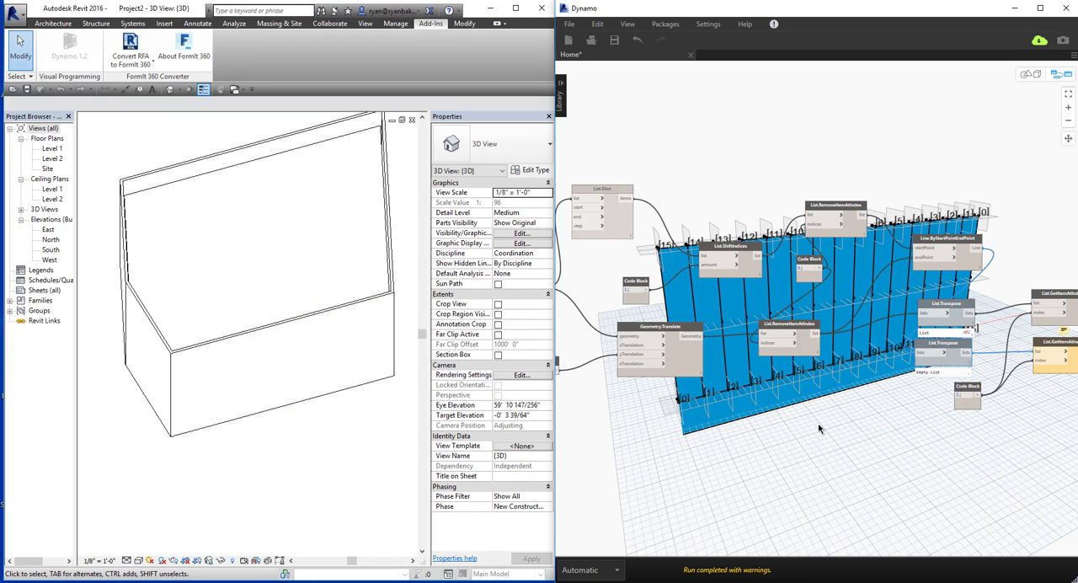
Turn off the geometry preview for Line.ByStartPointEndPoint, the lower List.RemoveItemAtIndex and Geometry.Translate.
middle_drag(904, 271, 982, 264)
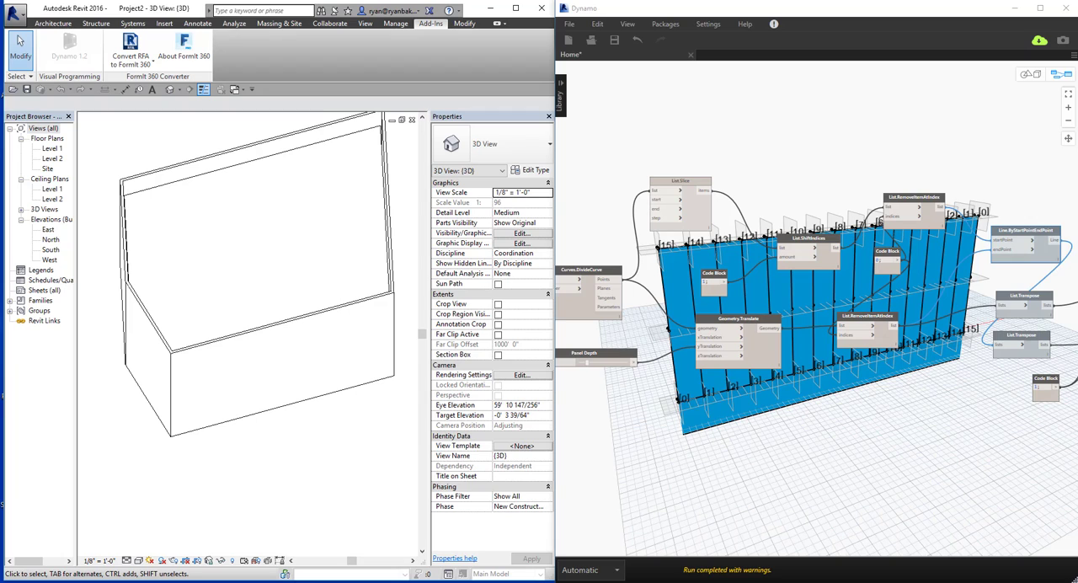
right_click(769, 340)
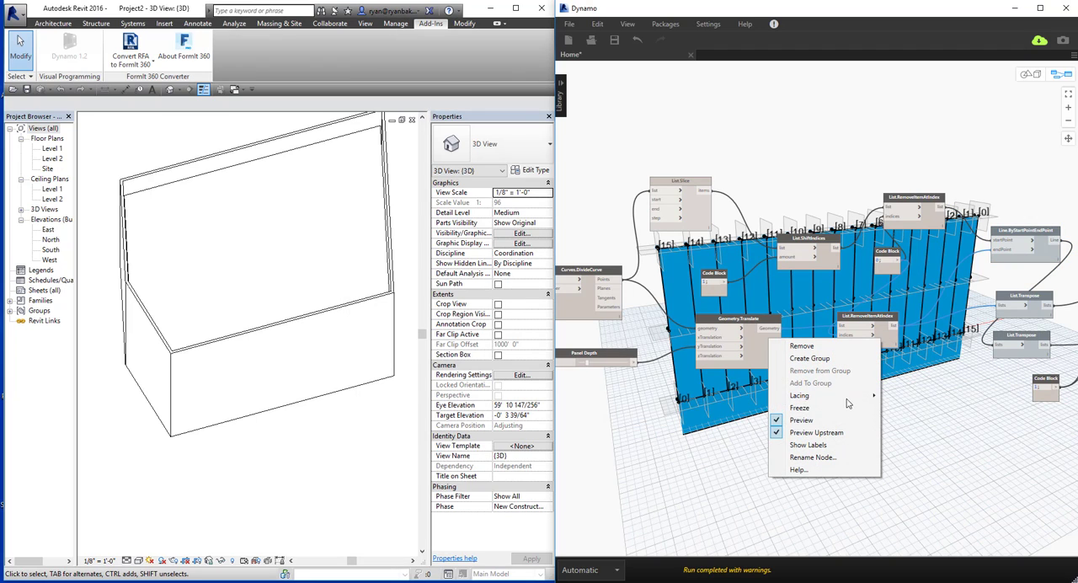
click(842, 420)
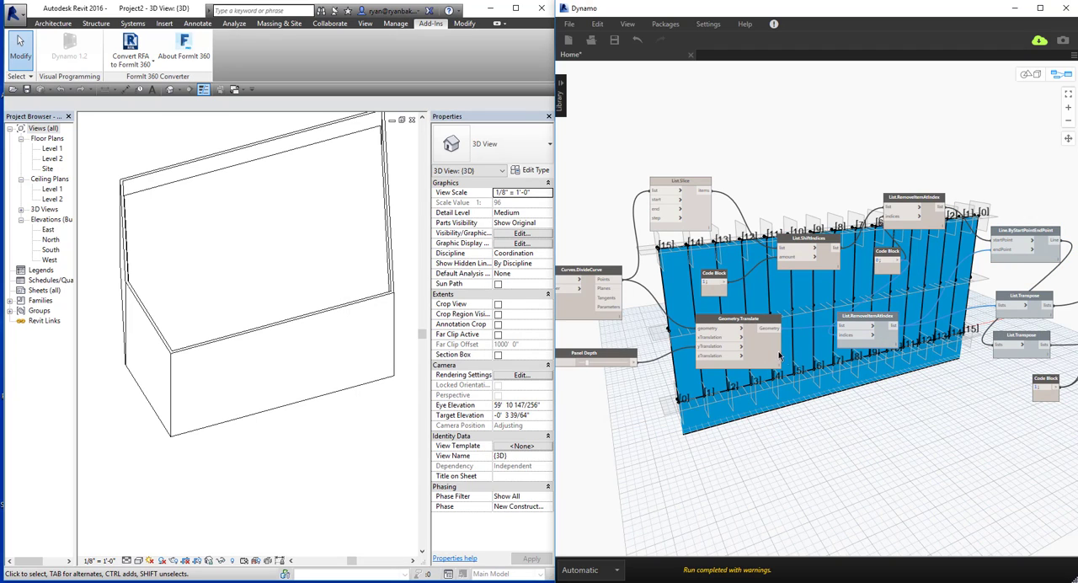
right_click(758, 349)
click(691, 433)
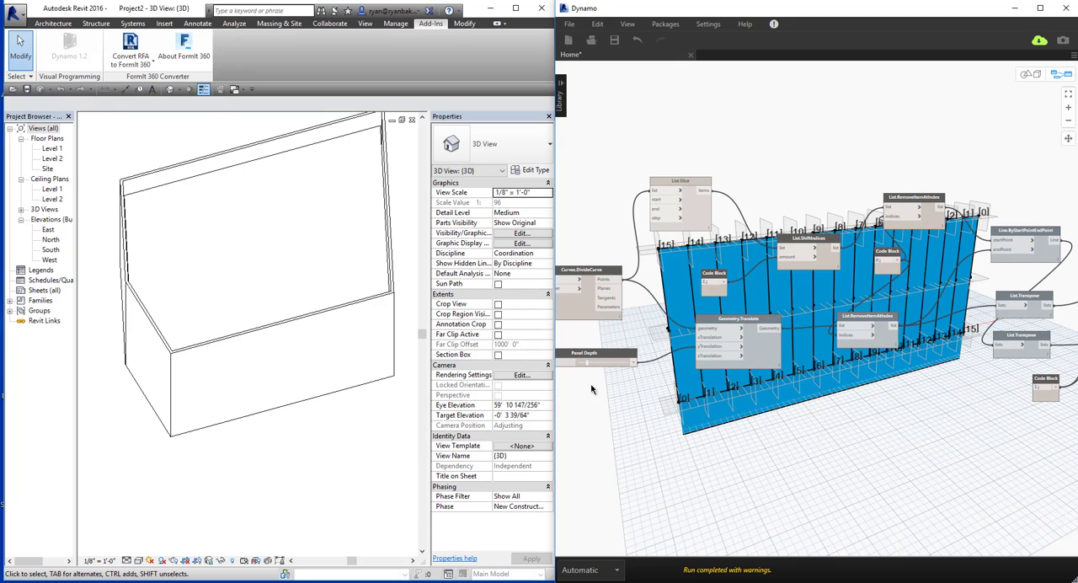
Adjust the Panel Depth slider and inspect the offset points against the wall in Dynamo's 3D preview and in Revit.
drag(595, 364, 602, 367)
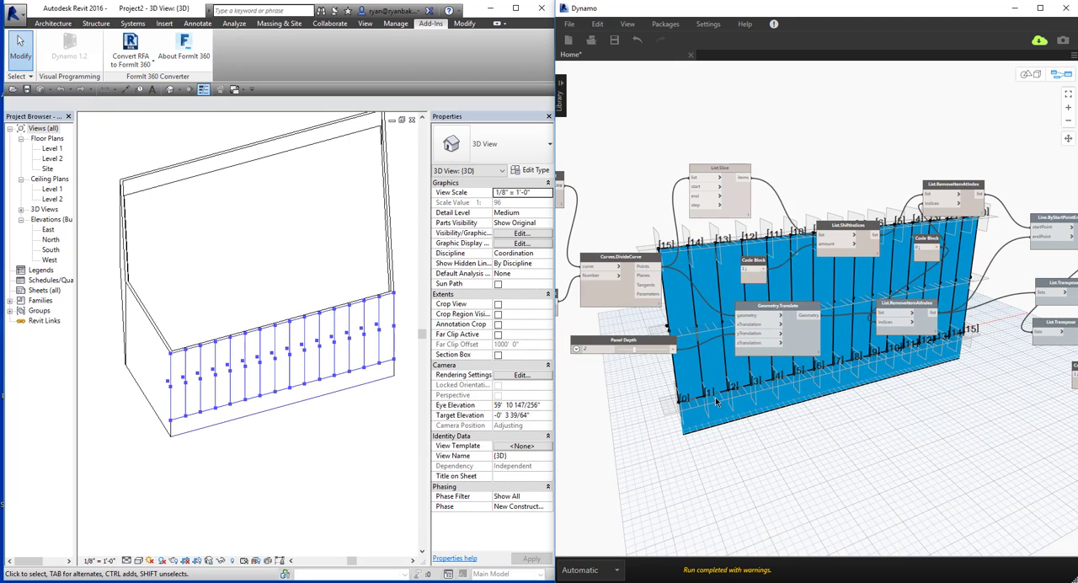
key(ctrl+b)
right_drag(771, 373, 725, 378)
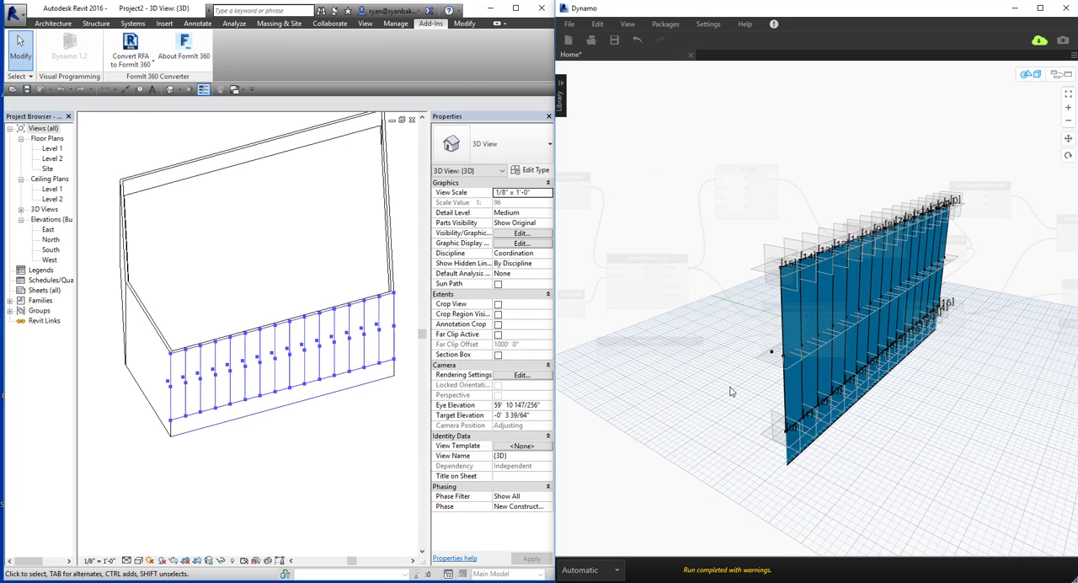
middle_drag(288, 404, 394, 376)
click(285, 411)
right_drag(823, 445, 760, 442)
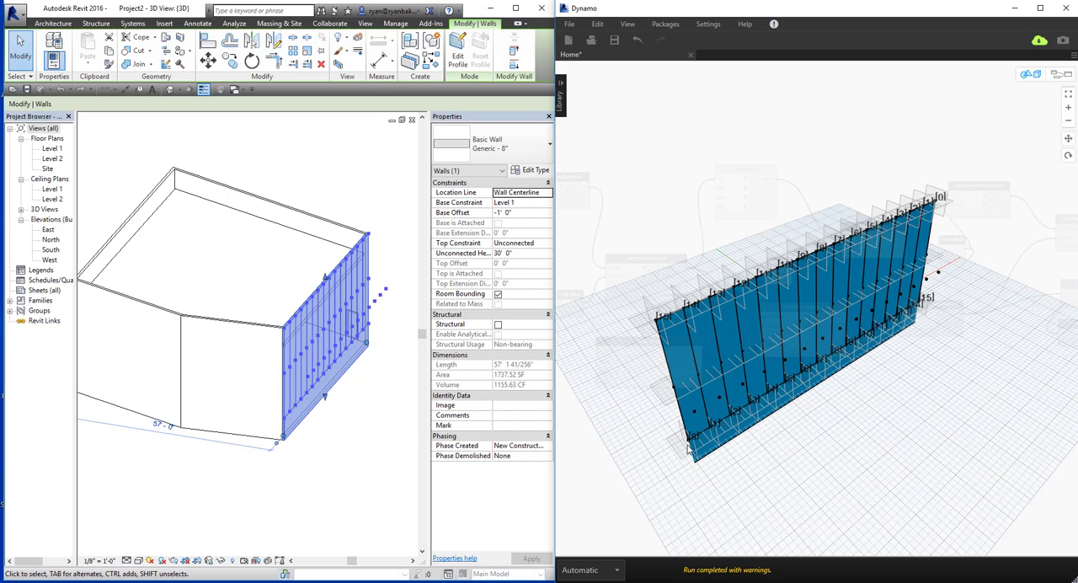
key(ctrl+b)
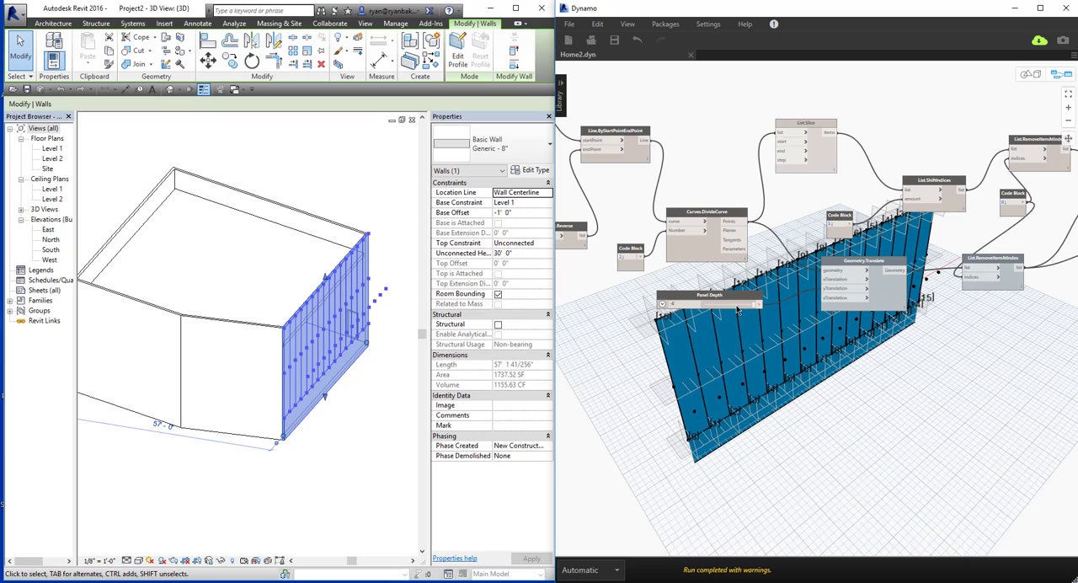
Switch the graph's execution mode to Manual and run the graph.
click(617, 570)
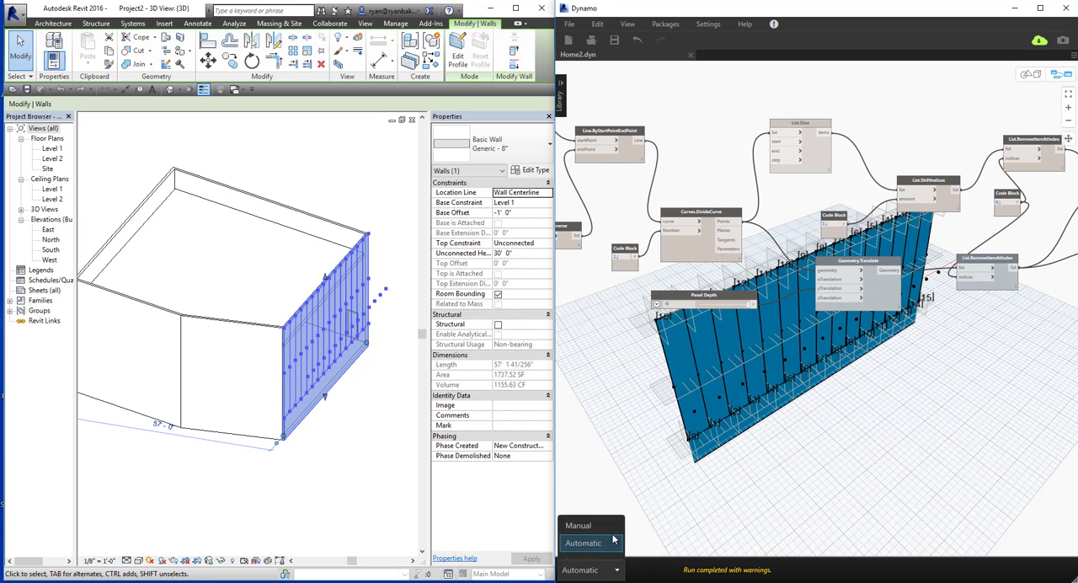
click(590, 512)
click(656, 571)
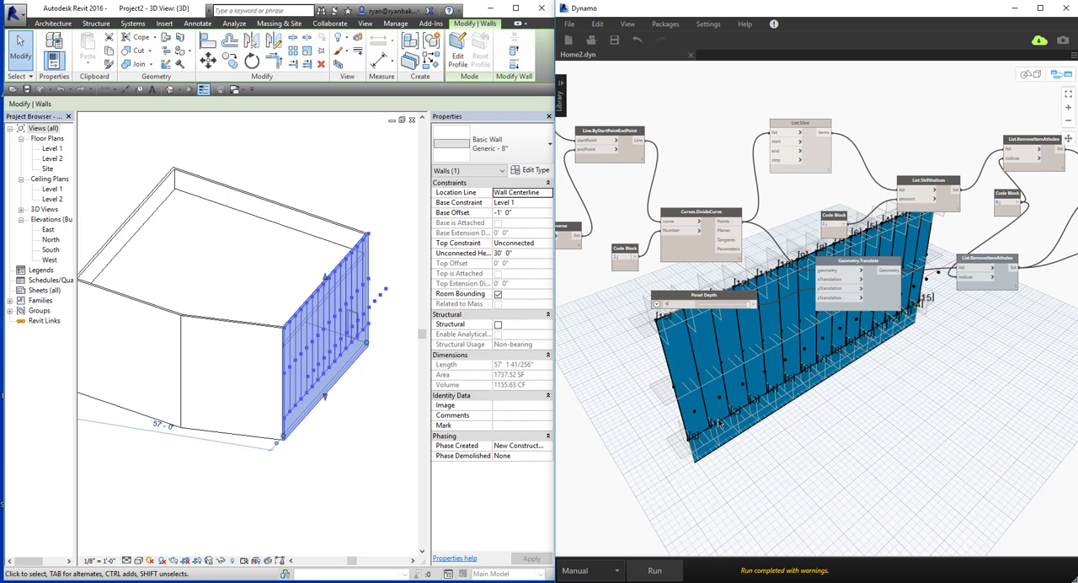
middle_drag(883, 437, 762, 439)
middle_drag(1057, 434, 853, 436)
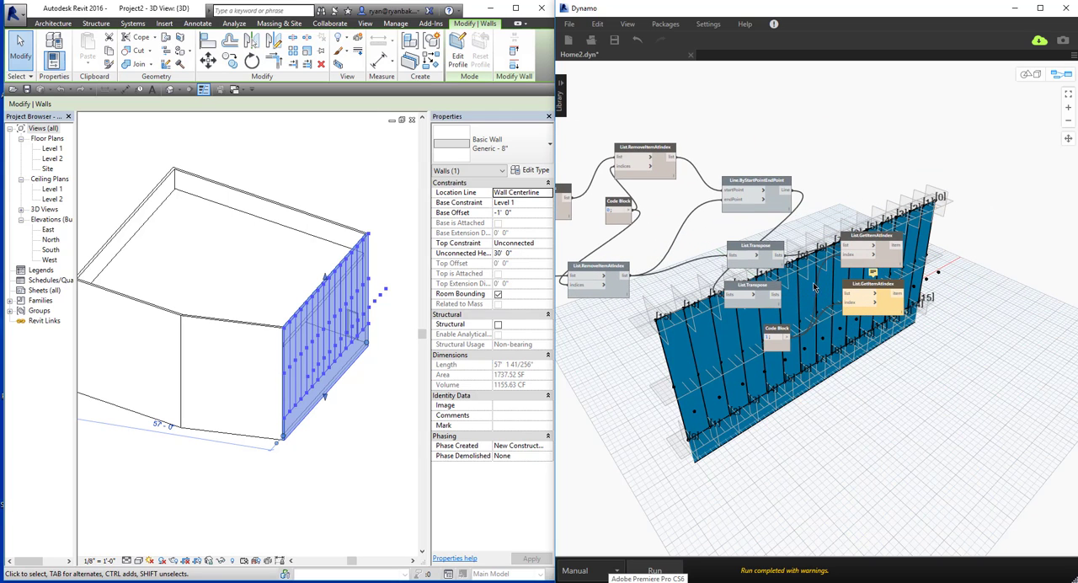
middle_drag(843, 395, 894, 389)
click(655, 570)
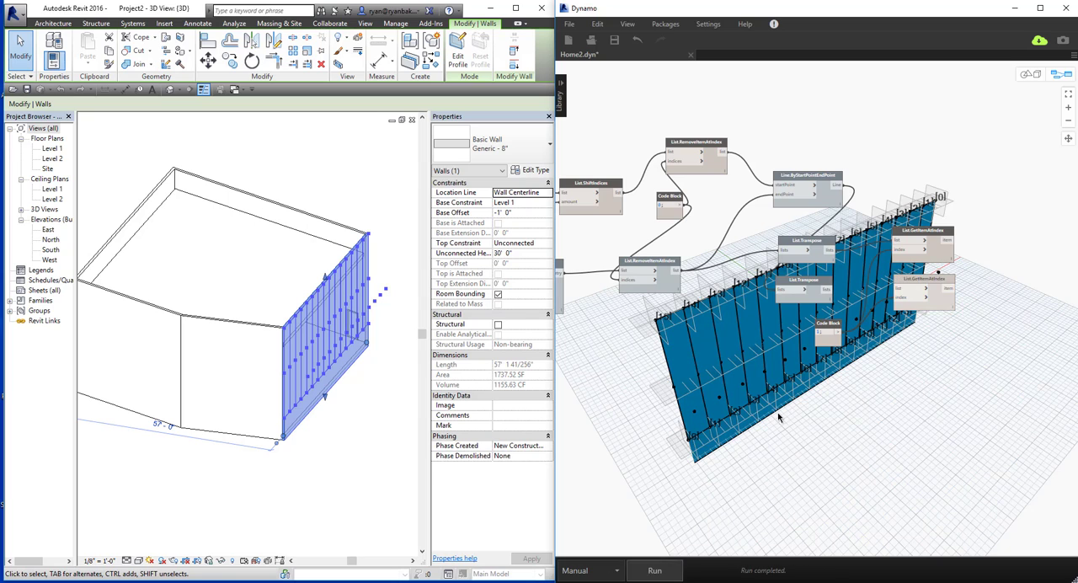
middle_drag(805, 391, 917, 396)
middle_drag(579, 349, 789, 325)
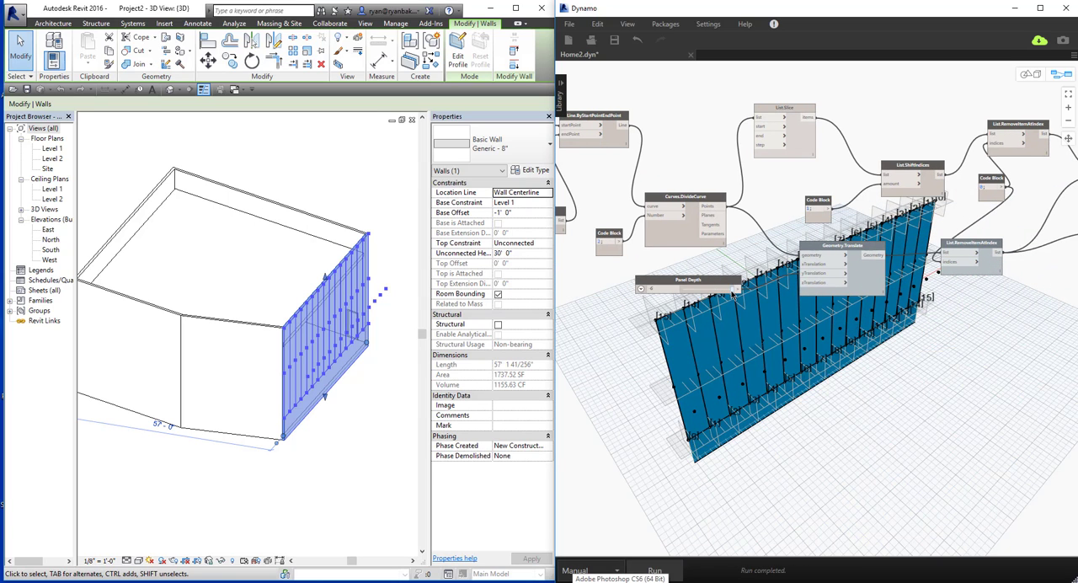
right_click(574, 338)
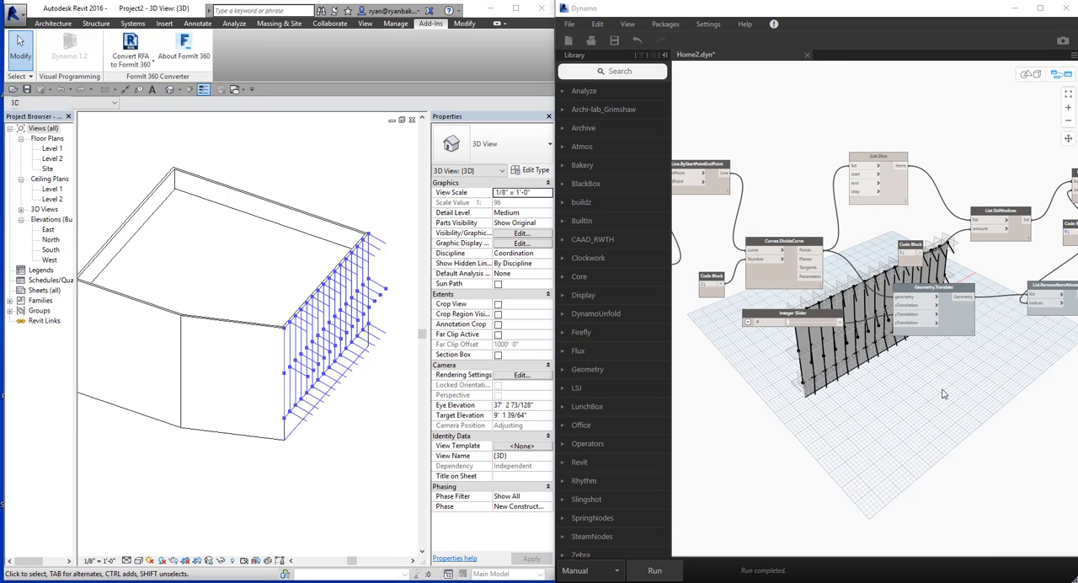
Connect the three code block outputs to the start, end and step inputs of the List.Slice after Curves.DivideCurve.
middle_drag(826, 326, 846, 327)
middle_drag(794, 265, 850, 270)
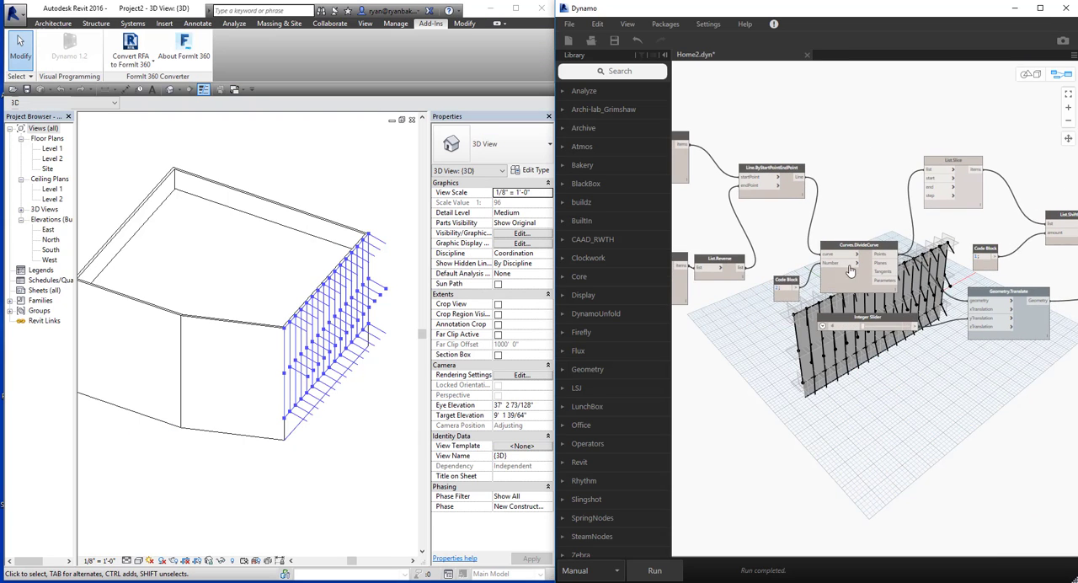
middle_drag(735, 217, 847, 226)
click(703, 219)
click(1040, 186)
click(702, 224)
click(1039, 195)
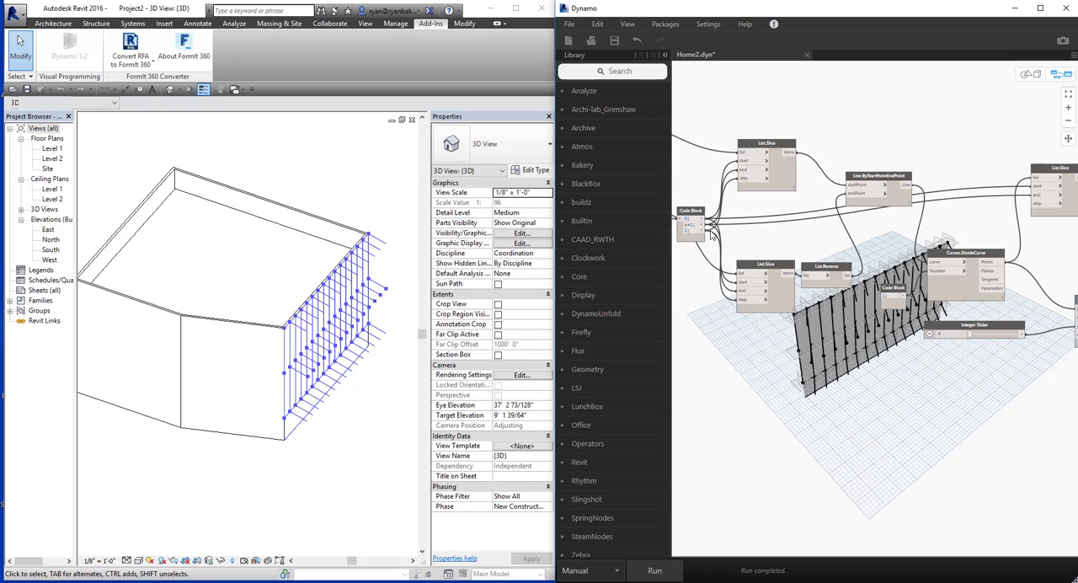
click(704, 230)
click(1040, 203)
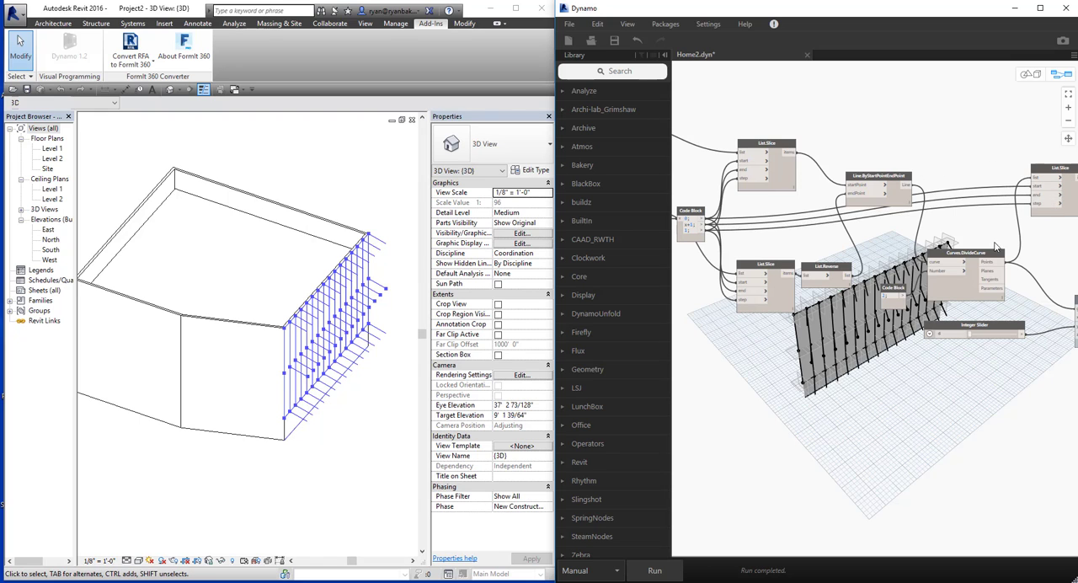
Adjust the Integer Slider feeding Geometry.Translate and run the graph.
middle_drag(995, 242, 807, 248)
middle_drag(961, 310, 823, 302)
middle_drag(795, 351, 900, 328)
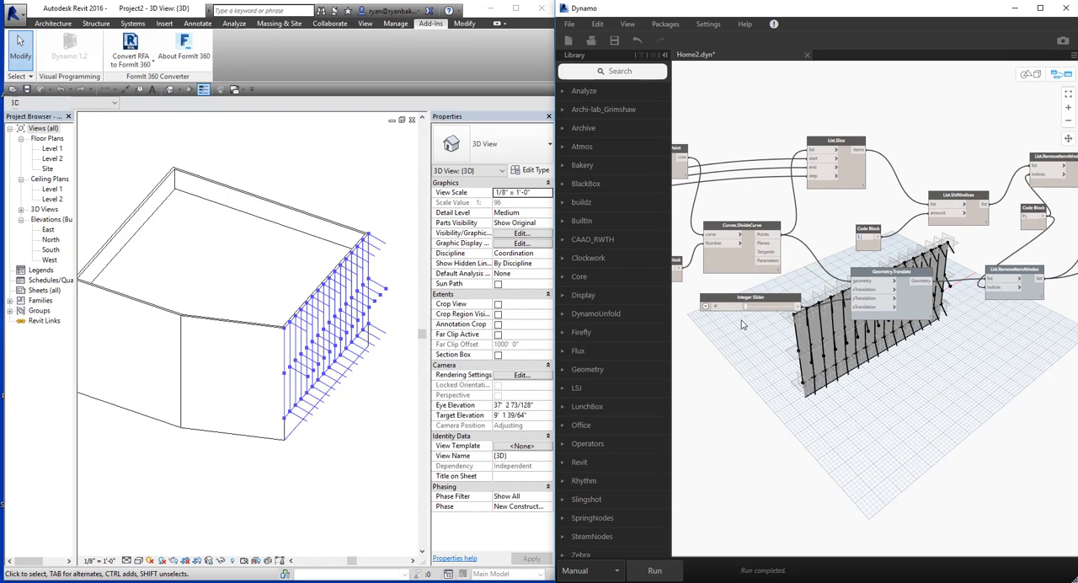
click(656, 573)
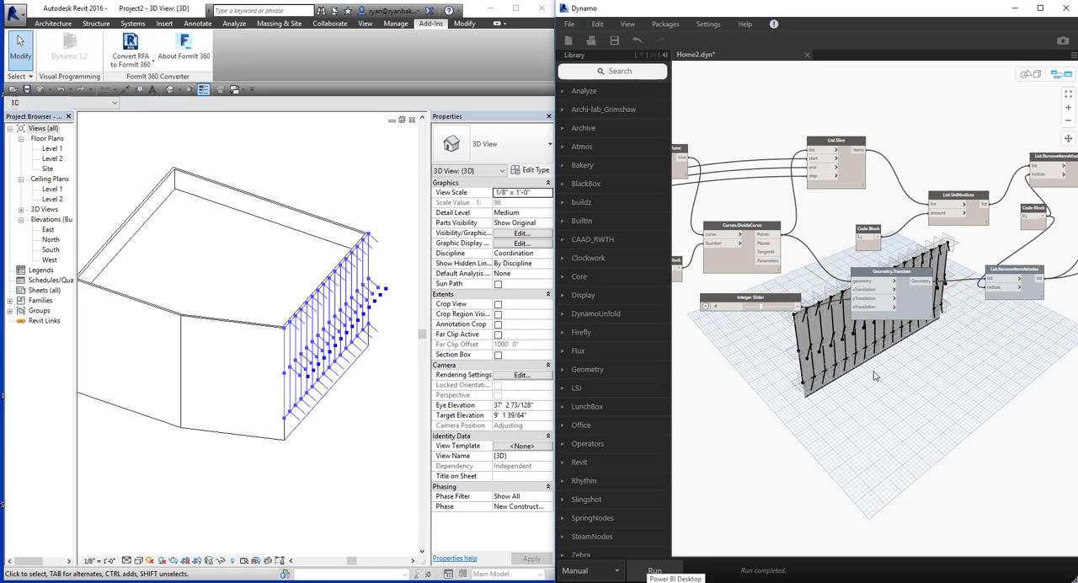
Examine the division points and diagonal connecting lines on the wall from several angles in the 3D preview.
middle_drag(876, 376, 869, 385)
key(ctrl+b)
right_drag(868, 385, 827, 323)
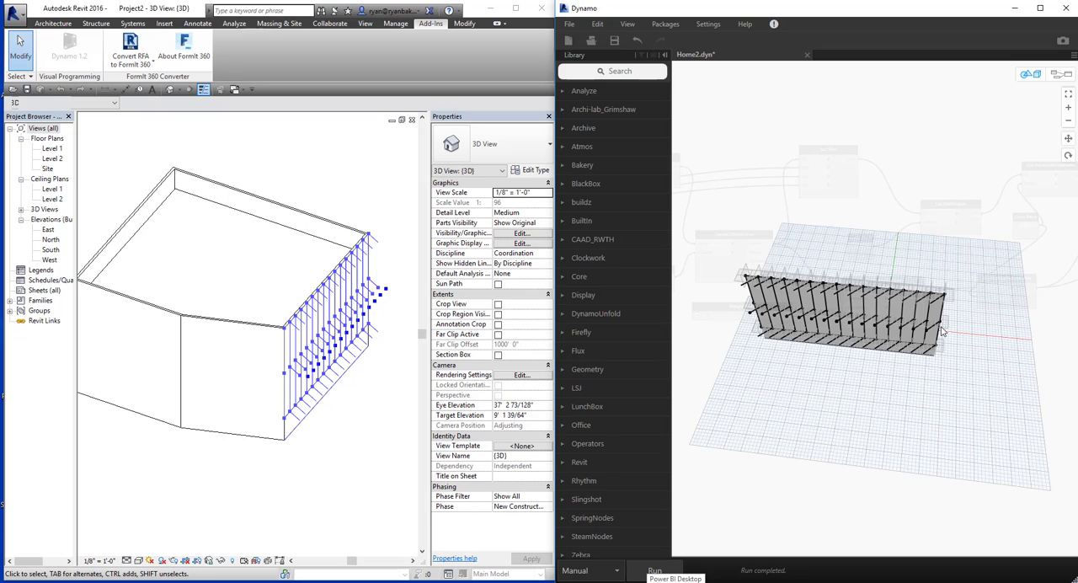
middle_drag(821, 365, 874, 355)
right_drag(814, 325, 849, 318)
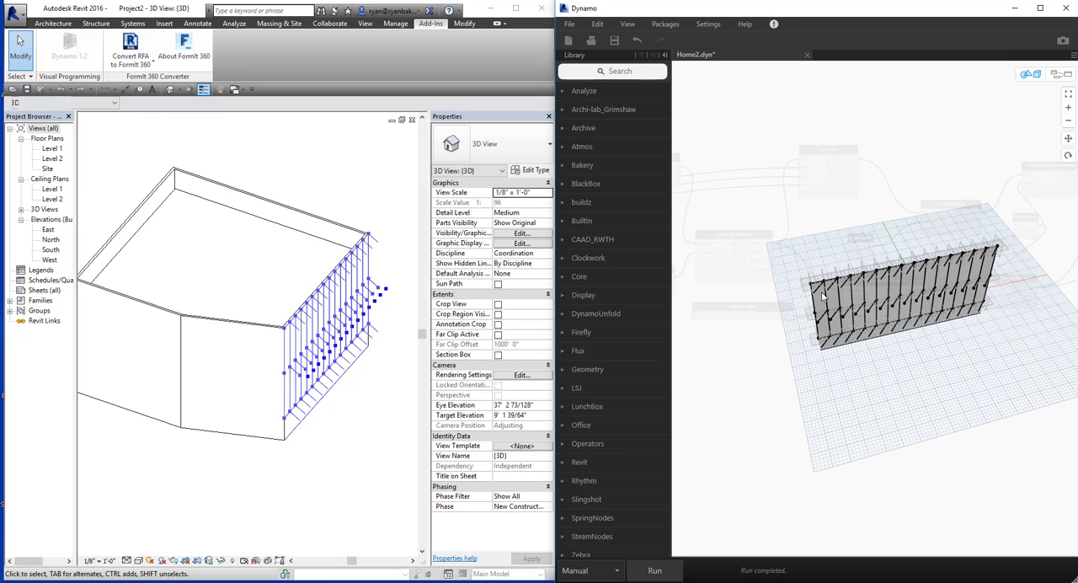
key(ctrl+b)
key(ctrl+b)
right_drag(816, 290, 872, 311)
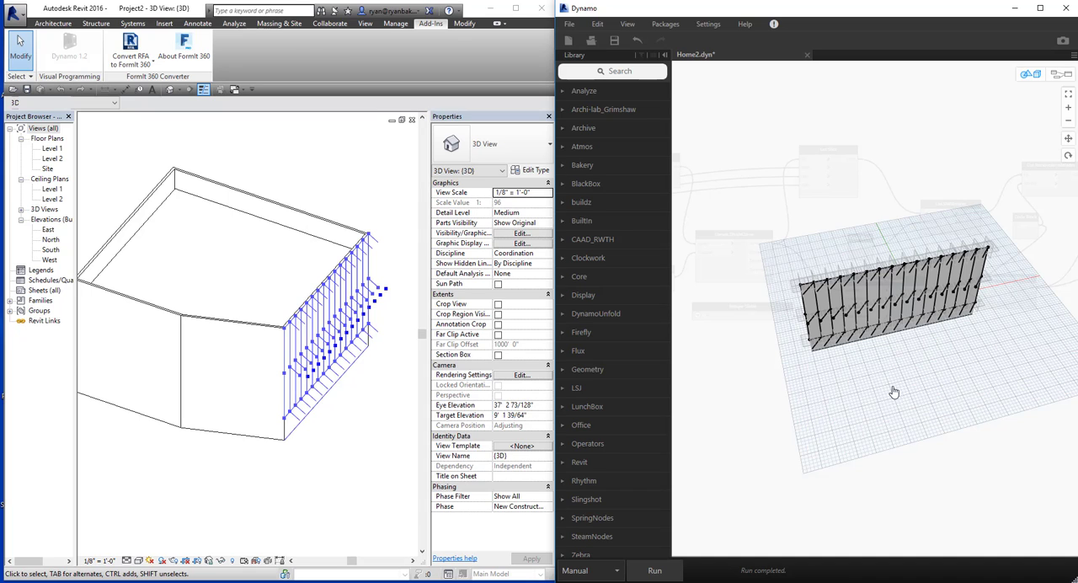
right_drag(891, 391, 924, 379)
right_drag(868, 397, 870, 282)
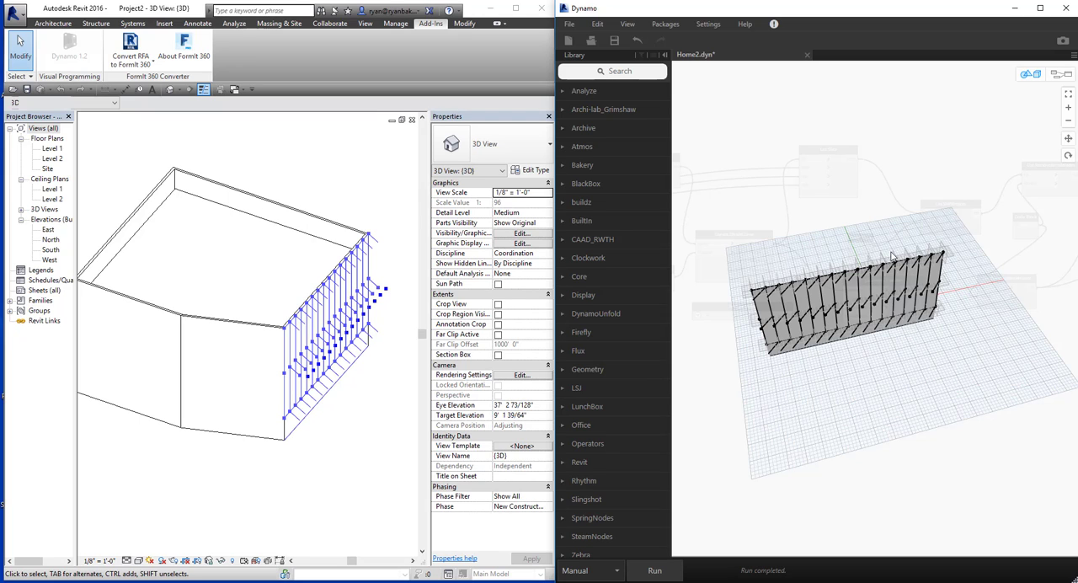
middle_drag(931, 360, 828, 388)
Return to the node graph and turn off the geometry preview for Line.ByStartPointEndPoint.
key(ctrl+b)
middle_drag(878, 357, 759, 403)
middle_drag(852, 411, 691, 393)
middle_drag(850, 409, 781, 394)
middle_drag(861, 403, 917, 386)
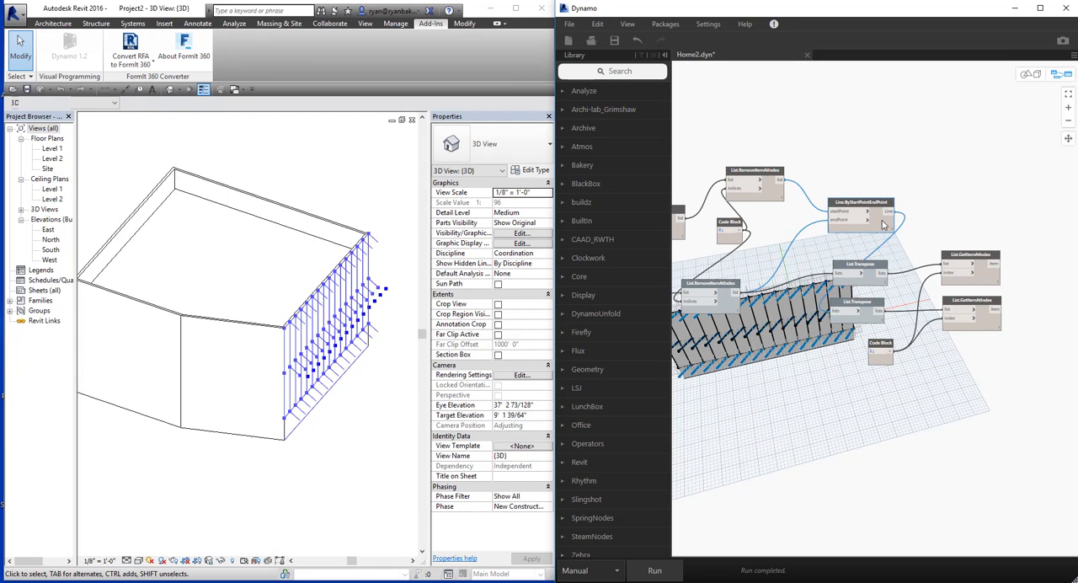
right_click(885, 224)
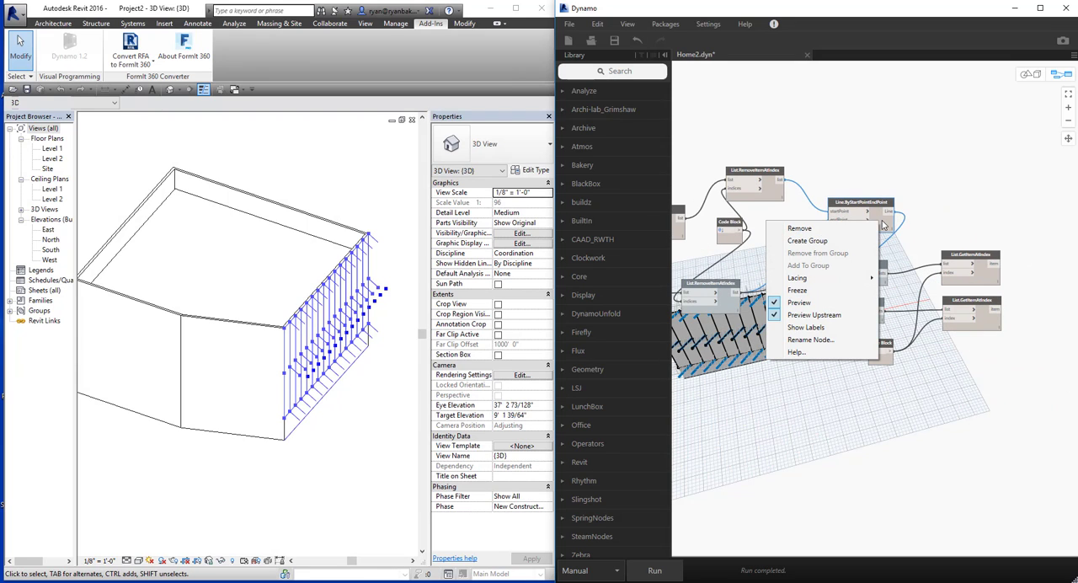
click(814, 314)
middle_drag(769, 401, 835, 390)
middle_drag(800, 299, 895, 313)
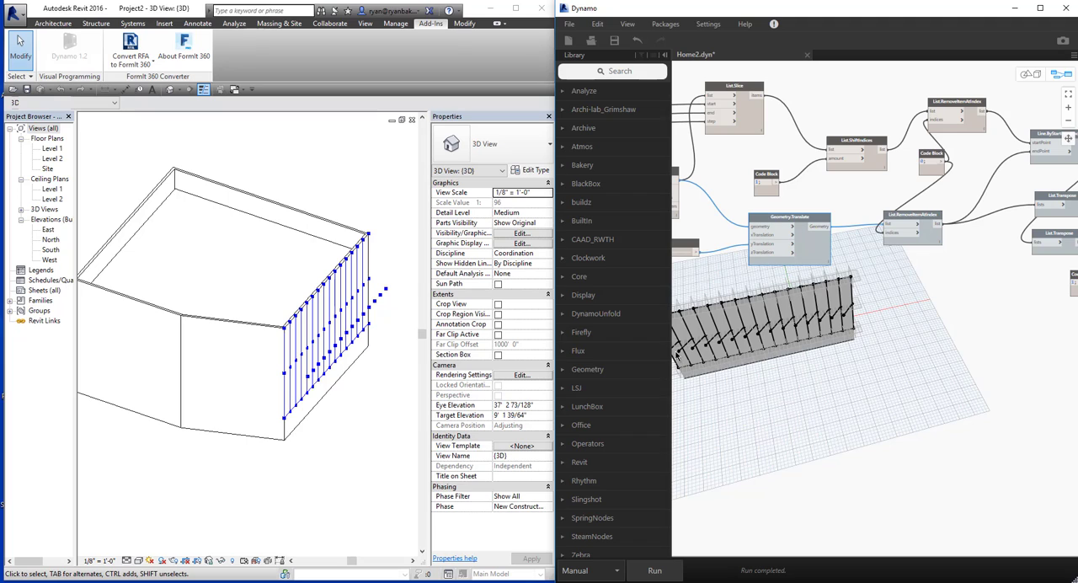
middle_drag(953, 363, 823, 398)
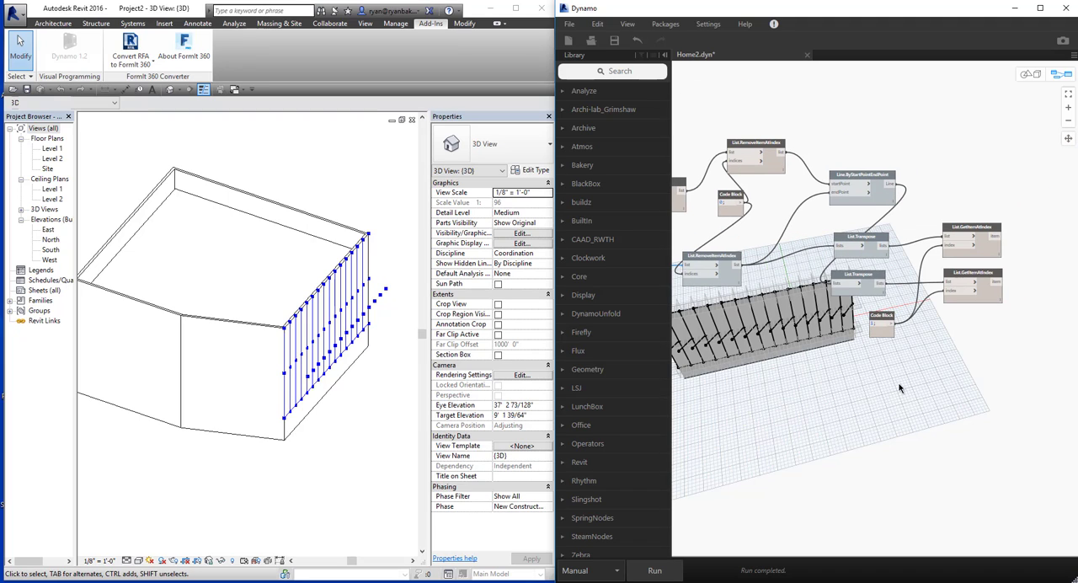
middle_drag(735, 439, 852, 431)
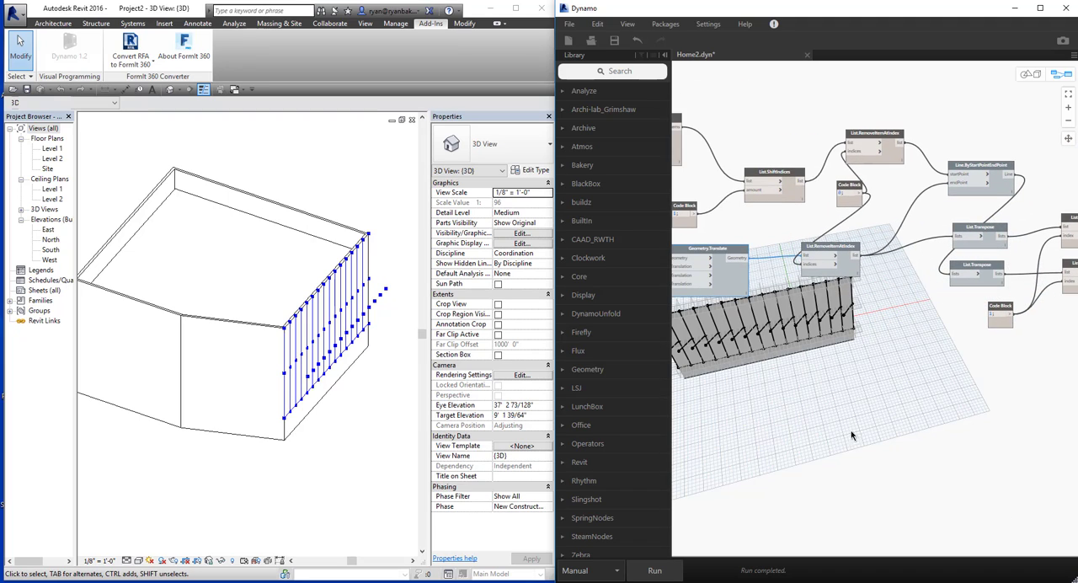
middle_drag(780, 399, 841, 399)
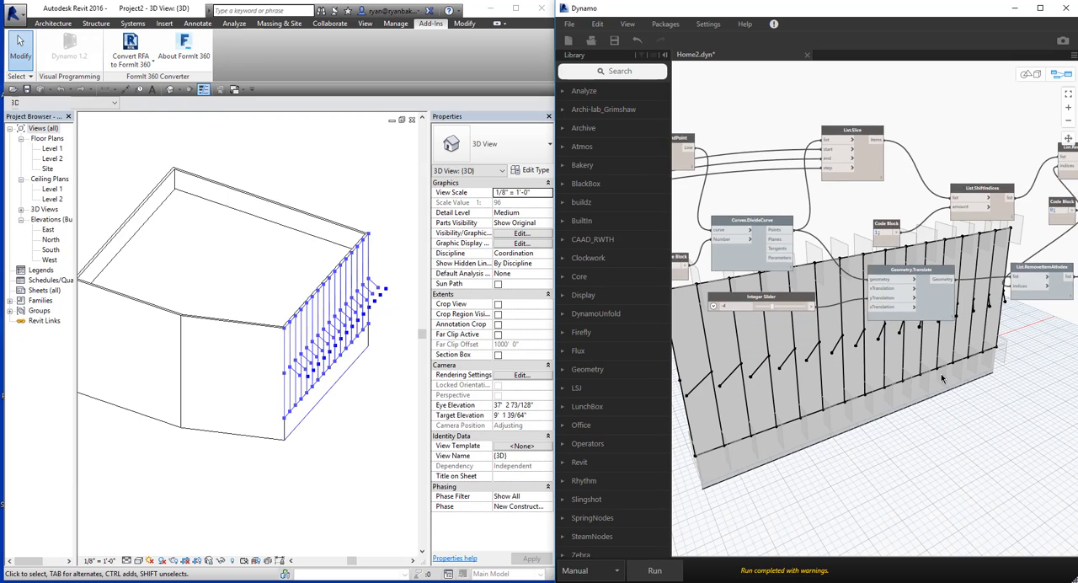
Add a Code Block containing 1 and a List.ShiftIndices node in the free space below the graph.
scroll(850, 410, down, 4)
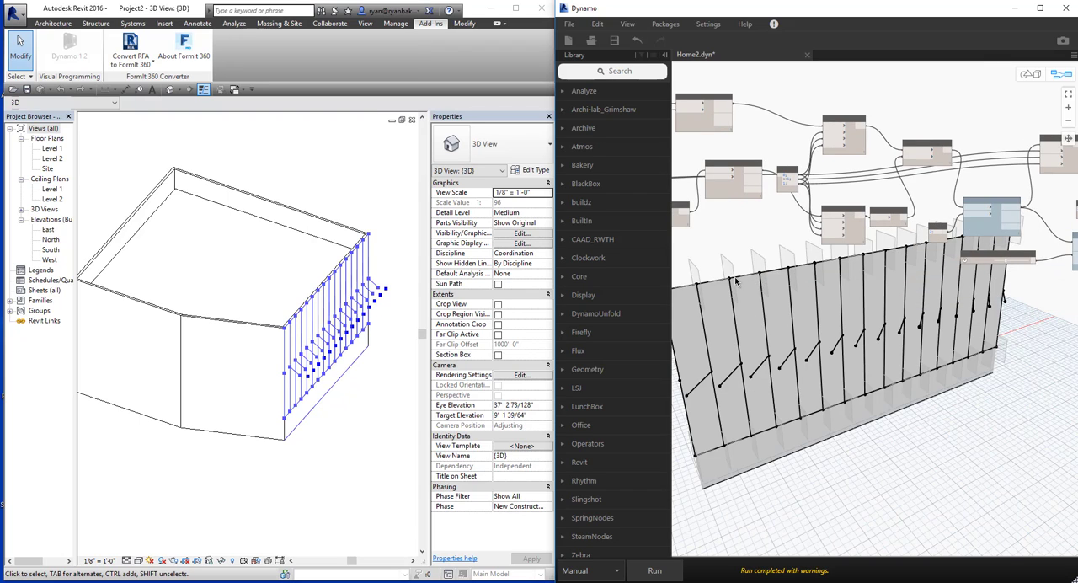
scroll(876, 459, up, 3)
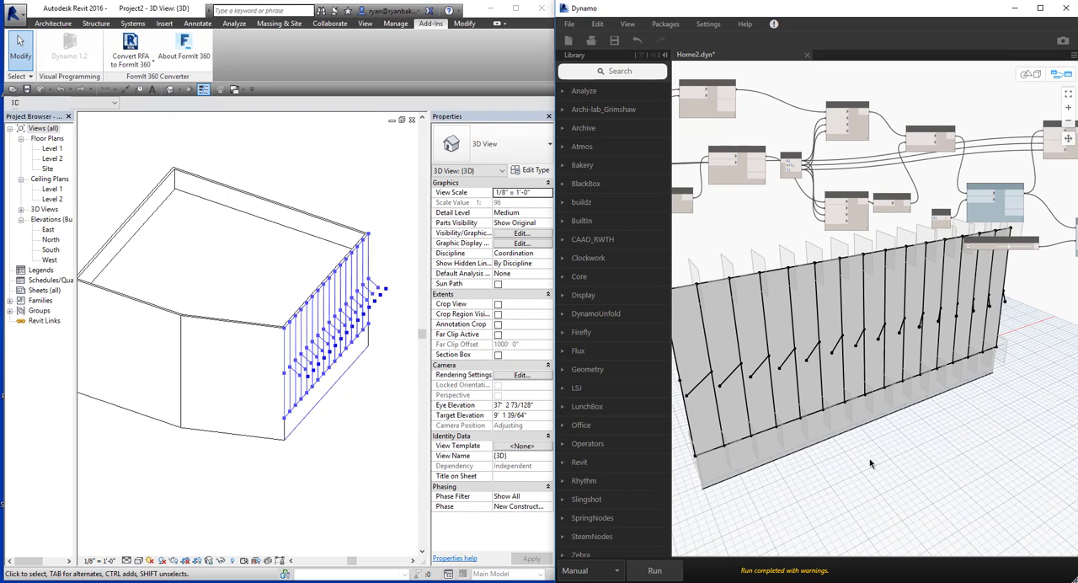
double_click(853, 408)
text(1)
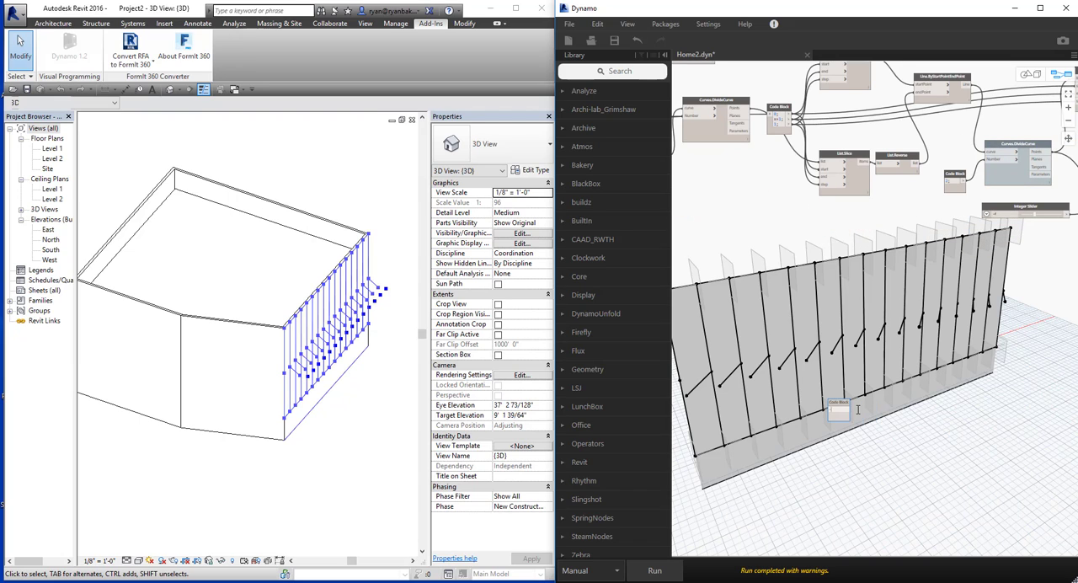
click(877, 486)
right_click(891, 372)
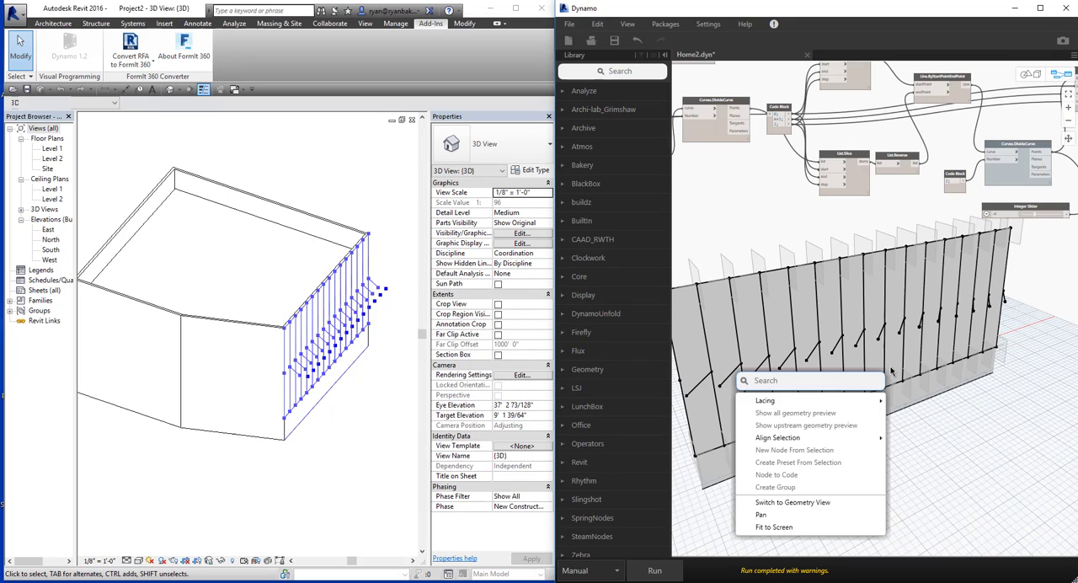
text(list s)
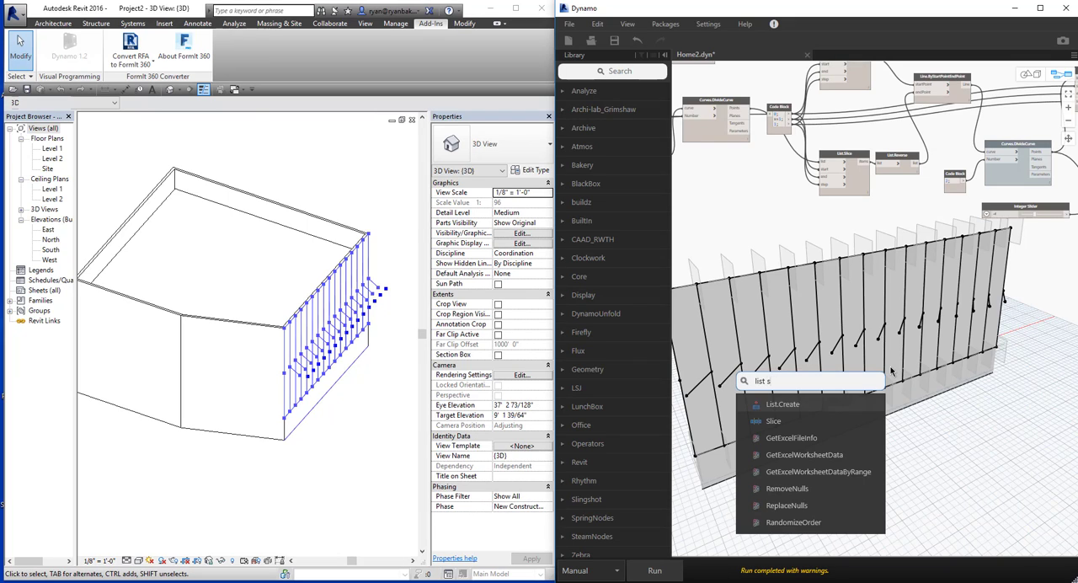
text(hift)
key(Return)
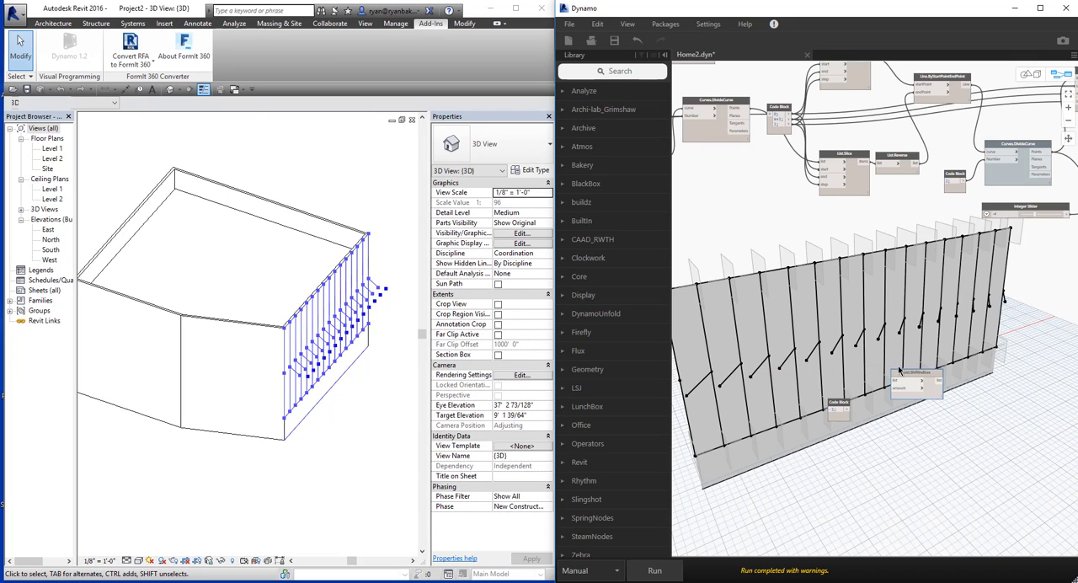
Add a List.Create node with three item inputs and place it near the new List.ShiftIndices node.
right_click(917, 344)
text(list)
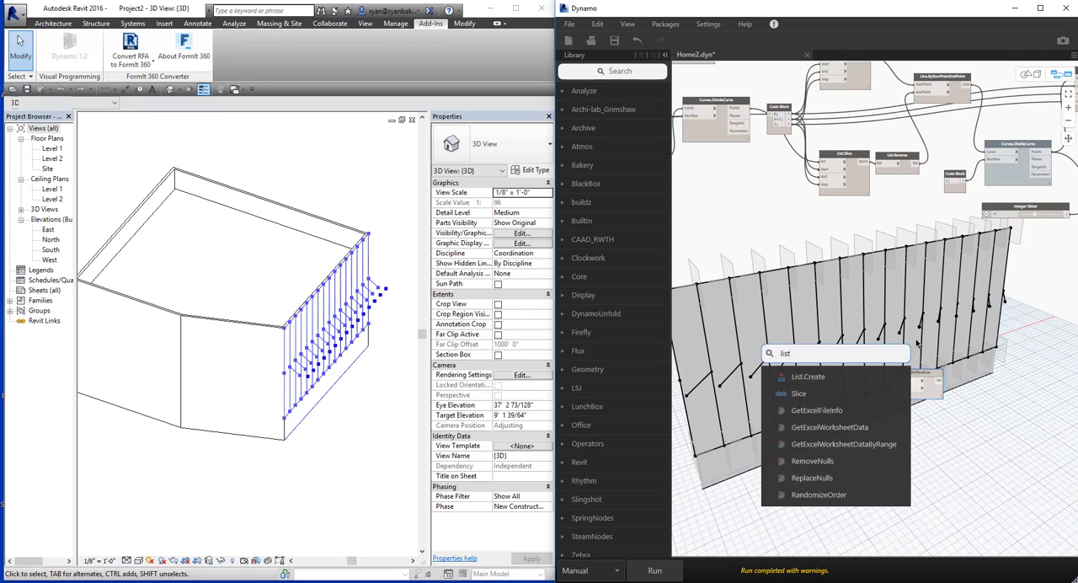
key(Return)
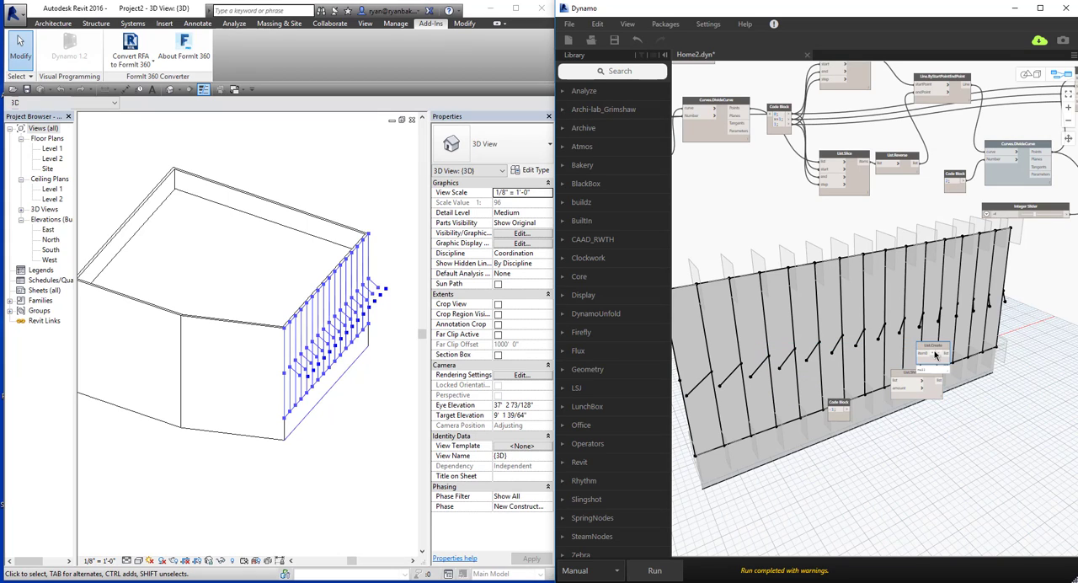
click(933, 353)
click(933, 353)
drag(936, 346, 965, 341)
Add a List.Transpose node and line it up after List.ShiftIndices and List.Create.
right_click(954, 462)
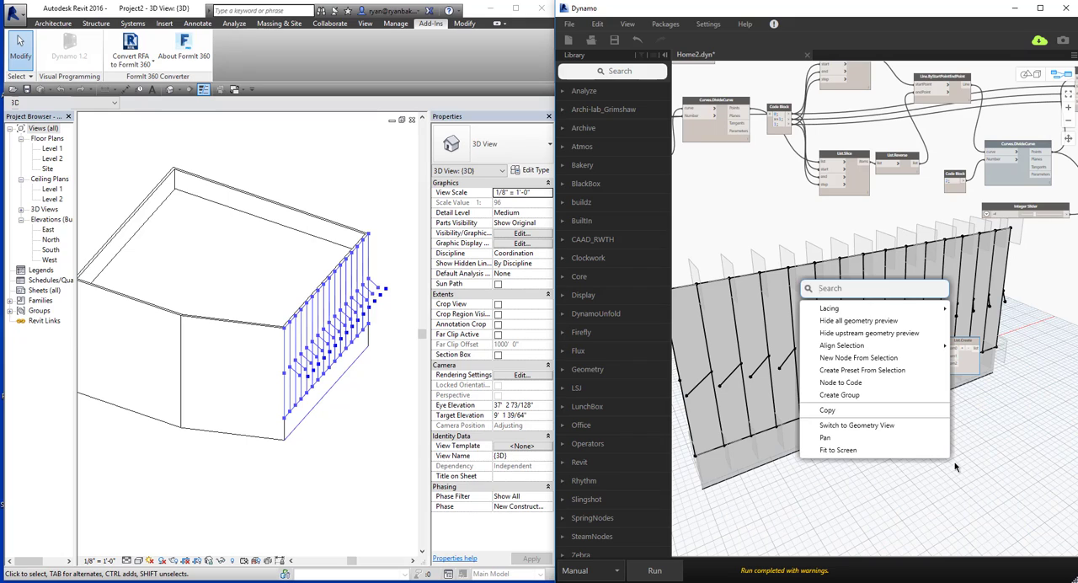
text(list.trans)
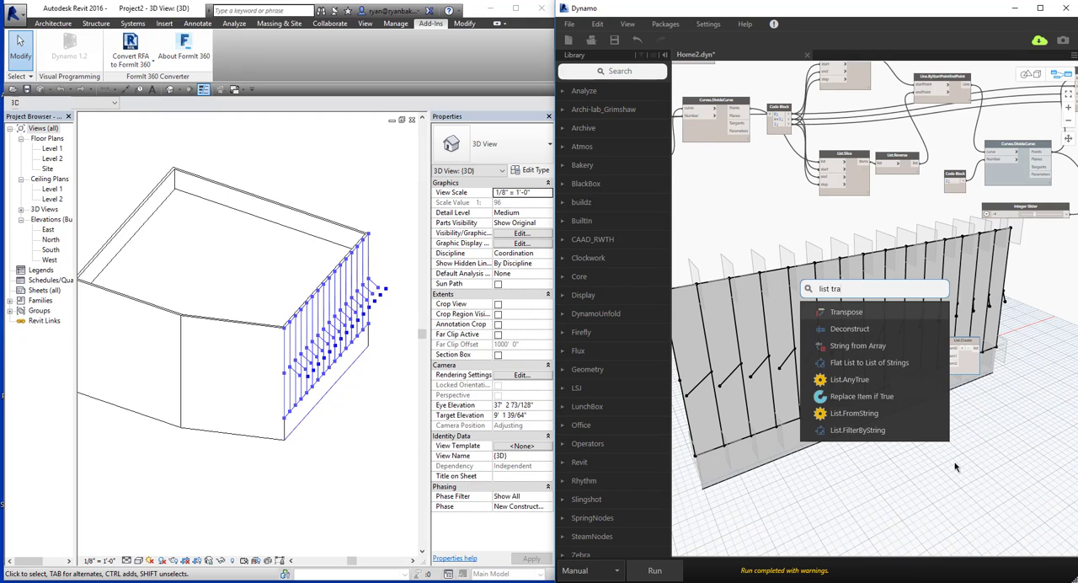
key(Return)
drag(967, 470, 1020, 396)
drag(972, 368, 980, 429)
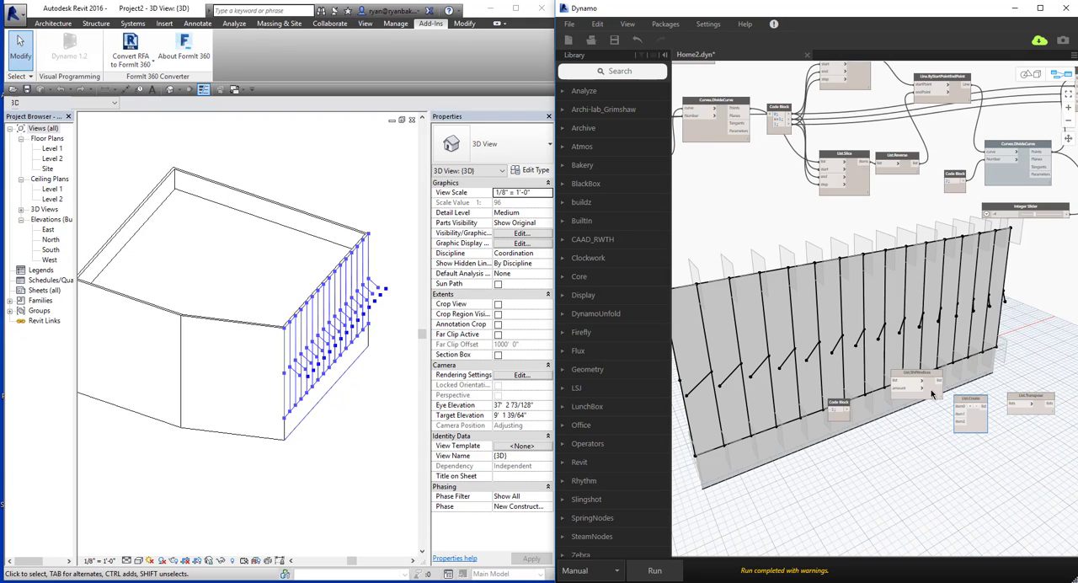
drag(931, 390, 908, 407)
middle_drag(960, 467, 893, 468)
Add a Surface.ByPerimeterPoints node at the end of the new row and wire the row's nodes together in sequence.
right_click(982, 468)
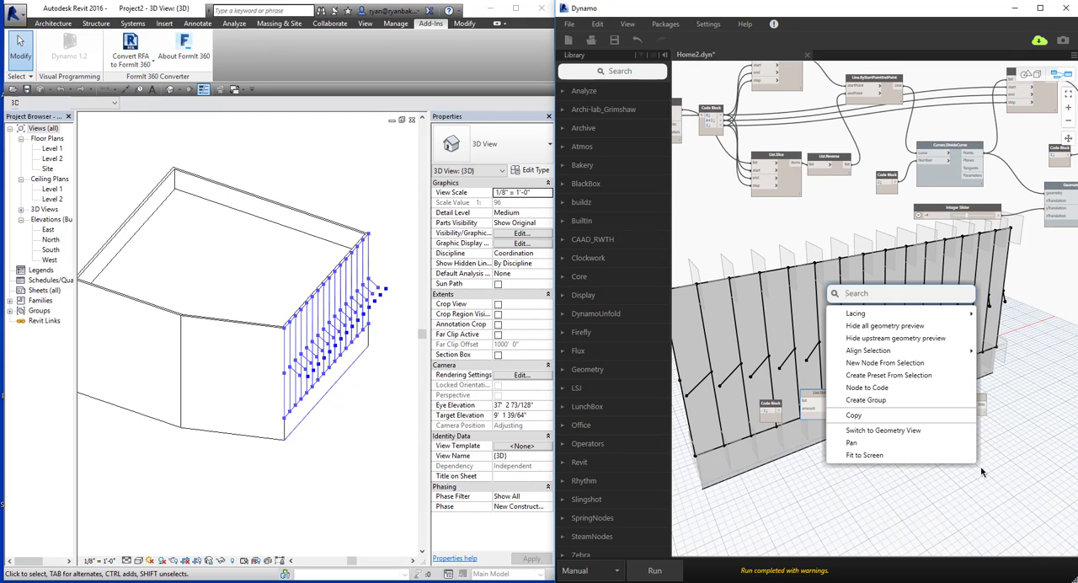
text(perim)
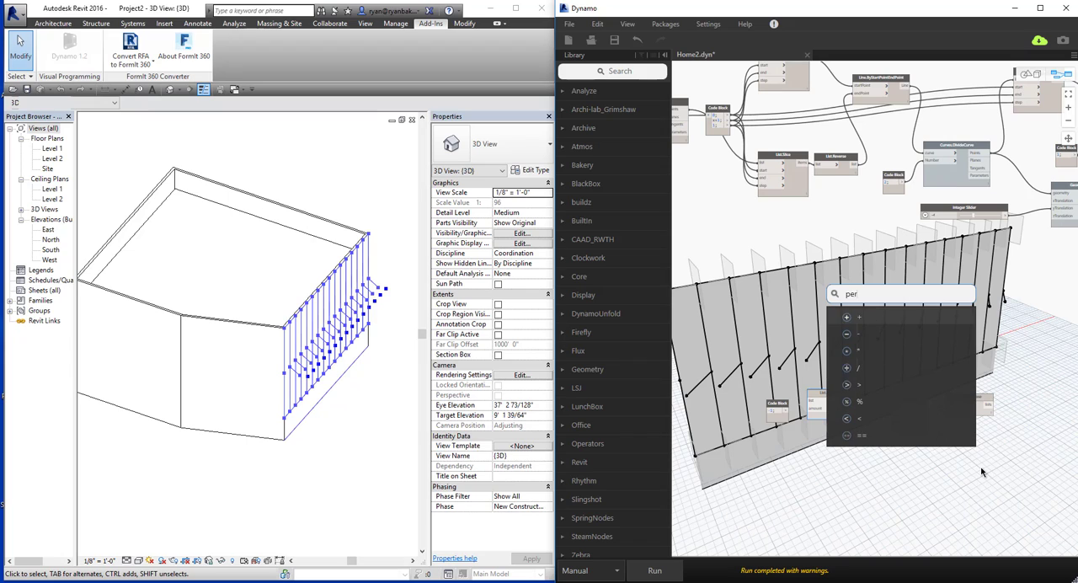
key(Down)
key(Down)
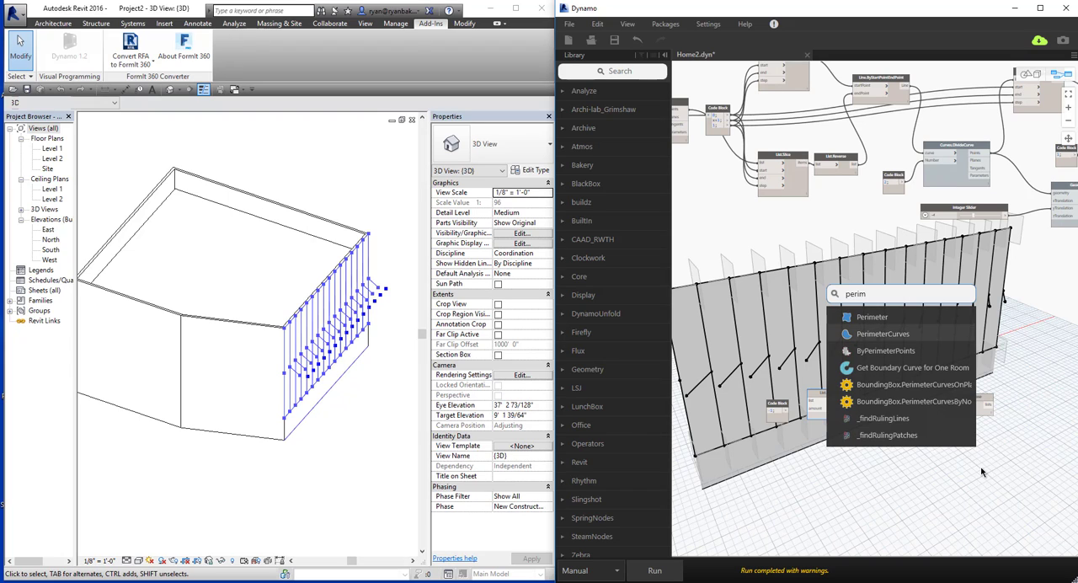
key(Return)
drag(993, 474, 1021, 407)
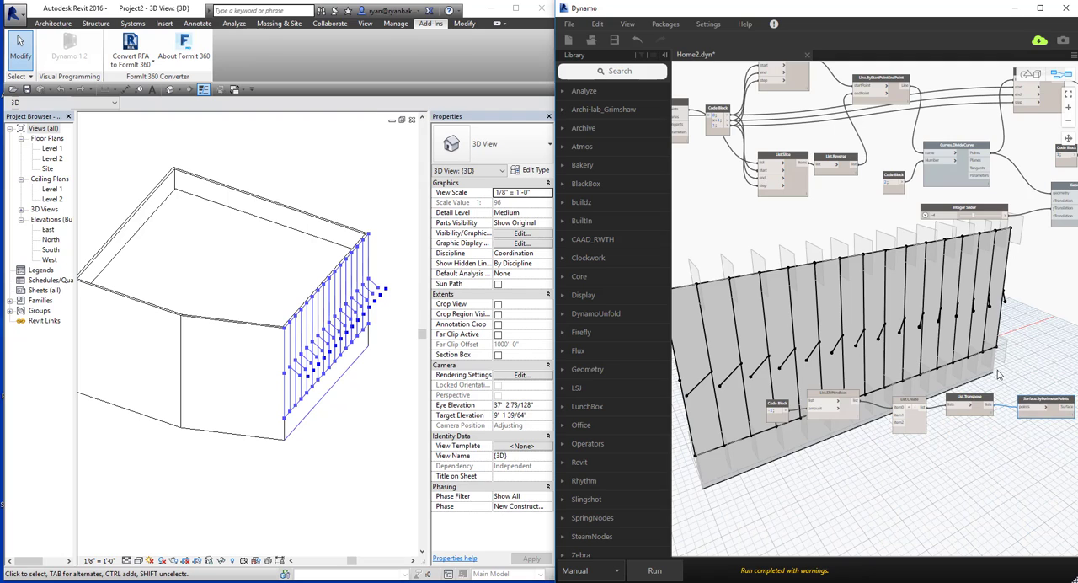
Connect the extracted points from the List.GetItemAtIndex node to an item input of List.Create.
middle_drag(999, 374, 906, 371)
middle_drag(966, 335, 891, 351)
middle_drag(1036, 251, 789, 273)
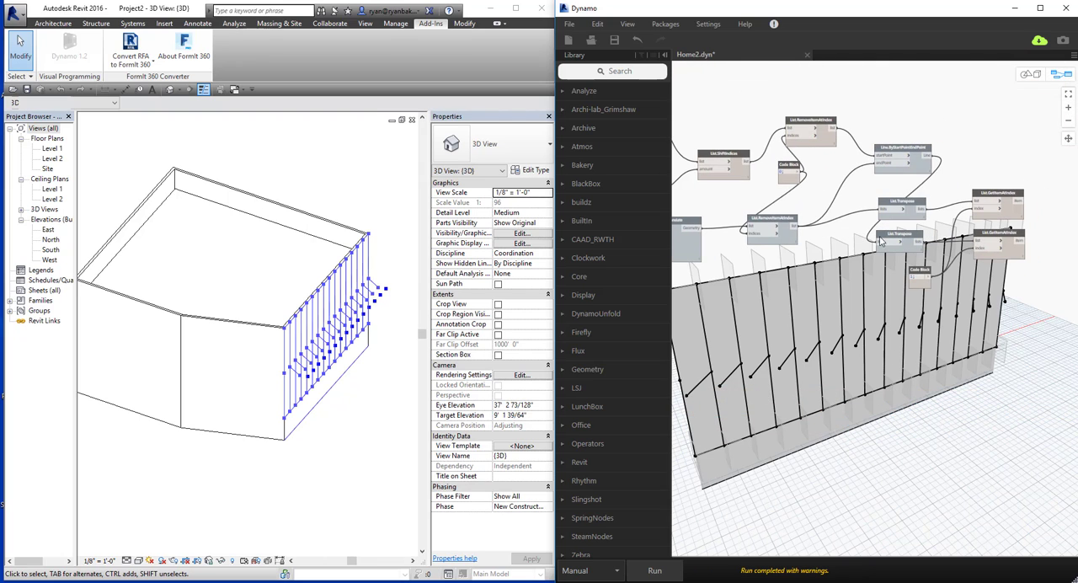
middle_drag(744, 369, 988, 279)
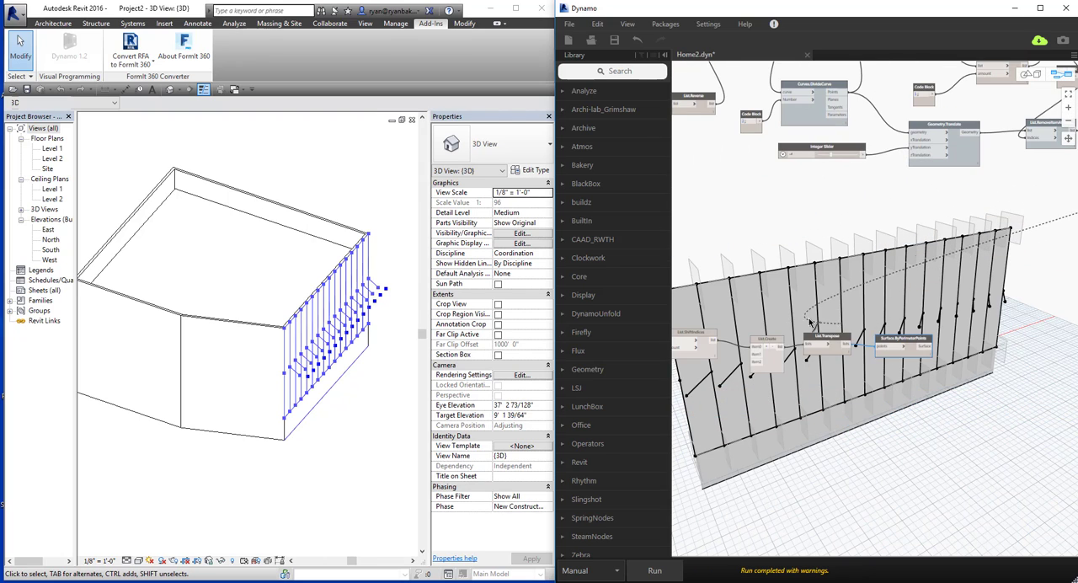
middle_drag(730, 358, 872, 304)
click(870, 309)
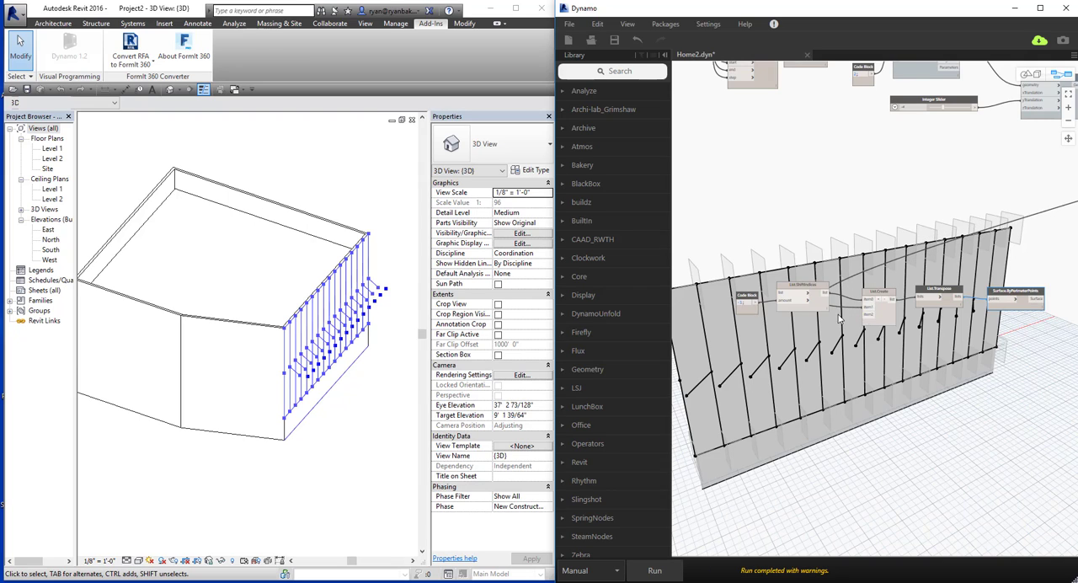
Try connecting the List.Reverse output to the item2 input of List.Create.
middle_drag(751, 119, 871, 200)
middle_drag(705, 154, 810, 169)
middle_drag(1022, 324, 858, 347)
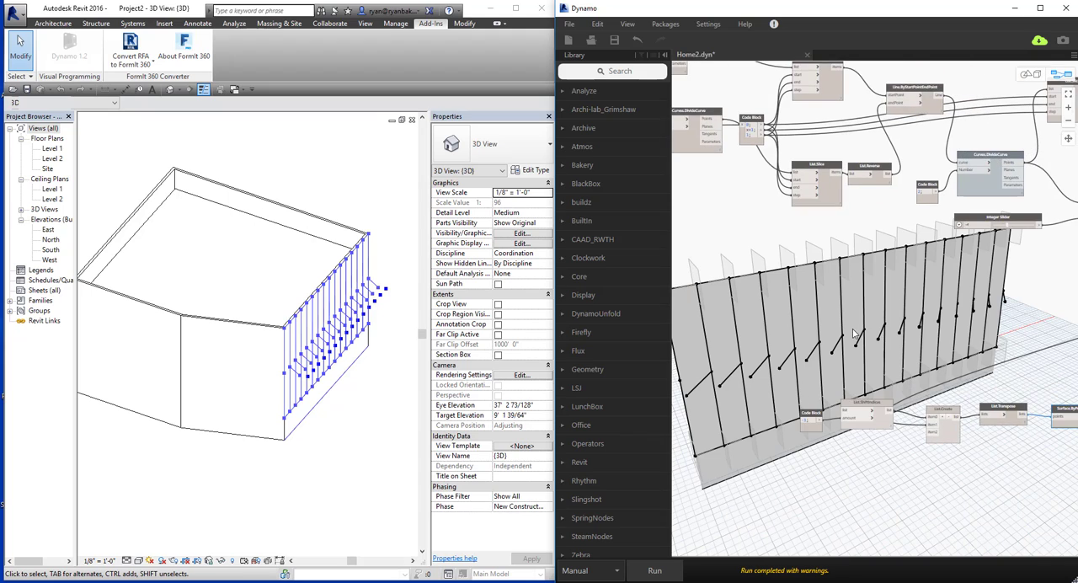
middle_drag(870, 174, 809, 167)
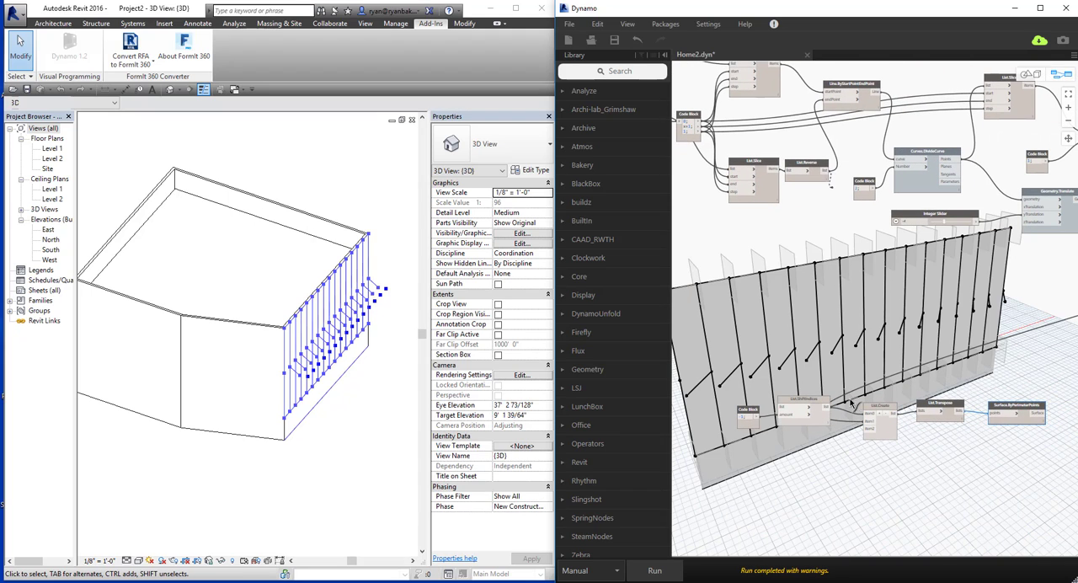
click(827, 171)
click(873, 434)
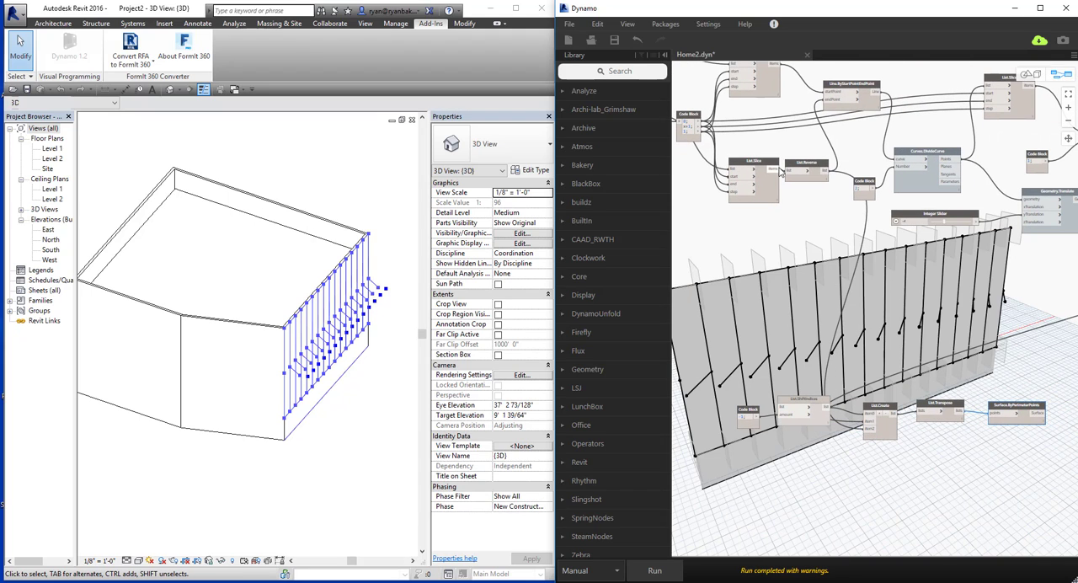
Connect the upper List.Slice output to the list input of the new List.ShiftIndices, then run the graph and inspect the resulting surfaces.
click(776, 66)
click(784, 408)
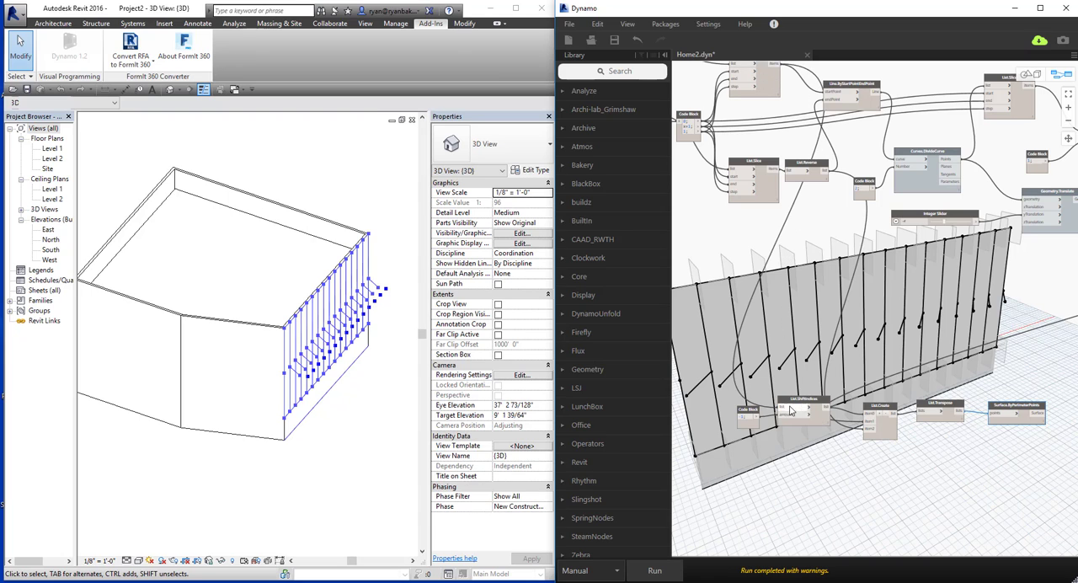
middle_drag(809, 436, 803, 414)
click(655, 571)
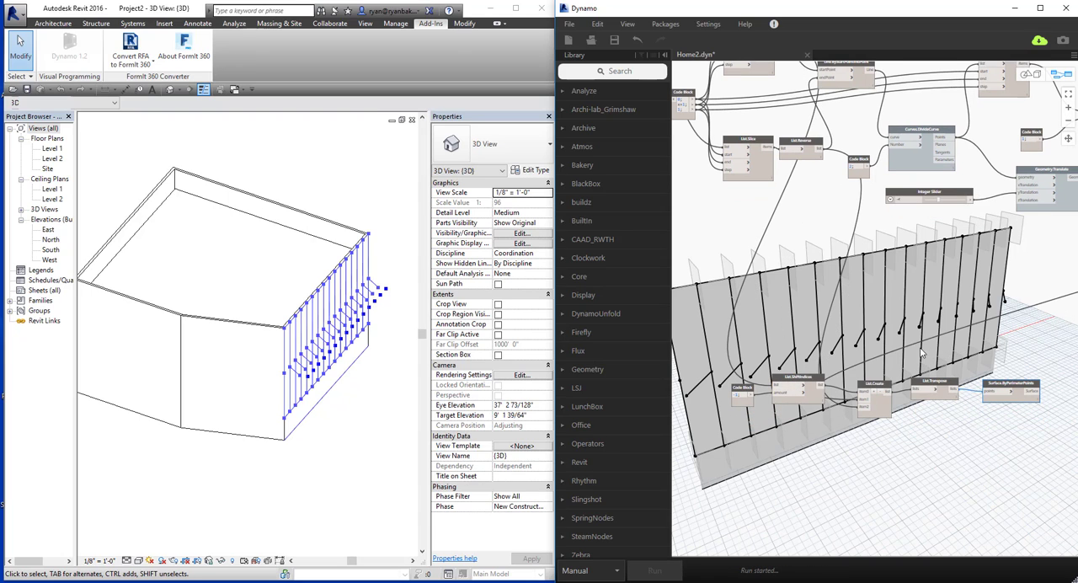
middle_drag(847, 343, 850, 349)
key(ctrl+b)
right_drag(850, 353, 742, 353)
key(ctrl+b)
middle_drag(1070, 333, 870, 366)
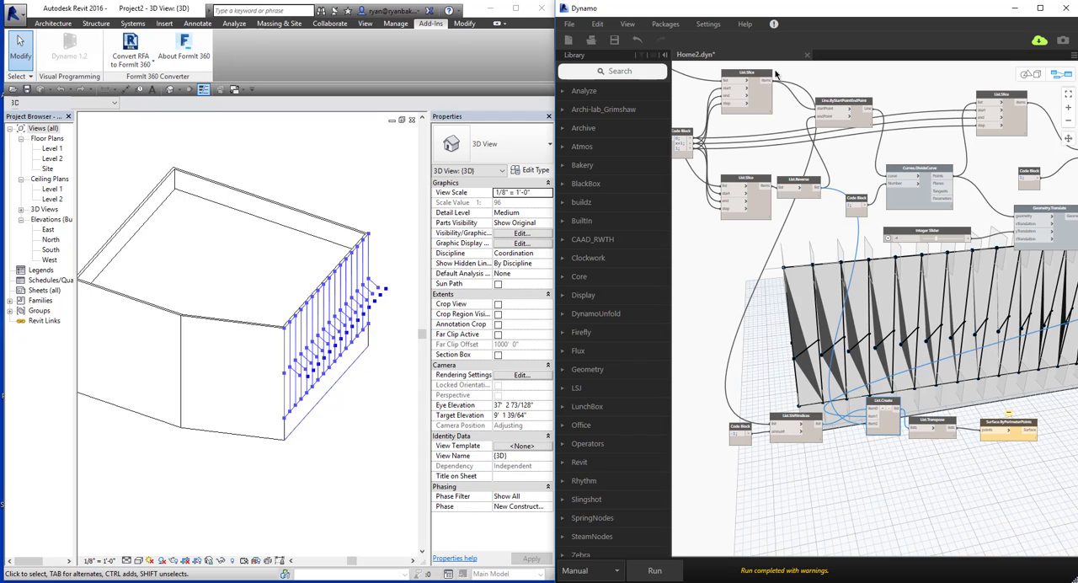
Feed the item2 input of List.Create from the upper List.Slice output and run the graph to check the triangular surfaces in 3D.
click(819, 111)
click(868, 417)
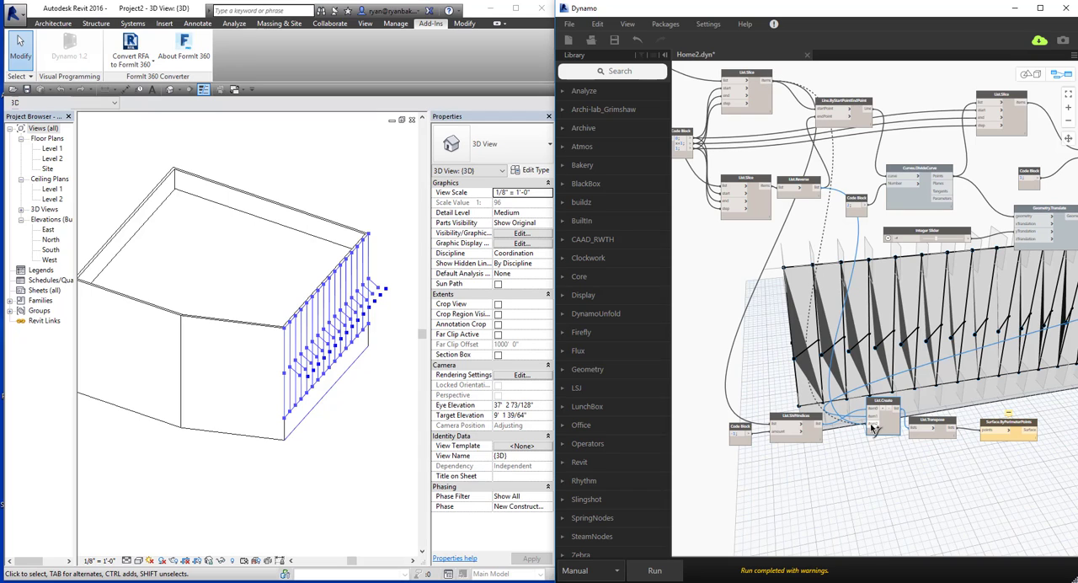
click(655, 571)
middle_drag(933, 322, 912, 324)
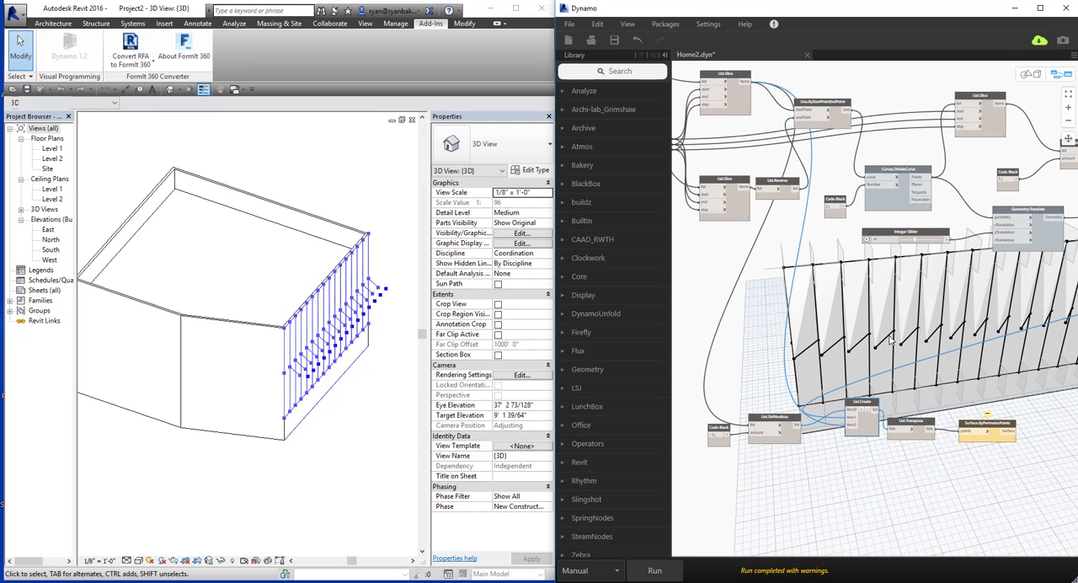
key(ctrl+b)
right_drag(864, 308, 772, 337)
middle_drag(825, 340, 909, 339)
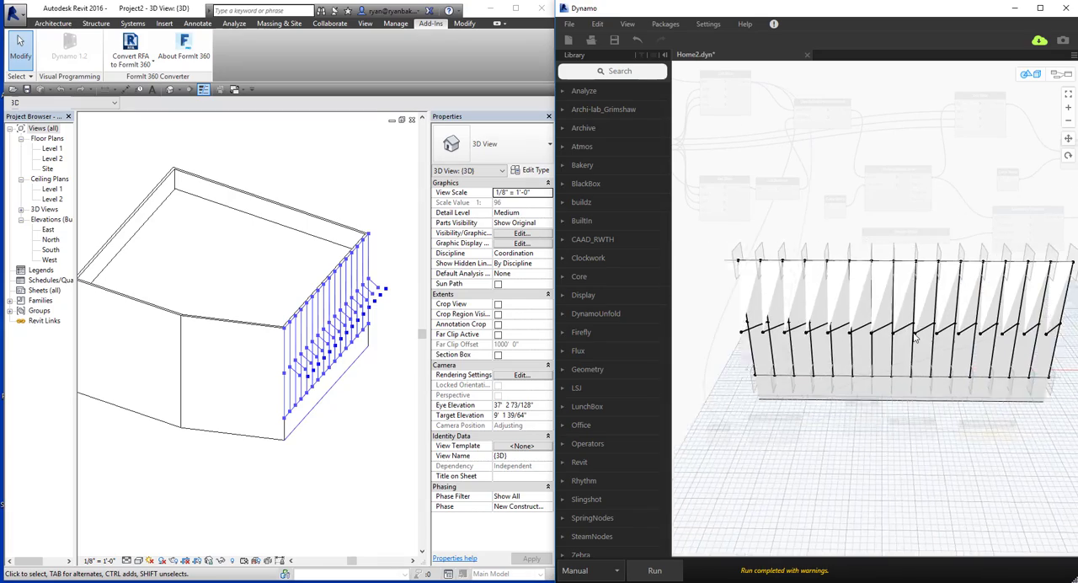
right_drag(910, 339, 854, 324)
scroll(768, 269, up, 5)
scroll(854, 324, down, 5)
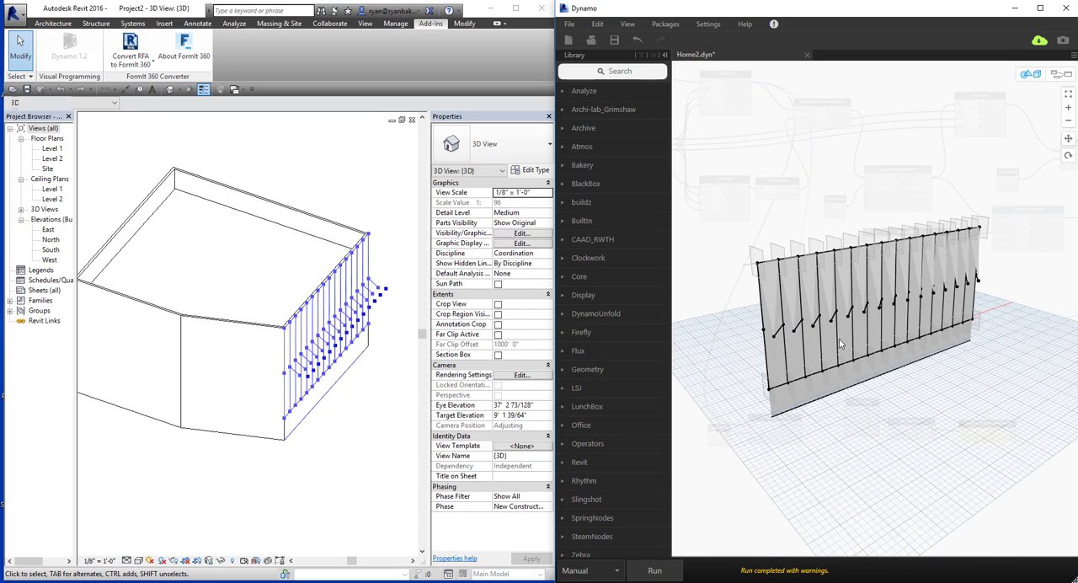
Return to the node graph, duplicate the node row from Code Block to Surface.ByPerimeterPoints, and place the copy well below the original.
key(ctrl+b)
middle_drag(849, 289, 853, 197)
drag(874, 314, 864, 333)
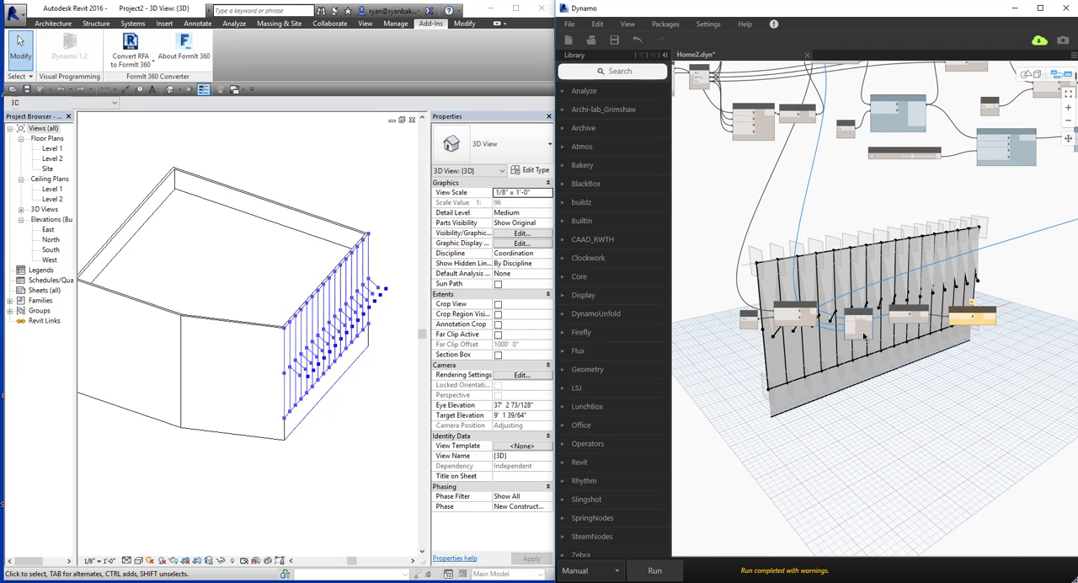
drag(1013, 277, 743, 359)
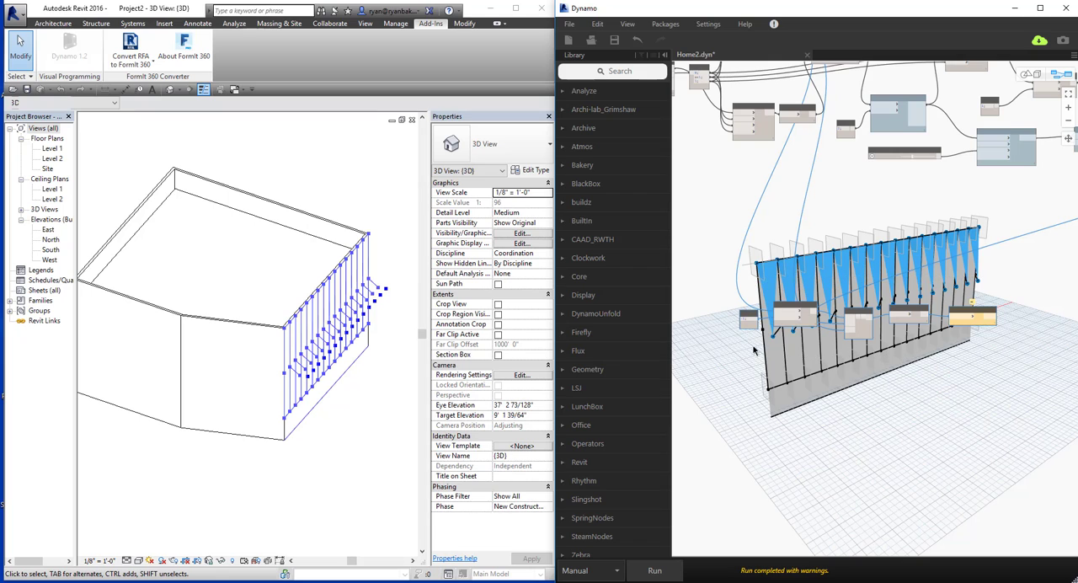
key(ctrl+c)
key(ctrl+v)
drag(1016, 346, 863, 392)
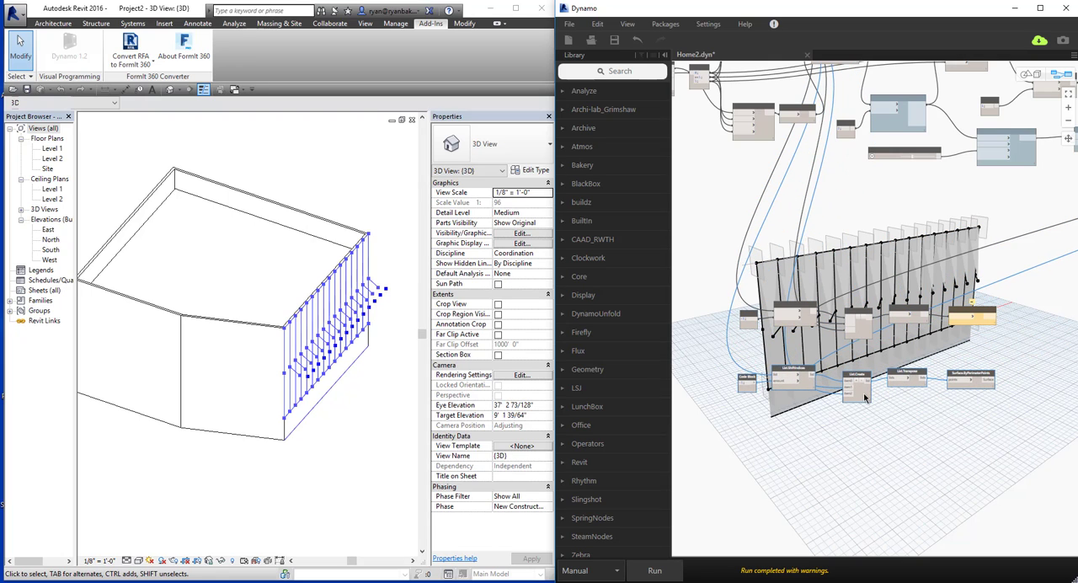
click(805, 384)
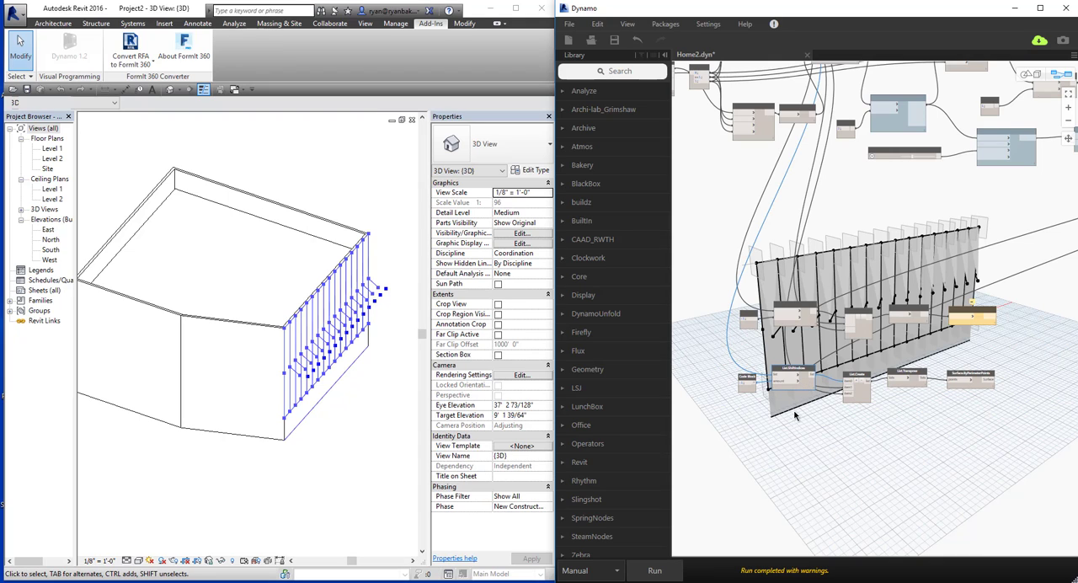
drag(1002, 374, 712, 438)
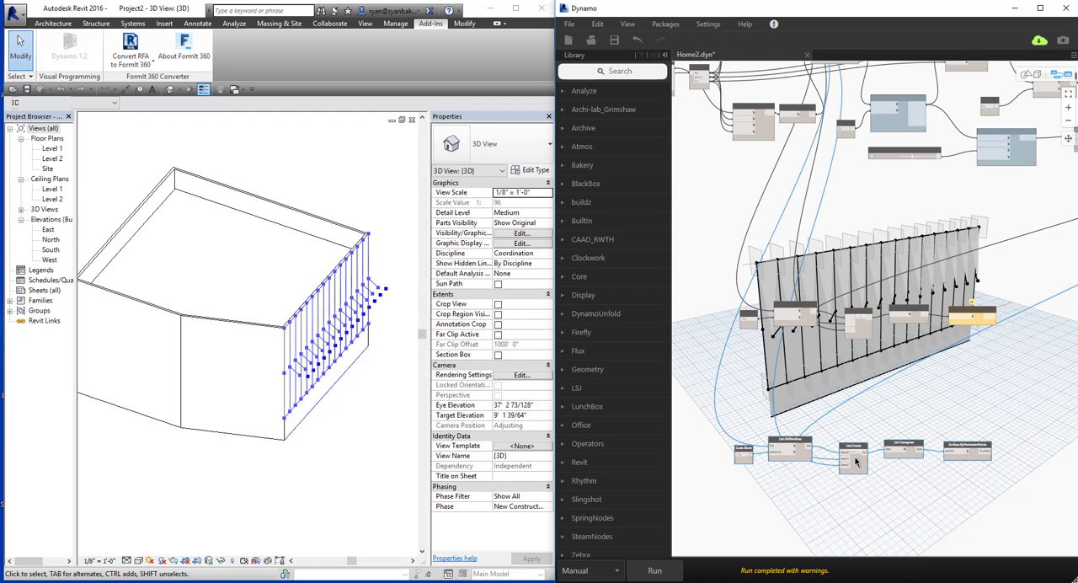
Paste another copy between the two rows, remove its Code Block and List.ShiftIndices, and shift the remaining three nodes into their place.
key(ctrl+v)
drag(996, 343, 838, 406)
key(Delete)
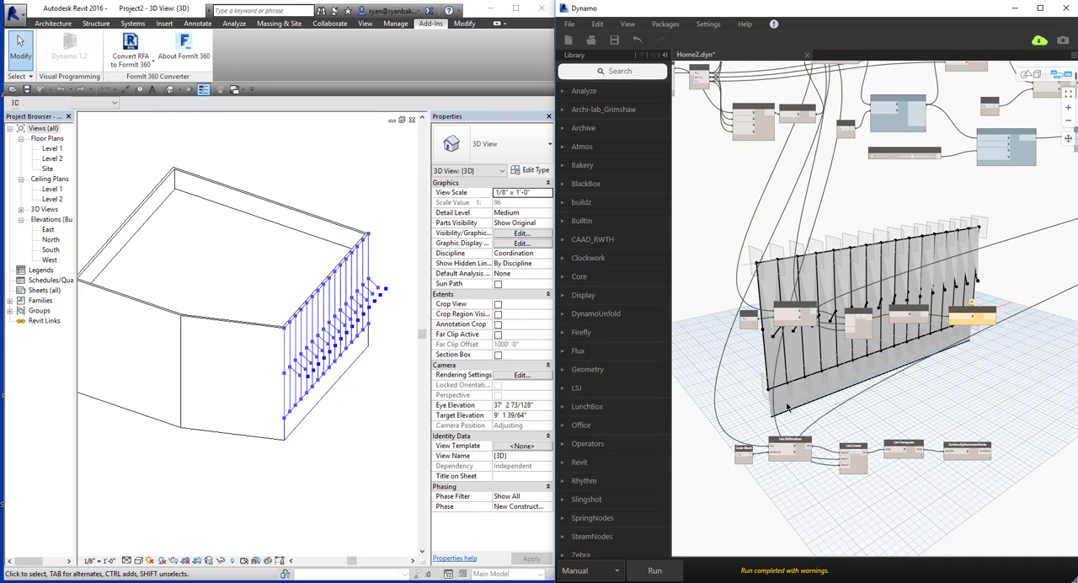
key(ctrl+z)
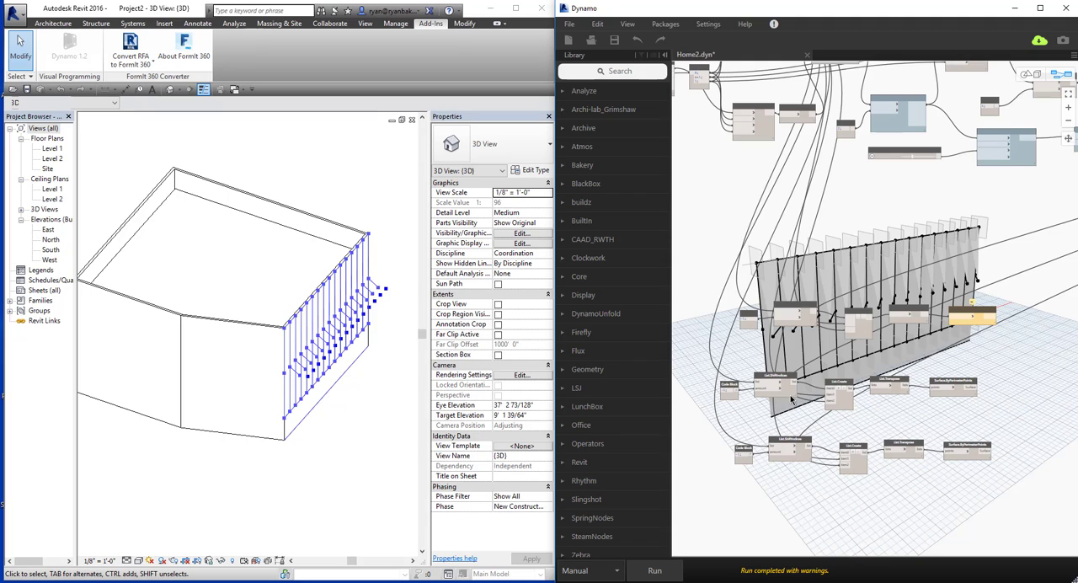
key(Delete)
drag(1046, 359, 779, 408)
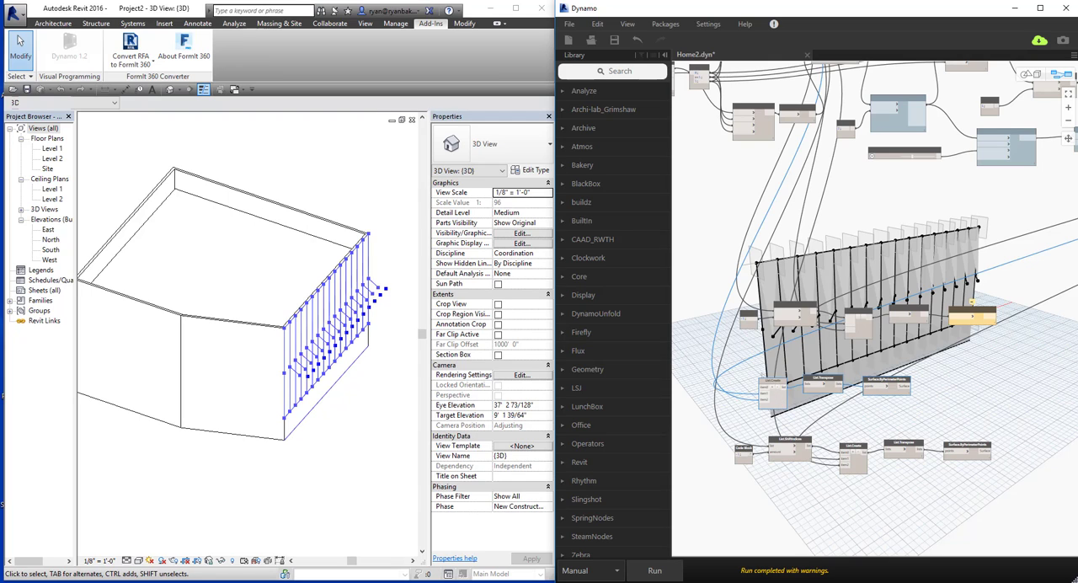
Connect the upper List.Slice output to the item0 input of the middle row's List.Create.
key(alt+Tab)
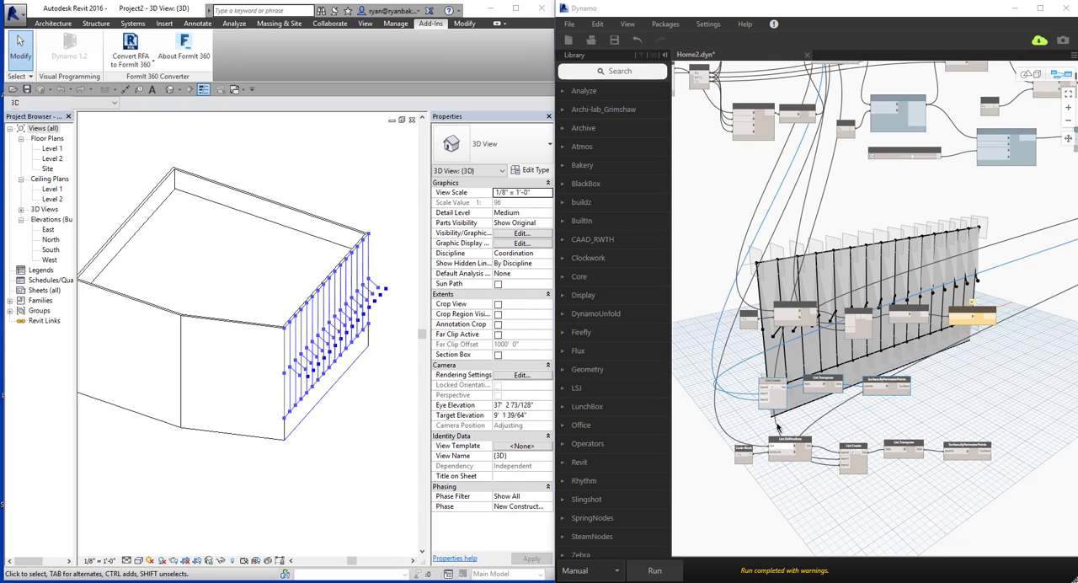
middle_drag(715, 240, 759, 280)
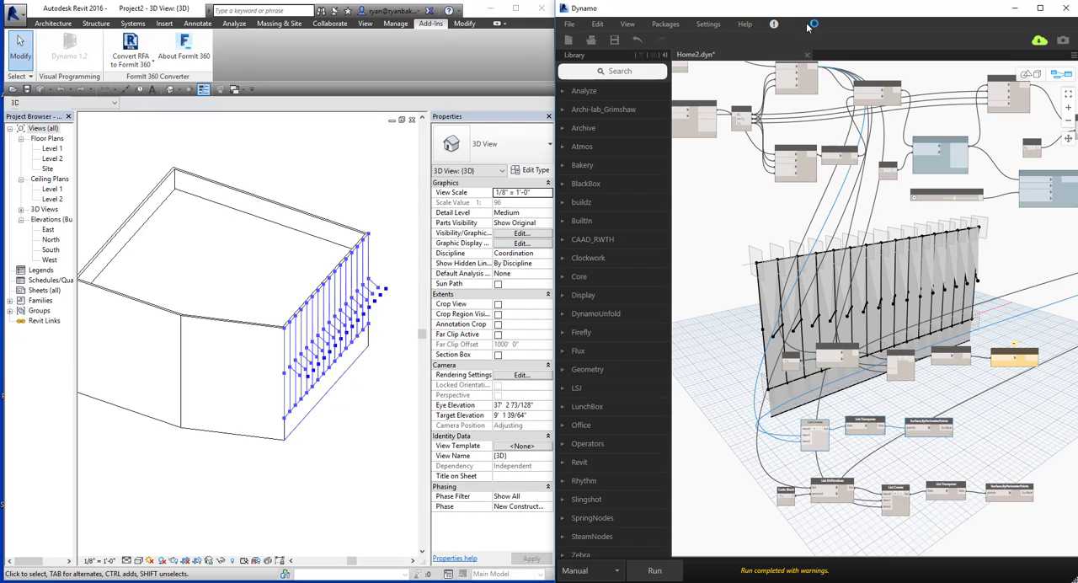
drag(811, 83, 798, 86)
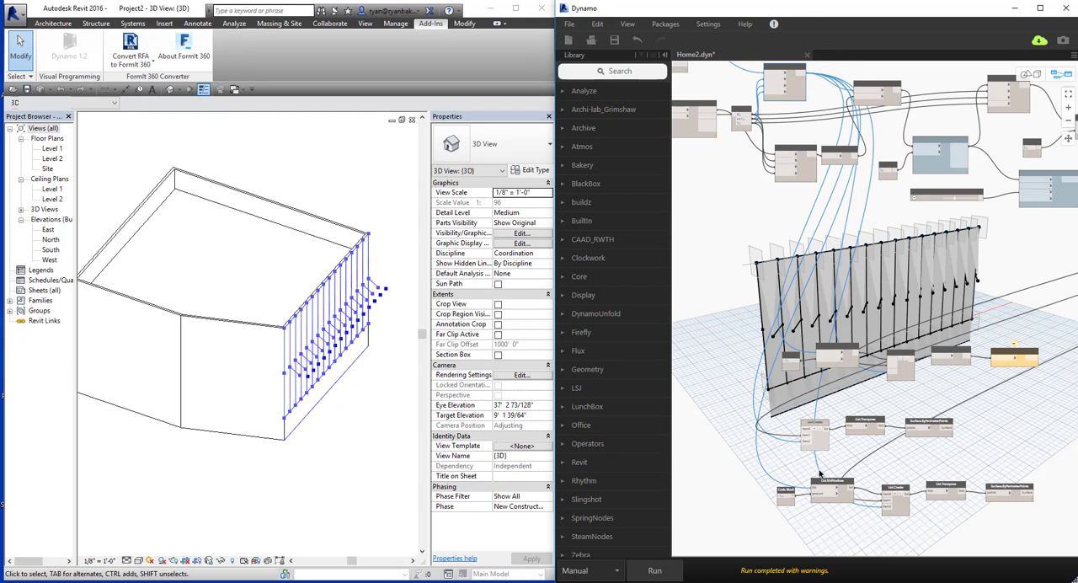
click(820, 444)
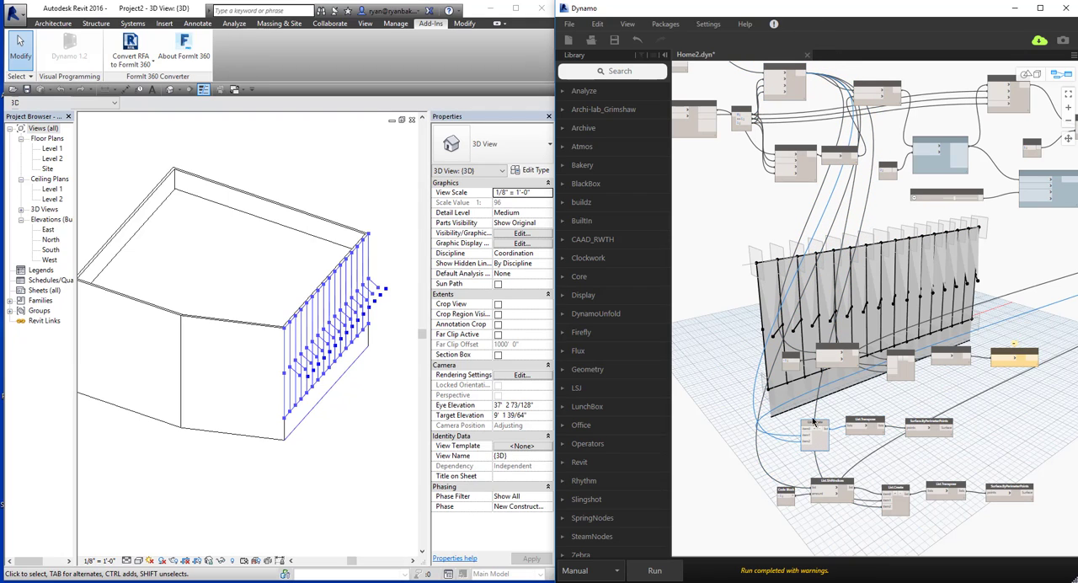
click(802, 77)
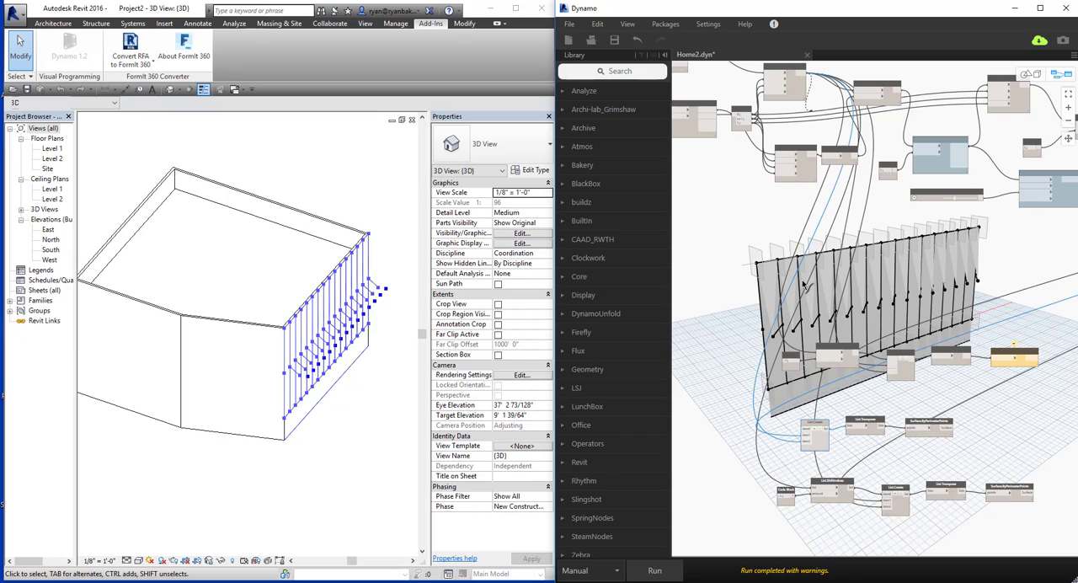
click(805, 430)
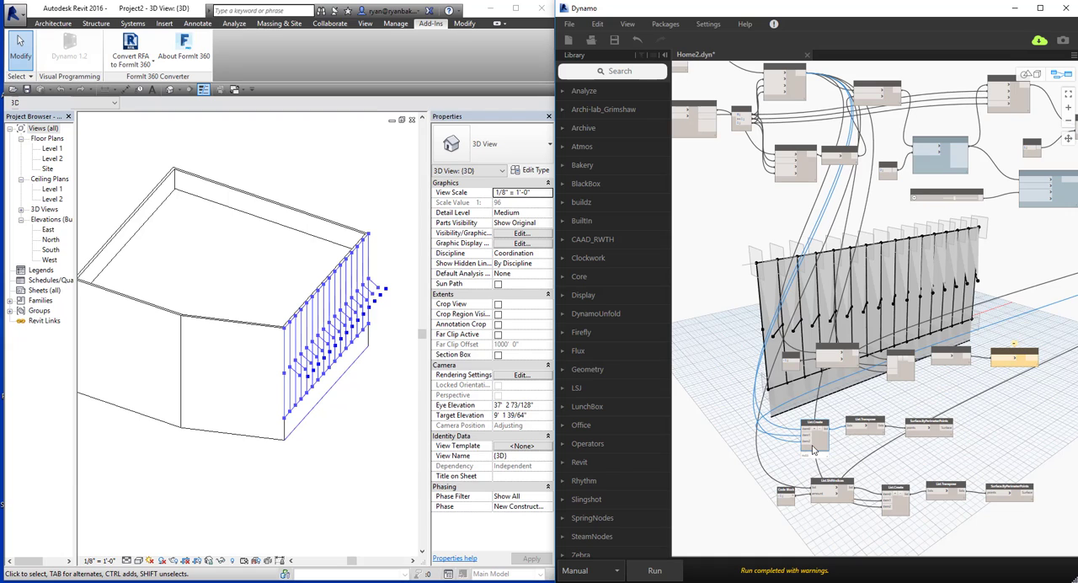
Feed the item2 input of the middle row's List.Create from the List.Reverse output.
middle_drag(993, 359, 924, 369)
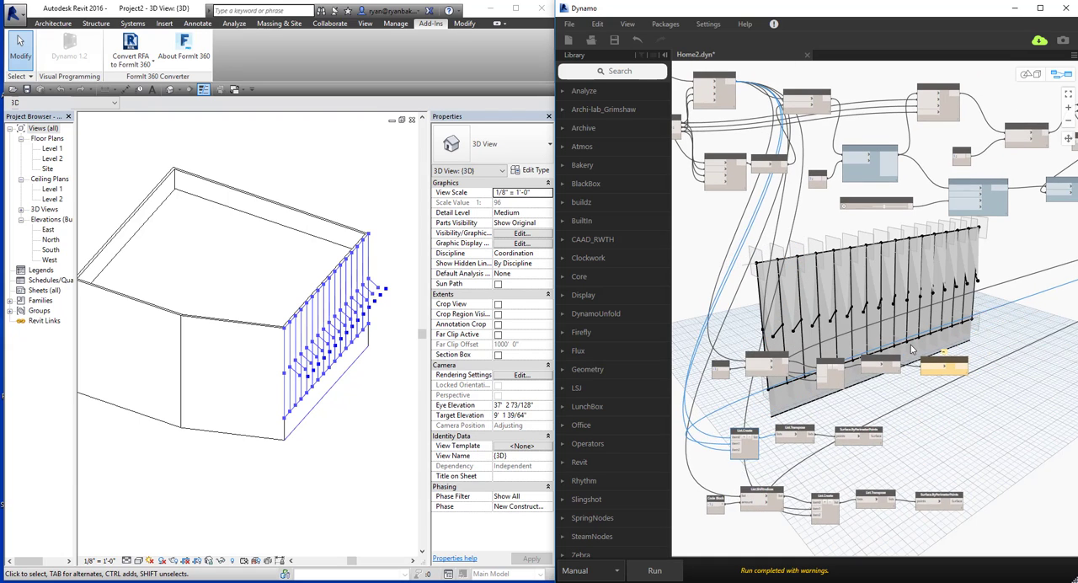
middle_drag(1030, 312, 960, 319)
middle_drag(1018, 286, 834, 314)
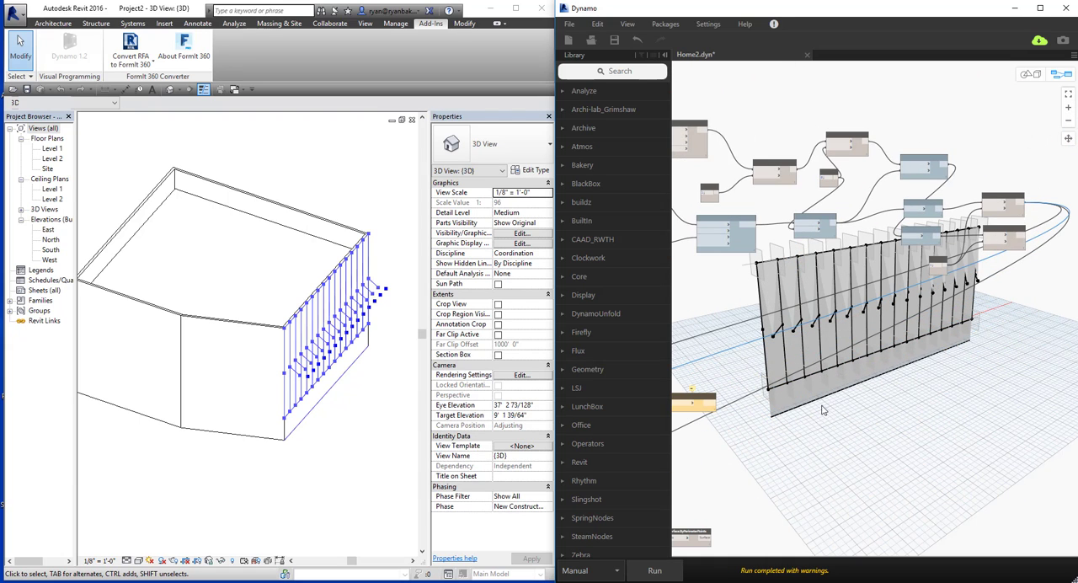
middle_drag(711, 455, 917, 369)
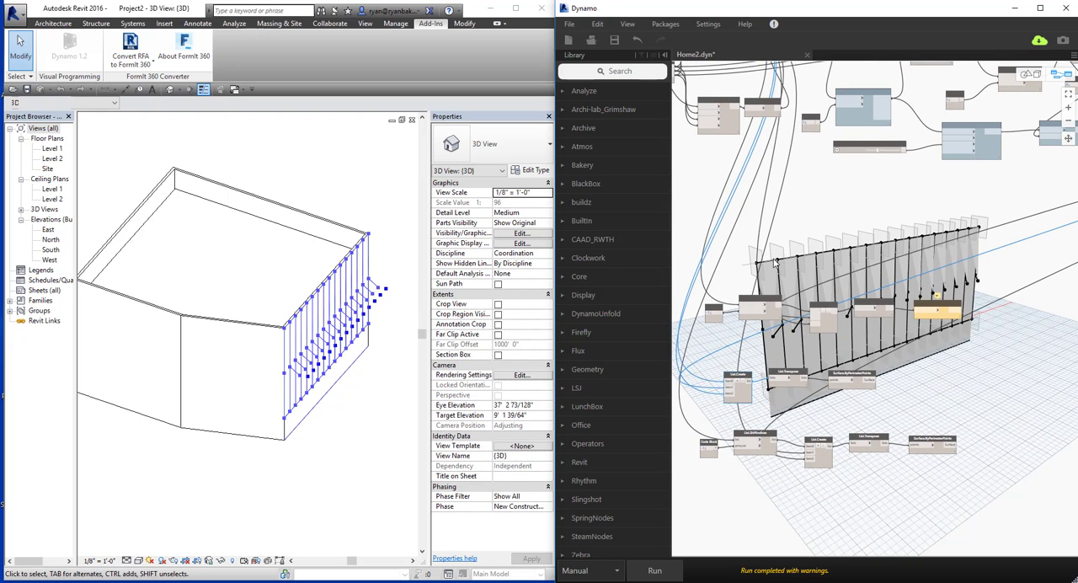
middle_drag(800, 404, 844, 407)
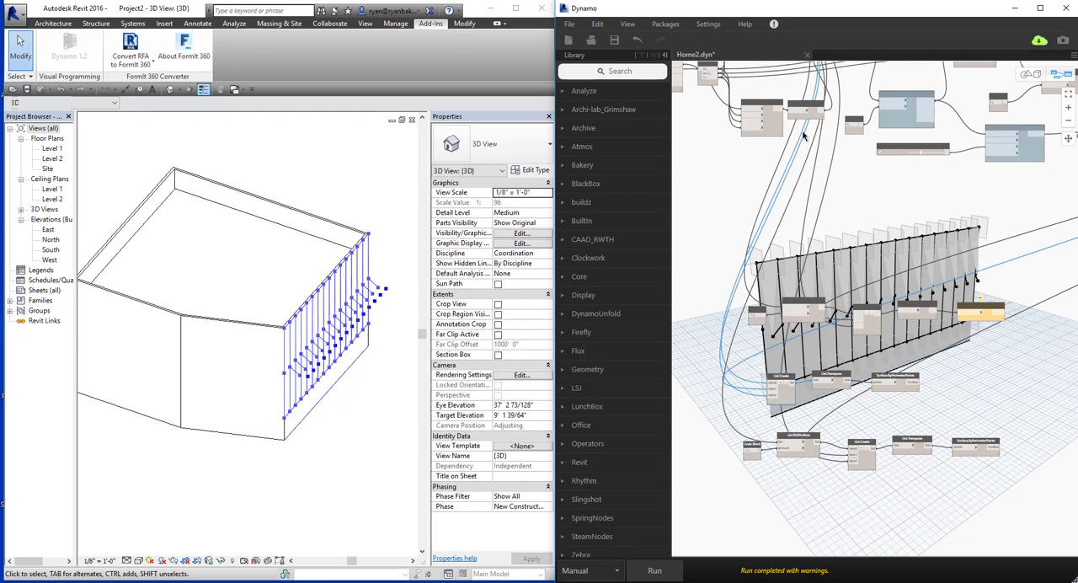
click(821, 112)
click(770, 395)
middle_drag(832, 407, 814, 402)
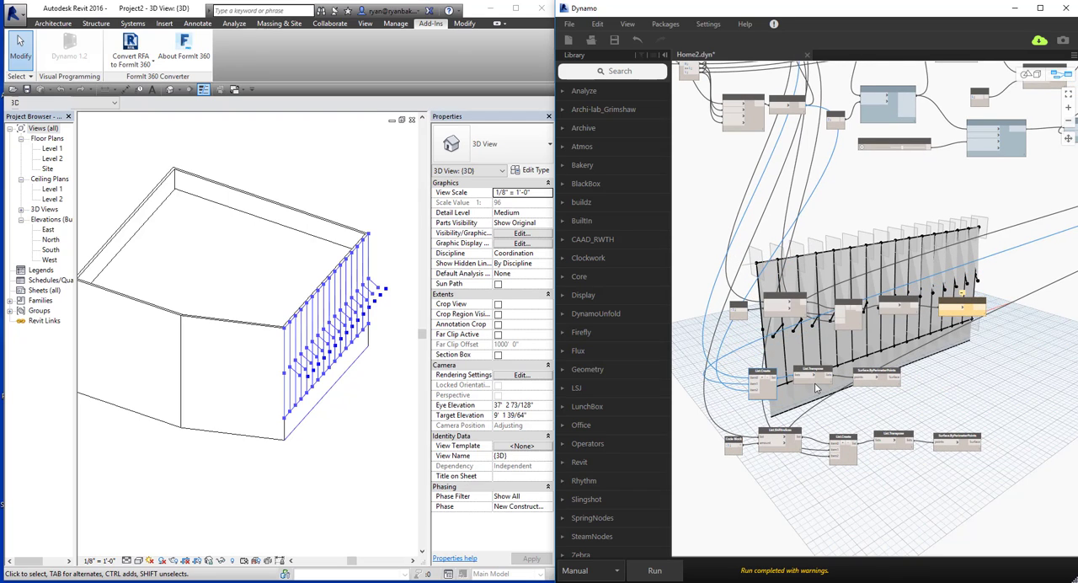
Run the graph and inspect the resulting panel surfaces in the 3D preview, returning to the node graph.
click(655, 571)
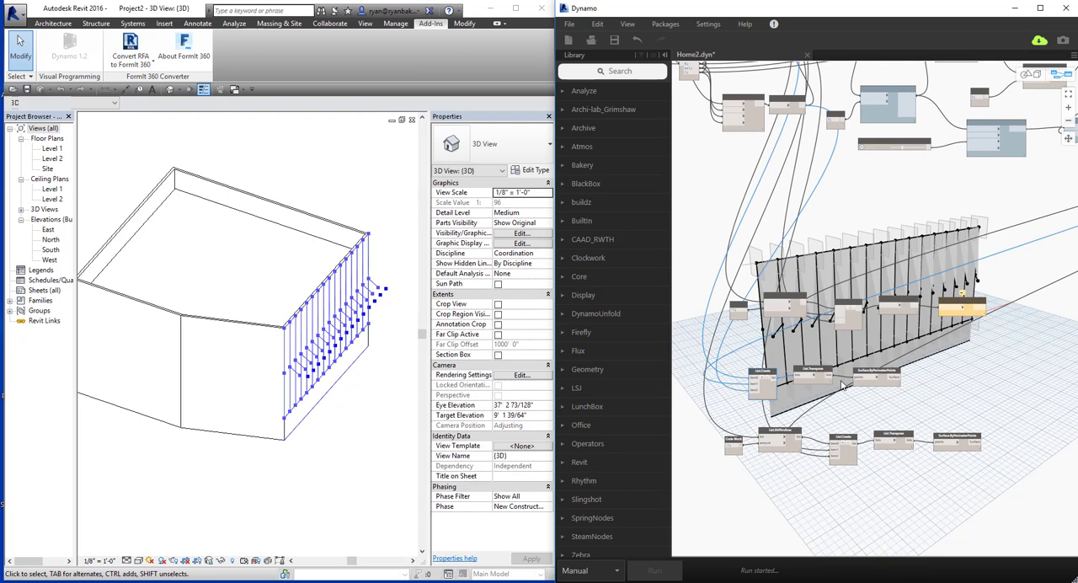
middle_drag(845, 352, 840, 354)
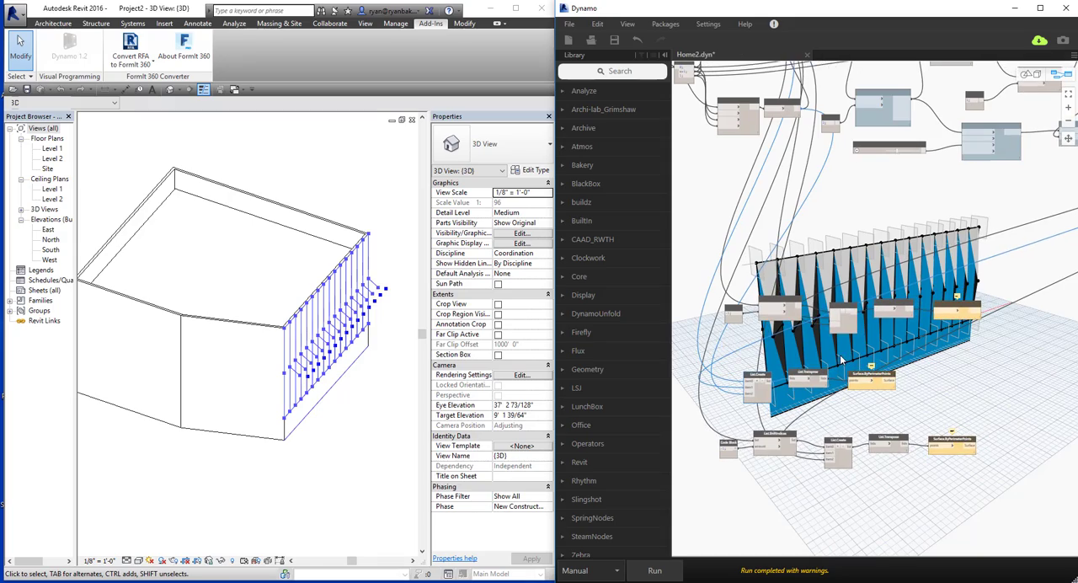
key(ctrl+b)
right_drag(840, 355, 834, 463)
scroll(752, 360, up, 5)
scroll(833, 463, down, 4)
key(ctrl+b)
Group the upper row of nodes from Code Block to Surface.ByPerimeterPoints and title the group "Top Panel".
click(818, 287)
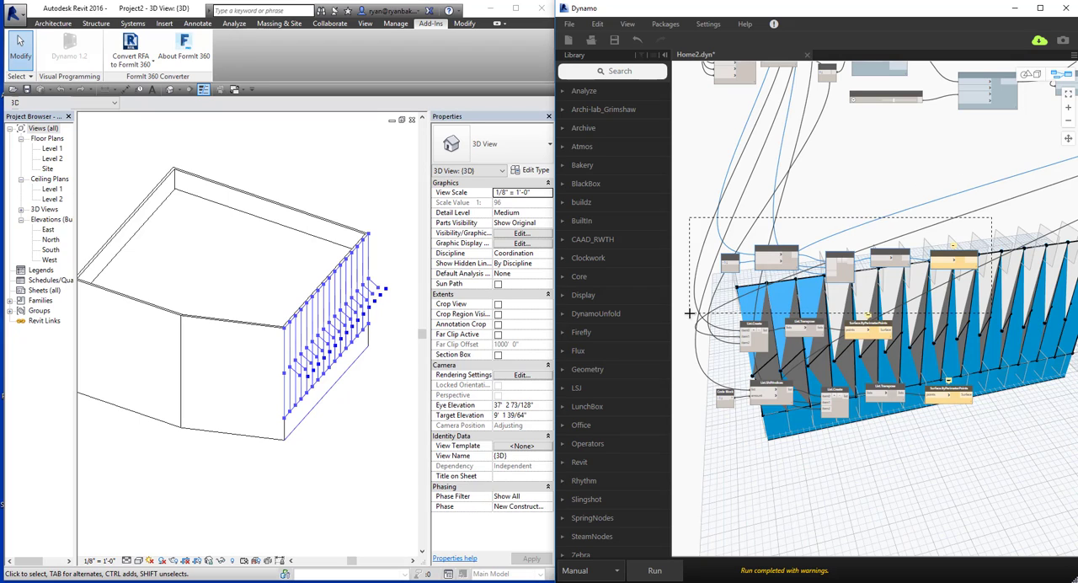
right_click(796, 287)
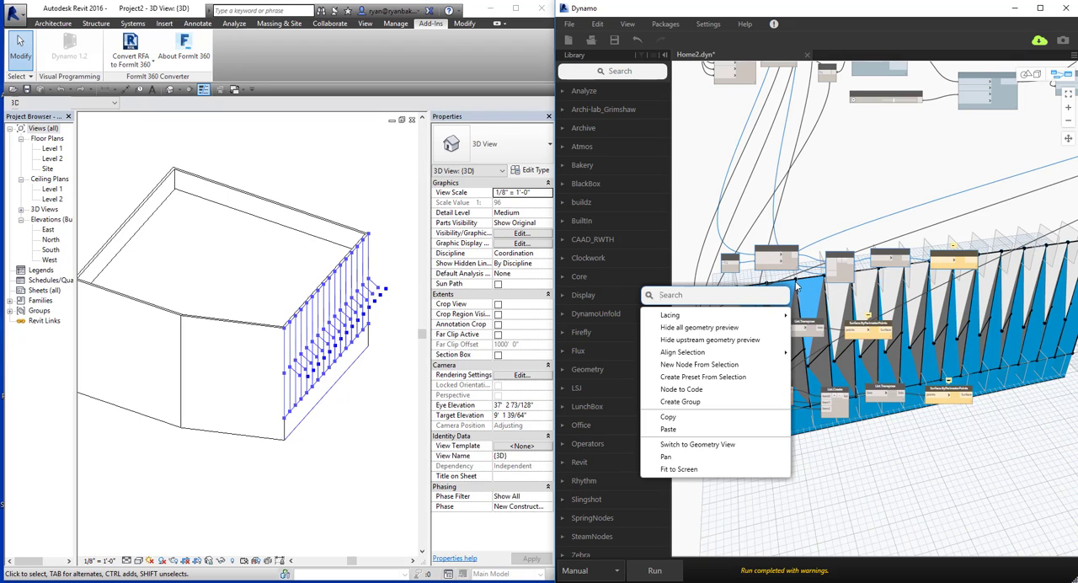
right_click(788, 267)
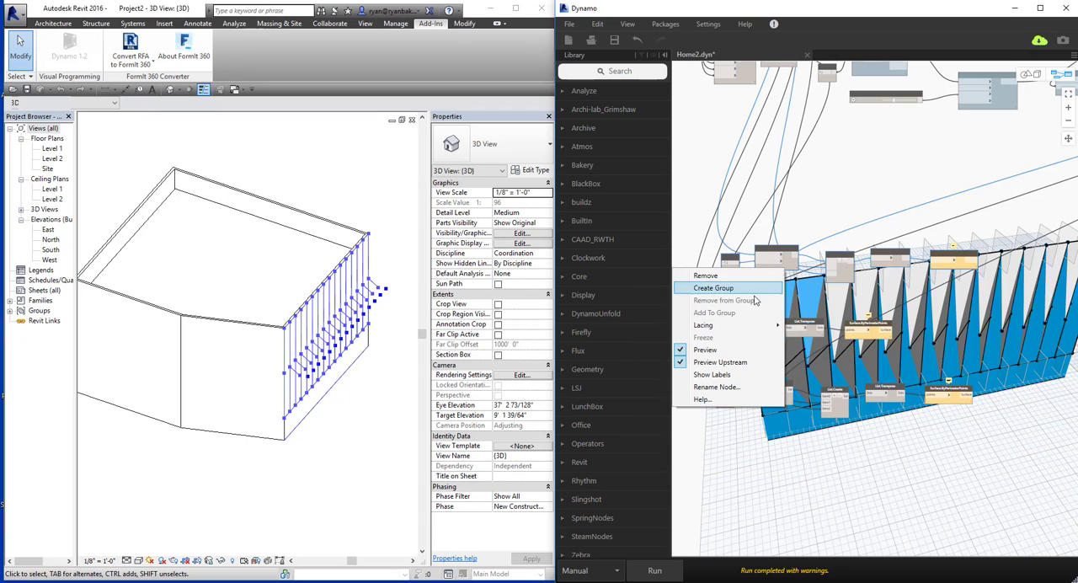
click(736, 291)
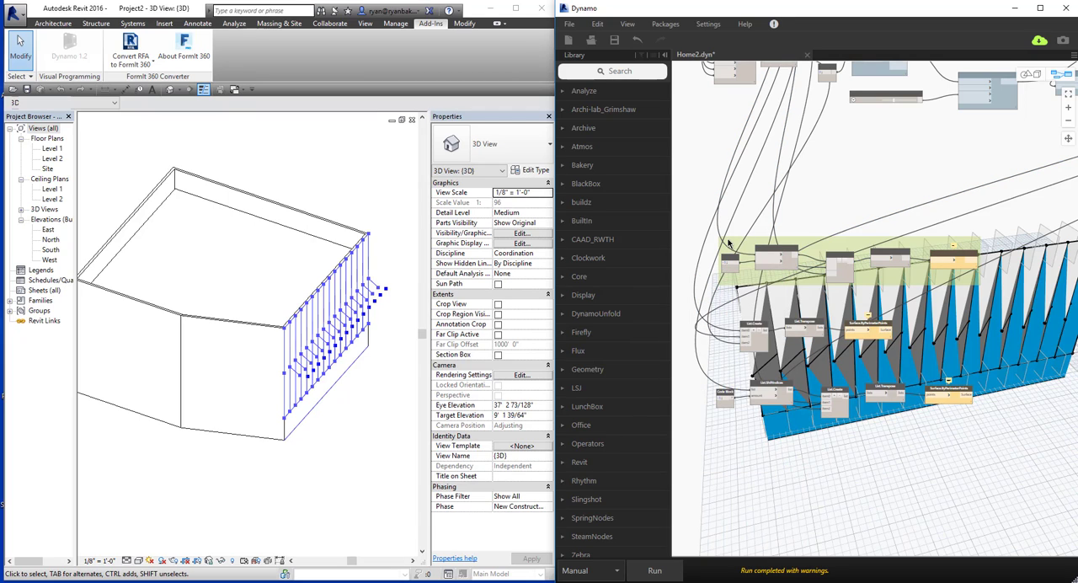
double_click(730, 244)
text(Top)
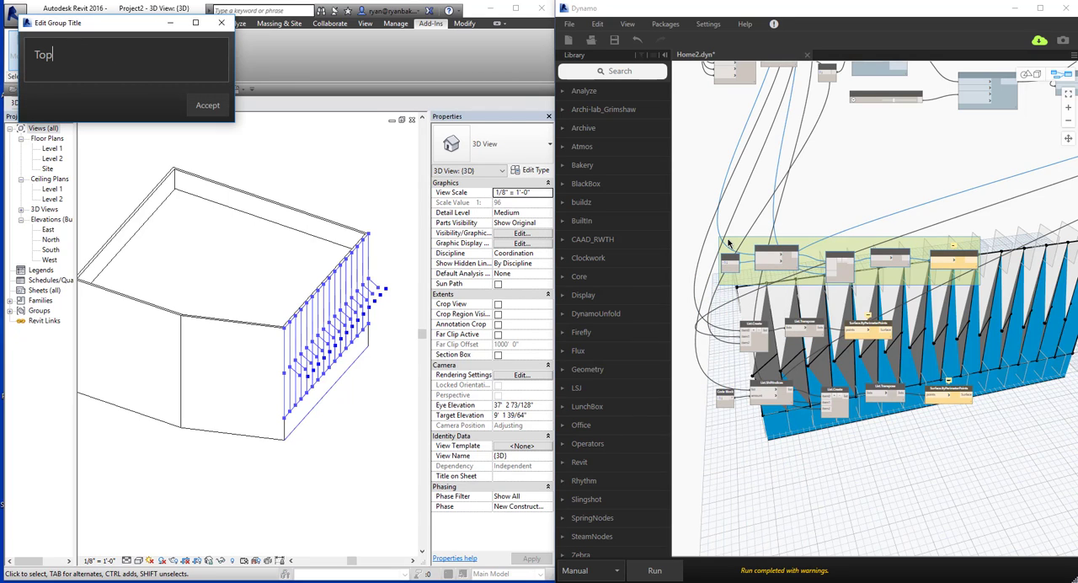
text( Panel)
click(206, 108)
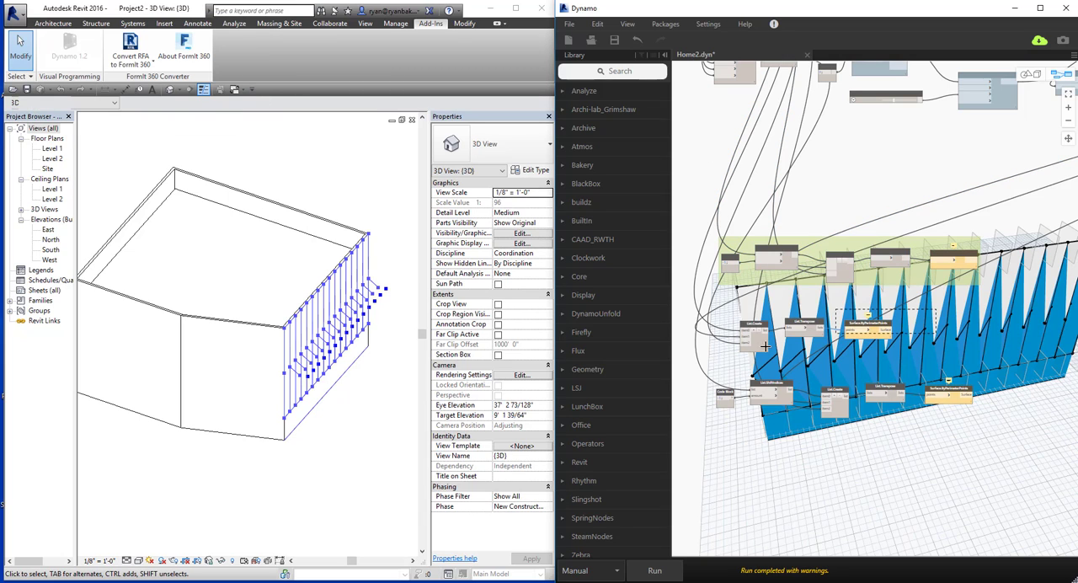
Group the middle row's List.Create, List.Transpose and Surface.ByPerimeterPoints nodes and title the group "Mid Panel".
right_click(776, 369)
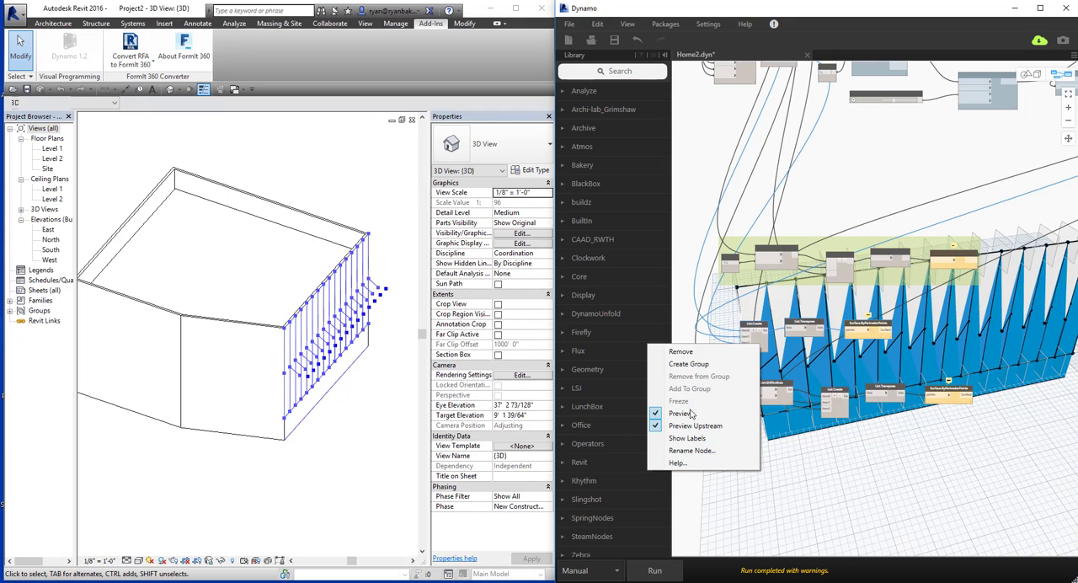
click(706, 366)
double_click(749, 317)
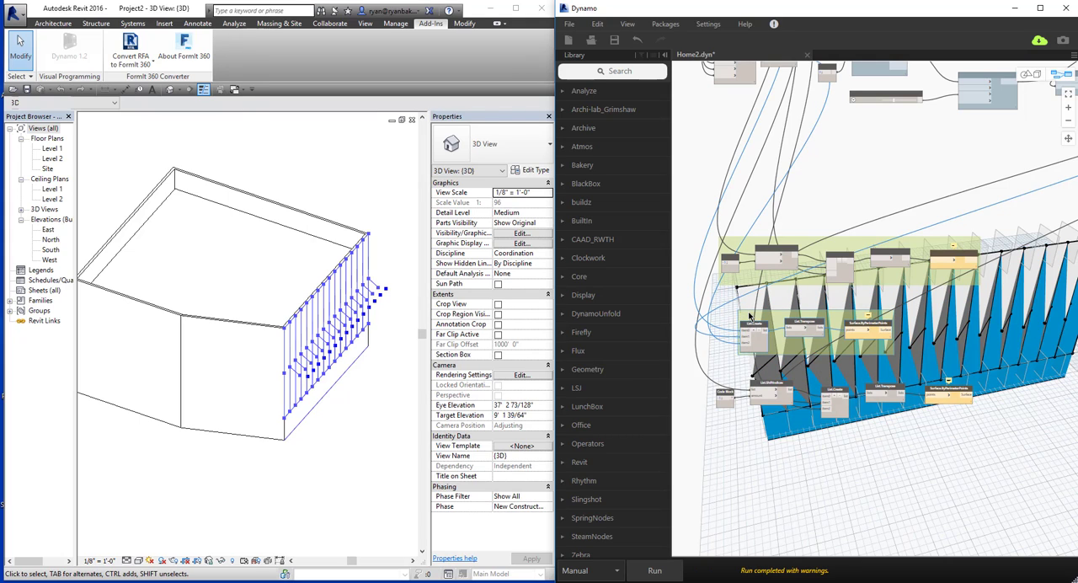
text(Mid )
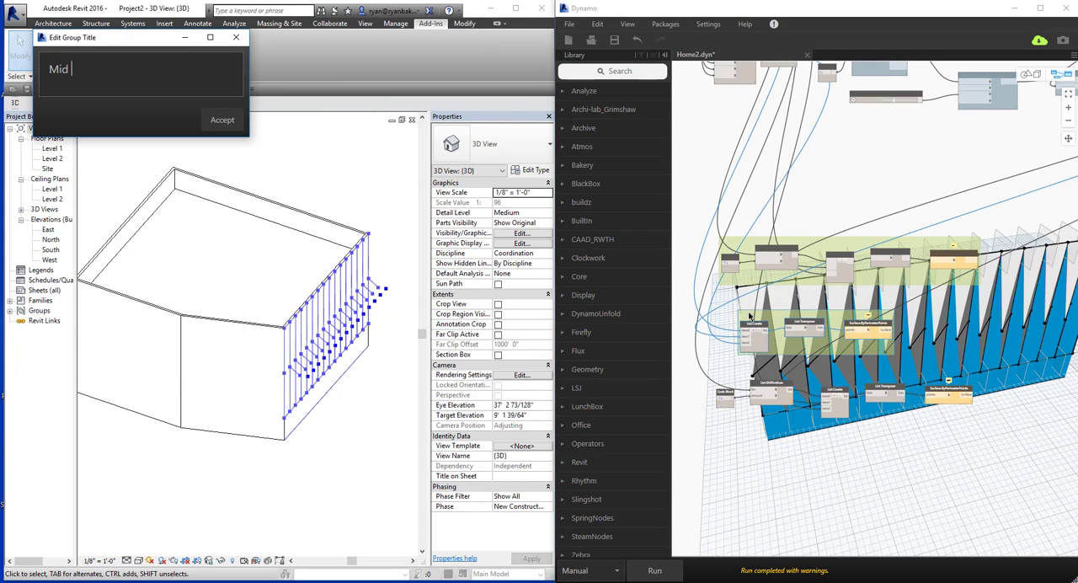
text(Panel)
click(207, 120)
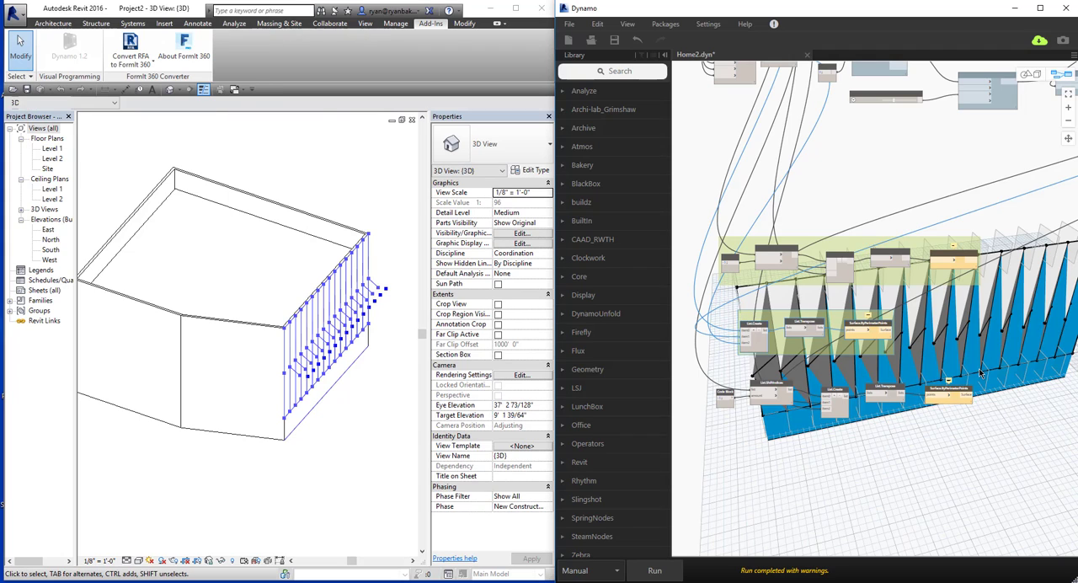
Connect the List.Reverse output to the list input of the List.ShiftIndices node in the ungrouped lowest row.
click(826, 469)
middle_drag(780, 429, 784, 332)
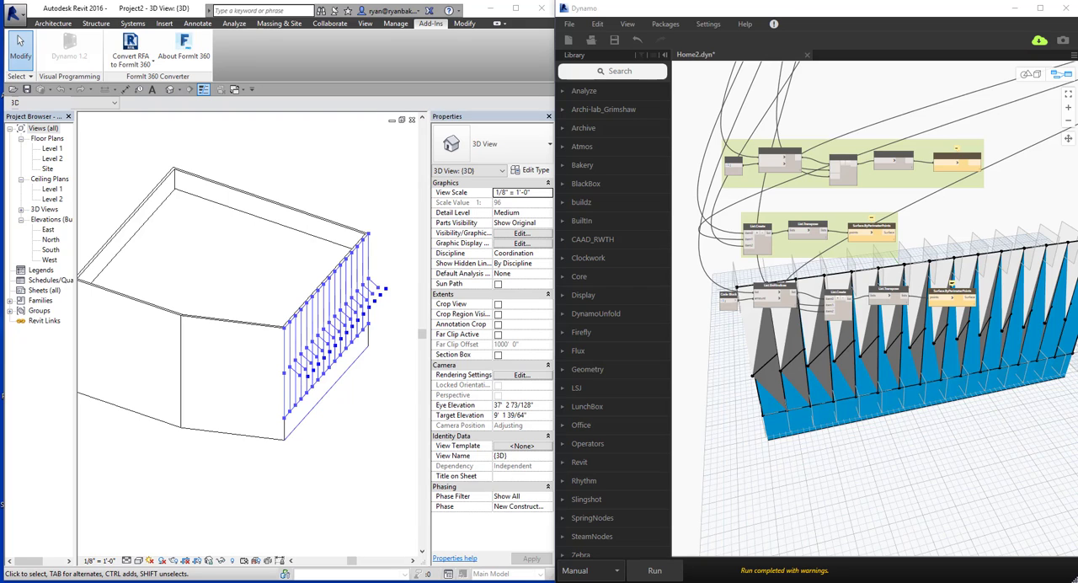
middle_drag(775, 296, 754, 303)
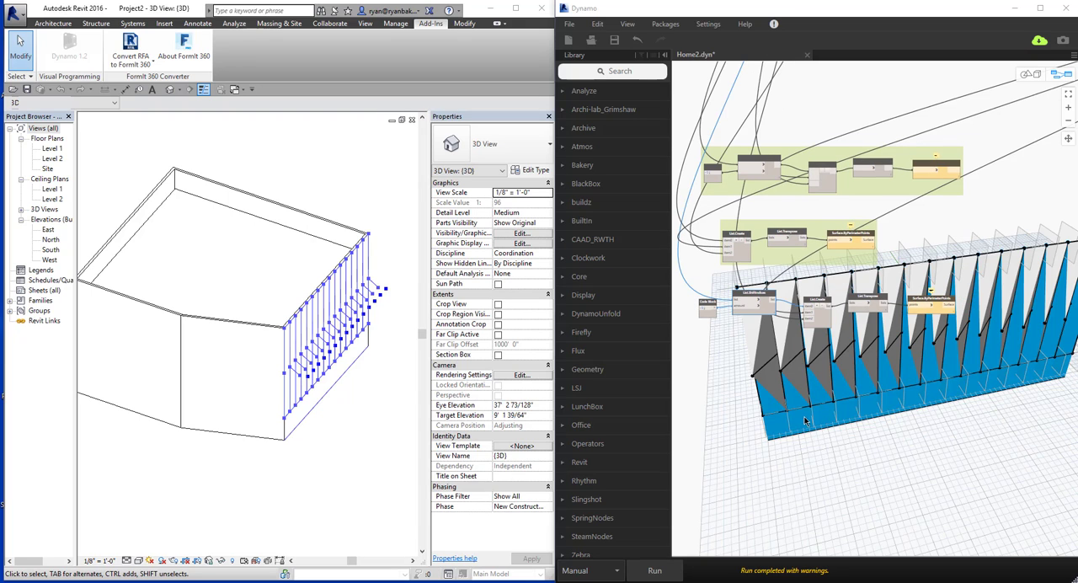
middle_drag(749, 363, 778, 377)
middle_drag(700, 152, 736, 269)
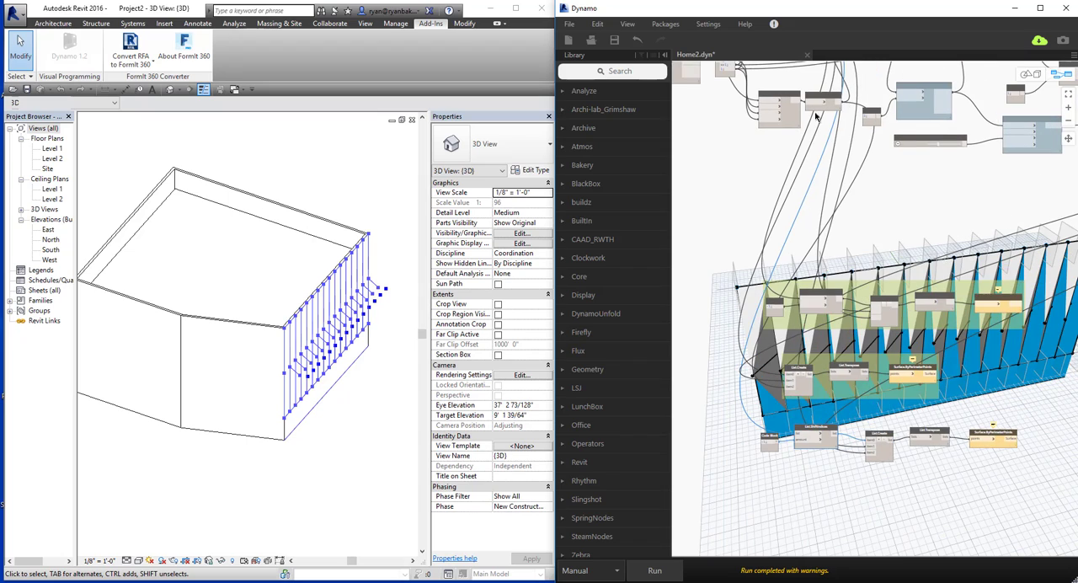
scroll(844, 83, up, 4)
click(835, 125)
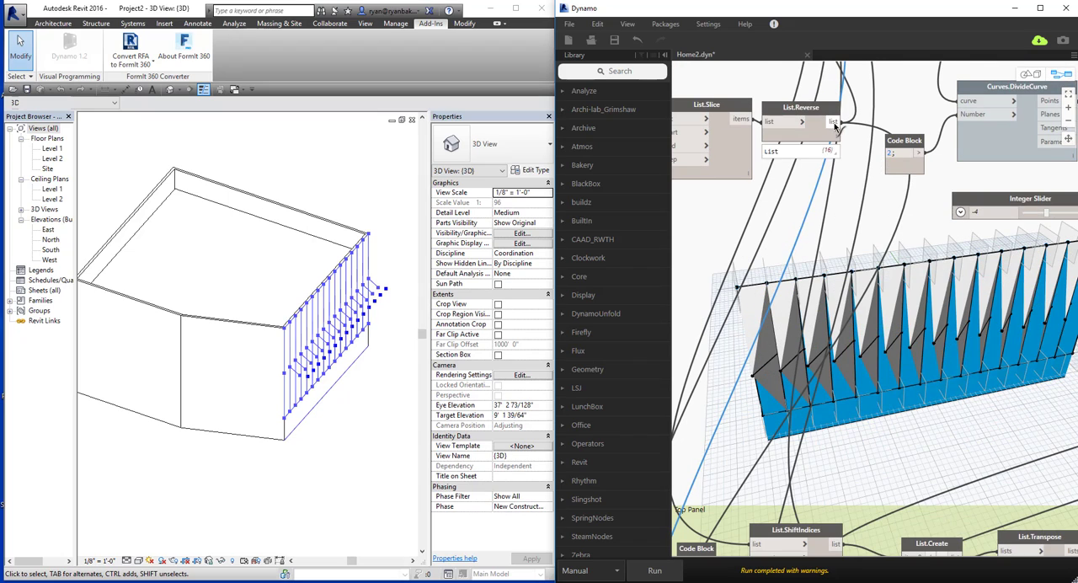
scroll(829, 200, down, 5)
scroll(786, 439, up, 5)
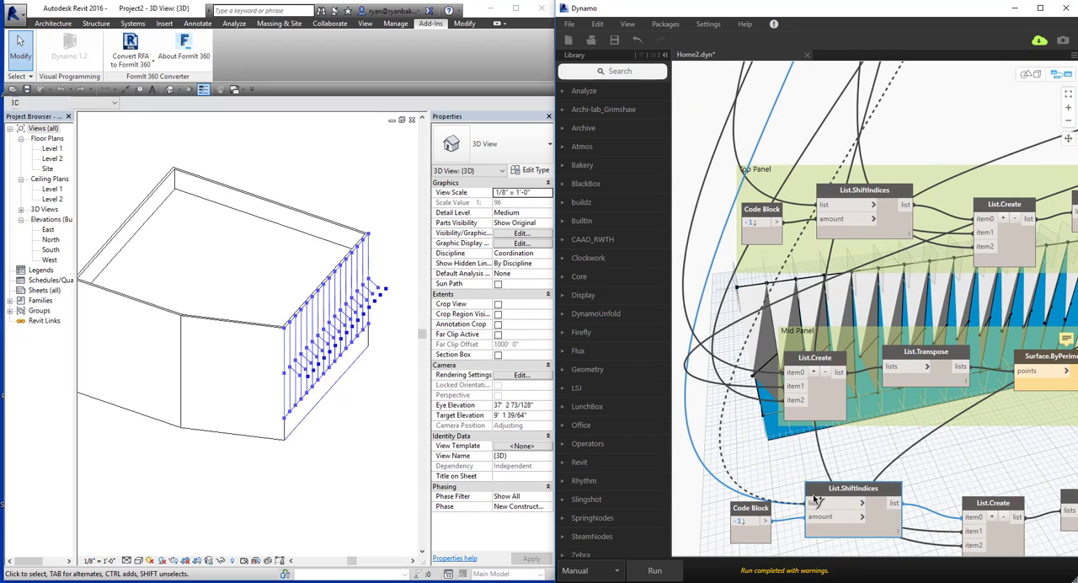
Feed item1 of the lowest row's List.Create from the List.Reverse output, then run the graph and inspect the surfaces in 3D.
scroll(815, 470, down, 3)
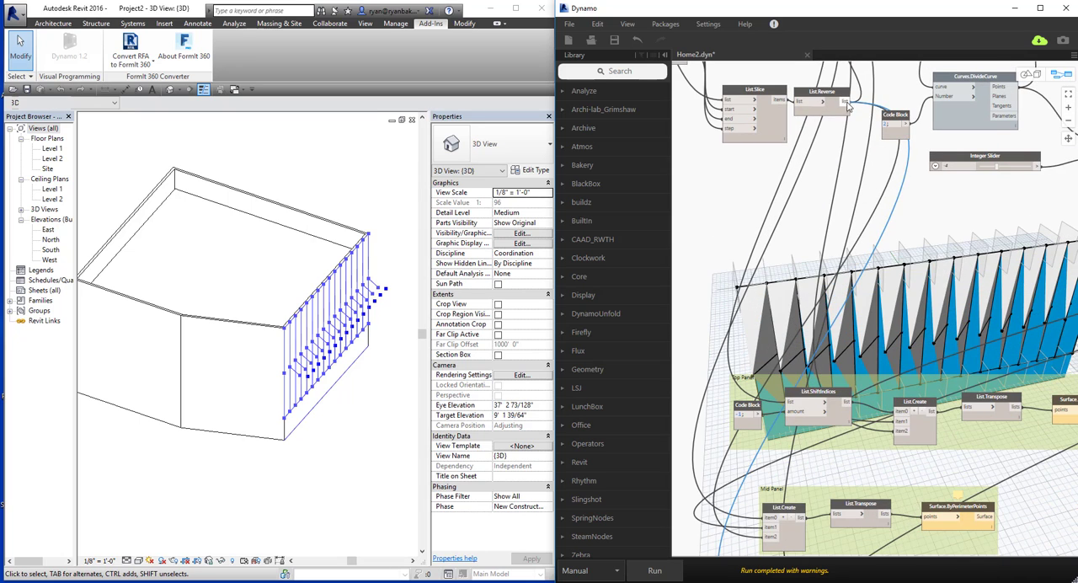
middle_drag(868, 433, 842, 277)
click(867, 477)
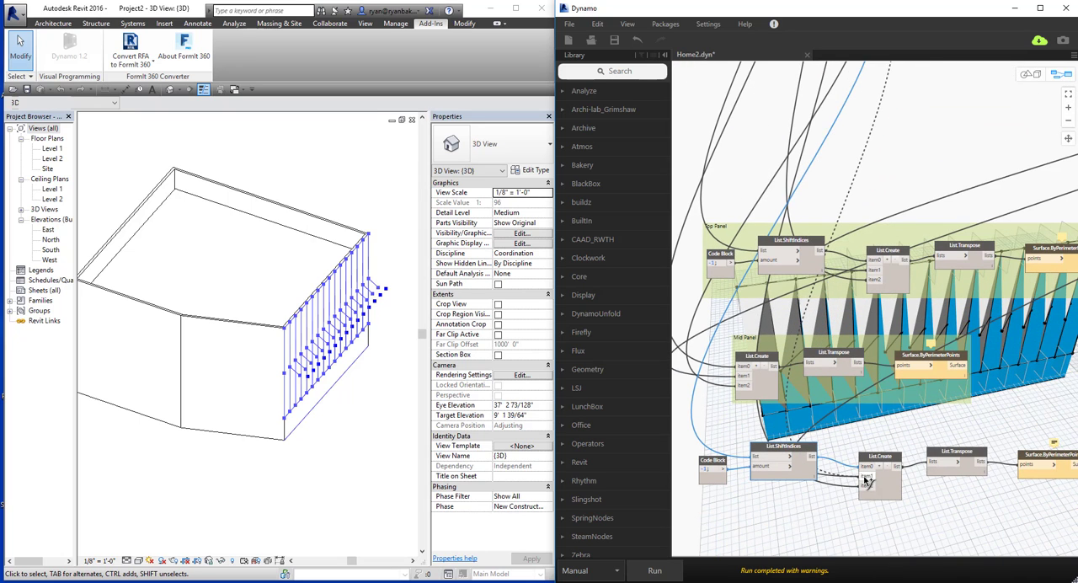
click(656, 572)
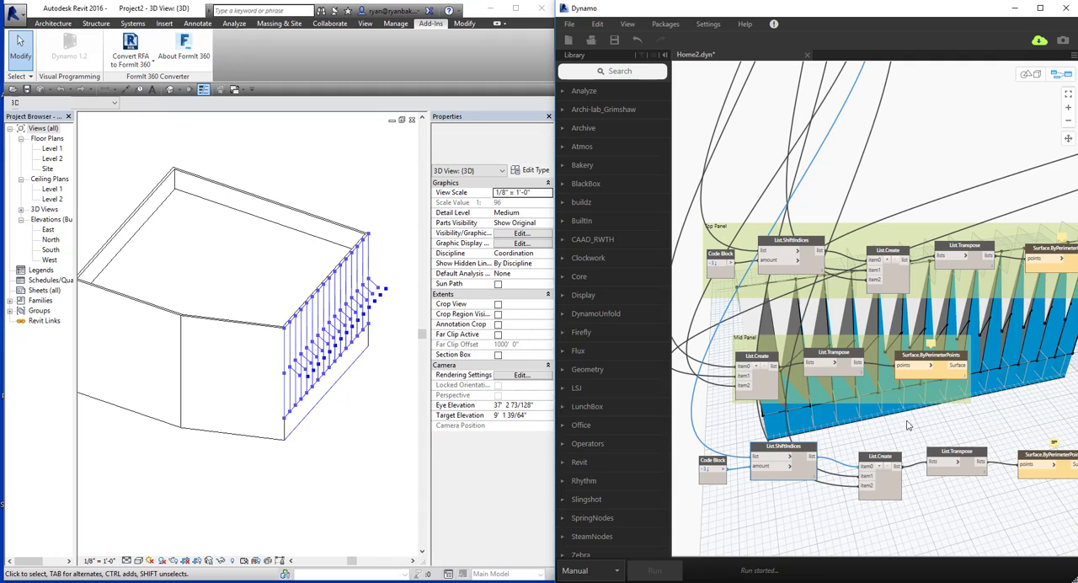
middle_drag(889, 421, 825, 412)
click(820, 411)
key(ctrl+b)
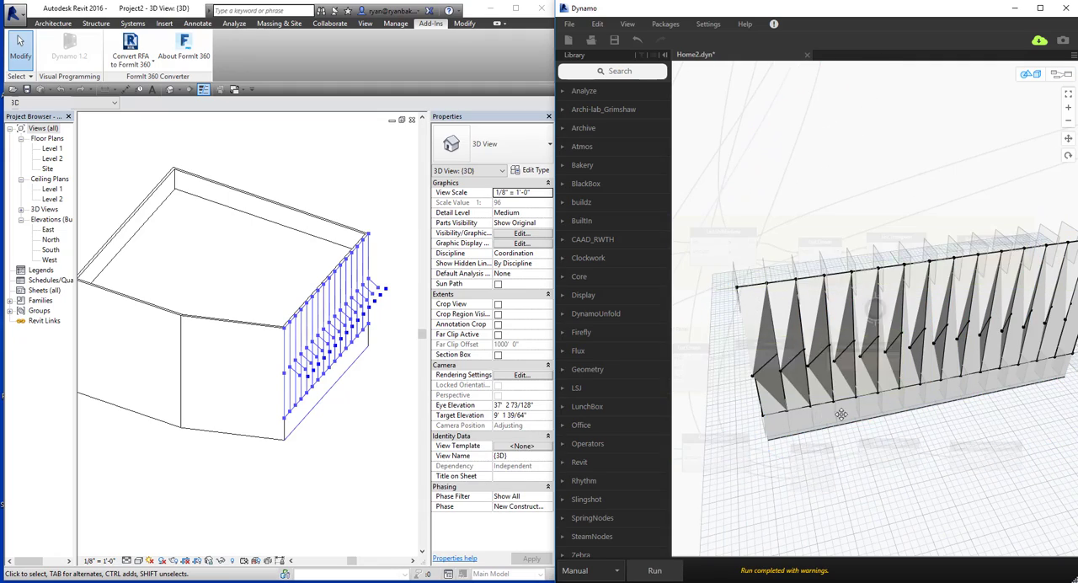
mouse_move(856, 419)
right_down()
mouse_move(803, 384)
mouse_move(840, 364)
mouse_move(905, 382)
mouse_move(802, 357)
mouse_move(823, 390)
mouse_move(852, 401)
right_up()
key(ctrl+b)
Connect the offset point list from the far end of the graph to item2 of the lowest row's List.Create.
middle_drag(826, 420, 851, 388)
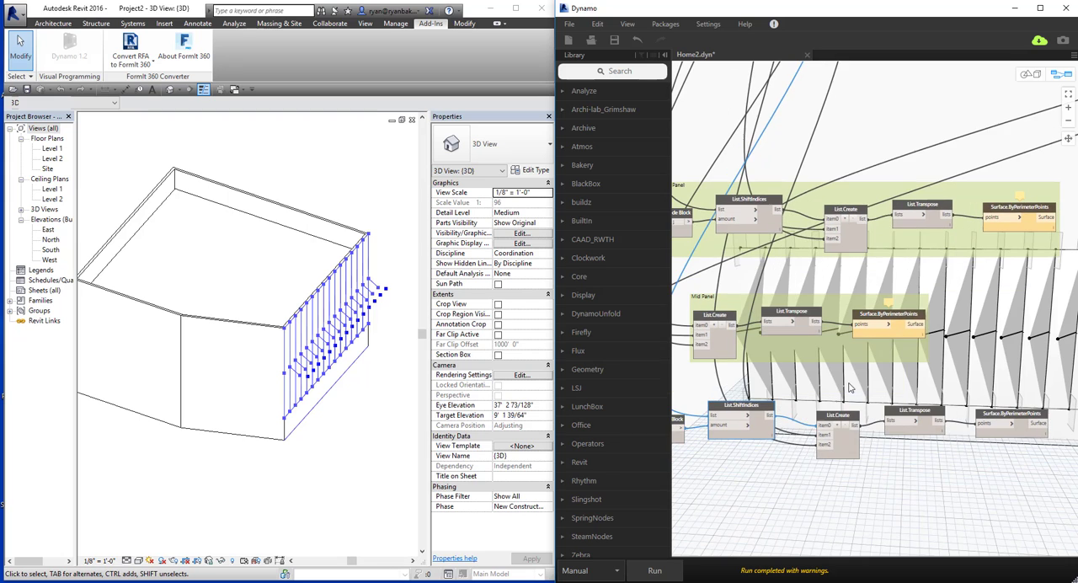
click(848, 455)
middle_drag(881, 425, 911, 418)
scroll(893, 346, down, 3)
middle_drag(920, 243, 868, 327)
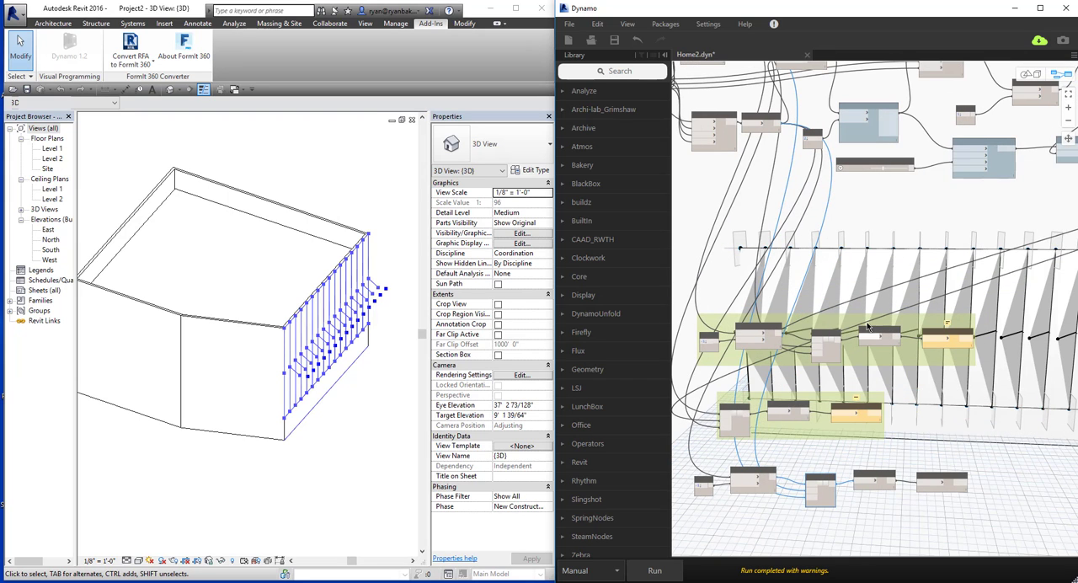
middle_drag(816, 416, 789, 453)
middle_drag(871, 364, 717, 407)
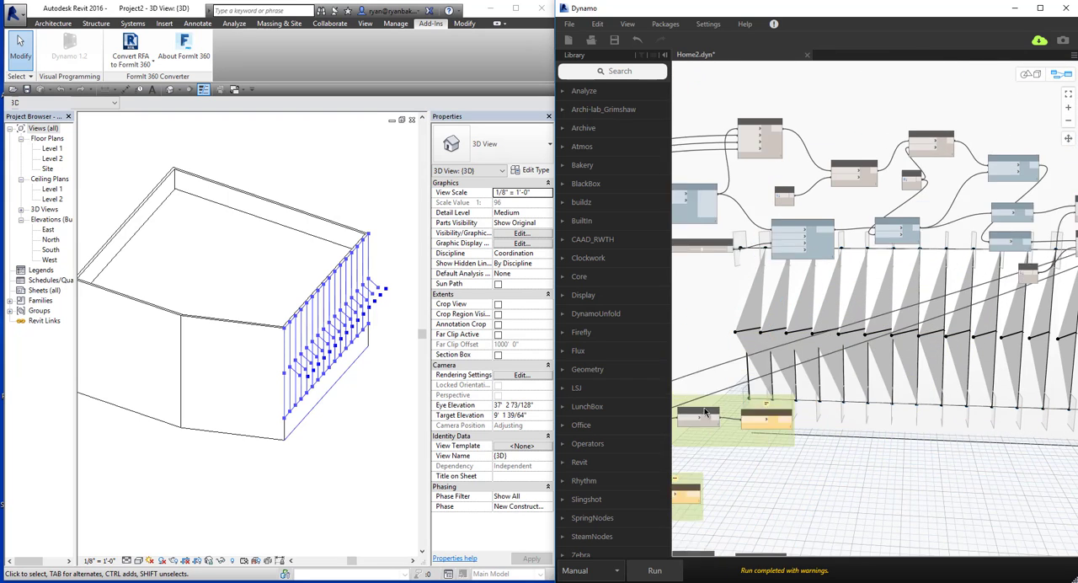
middle_drag(994, 288, 835, 301)
middle_drag(795, 450, 997, 241)
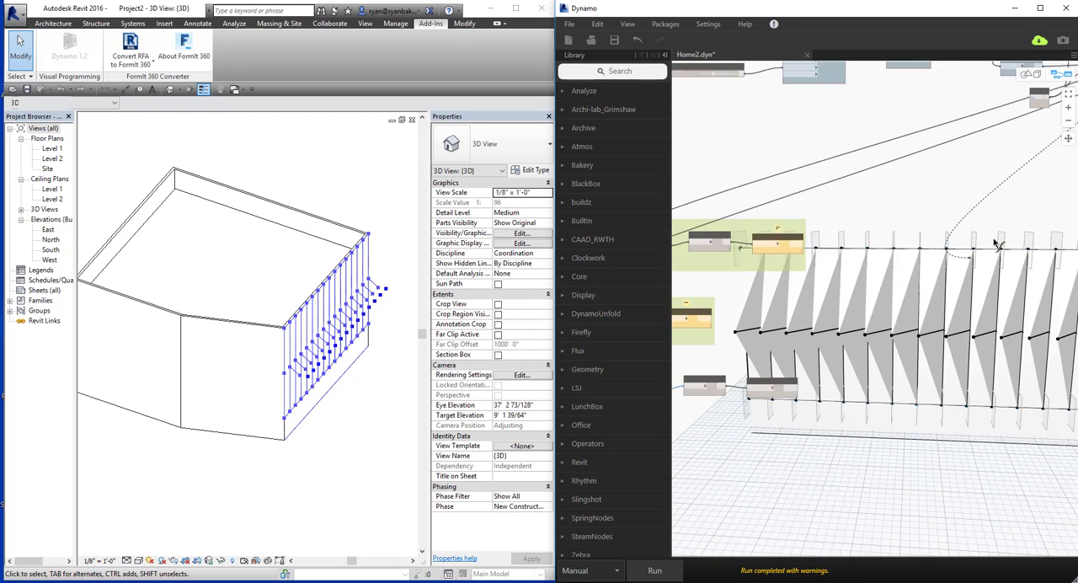
middle_drag(707, 493, 1001, 369)
middle_drag(837, 366, 782, 426)
scroll(895, 312, up, 5)
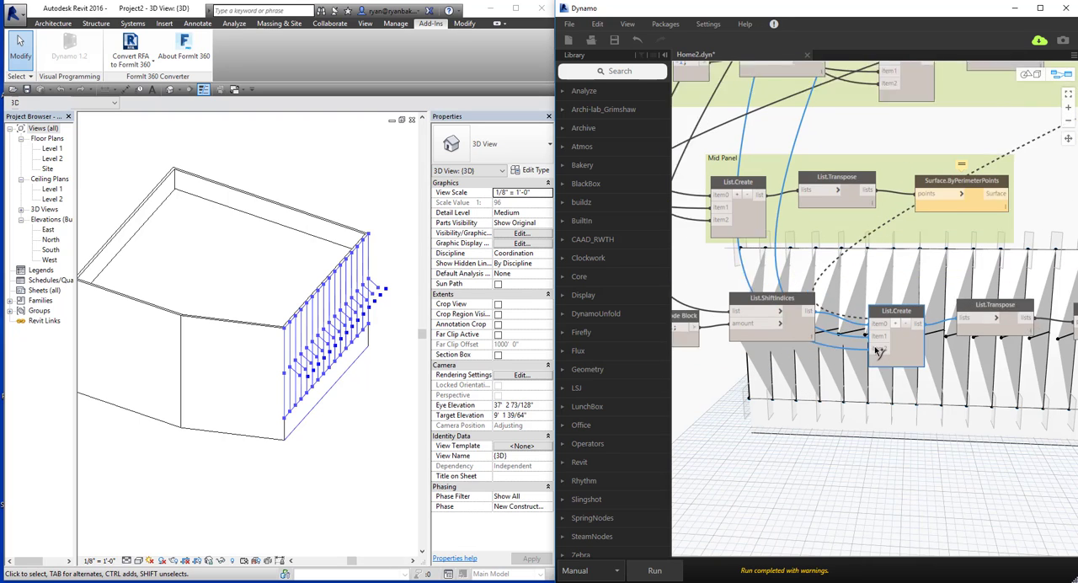
Run the graph, inspect the completed panel surfaces in 3D, and switch to Revit to view the divided wall from its front.
click(656, 570)
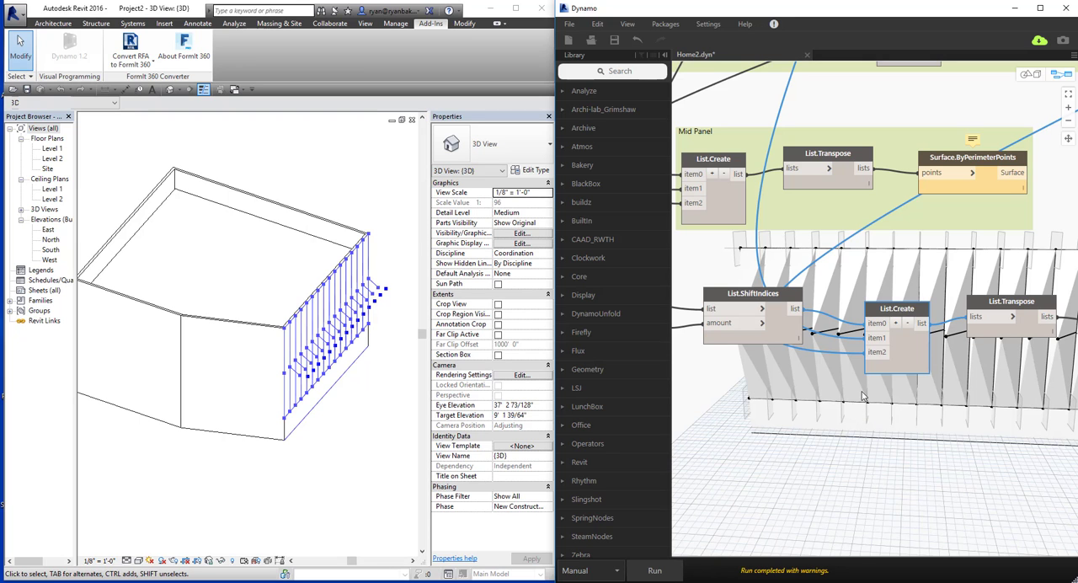
key(ctrl+b)
right_drag(790, 386, 884, 437)
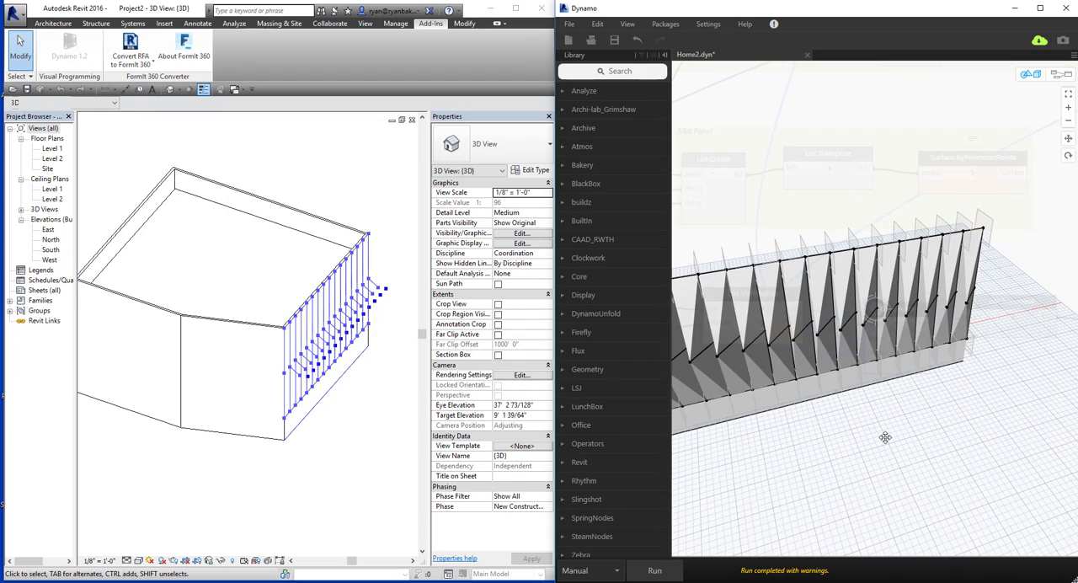
key(ctrl+b)
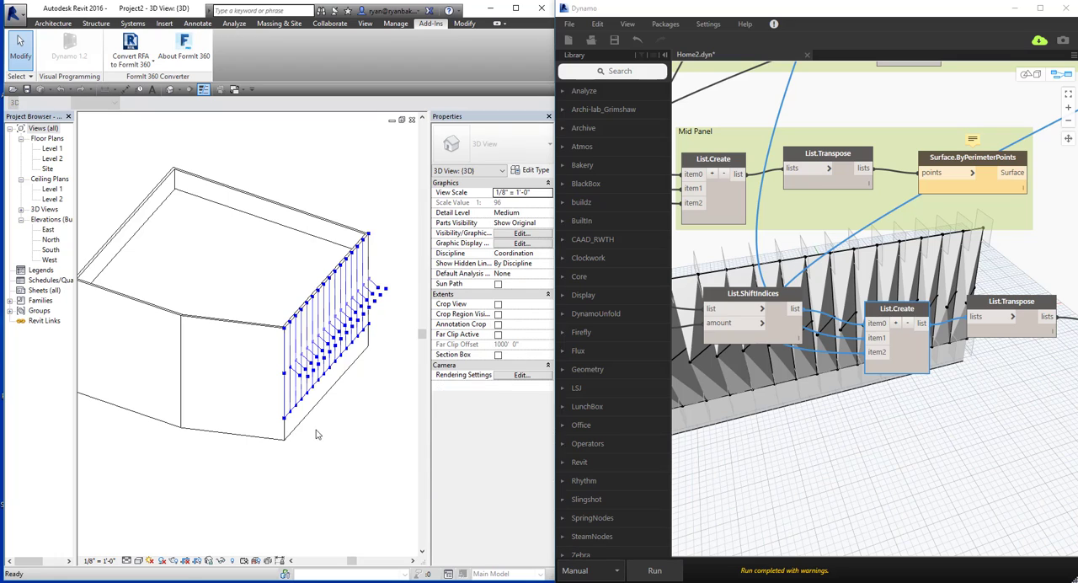
shift+middle_drag(358, 446, 152, 408)
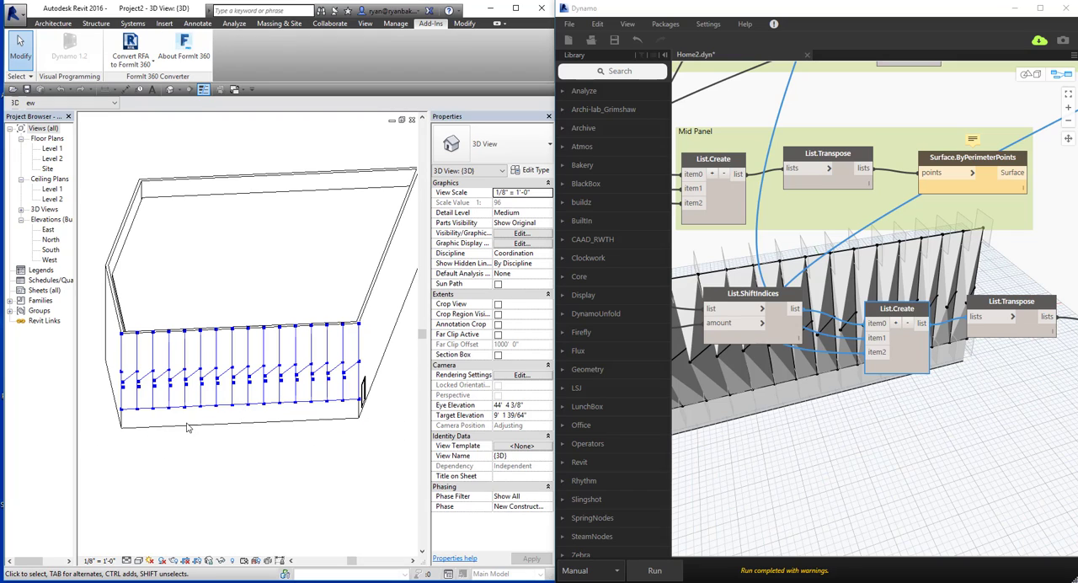
Add a List.Create node beyond the three surface rows and give it three item inputs.
middle_drag(248, 459, 235, 460)
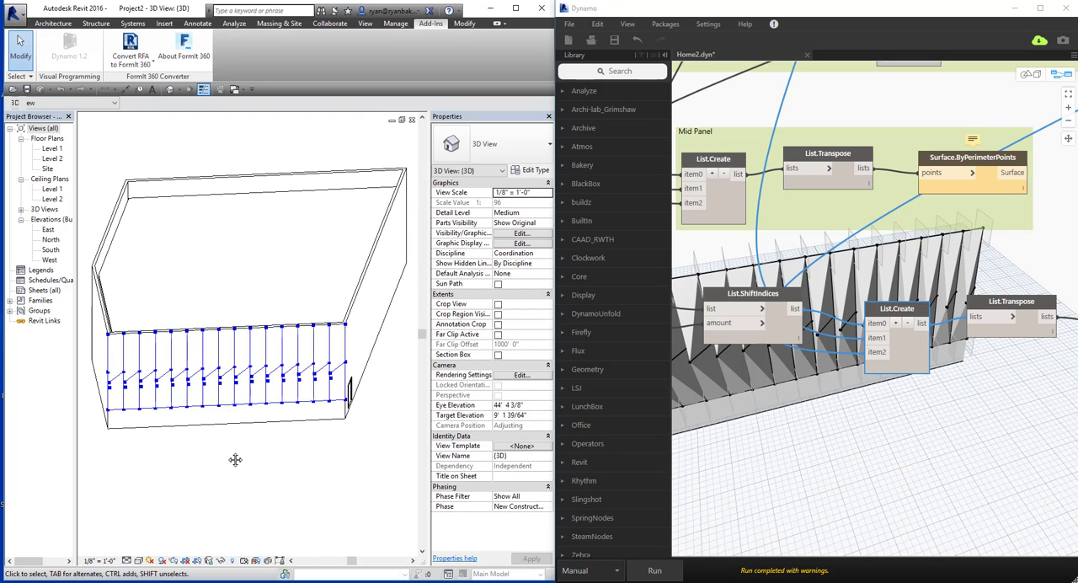
scroll(763, 470, down, 6)
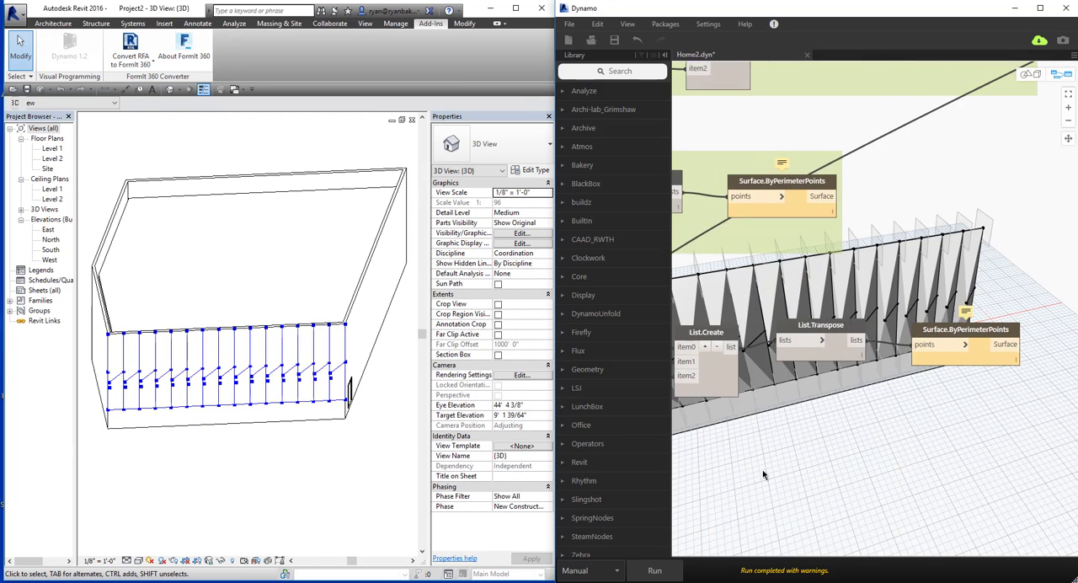
scroll(961, 412, up, 2)
middle_drag(961, 412, 817, 314)
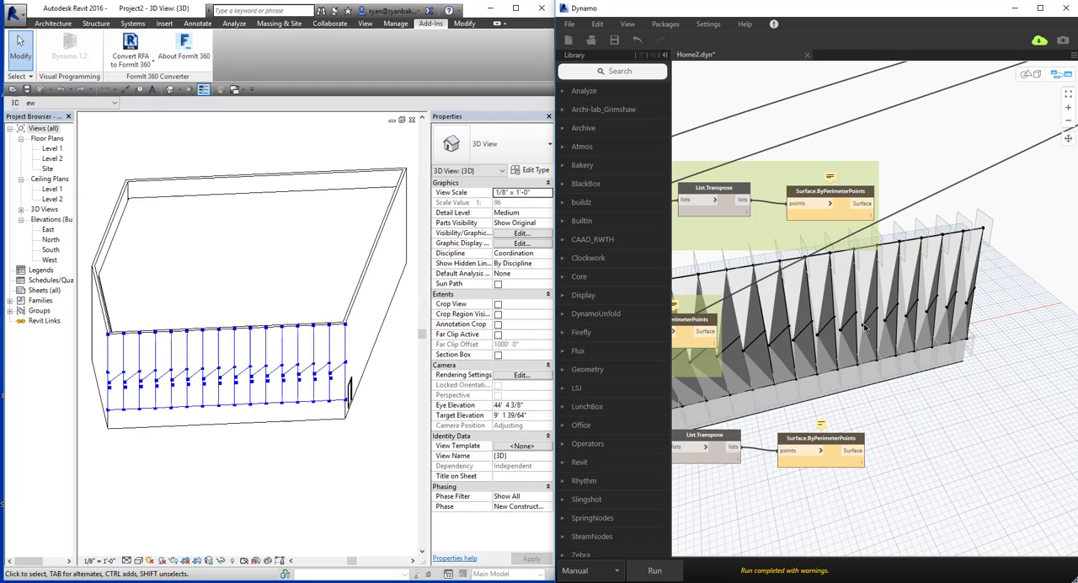
right_click(911, 335)
text(List.Create)
key(Return)
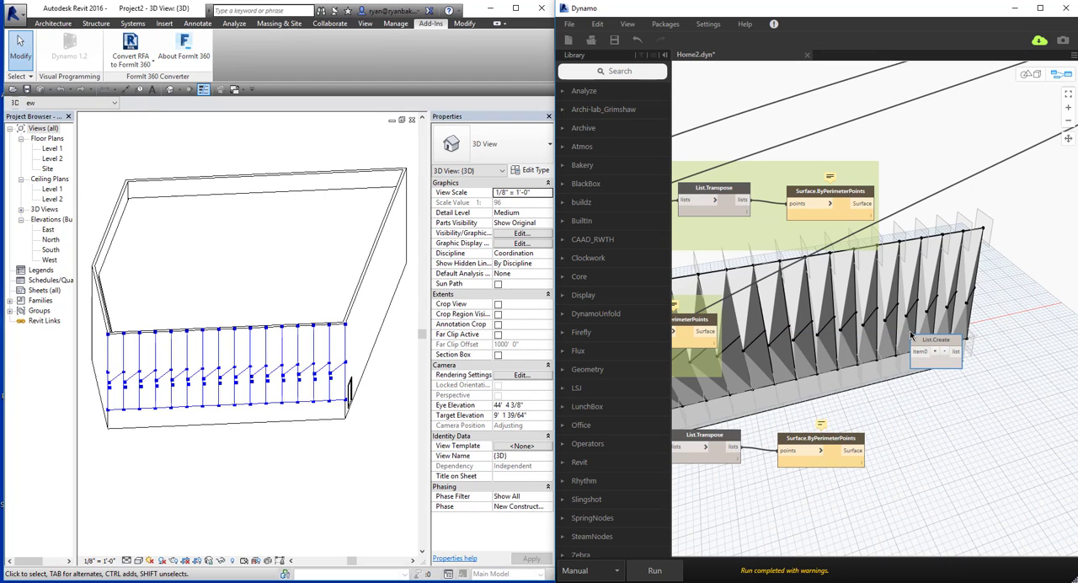
click(937, 351)
click(937, 351)
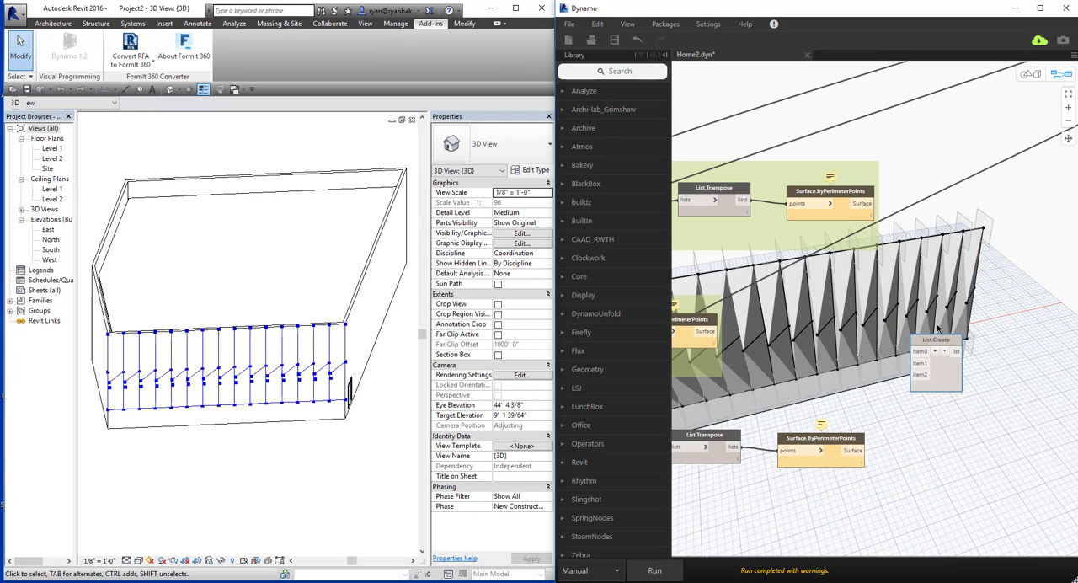
Connect the Surface outputs of the top, mid and lowest rows to item0, item1 and item2 of the new List.Create.
click(867, 205)
click(917, 324)
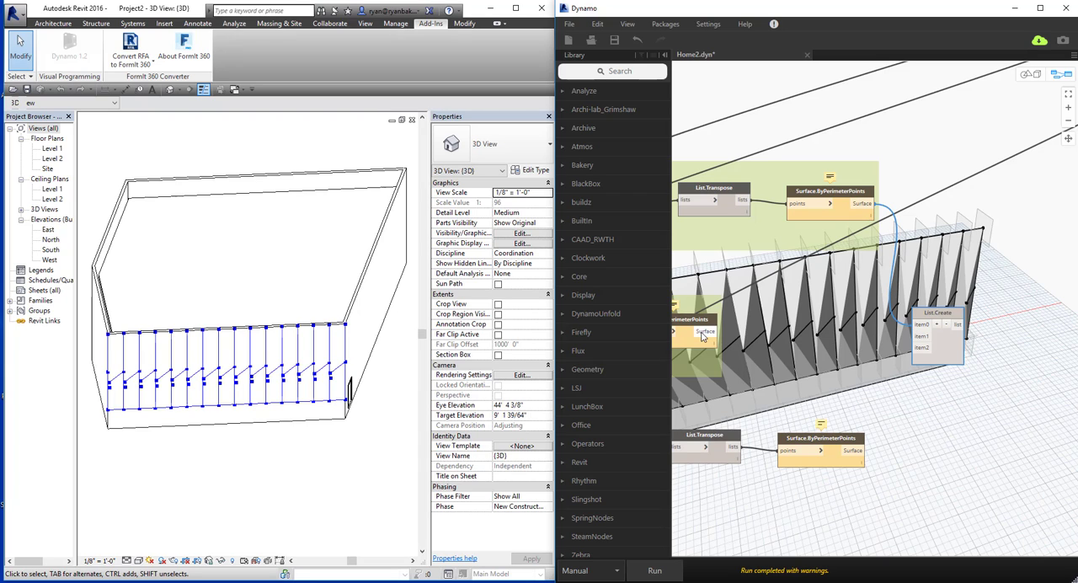
click(919, 336)
click(860, 449)
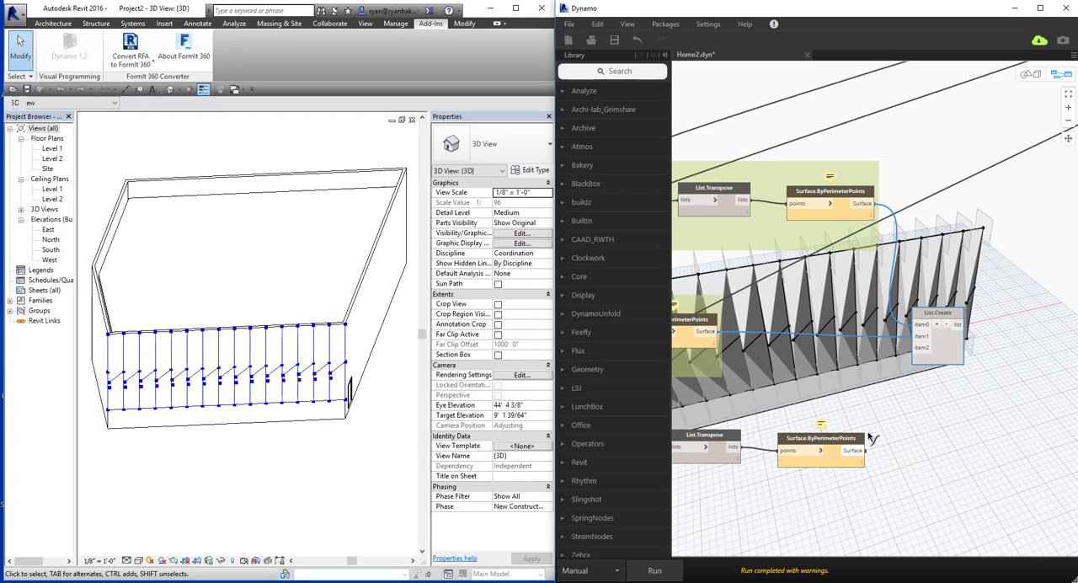
click(919, 348)
Group all the nodes of the lowest surface row, from its Code Block to Surface.ByPerimeterPoints.
scroll(923, 350, down, 2)
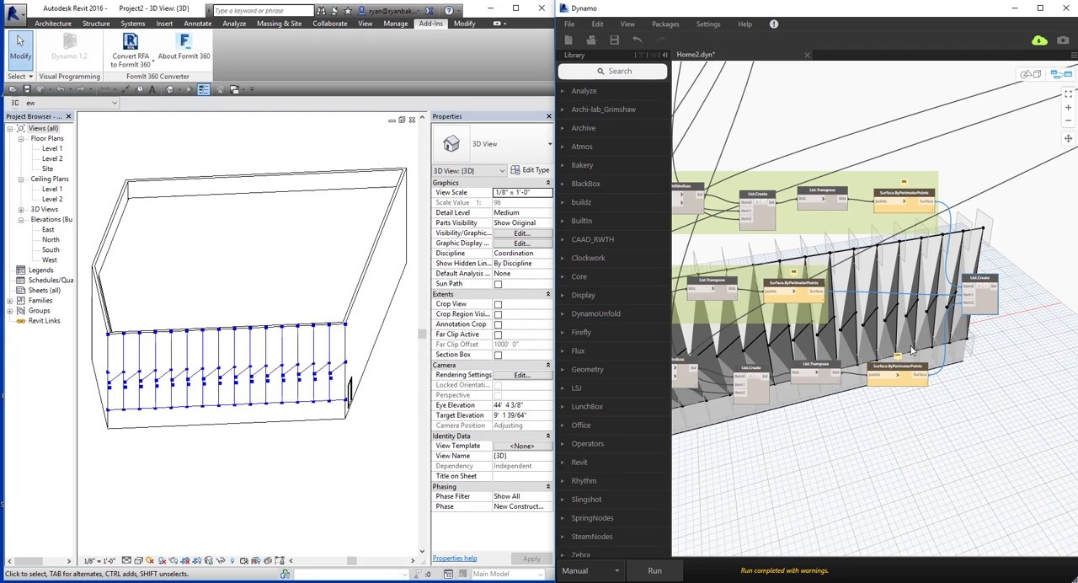
scroll(951, 339, down, 2)
middle_drag(955, 334, 963, 325)
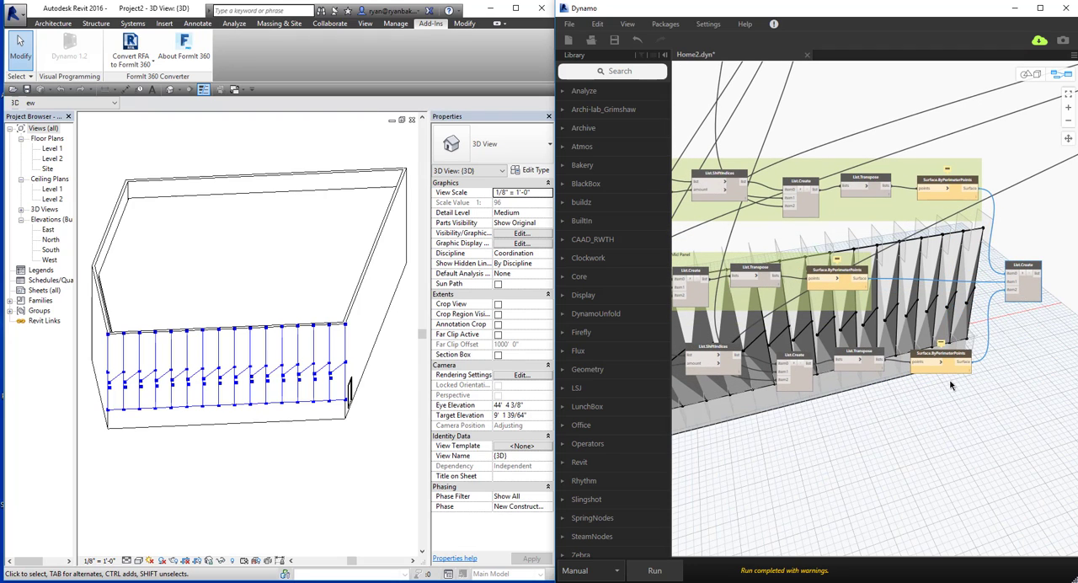
middle_drag(873, 440, 925, 381)
scroll(881, 388, down, 3)
drag(963, 297, 750, 355)
right_click(745, 335)
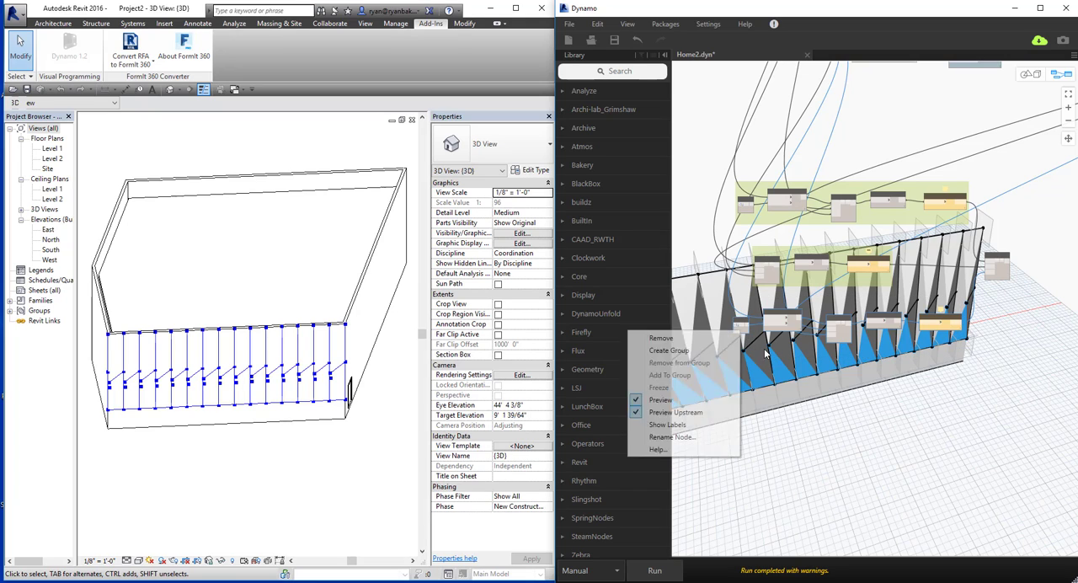
click(687, 360)
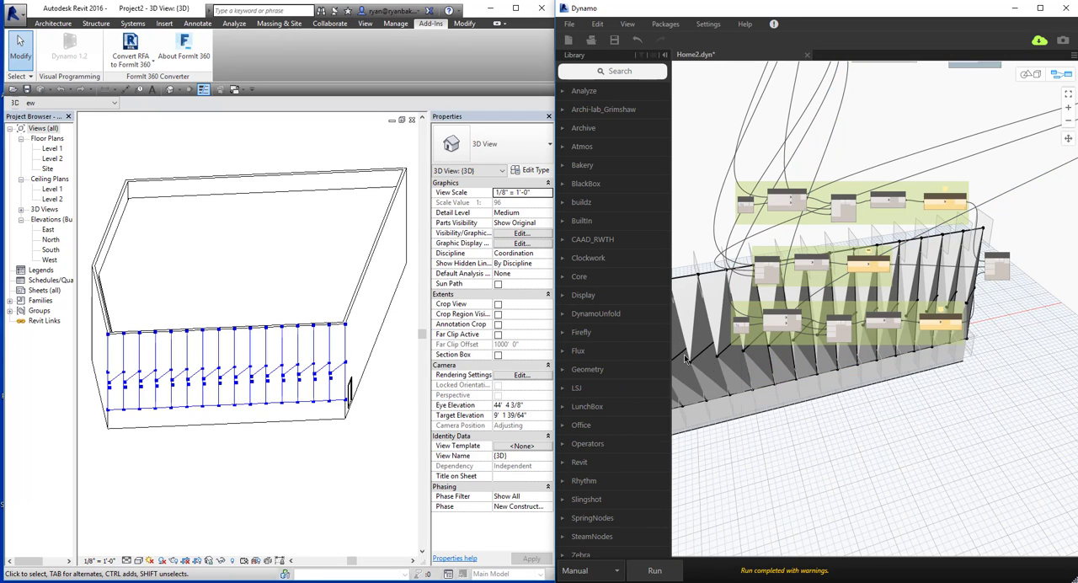
Title the new group of the lowest row "Bottom Panel".
double_click(747, 310)
text(Bottom)
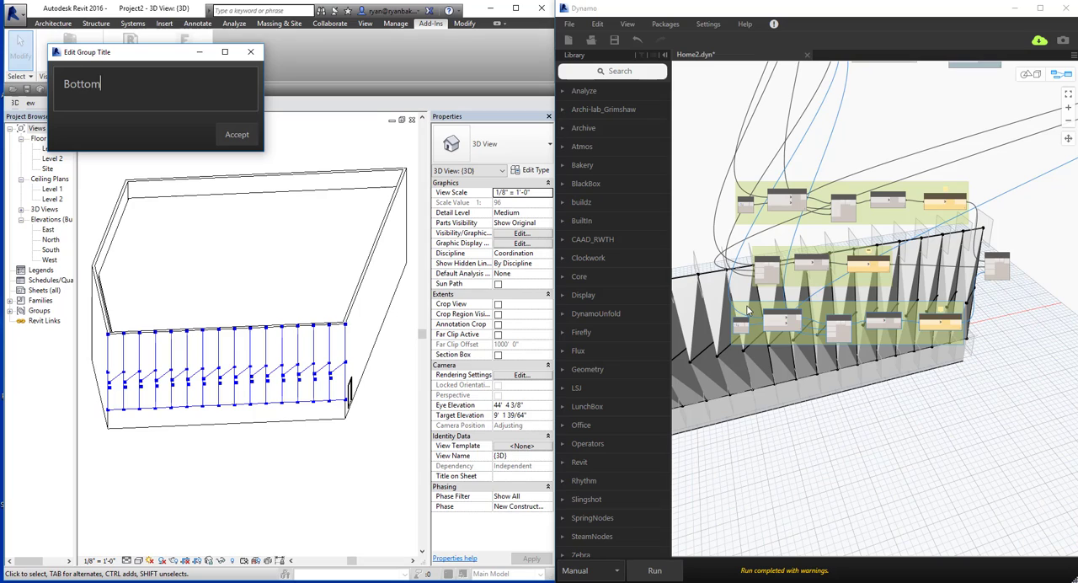
text( Panel)
click(235, 137)
Add a Surface.PerimeterCurves node and feed its surface input from the List.Create that combines the three panel surfaces.
scroll(998, 282, up, 4)
middle_drag(1020, 291, 865, 291)
right_click(924, 302)
text(surface)
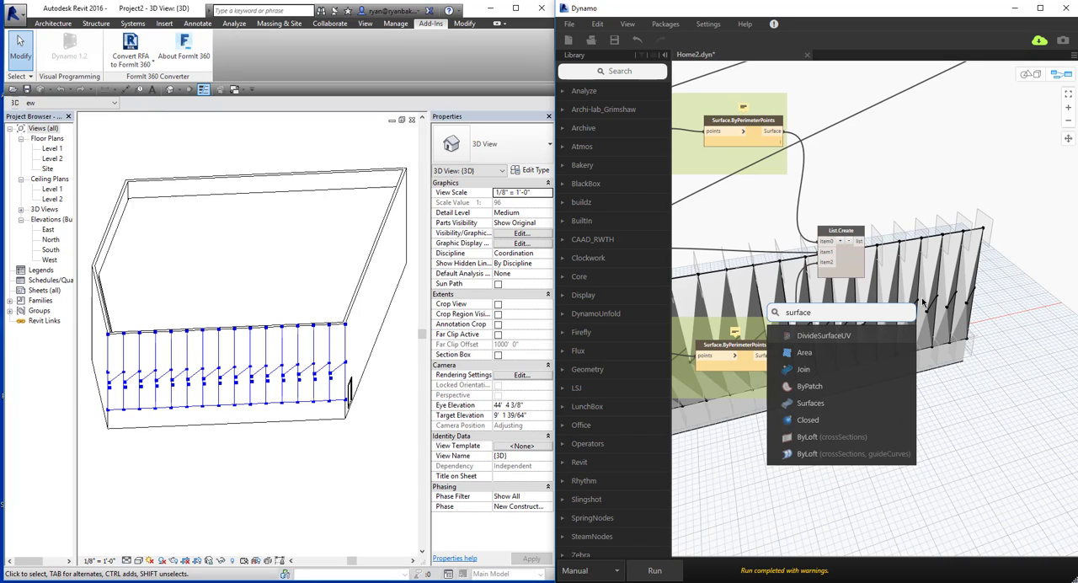
text( curv)
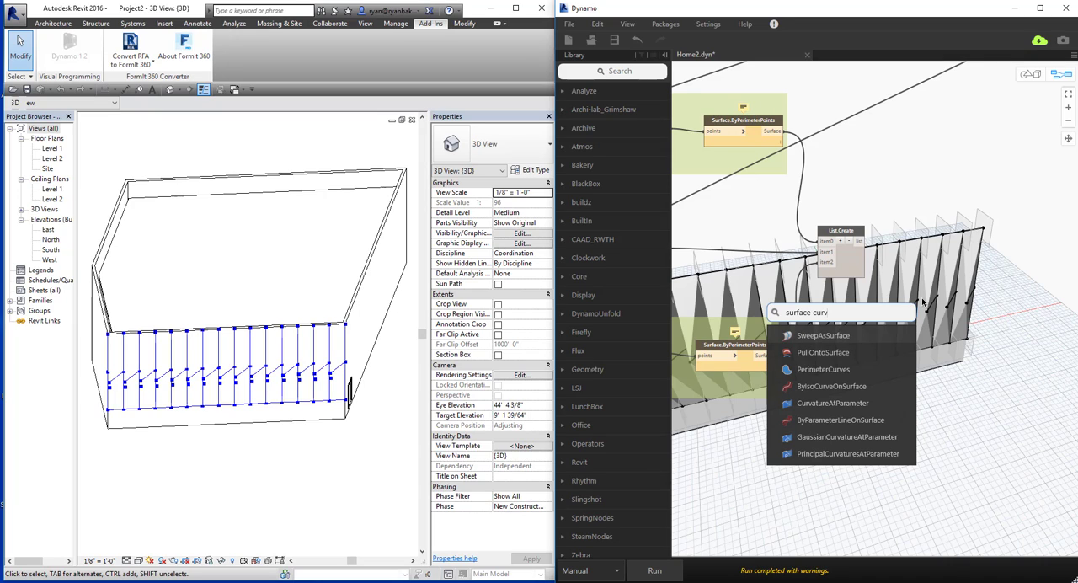
text(er)
click(835, 369)
drag(921, 310, 898, 246)
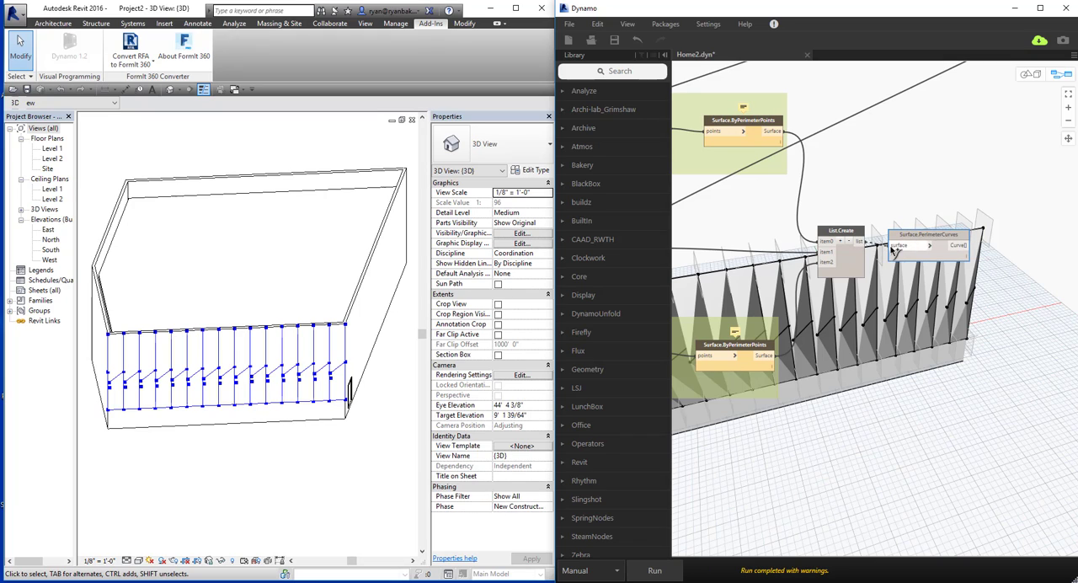
Run the graph and inspect the panels on the wall in the Revit 3D view.
click(655, 571)
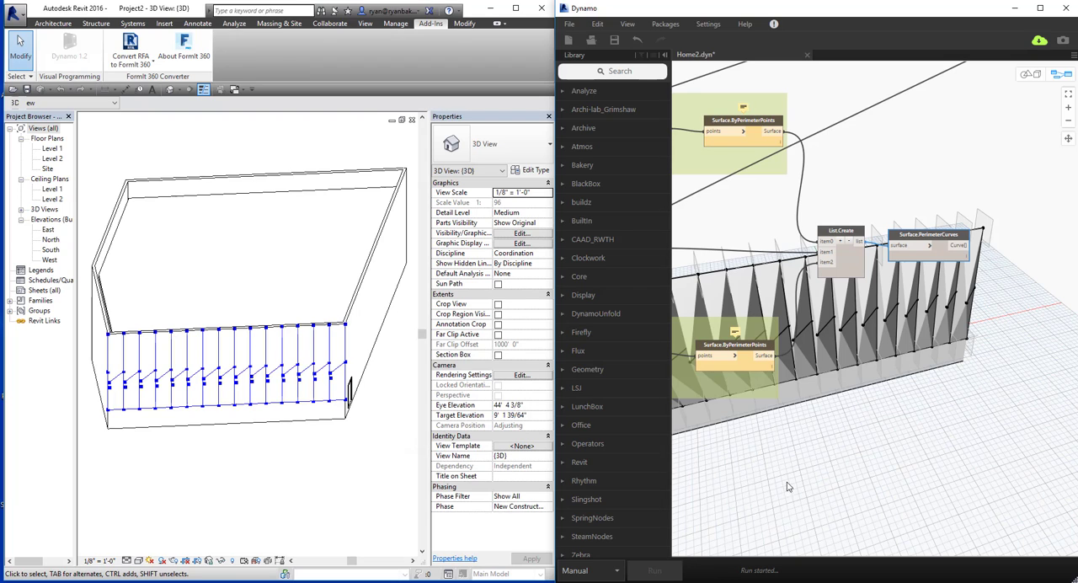
middle_drag(196, 399, 284, 379)
shift+middle_drag(300, 441, 194, 389)
shift+middle_drag(321, 319, 287, 380)
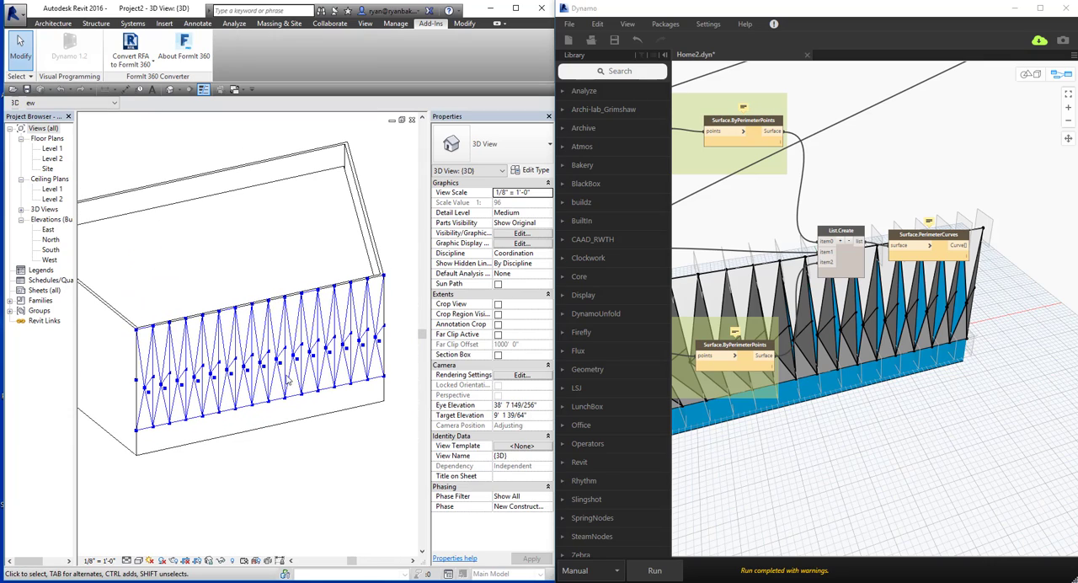
Examine the panel surfaces and their perimeter curves from several angles in the Dynamo 3D preview.
click(944, 367)
scroll(944, 367, down, 3)
middle_drag(945, 368, 905, 338)
key(ctrl+b)
right_drag(893, 371, 740, 263)
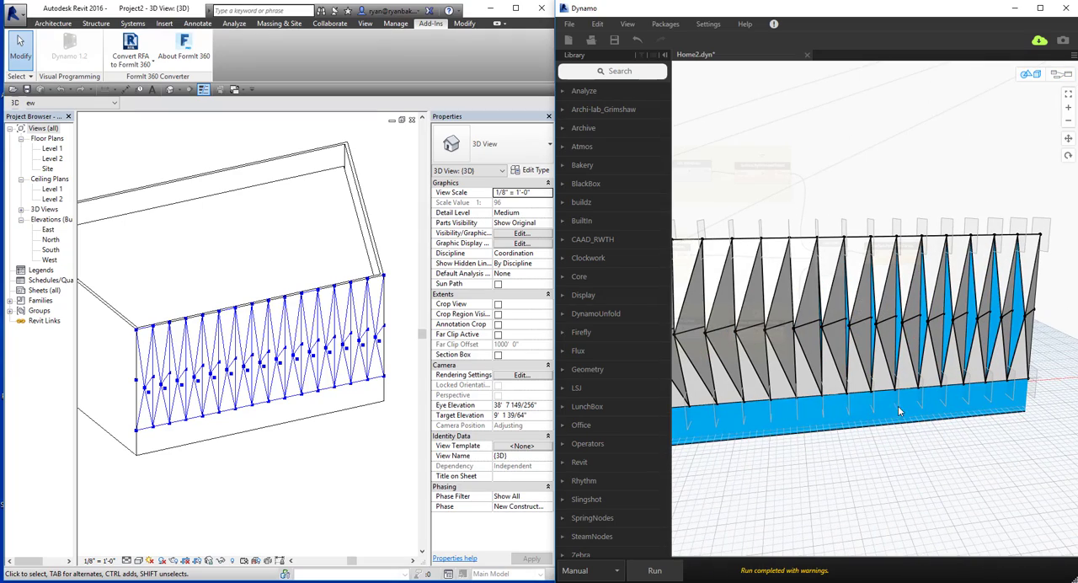
right_drag(900, 411, 823, 447)
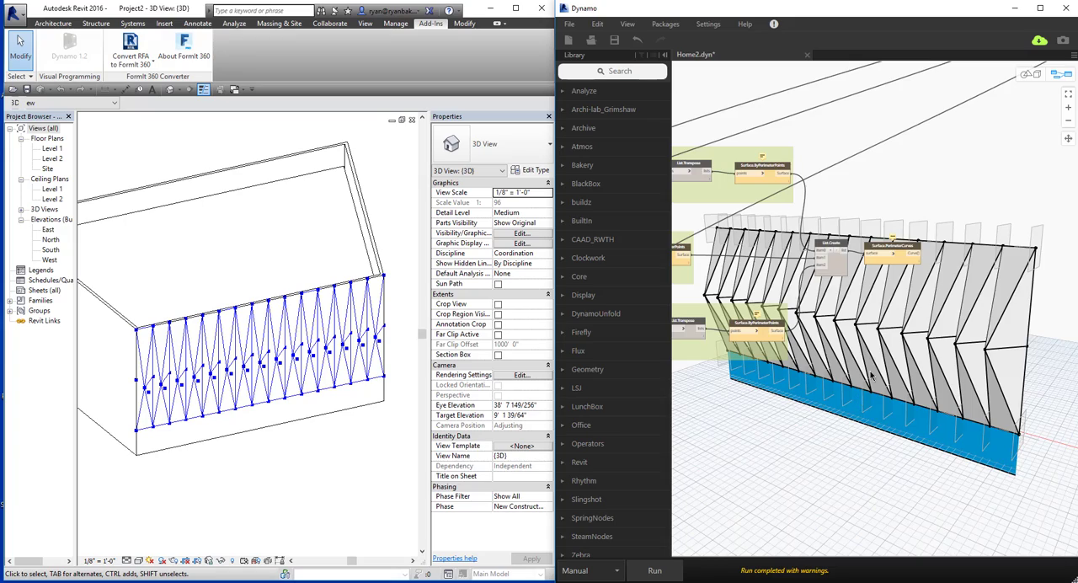
right_drag(871, 375, 851, 402)
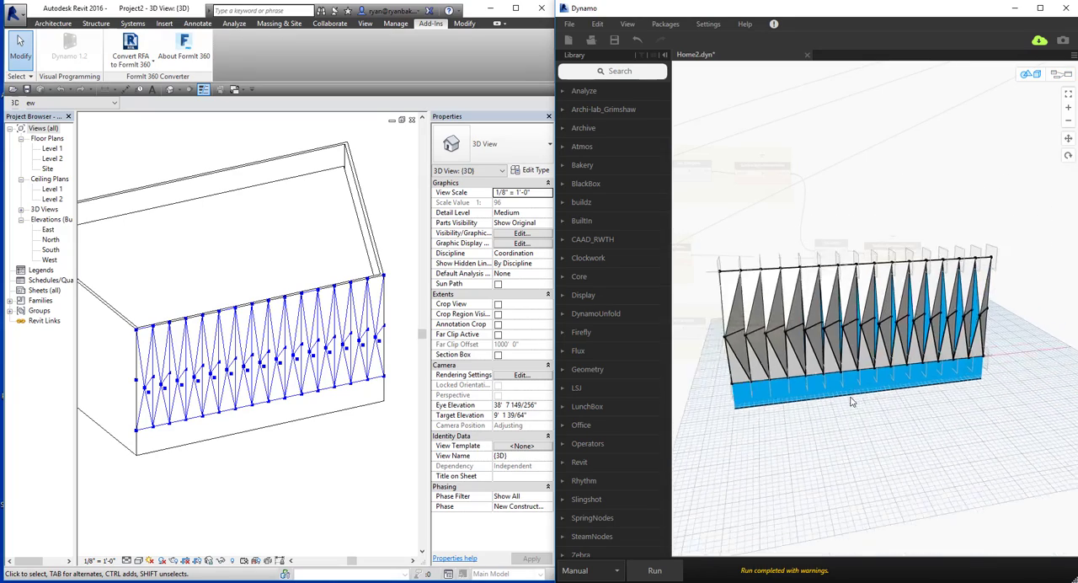
key(ctrl+b)
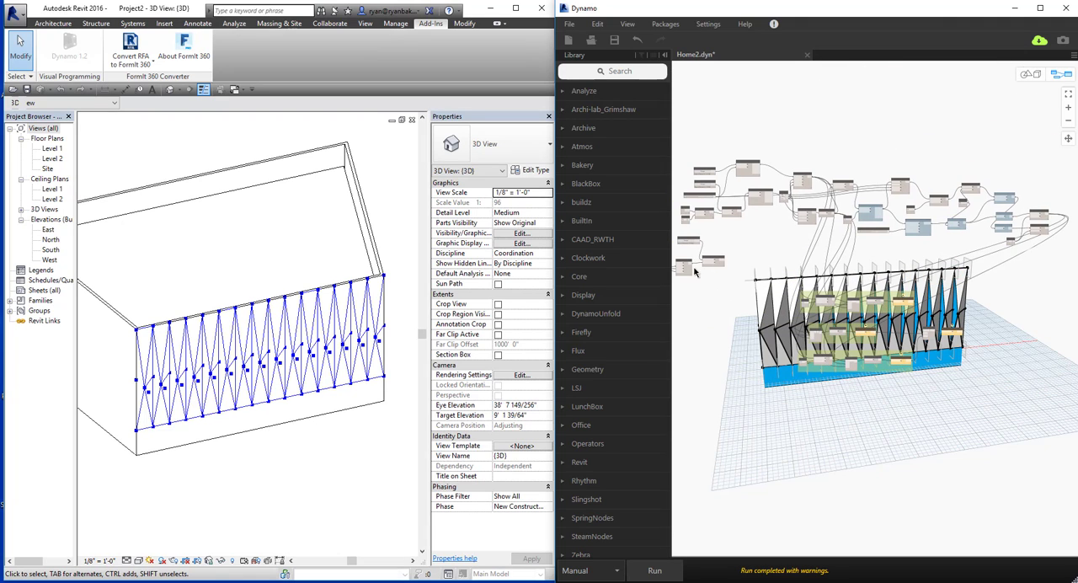
Duplicate the Select Face node, place the copy below the color display nodes, and assign it the roof face in Revit.
middle_drag(840, 425, 959, 424)
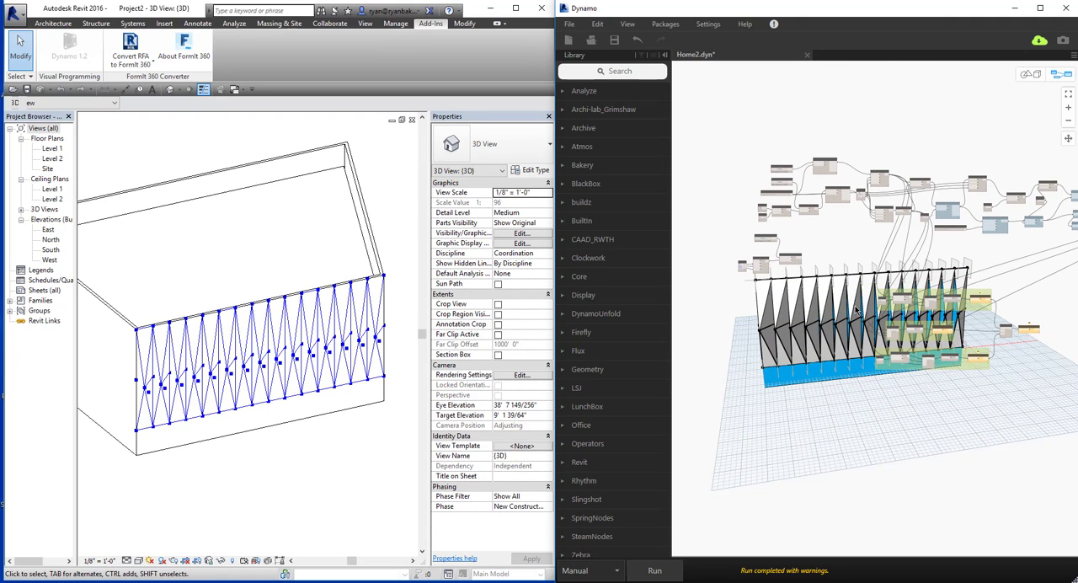
scroll(797, 259, up, 5)
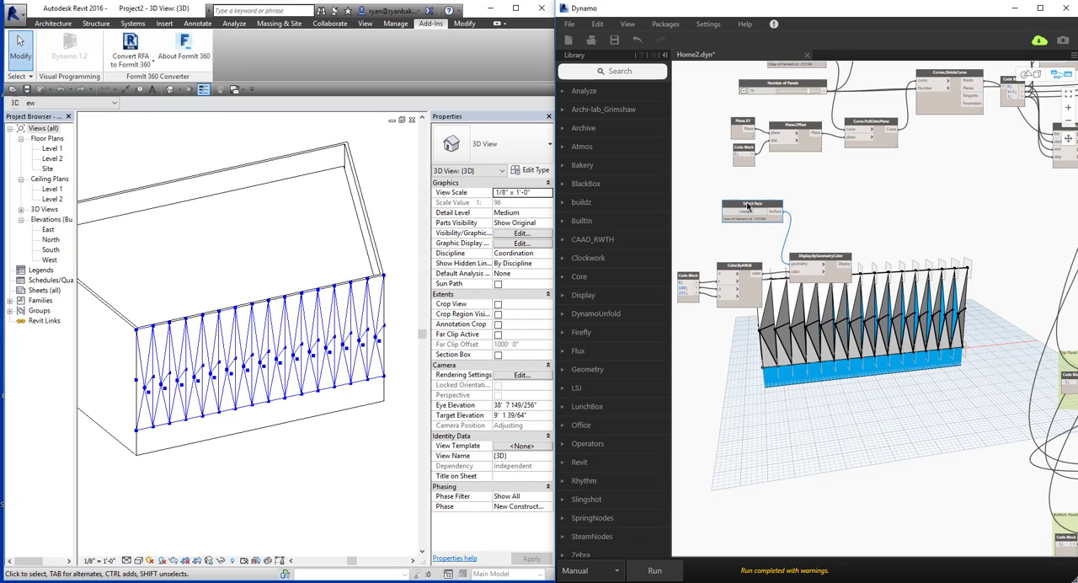
key(ctrl+v)
drag(839, 220, 767, 369)
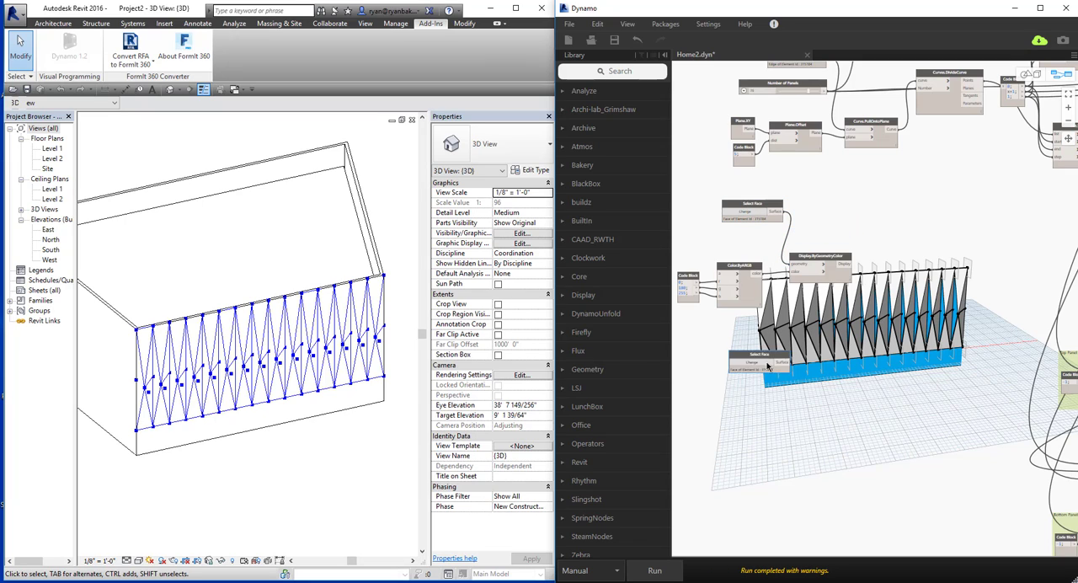
click(751, 372)
click(304, 173)
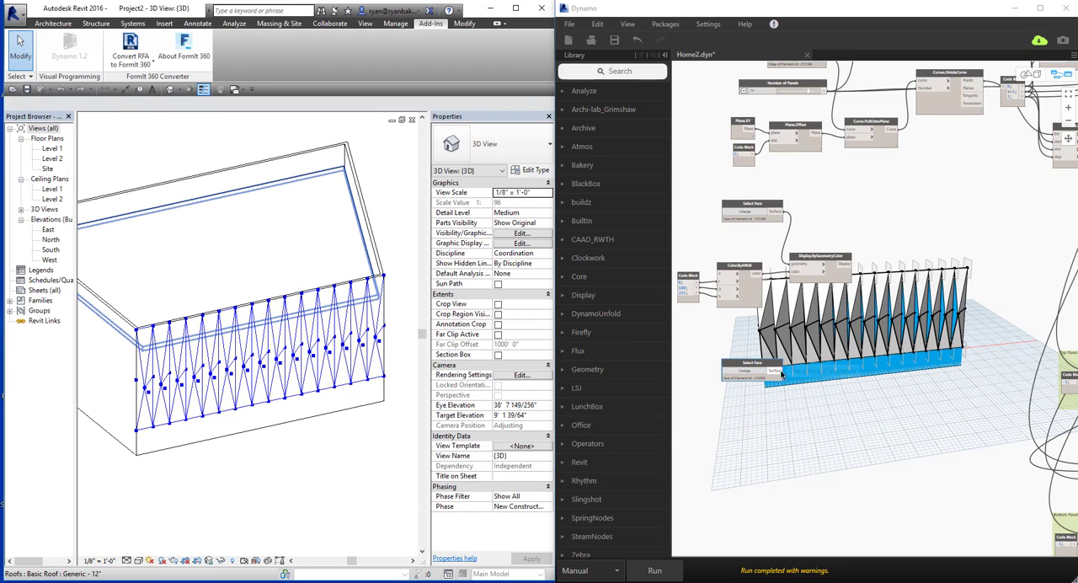
Paste another Select Face node below the roof one and choose its face in Revit with the building viewed from below.
click(828, 388)
key(ctrl+v)
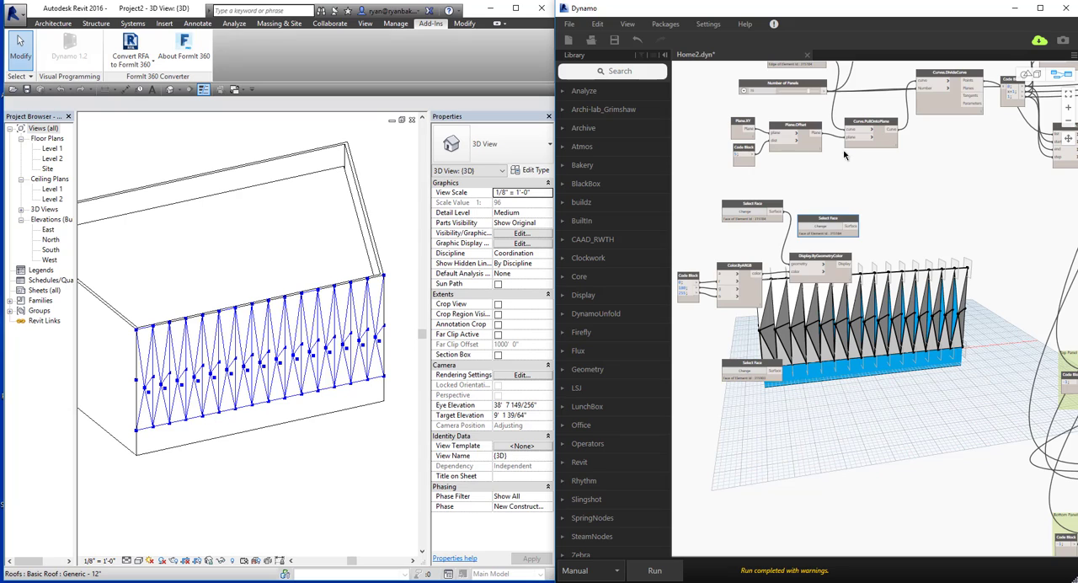
drag(824, 221, 751, 430)
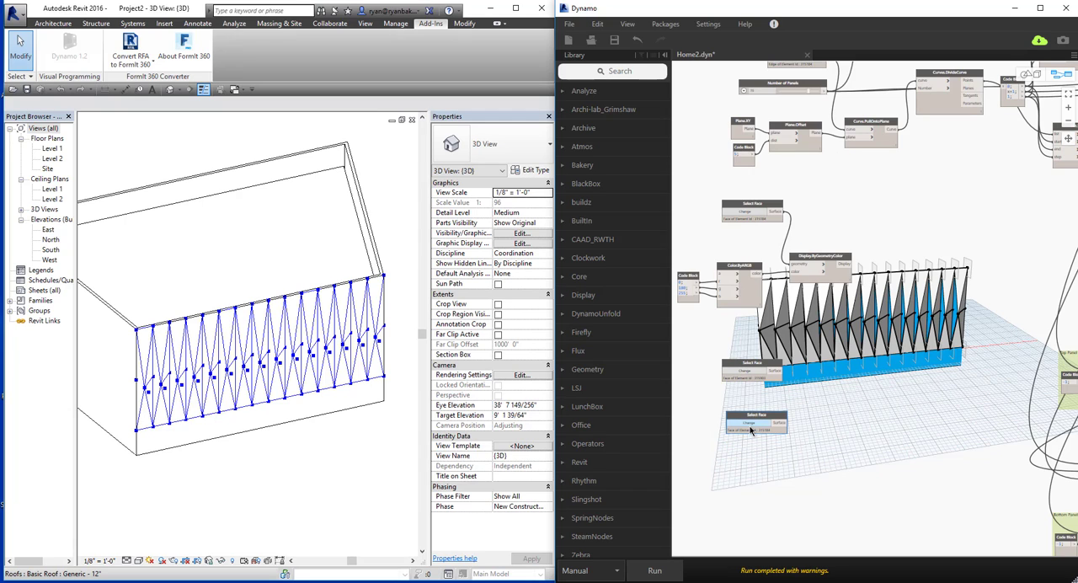
shift+middle_drag(336, 424, 310, 319)
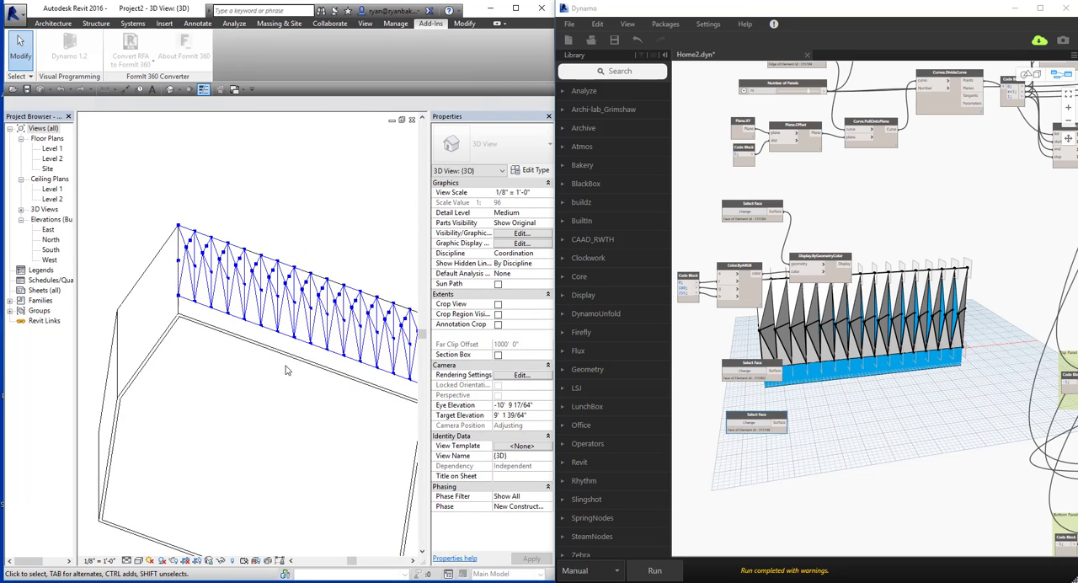
click(926, 428)
Run the graph and inspect the newly selected building faces together with the panels in the 3D preview.
middle_drag(885, 412, 845, 418)
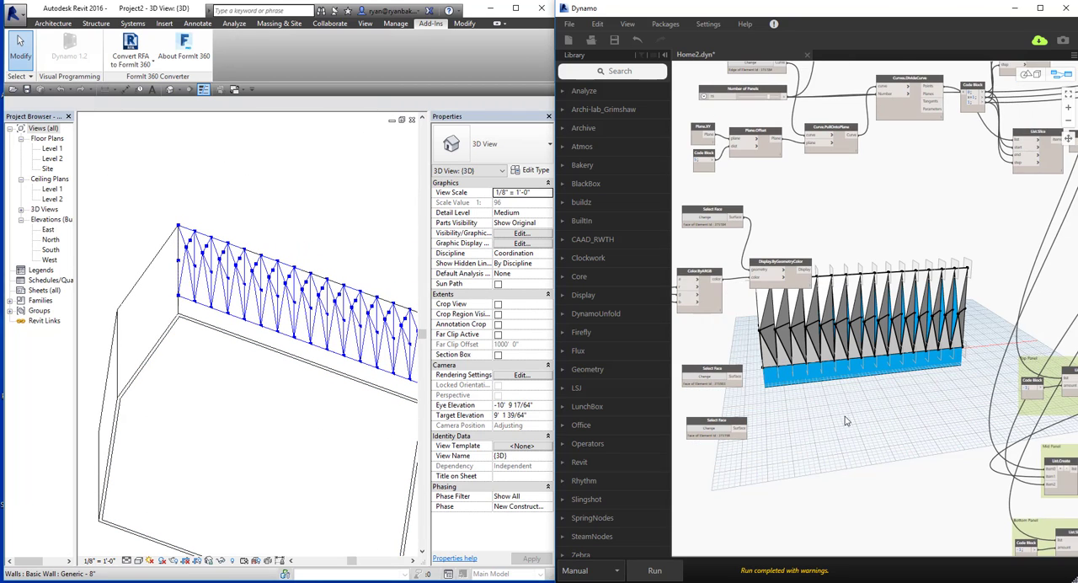
key(Escape)
right_drag(845, 418, 893, 421)
click(680, 569)
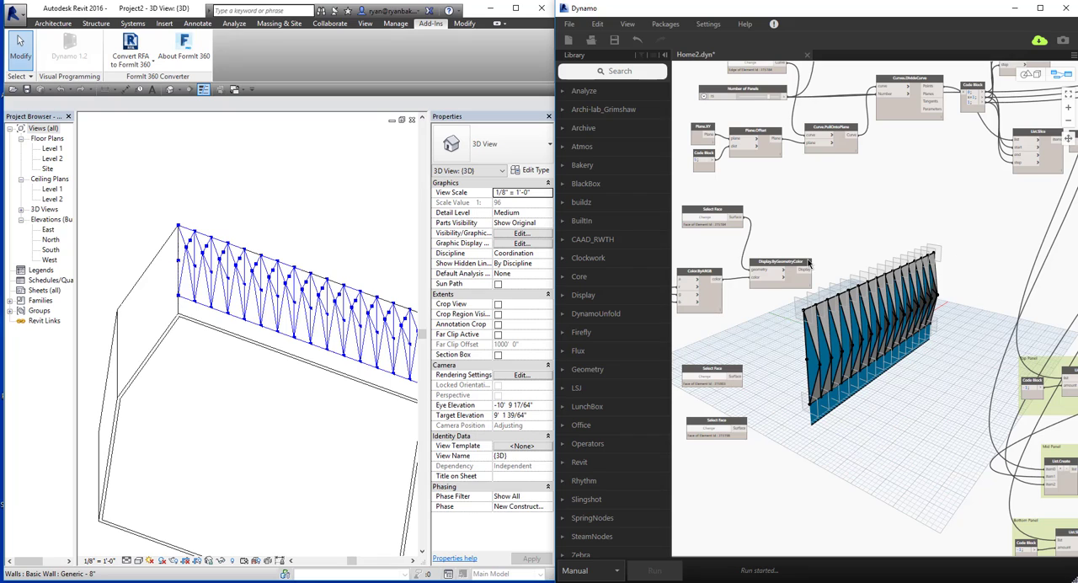
right_drag(893, 430, 800, 414)
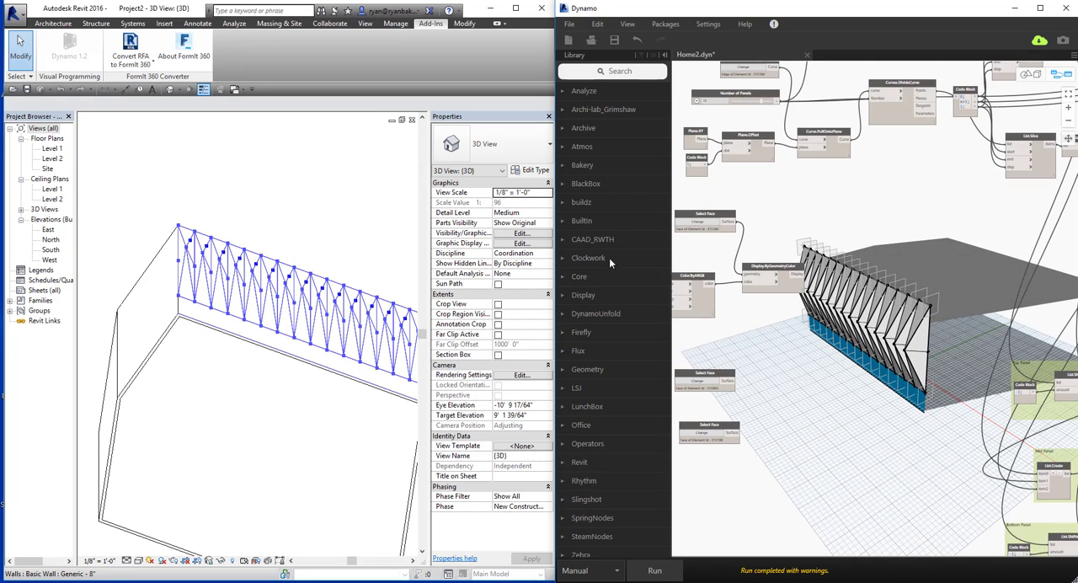
Set the Number of Panels slider to 9.
middle_drag(920, 413, 825, 439)
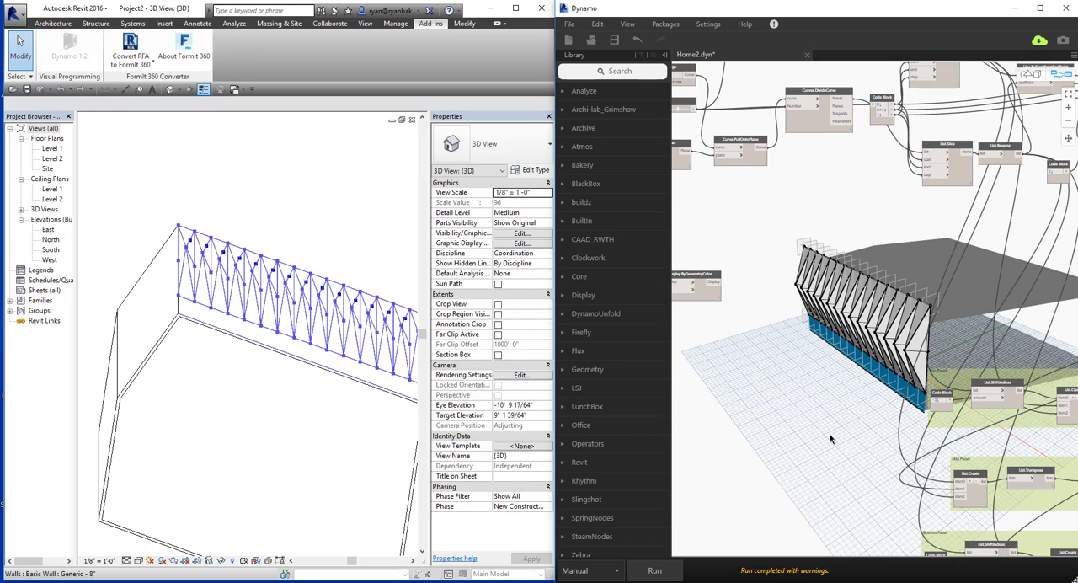
right_drag(830, 437, 971, 431)
scroll(892, 252, up, 6)
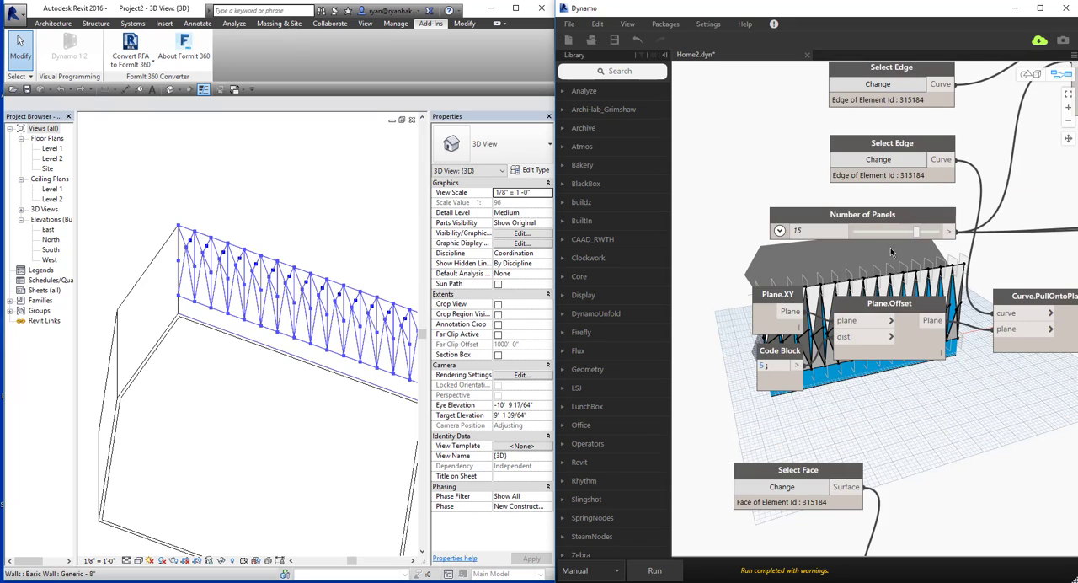
middle_drag(976, 406, 872, 384)
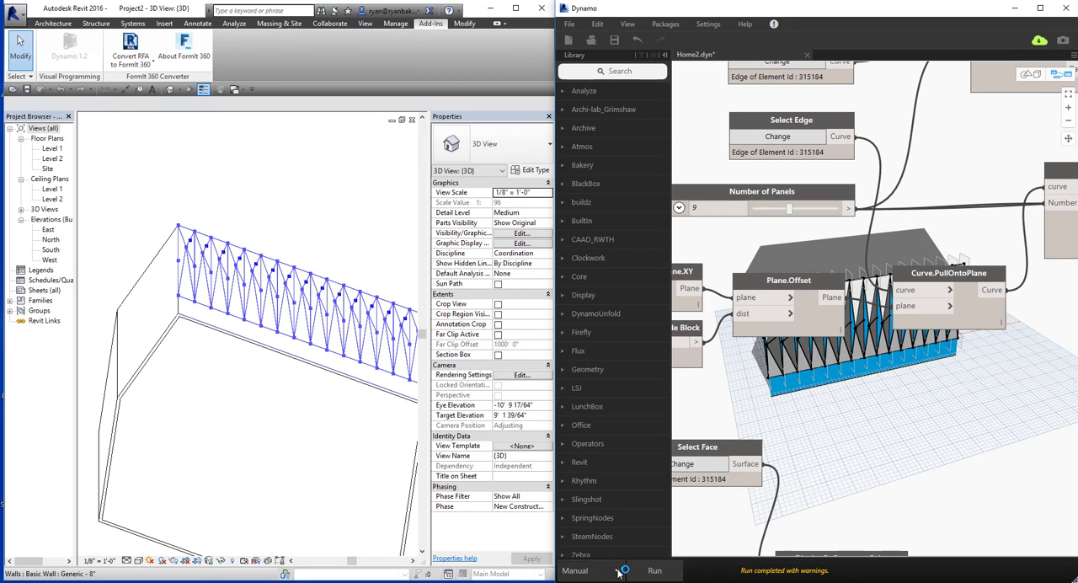
Switch the graph's run mode to Automatic and view the updated panels from the other side of the wall.
click(620, 572)
click(587, 511)
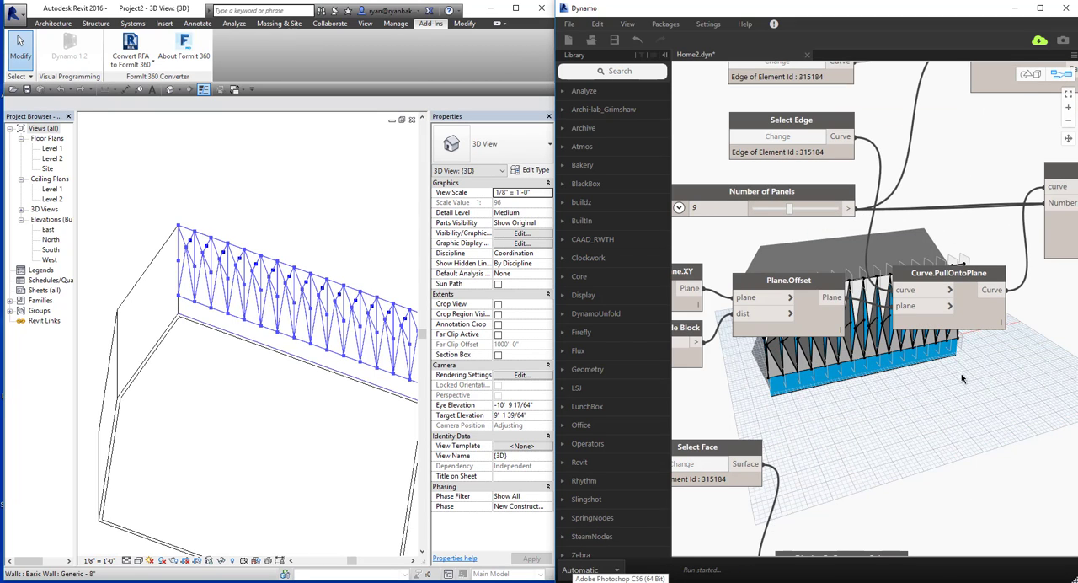
middle_drag(933, 364, 818, 419)
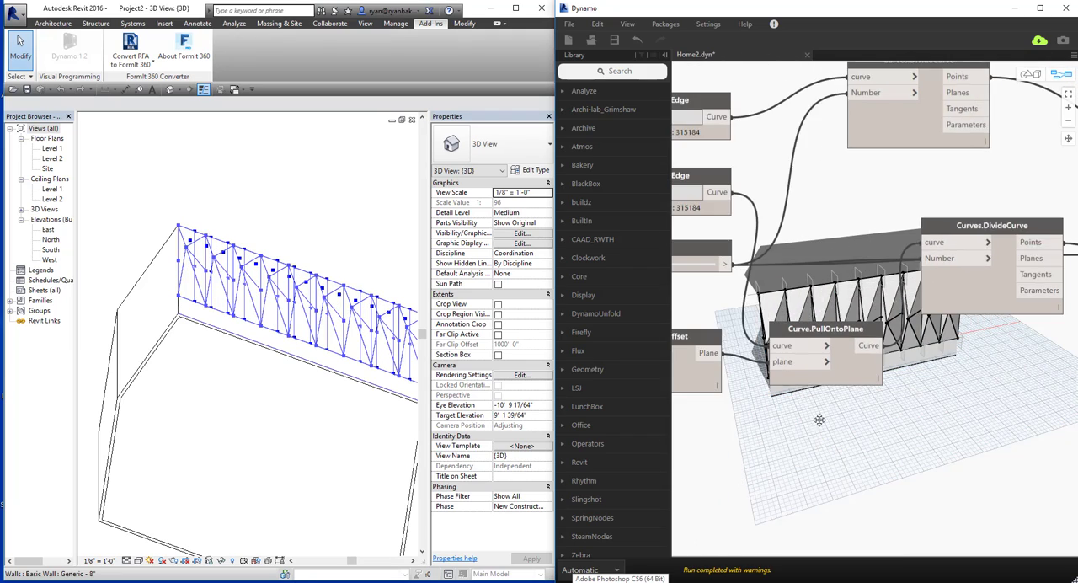
key(ctrl+b)
right_drag(814, 418, 854, 403)
key(ctrl+b)
middle_drag(912, 393, 759, 426)
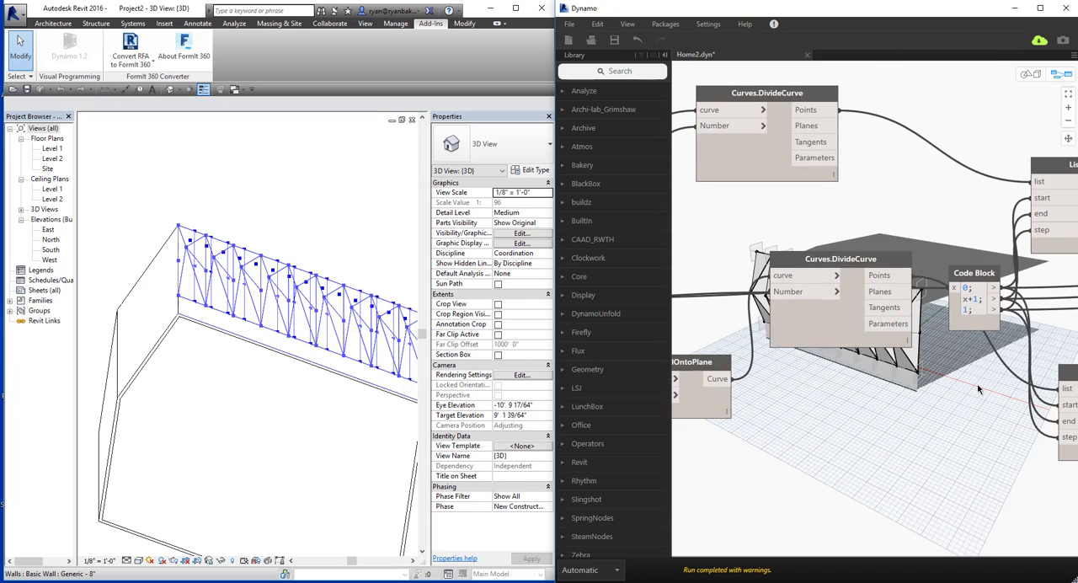
Rename the Integer Slider that feeds Geometry.Translate's yTranslation input as Panel Depth.
middle_drag(978, 387, 674, 371)
middle_drag(1011, 383, 780, 329)
middle_drag(952, 448, 830, 377)
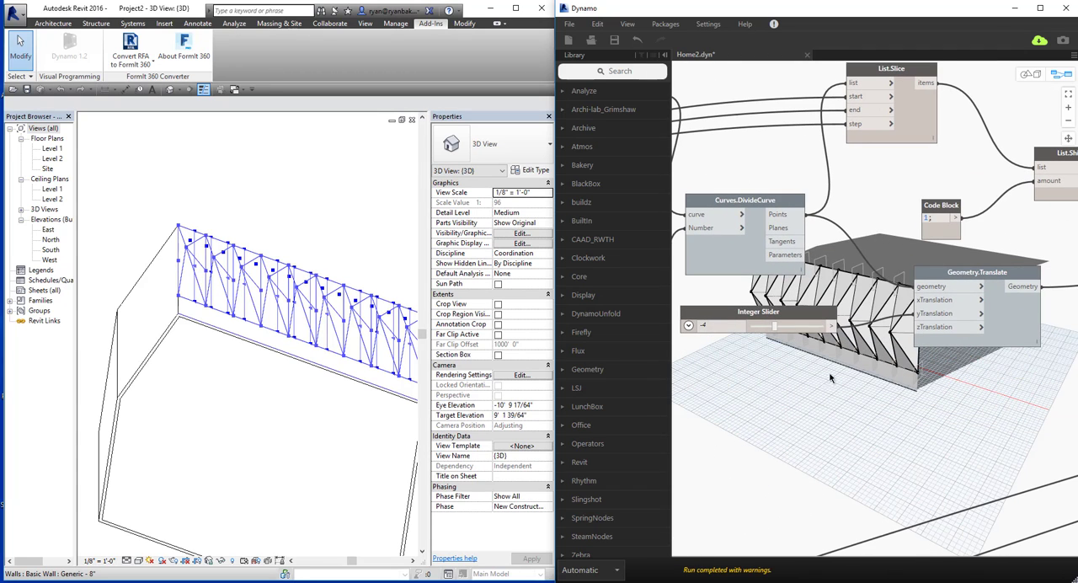
double_click(764, 313)
text(Pan)
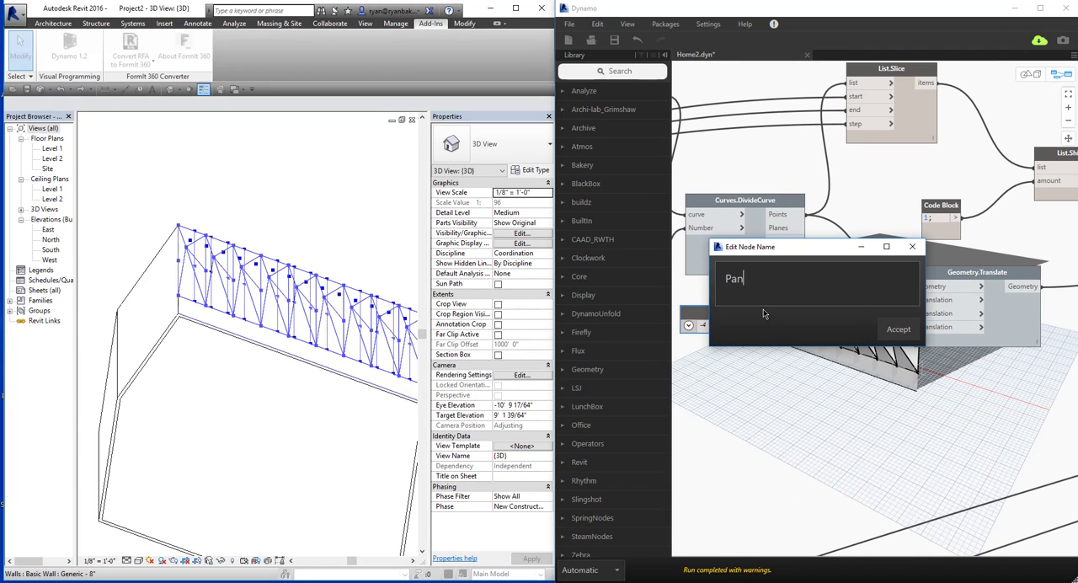
text(el Depth)
key(Return)
Test the Panel Depth slider at -5 and -1, and inspect the panels up close in the 3D preview.
drag(765, 326, 763, 328)
text(el)
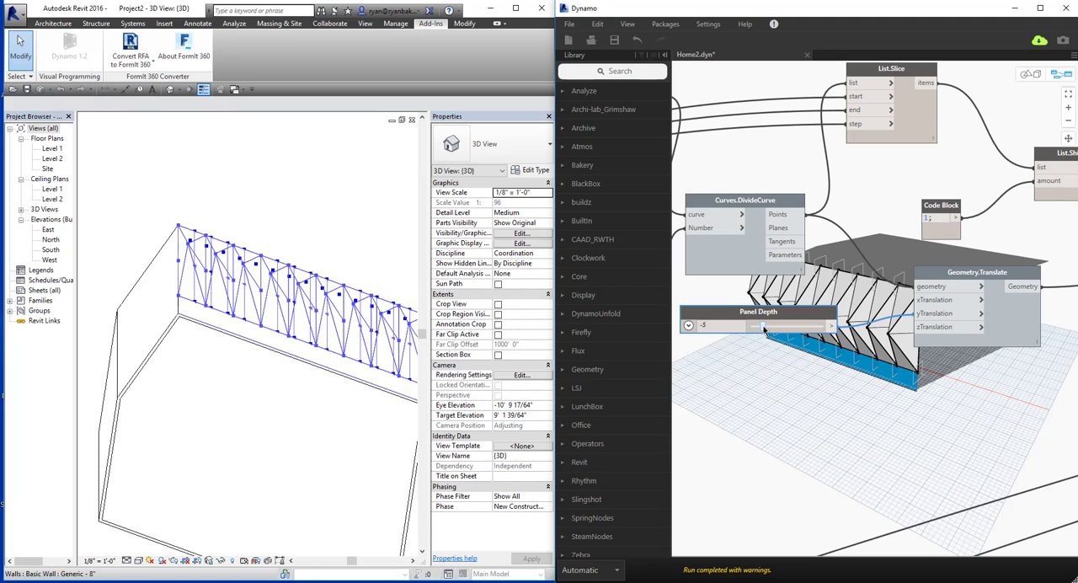
click(811, 327)
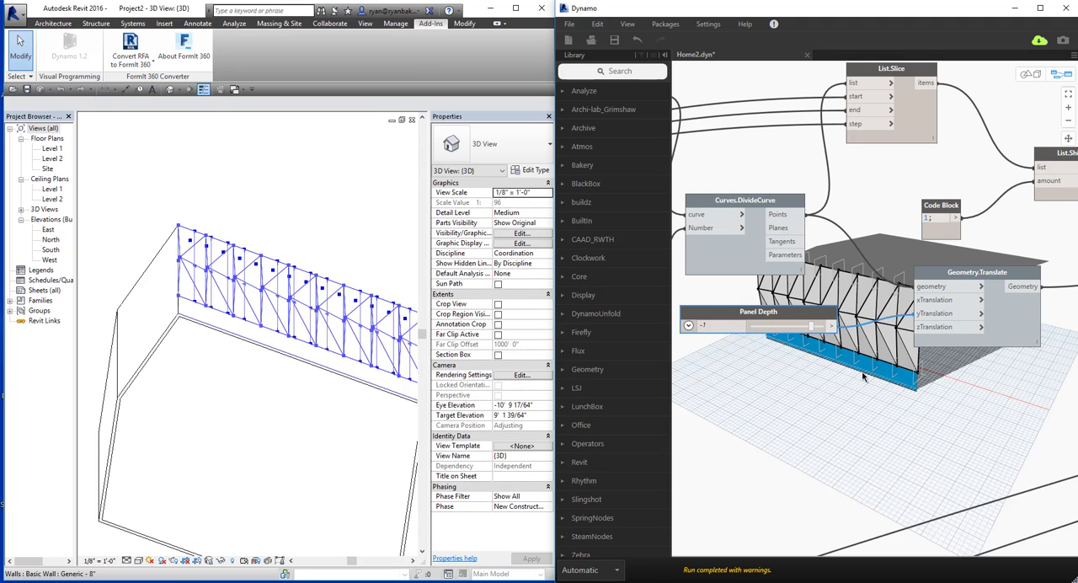
middle_drag(861, 369, 856, 394)
key(ctrl+b)
right_drag(855, 397, 839, 377)
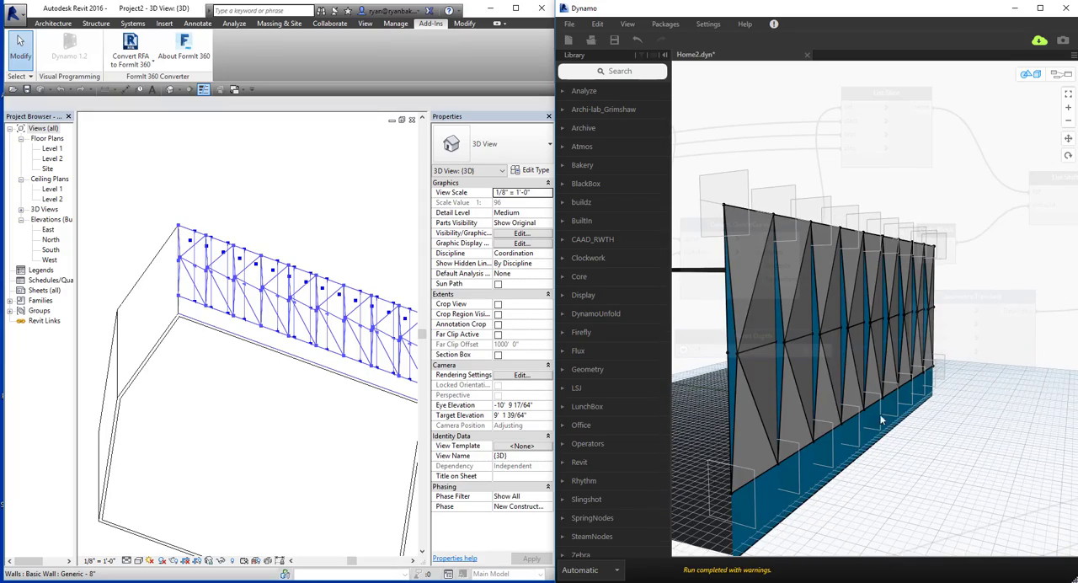
right_drag(882, 420, 939, 421)
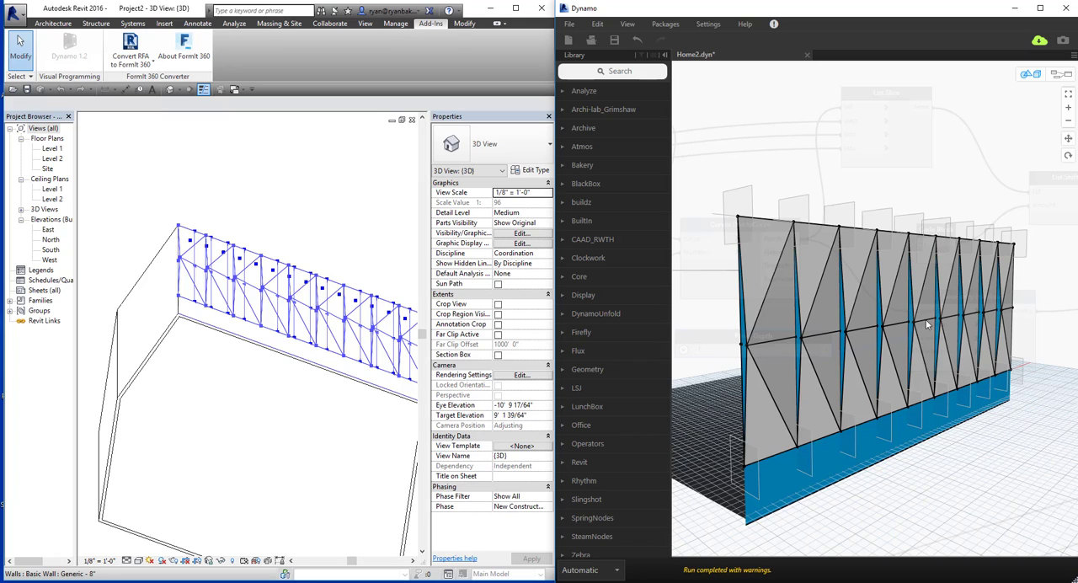
key(ctrl+b)
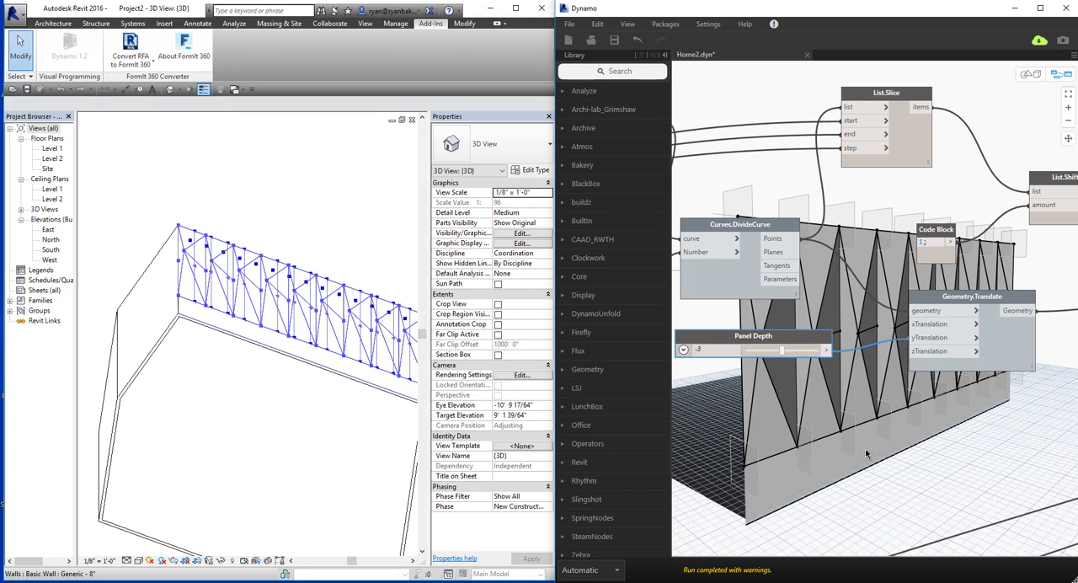
Set the Panel Depth slider to -5 and inspect the deeper panels from several sides in the 3D preview.
middle_drag(891, 432, 873, 411)
key(ctrl+b)
right_drag(874, 413, 903, 436)
key(ctrl+b)
key(ctrl+b)
key(ctrl+b)
drag(736, 329, 743, 329)
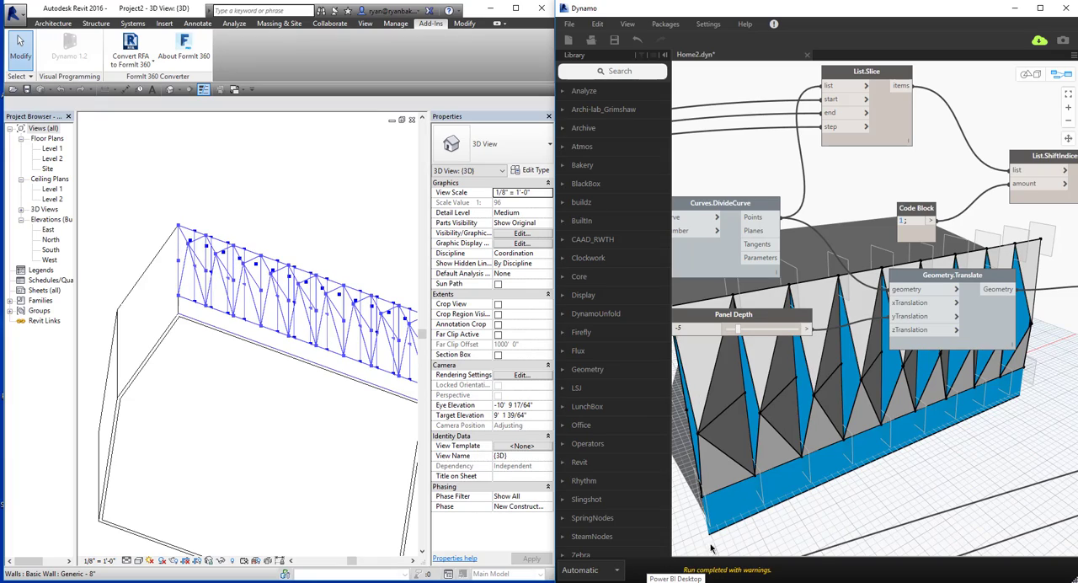
key(ctrl+b)
right_drag(834, 467, 814, 434)
key(ctrl+b)
scroll(818, 449, down, 8)
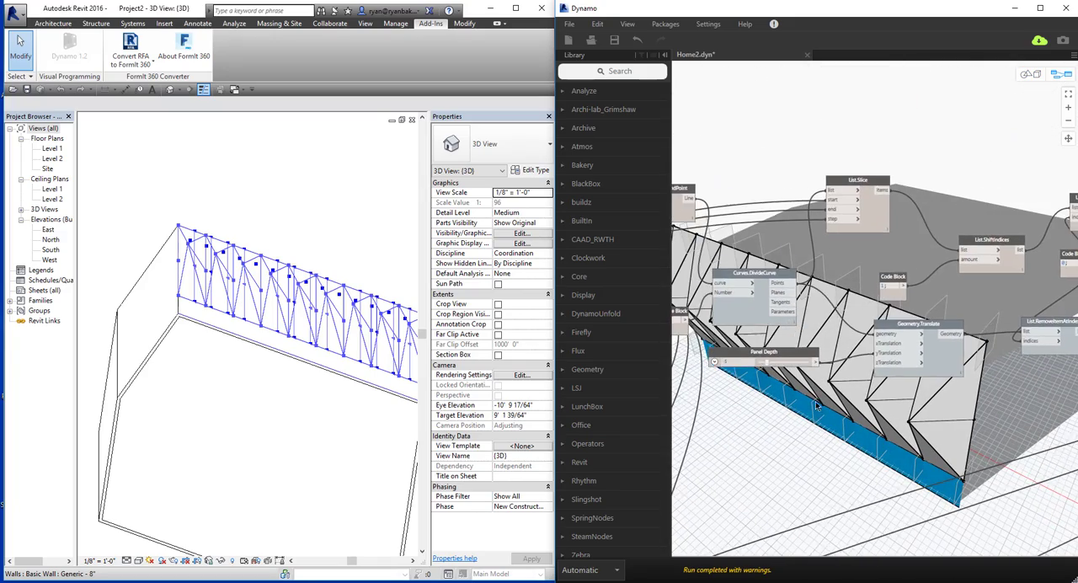
Move the two Select Edge nodes slightly higher, clearing space above the Number of Panels slider.
scroll(850, 459, down, 4)
middle_drag(849, 459, 853, 393)
middle_drag(781, 440, 946, 401)
scroll(764, 325, up, 5)
scroll(810, 339, up, 8)
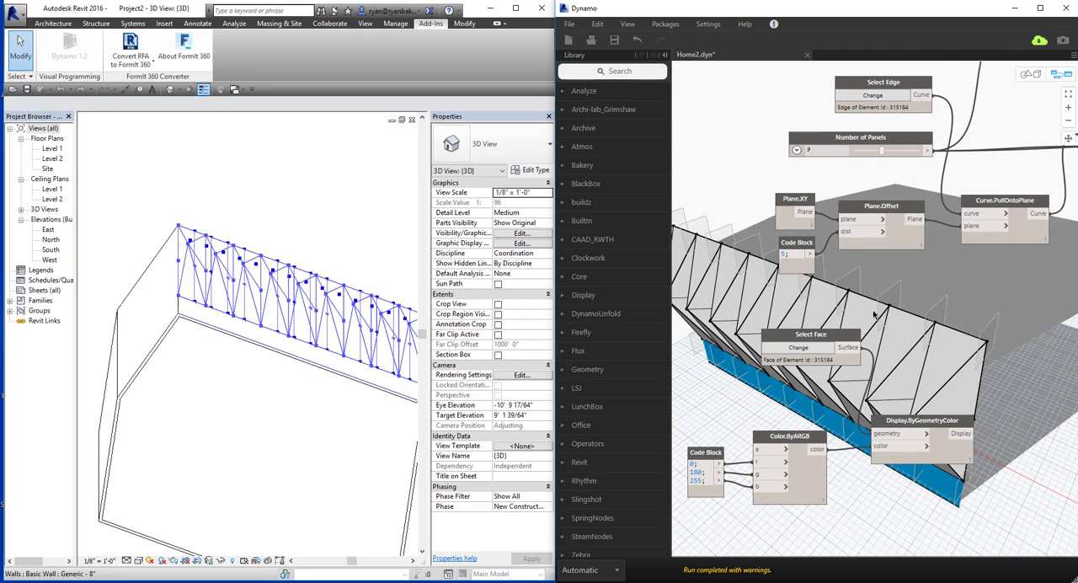
middle_drag(873, 302, 832, 462)
drag(875, 180, 872, 148)
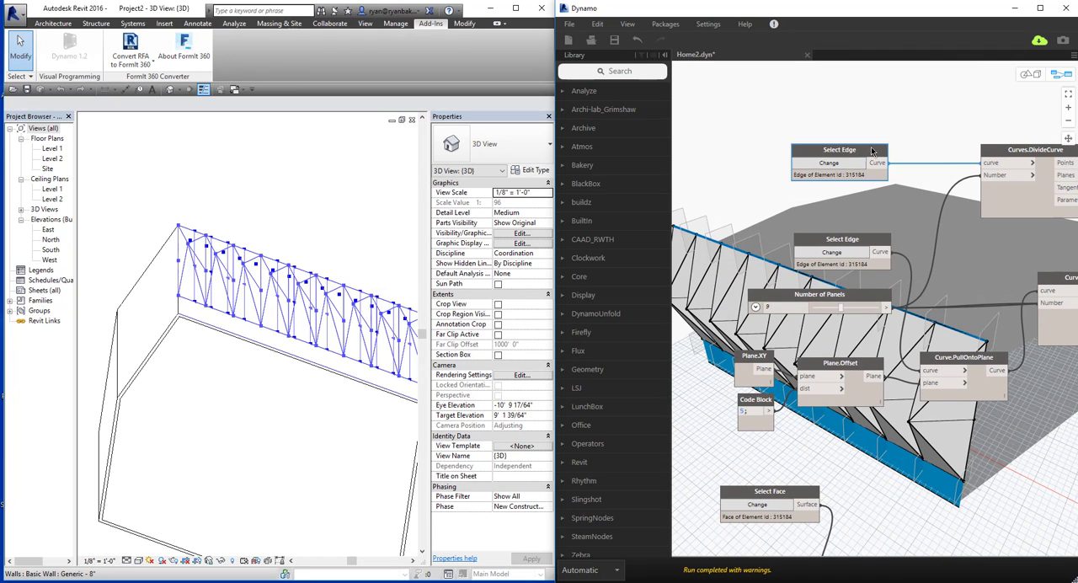
drag(860, 239, 854, 211)
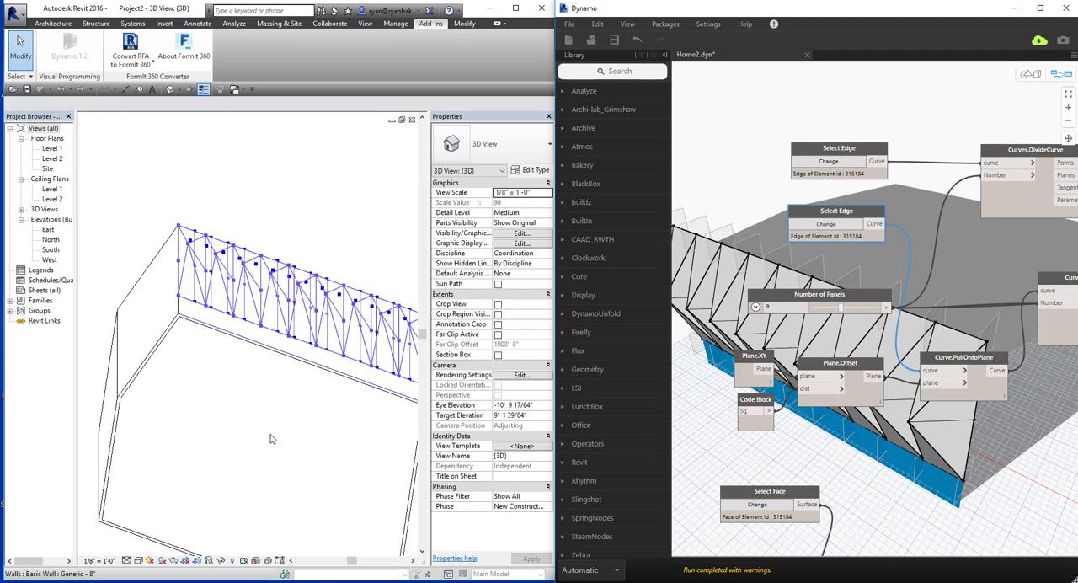
View the panelled wall in Revit from the front of the building and bring the whole Dynamo graph into view.
shift+middle_drag(241, 380, 207, 352)
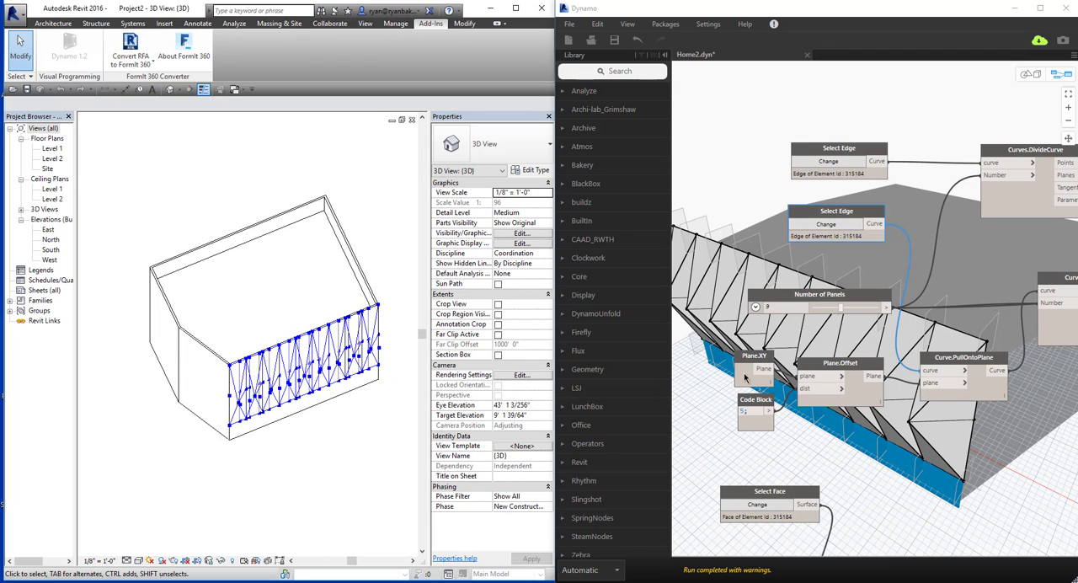
scroll(905, 428, down, 10)
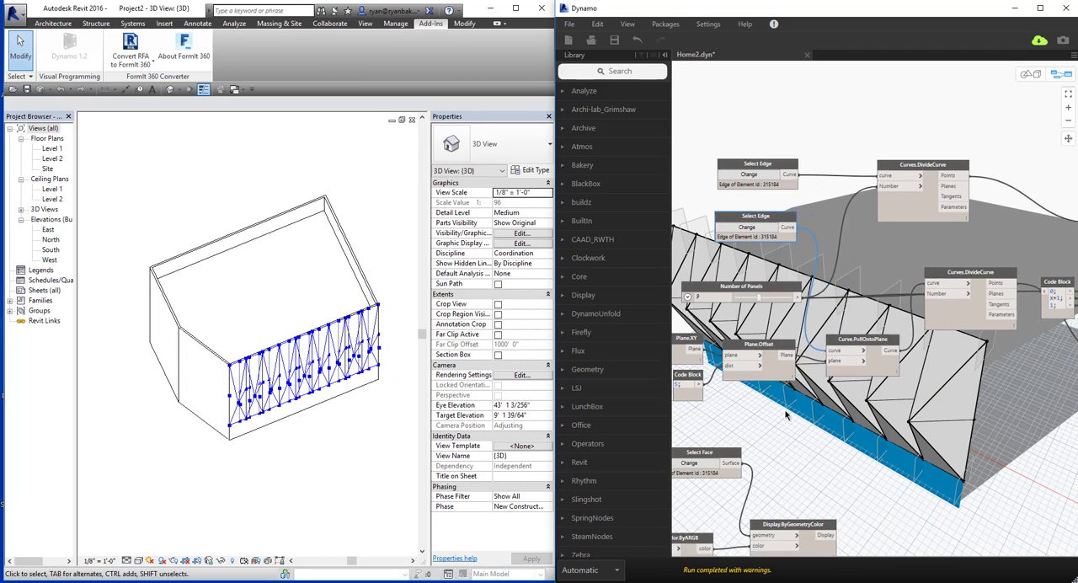
scroll(852, 430, down, 5)
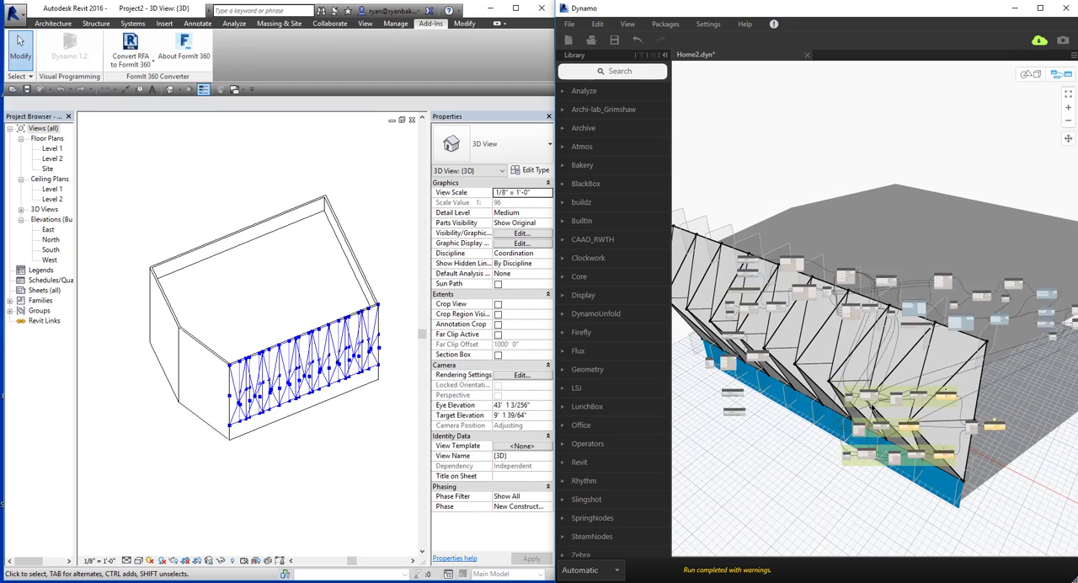